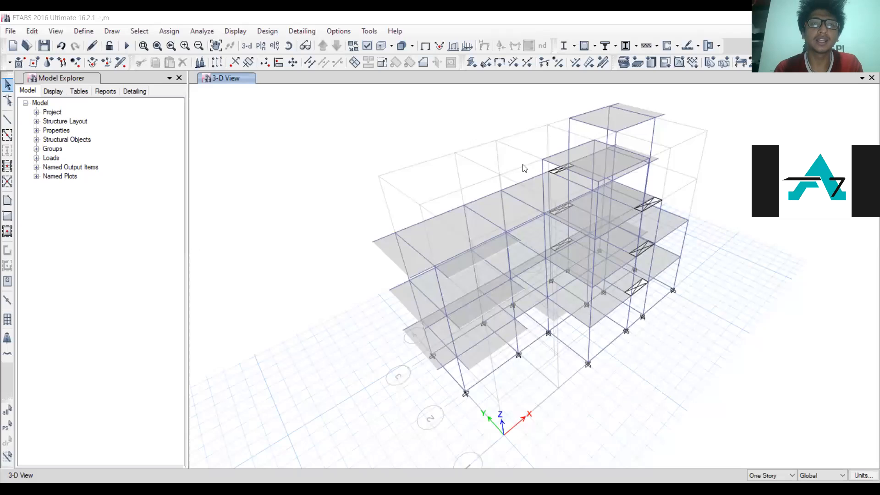
# Step: Show the Story1 level in plan view
pyautogui.click(260, 46)
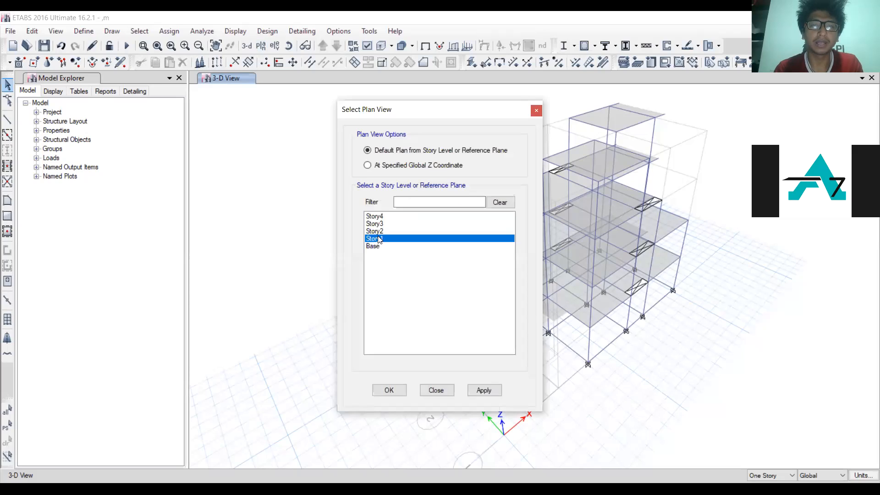
pyautogui.click(478, 389)
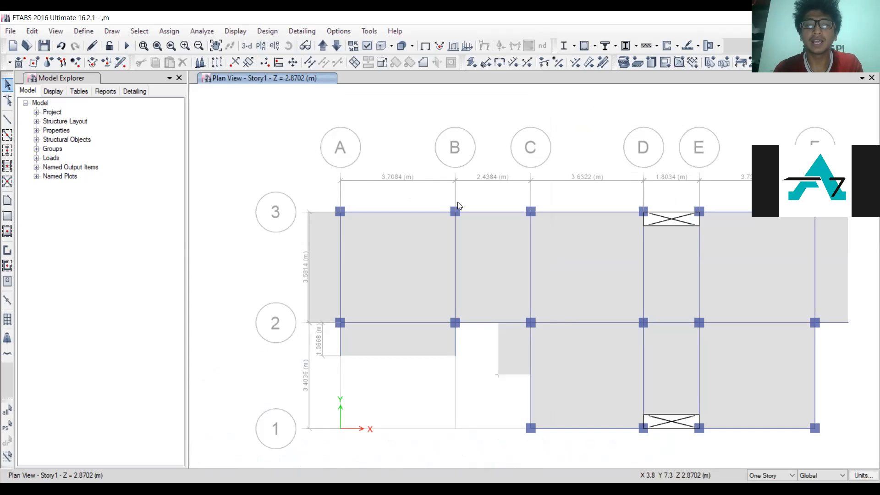
pyautogui.click(113, 31)
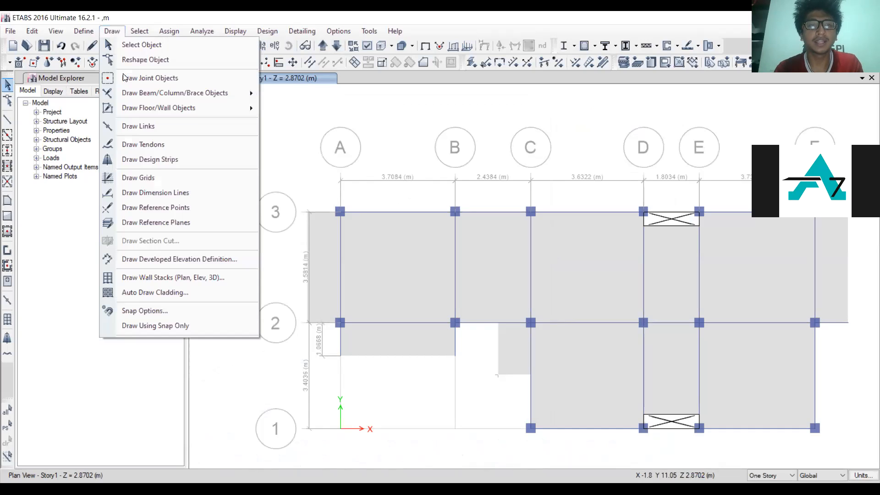
pyautogui.click(177, 207)
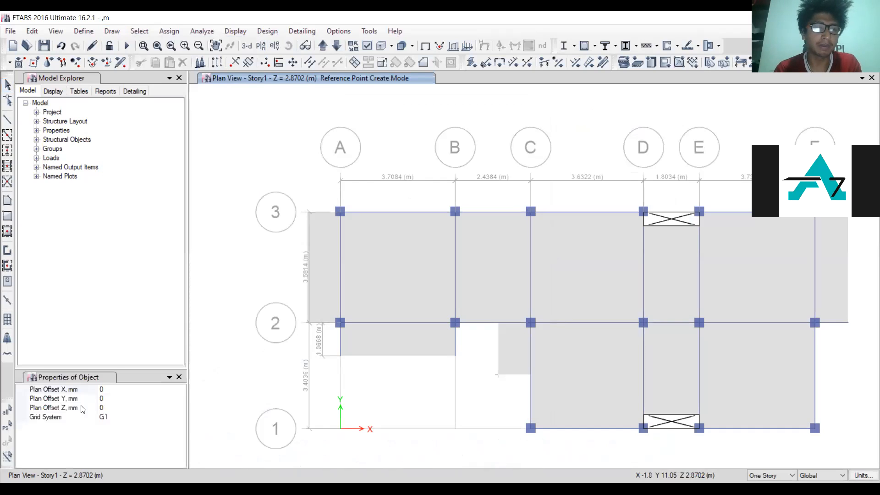
pyautogui.click(106, 389)
pyautogui.press('BackSpace')
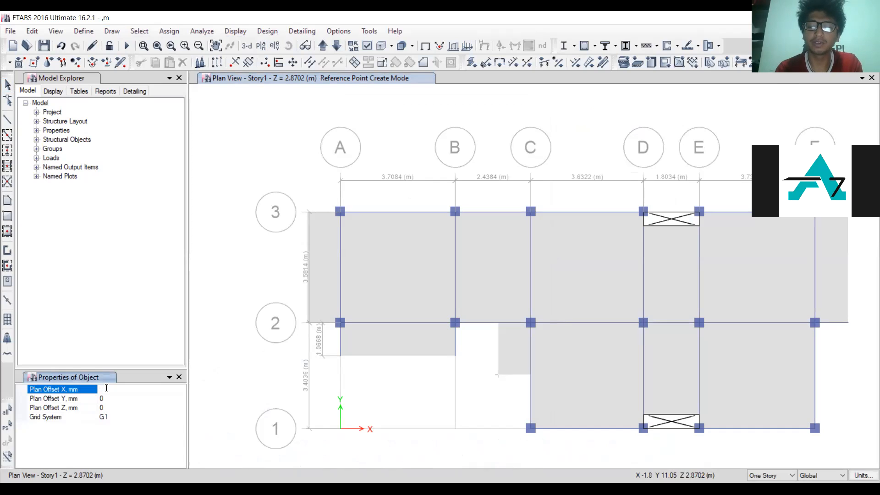
pyautogui.write('0')
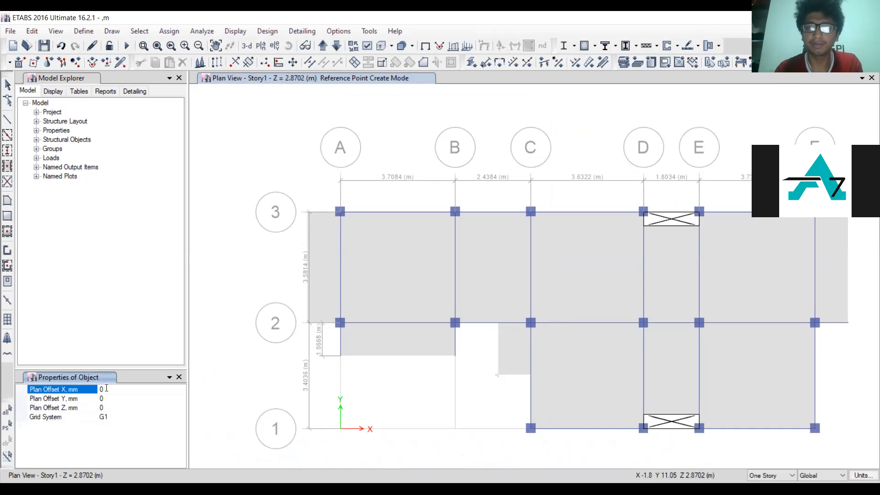
pyautogui.click(179, 377)
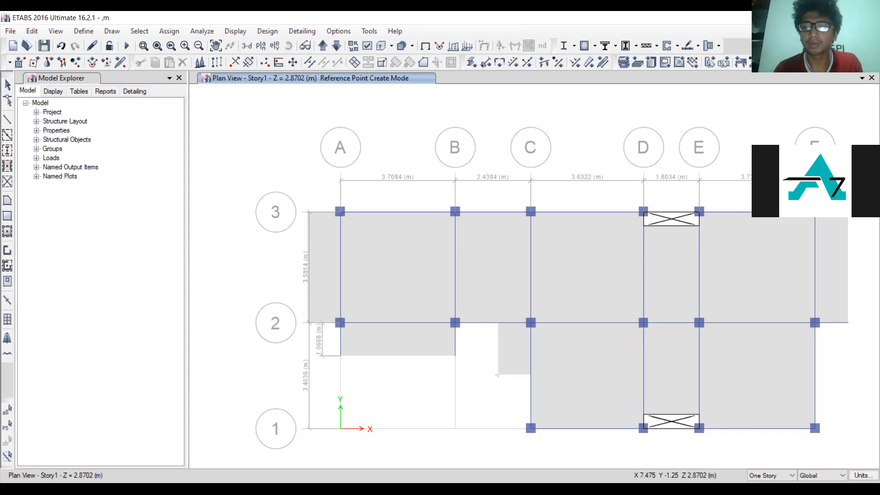
# Step: Switch the model's display units to U.S. Defaults
pyautogui.click(861, 476)
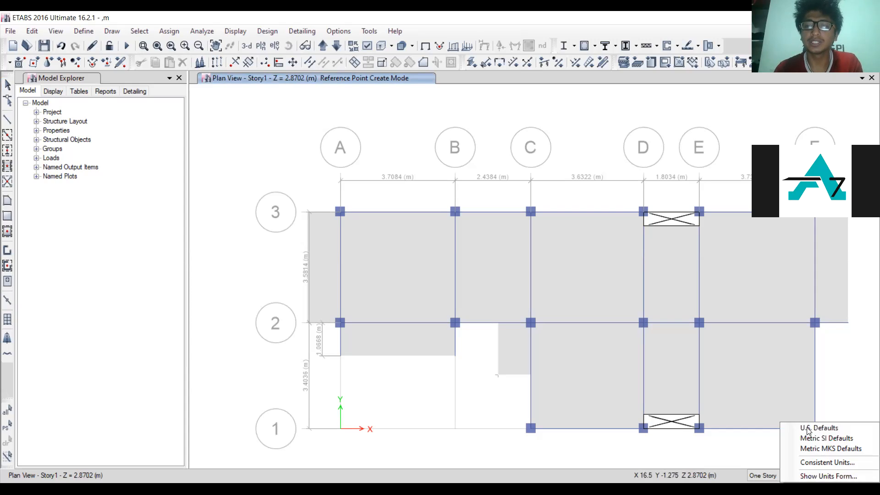
pyautogui.click(808, 429)
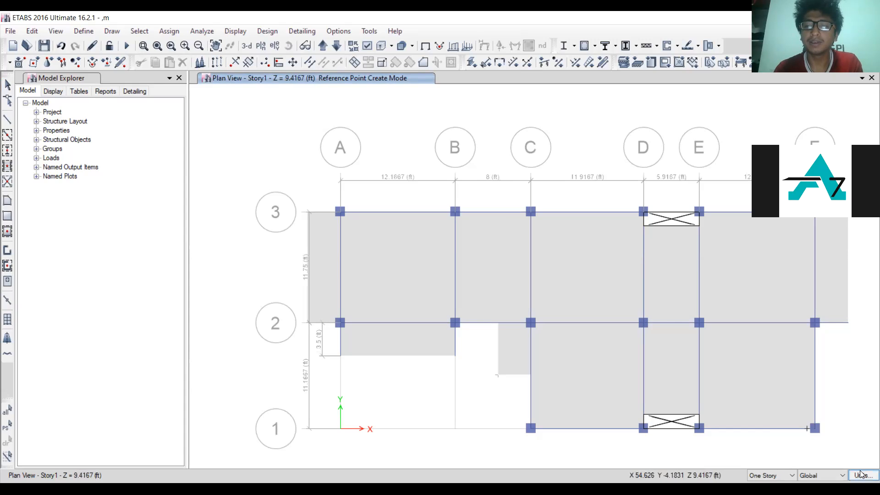
pyautogui.click(862, 474)
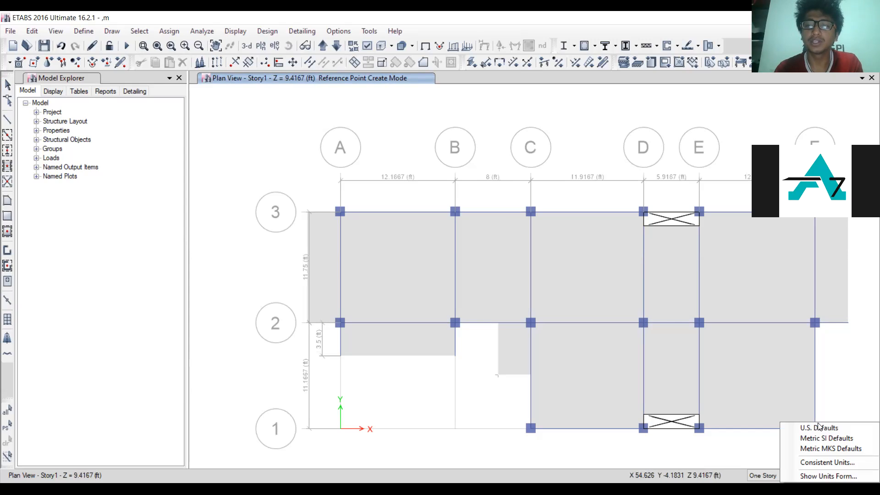
pyautogui.click(812, 428)
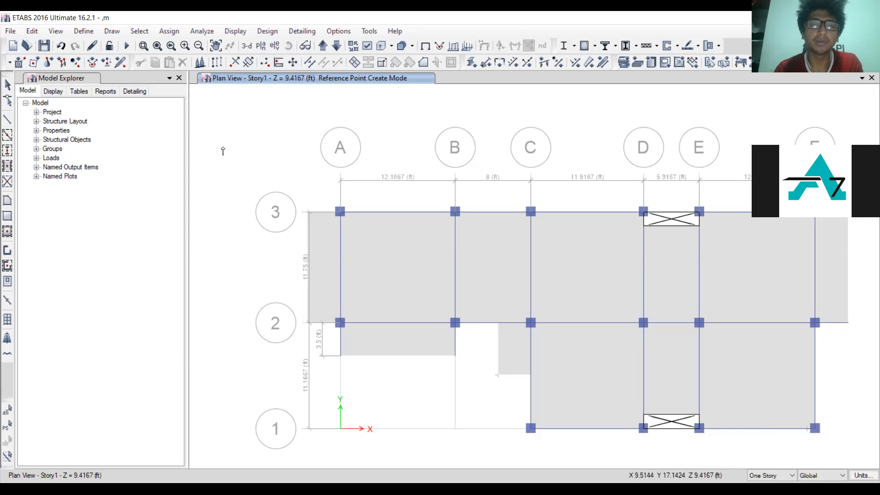
# Step: Draw a reference point with a 24 in plan offset in Y from grid point A-3
pyautogui.click(111, 31)
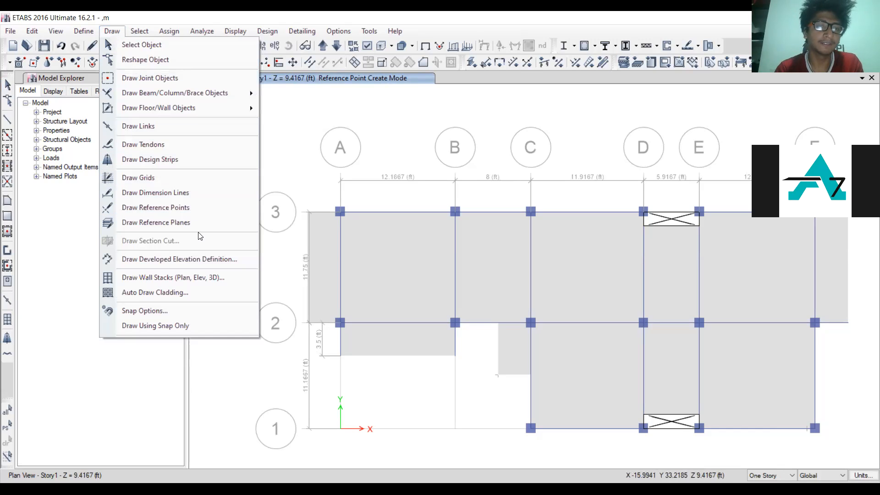
pyautogui.click(170, 207)
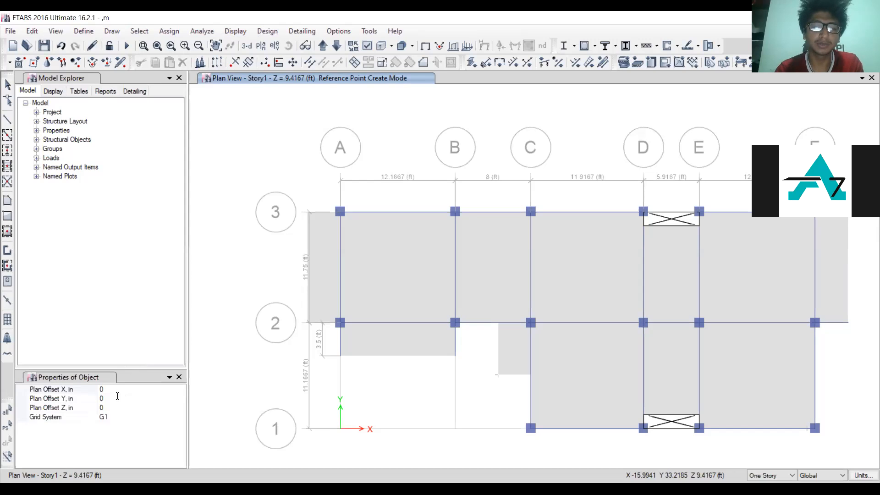
pyautogui.click(118, 396)
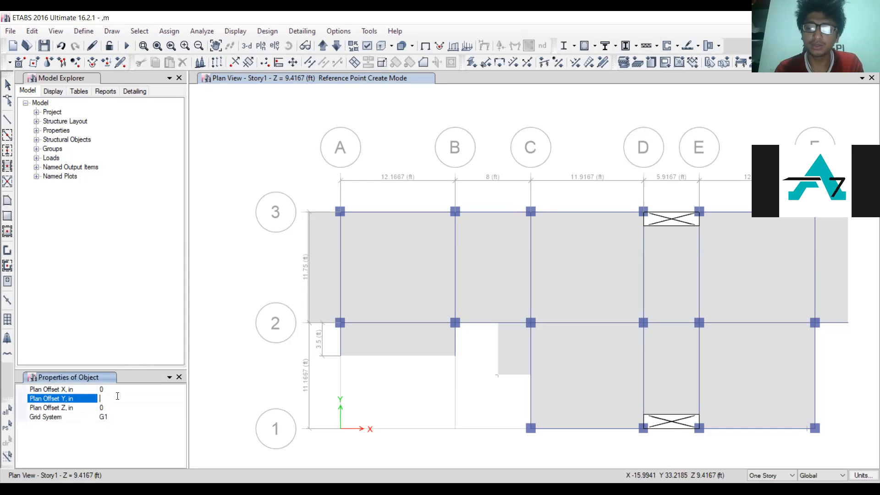
pyautogui.write('2')
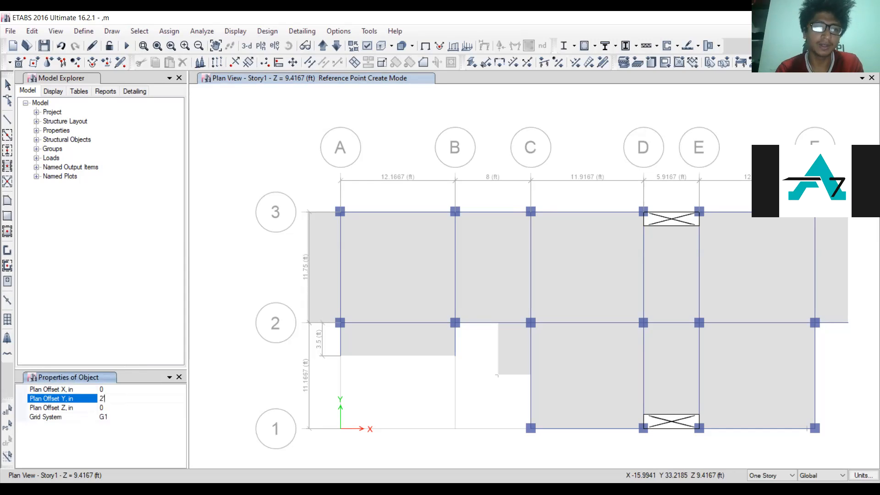
pyautogui.press('BackSpace')
pyautogui.write('0')
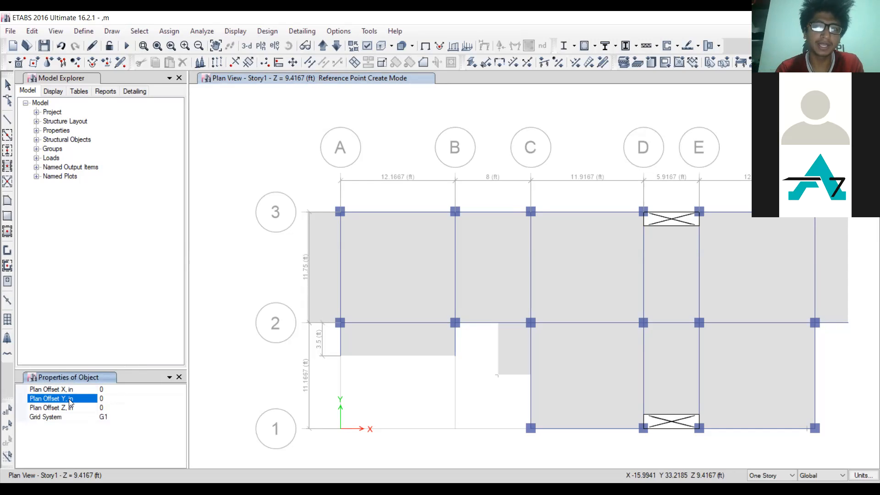
pyautogui.click(111, 397)
pyautogui.press('BackSpace')
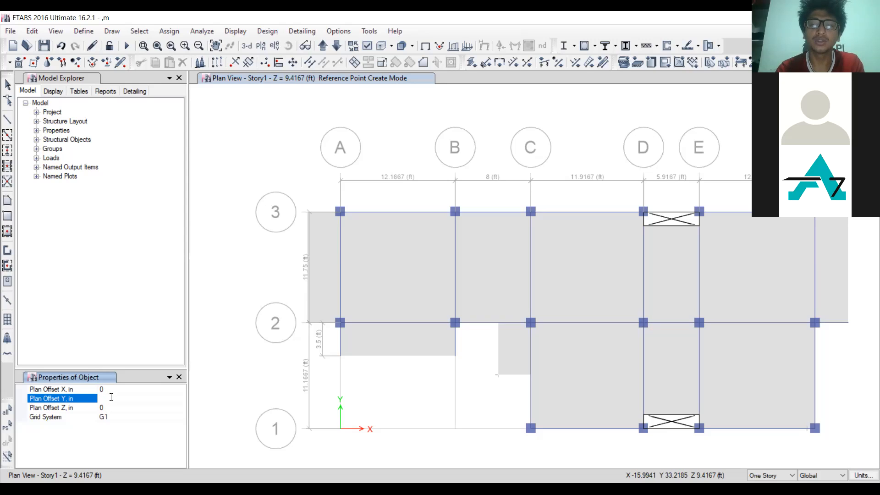
pyautogui.write('24')
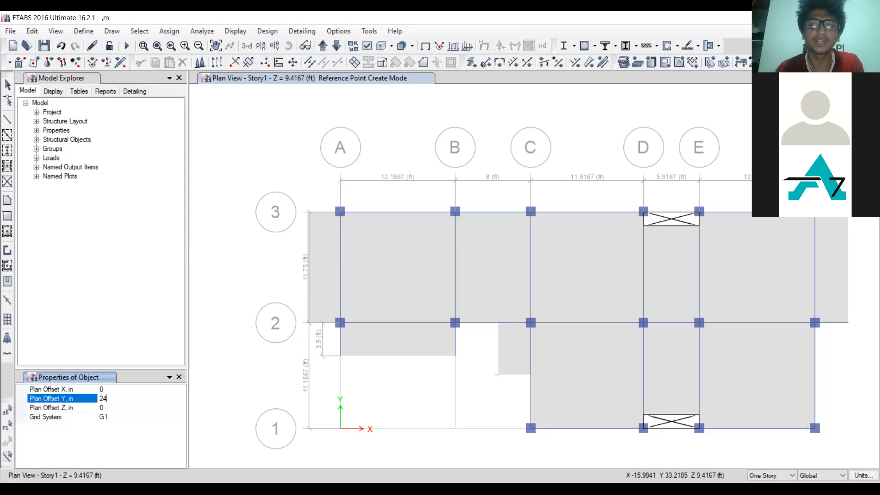
pyautogui.click(341, 212)
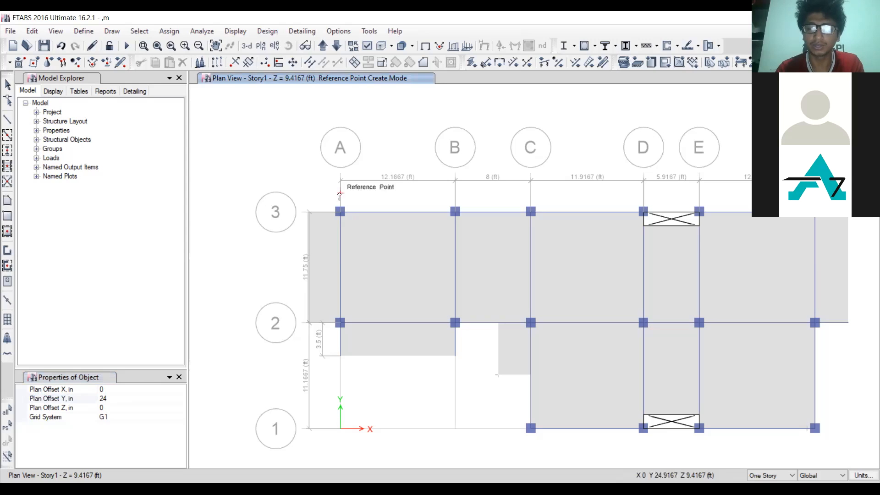
pyautogui.click(340, 193)
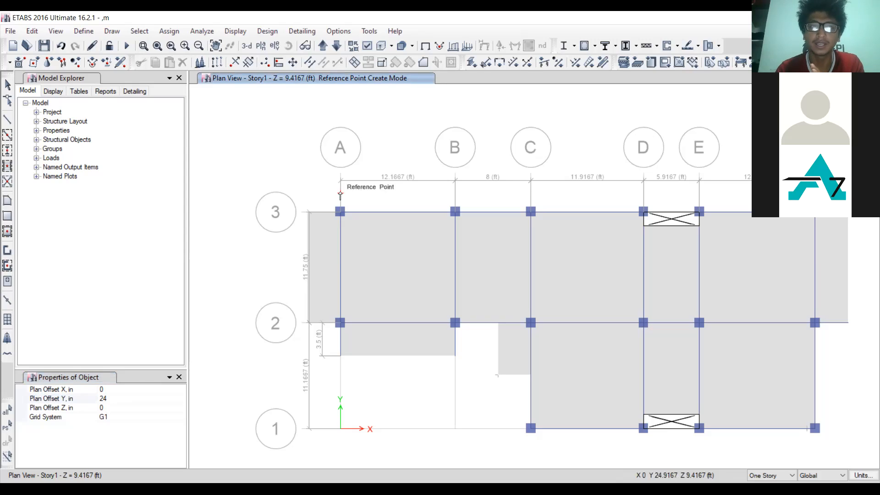
# Step: Draw a rectangular Slab 5" strip, 12.1667 ft by 2 ft, from the reference point to grid point B-3
pyautogui.click(7, 216)
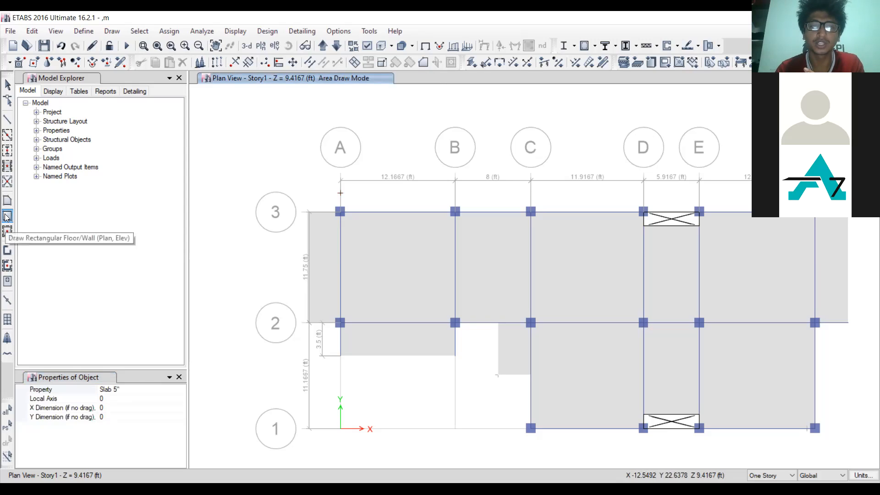
pyautogui.click(340, 193)
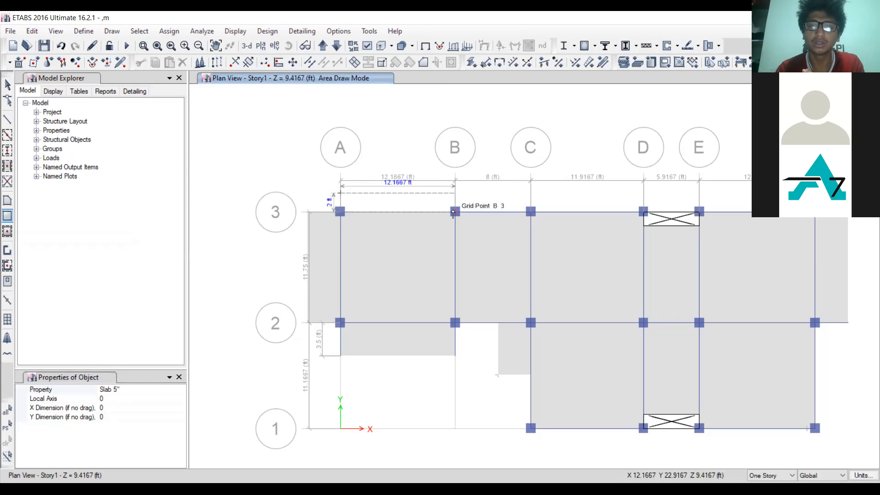
pyautogui.click(454, 212)
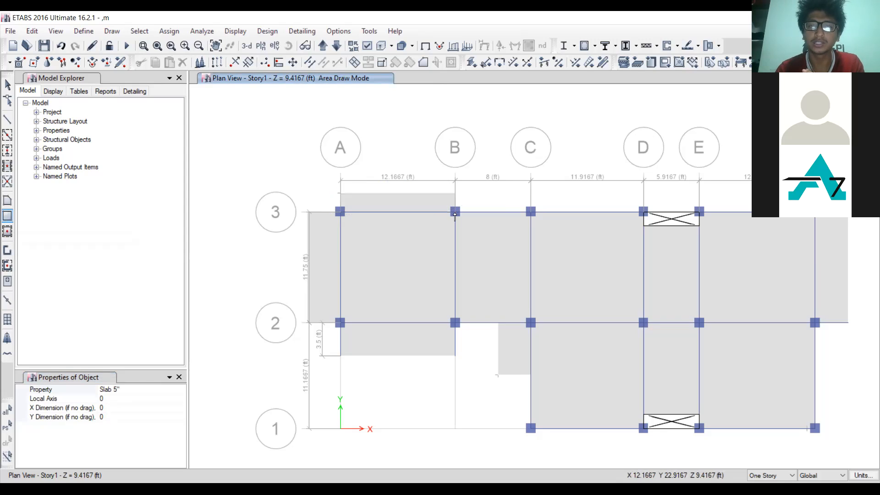
# Step: Delete the narrow slab strip beyond grid line 3 between grids A and B
pyautogui.click(7, 119)
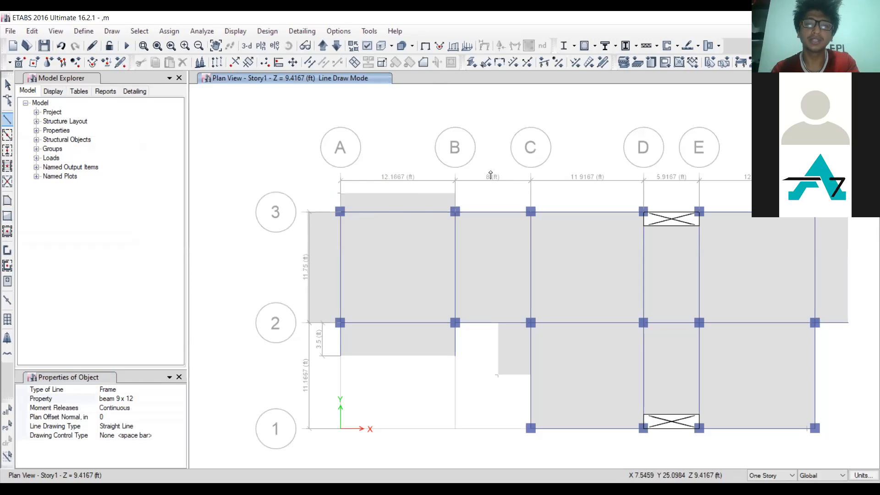
pyautogui.press('Escape')
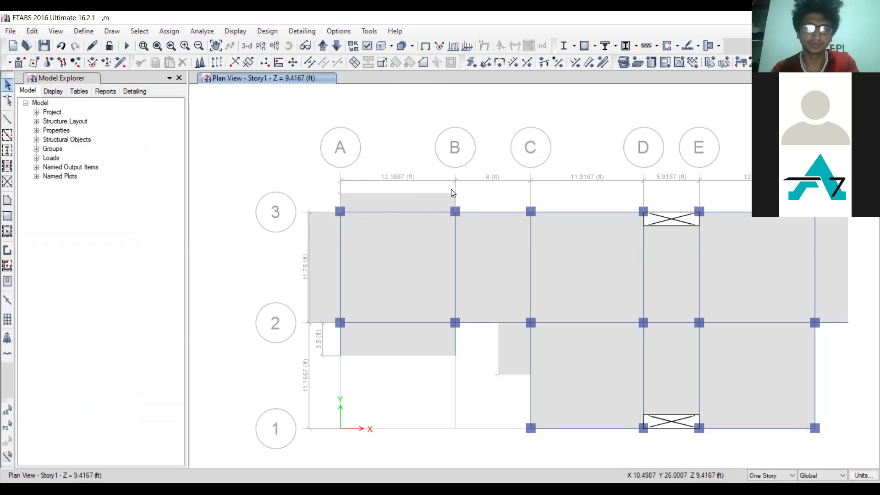
pyautogui.moveTo(472, 204); pyautogui.dragTo(310, 164)
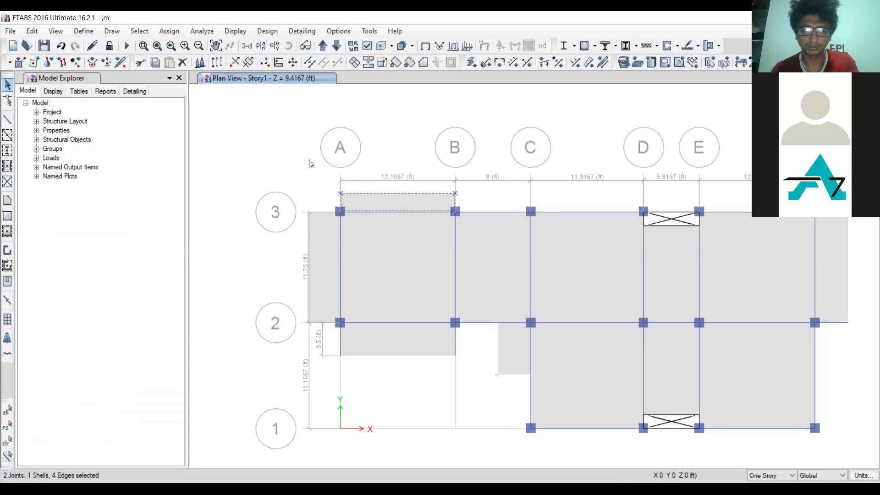
pyautogui.click(33, 31)
pyautogui.click(54, 123)
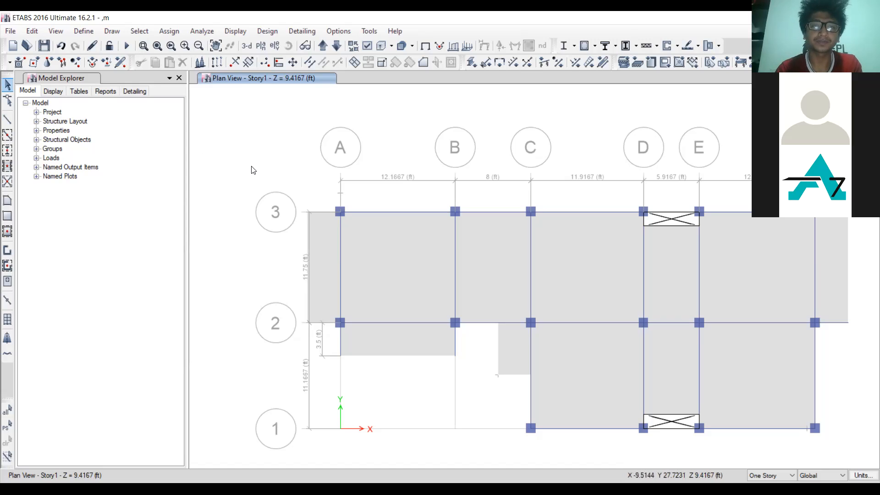
# Step: Set the story scope to All Stories and delete the two slabs and two openings between grids D and E
pyautogui.scroll(-5, 251, 169)
pyautogui.scroll(3, 324, 158)
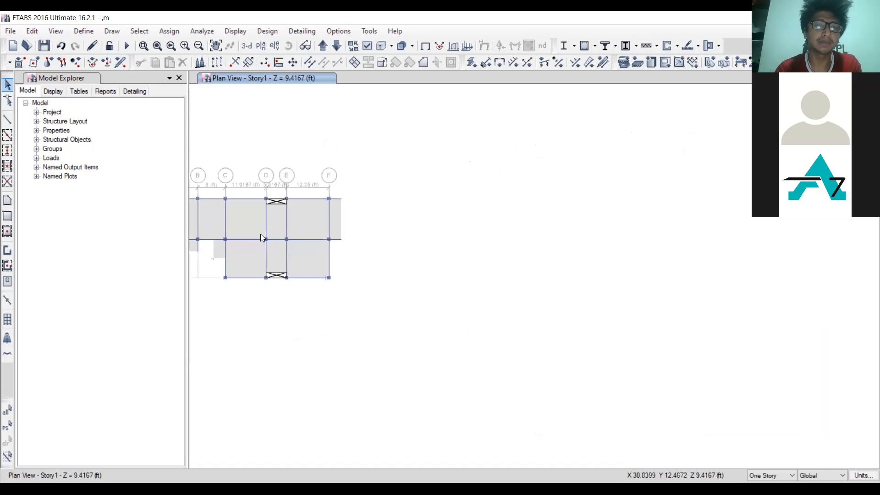
pyautogui.scroll(2, 262, 237)
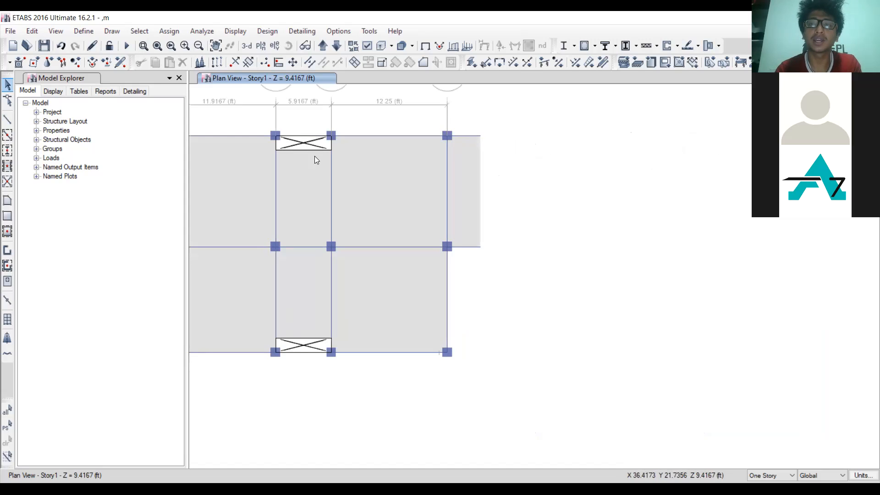
pyautogui.click(304, 189)
pyautogui.click(303, 285)
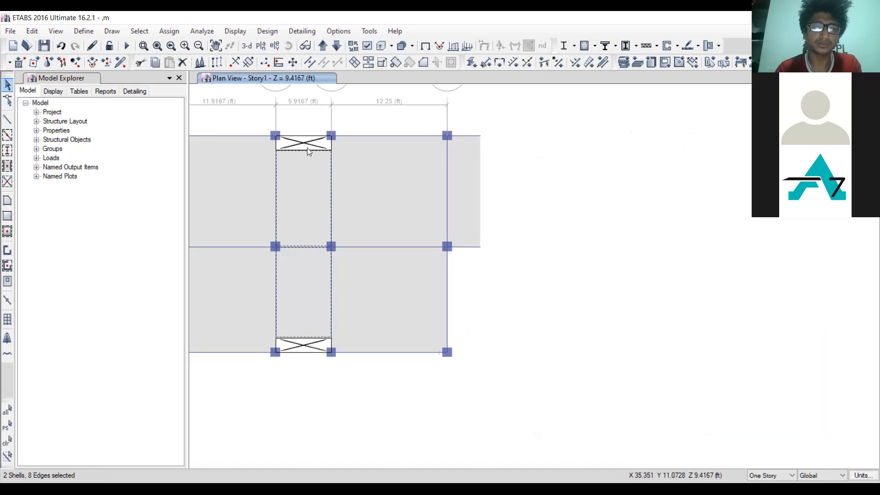
pyautogui.click(302, 146)
pyautogui.click(306, 344)
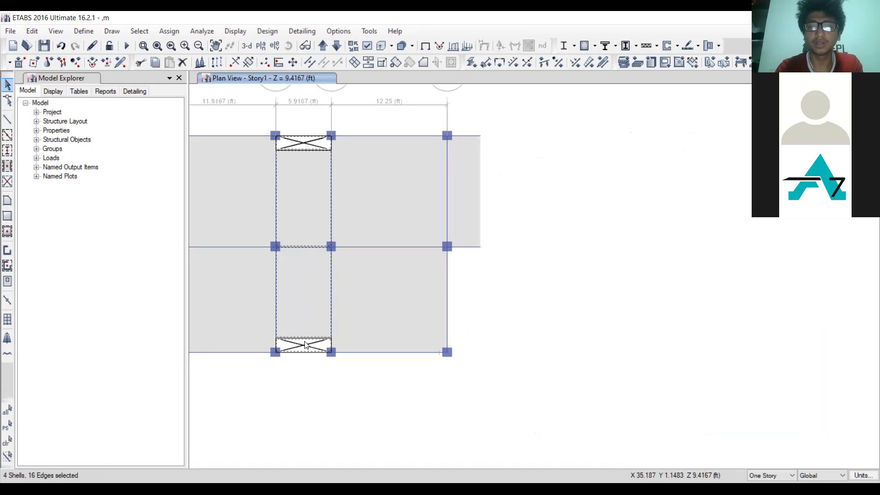
pyautogui.hotkey('ctrl', 'q')
pyautogui.click(295, 172)
pyautogui.click(303, 345)
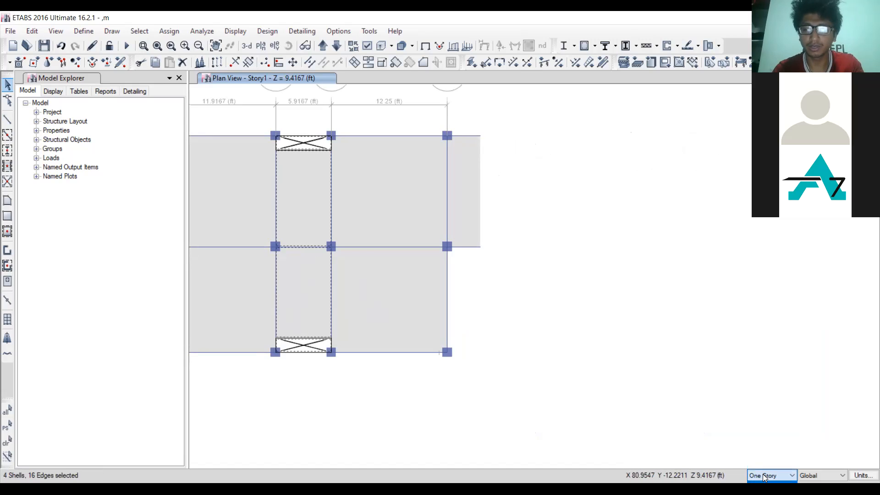
pyautogui.click(765, 492)
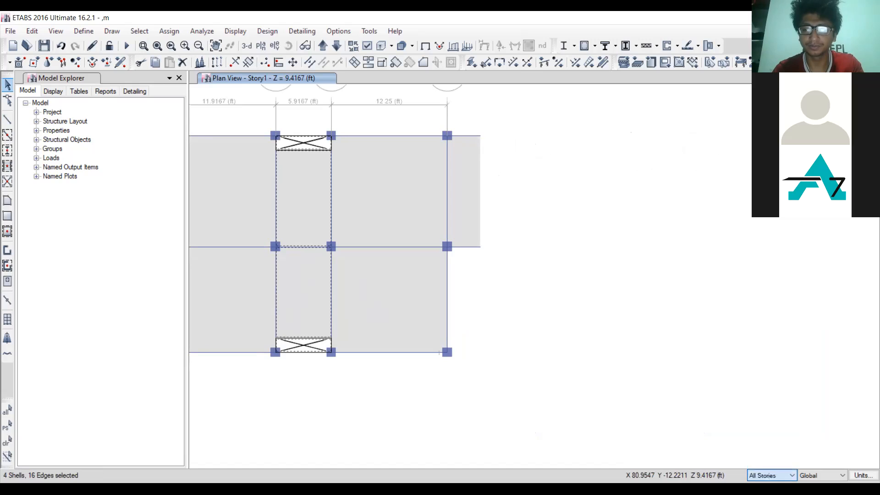
pyautogui.click(29, 30)
pyautogui.click(53, 122)
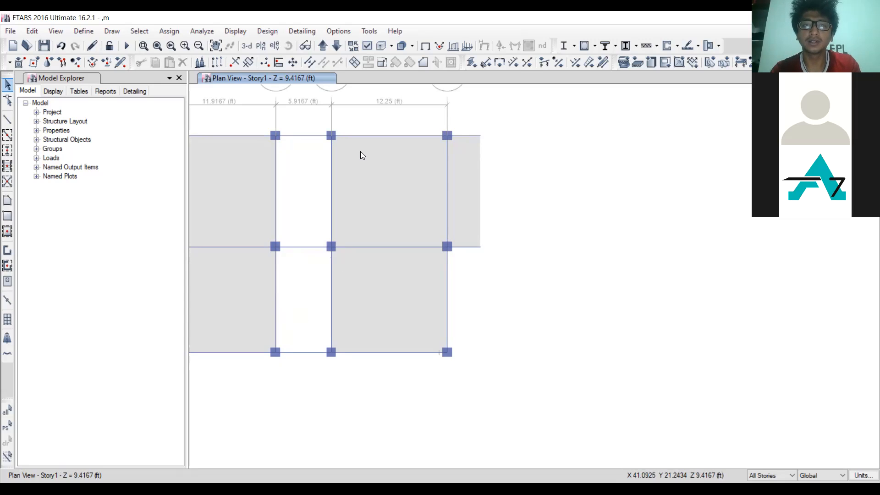
# Step: Quick-draw a Slab 5" floor in the empty upper bay between grids D and E
pyautogui.click(4, 236)
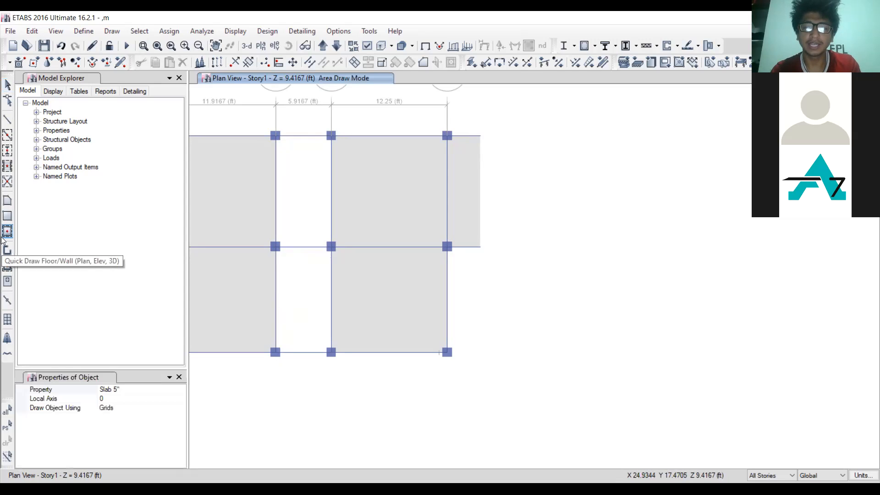
pyautogui.click(296, 177)
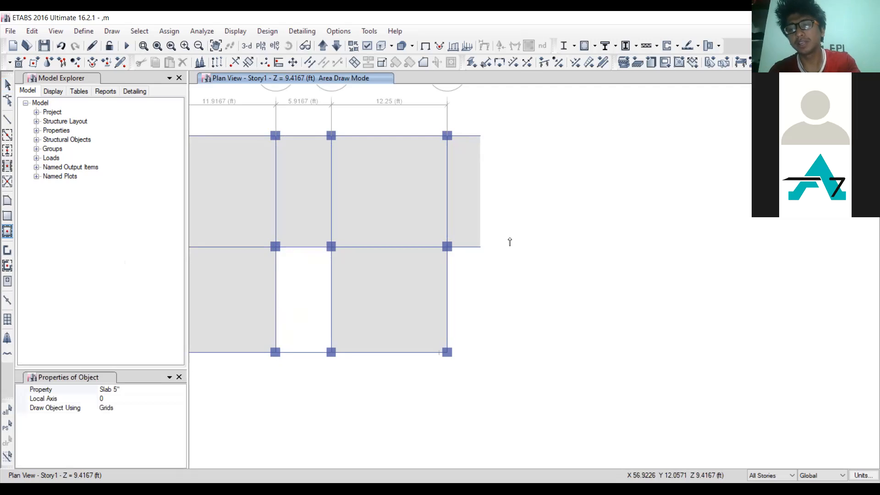
pyautogui.press('Escape')
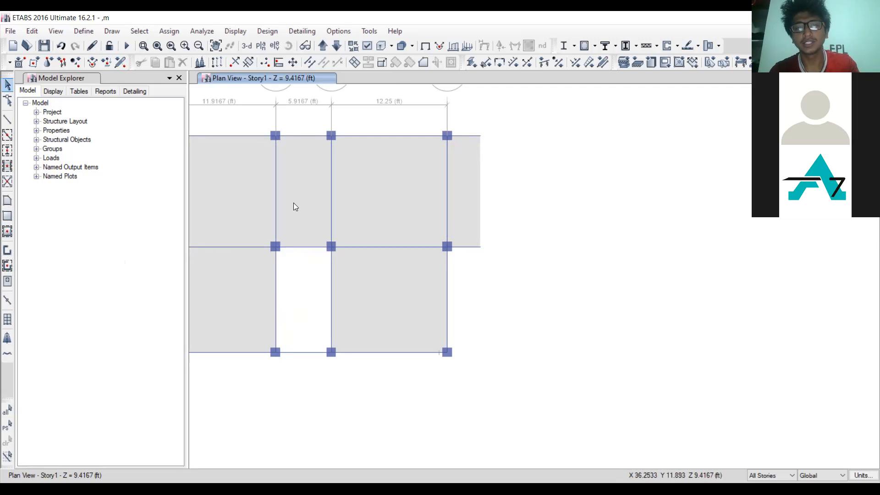
# Step: Replicate the beam on the upper edge of the D-E bay once, with dx 0 and dy -1.5 ft
pyautogui.click(305, 136)
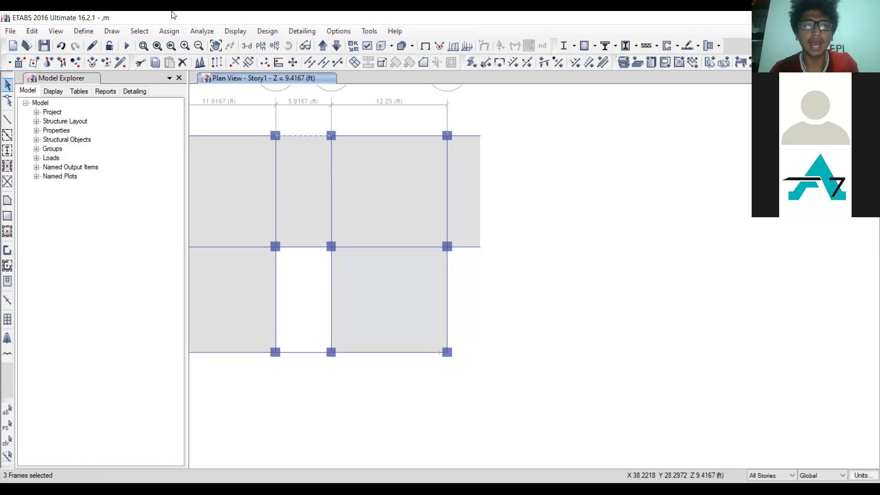
pyautogui.click(32, 31)
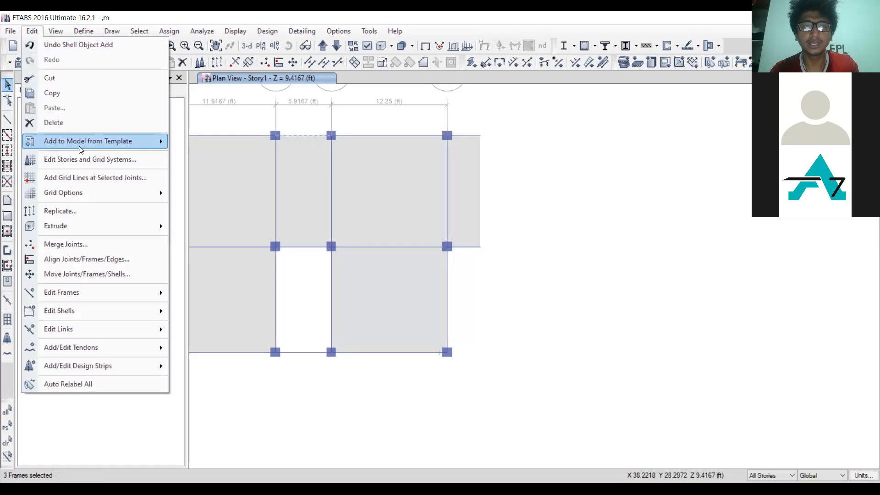
pyautogui.click(79, 212)
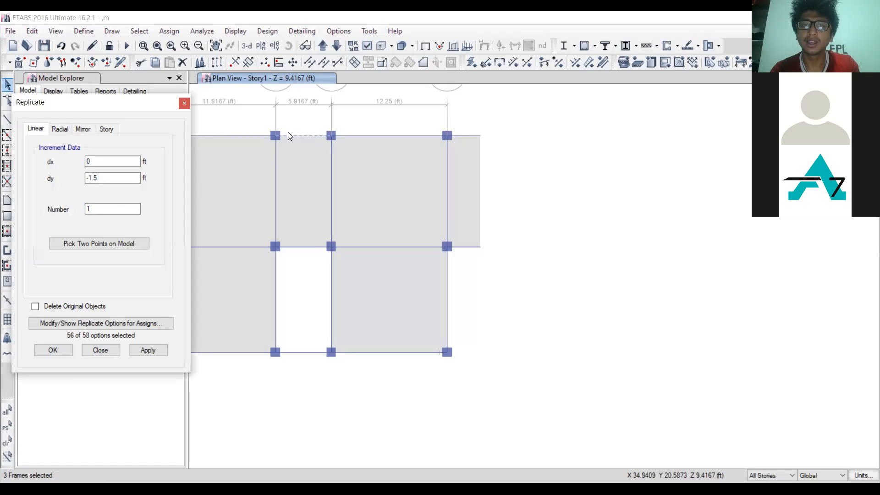
pyautogui.click(102, 177)
pyautogui.press('BackSpace')
pyautogui.press('BackSpace')
pyautogui.press('BackSpace')
pyautogui.press('BackSpace')
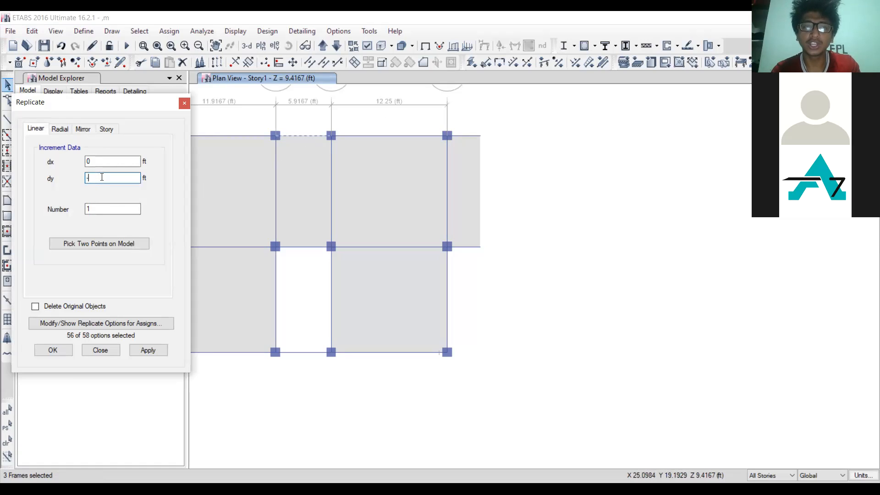
pyautogui.write('-1')
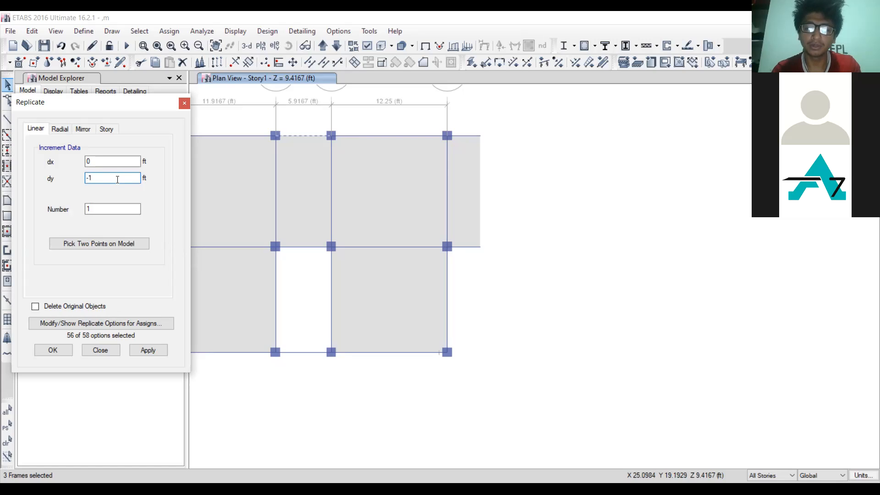
pyautogui.write("'6")
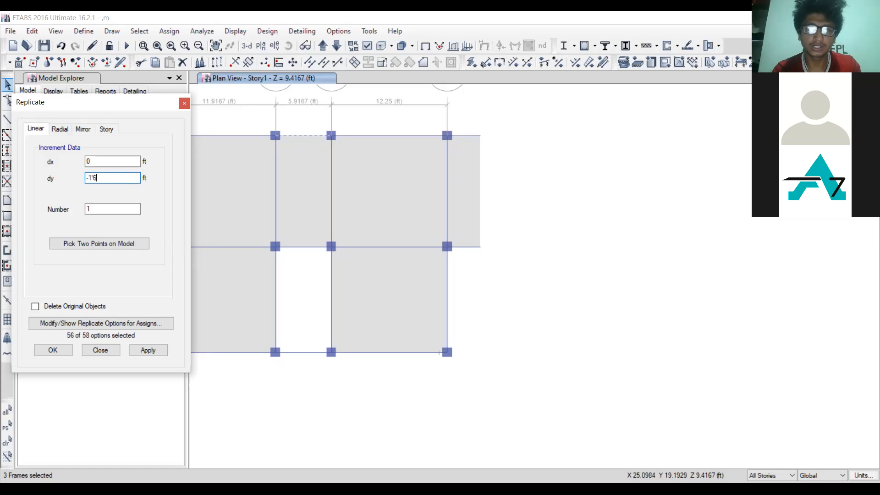
pyautogui.press('Return')
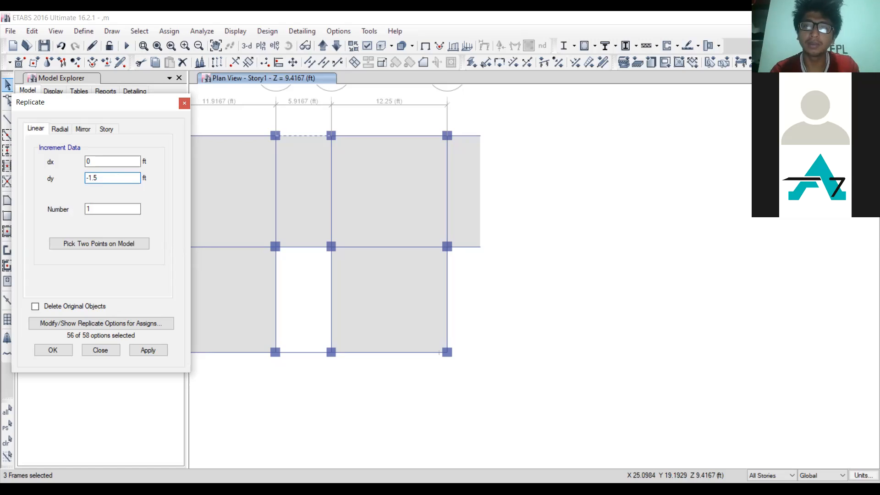
pyautogui.click(159, 353)
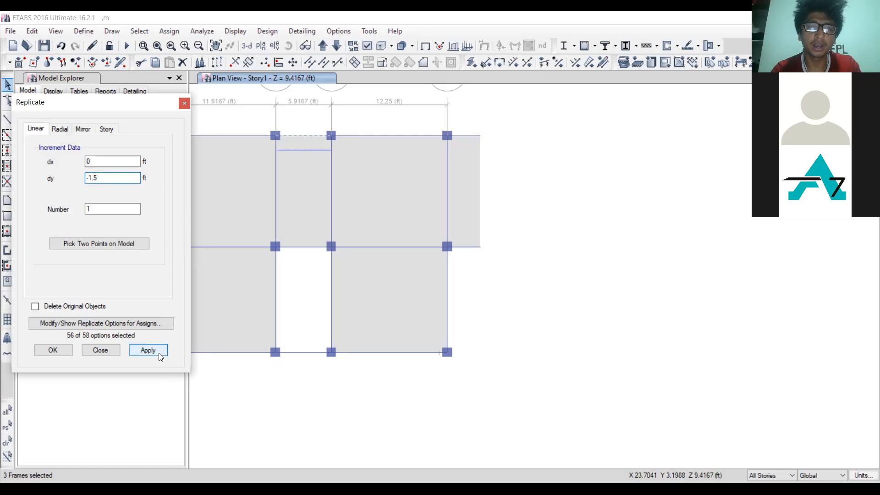
pyautogui.click(110, 352)
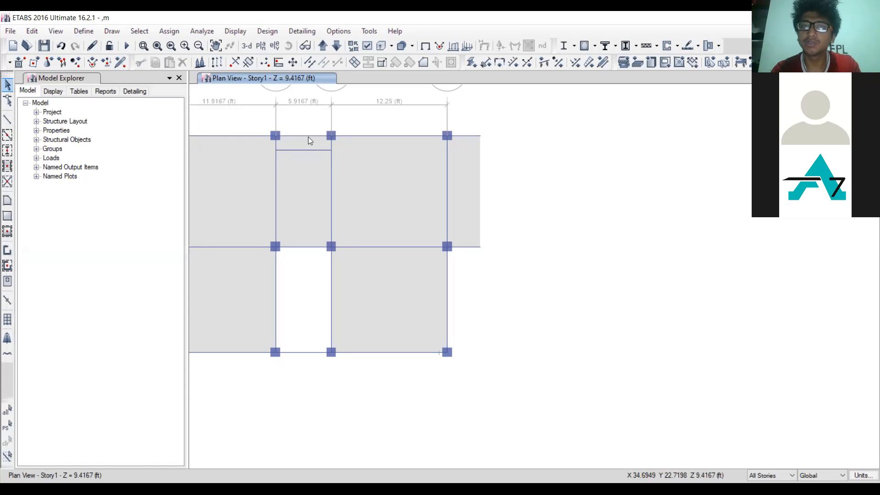
# Step: Divide the upper D-E slab at the replicated beam with Cookie Cut Floor Objects at Selected Frame Objects, extending frames to shell edges
pyautogui.click(317, 205)
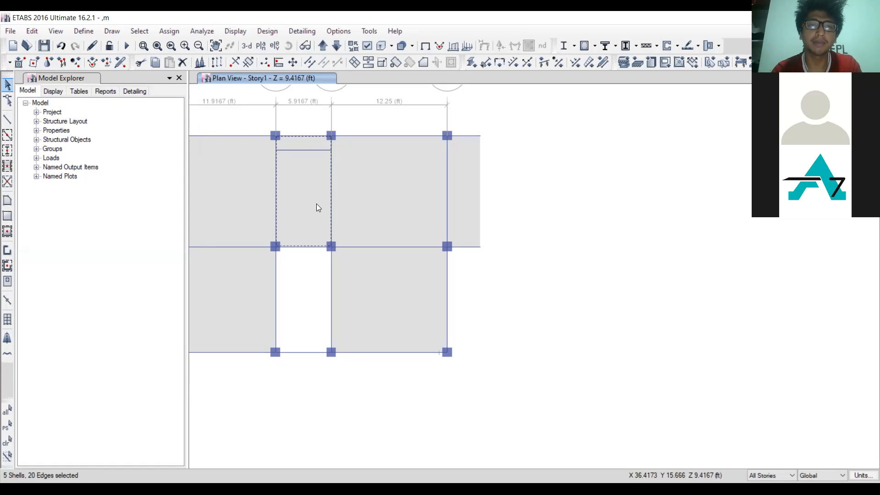
pyautogui.click(317, 204)
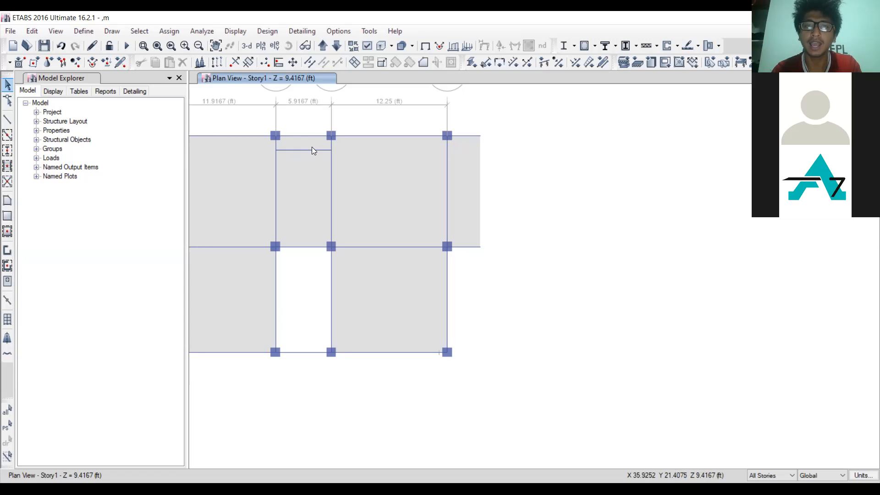
pyautogui.click(308, 185)
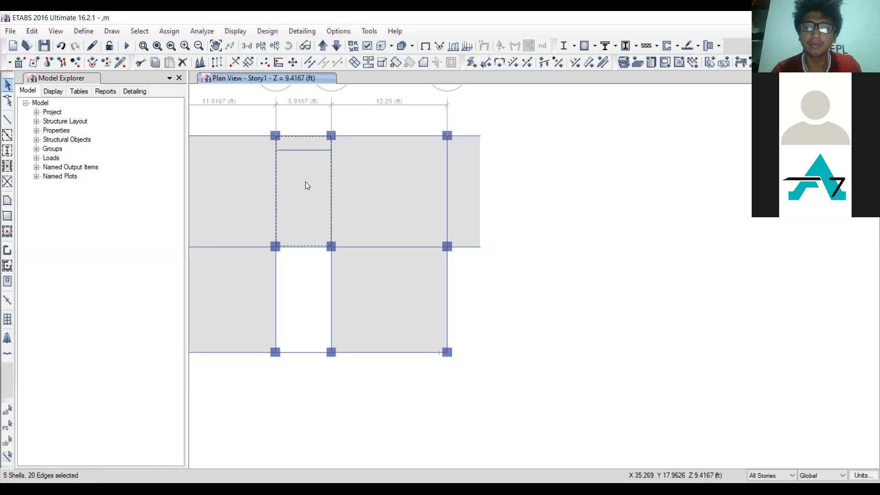
pyautogui.click(301, 150)
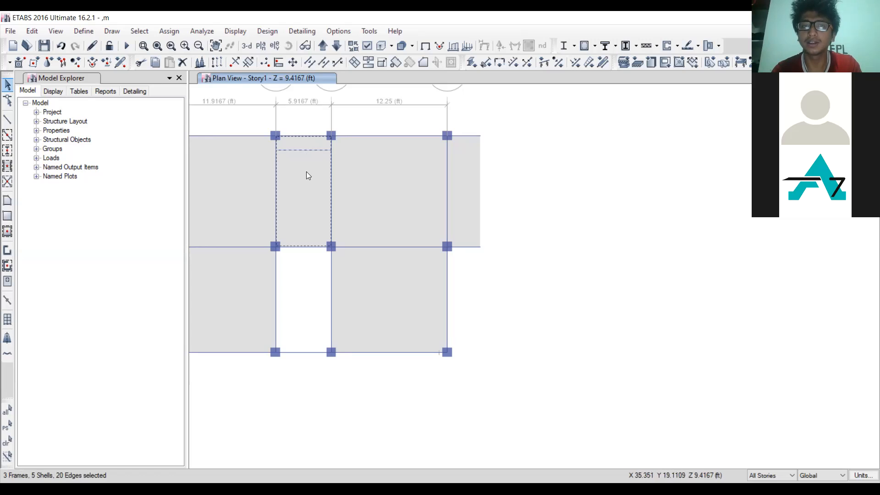
pyautogui.click(31, 31)
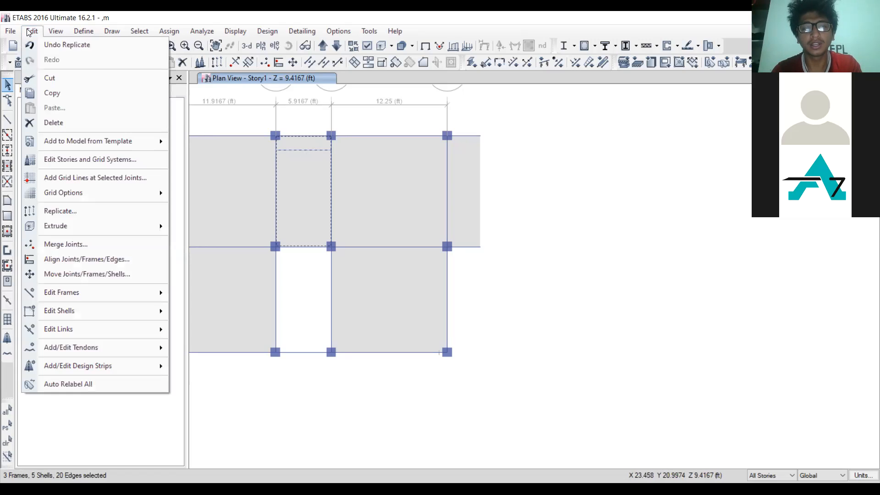
pyautogui.moveTo(86, 313)
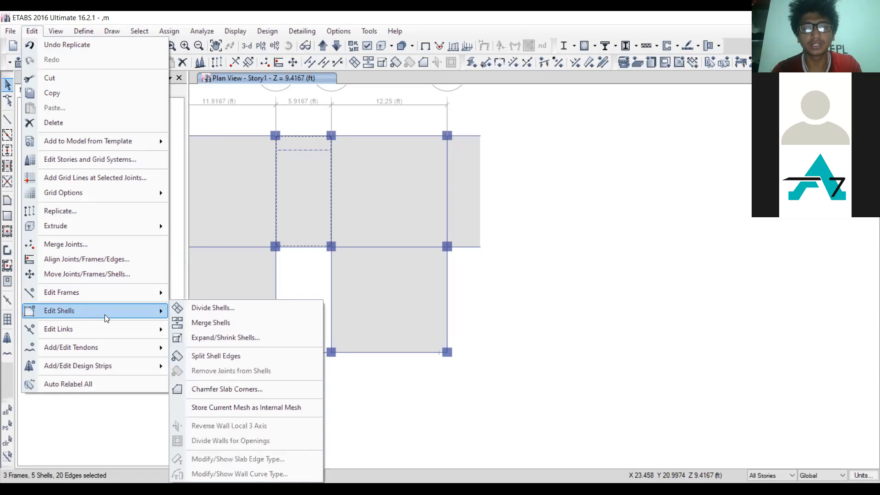
pyautogui.click(193, 313)
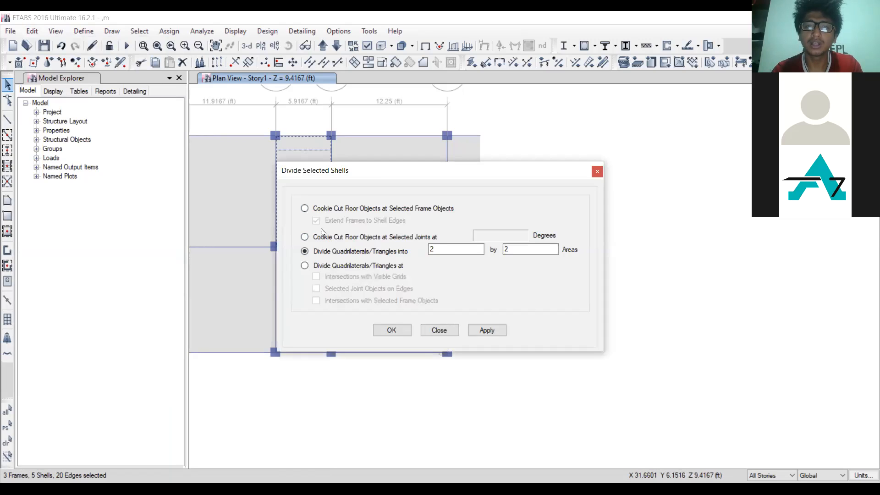
pyautogui.click(306, 209)
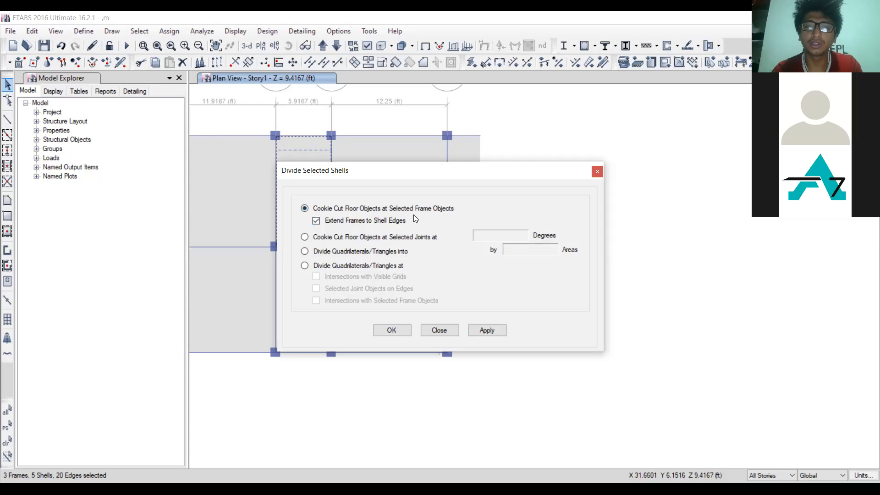
pyautogui.moveTo(365, 179); pyautogui.dragTo(450, 213)
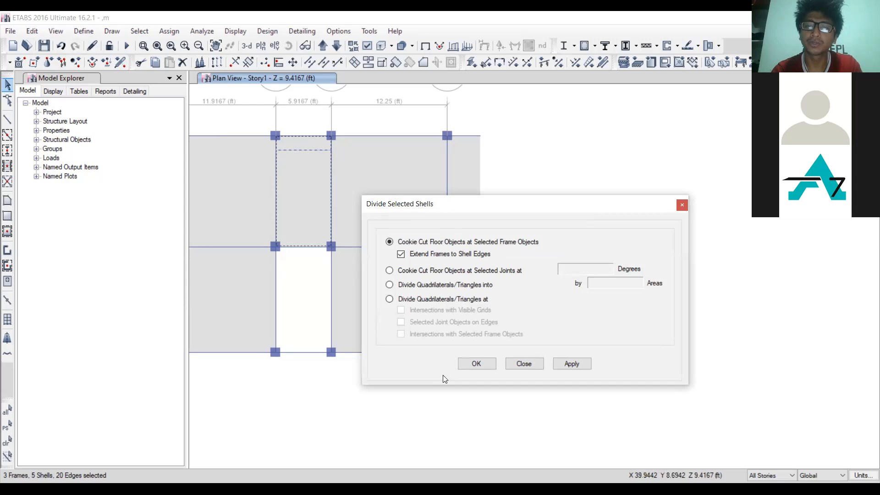
pyautogui.click(579, 364)
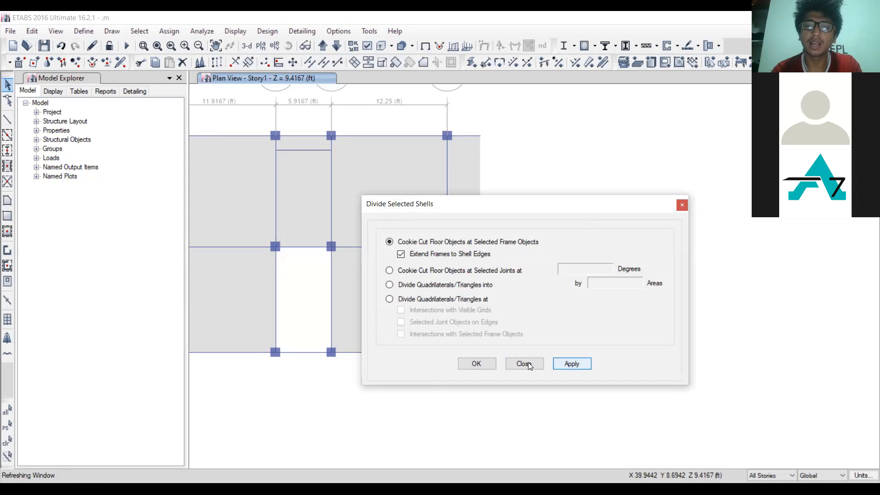
# Step: Delete the replicated beam that crosses the upper D-E slab on all stories
pyautogui.click(305, 215)
pyautogui.click(300, 141)
pyautogui.press('Escape')
pyautogui.click(303, 150)
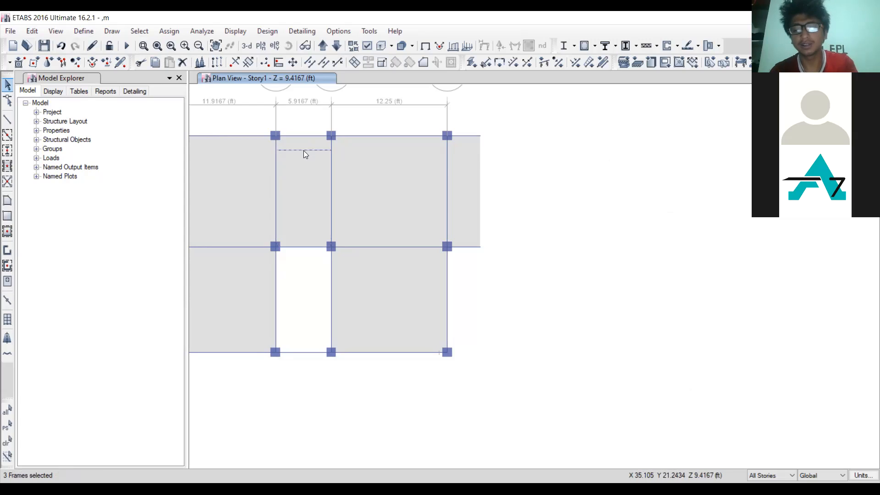
pyautogui.click(32, 31)
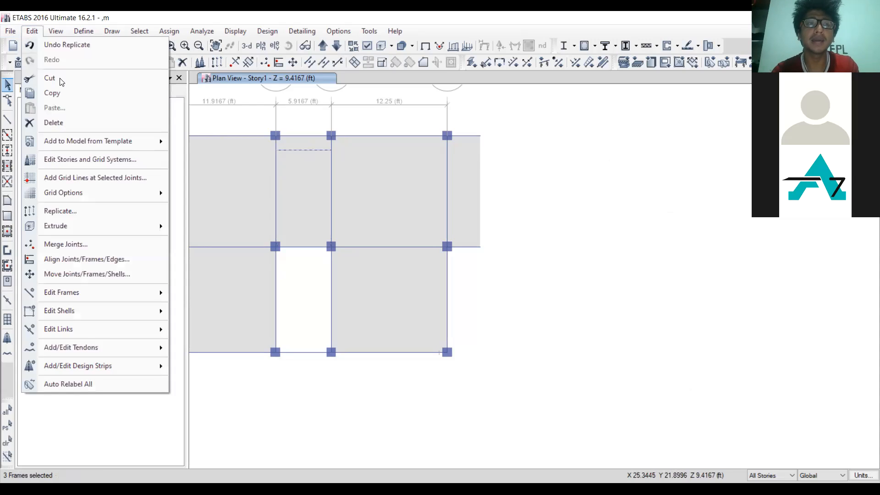
pyautogui.click(80, 129)
# Step: Assign an Opening to the narrow slab strip along the upper edge of the D-E bay
pyautogui.click(290, 142)
pyautogui.click(298, 175)
pyautogui.press('Escape')
pyautogui.click(303, 144)
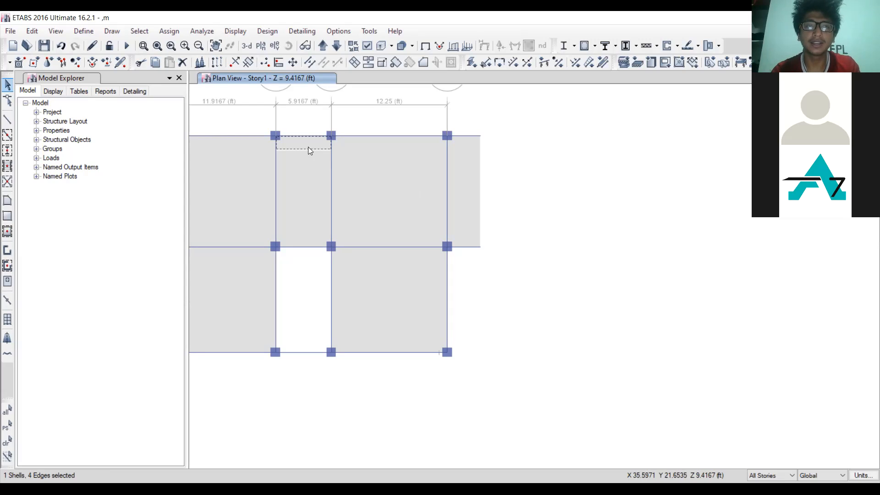
pyautogui.click(169, 30)
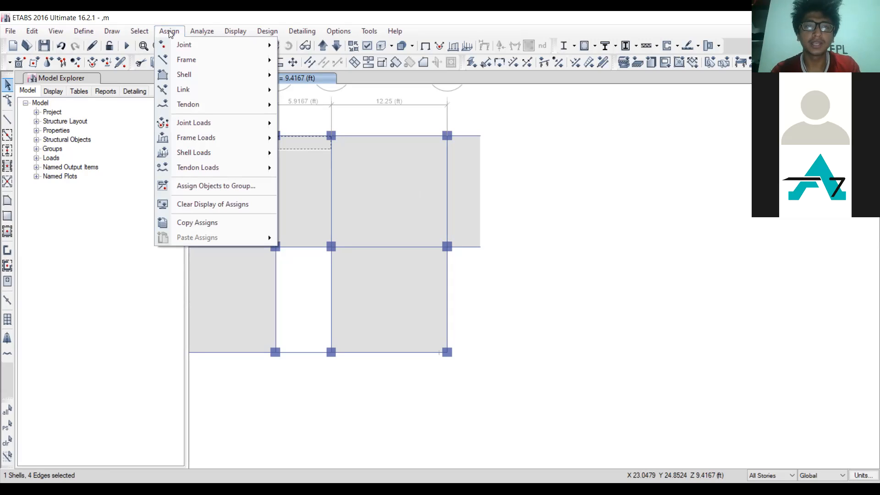
pyautogui.moveTo(199, 75)
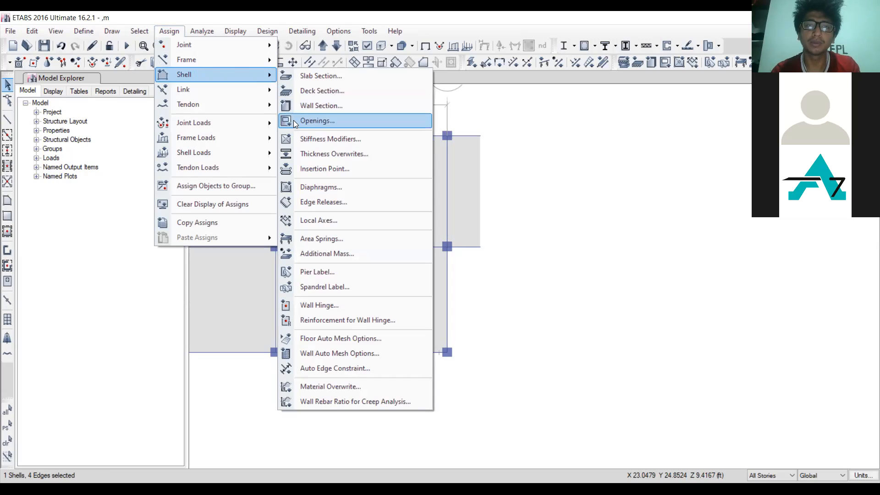
pyautogui.click(326, 121)
pyautogui.click(487, 288)
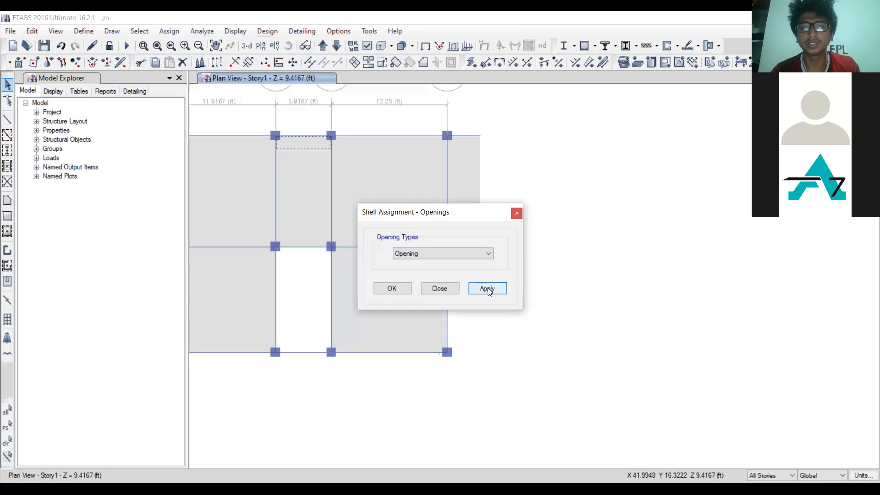
pyautogui.click(454, 288)
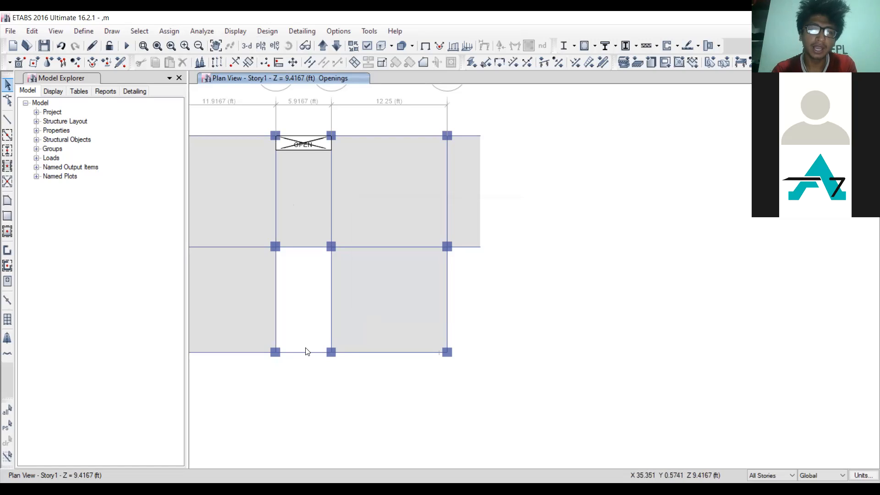
# Step: Replicate the beam on the lower edge of the D-E bay once, with dx 1.5 ft and dy 0
pyautogui.click(297, 357)
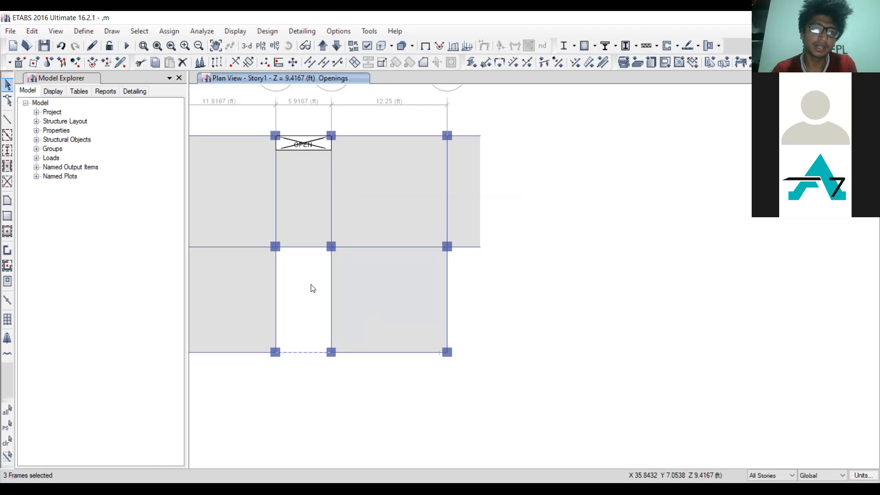
pyautogui.click(33, 30)
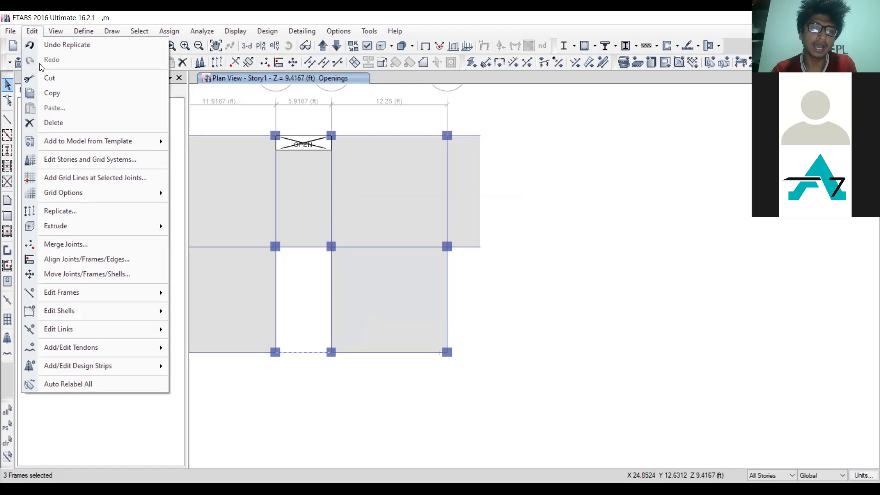
pyautogui.click(63, 212)
pyautogui.click(112, 178)
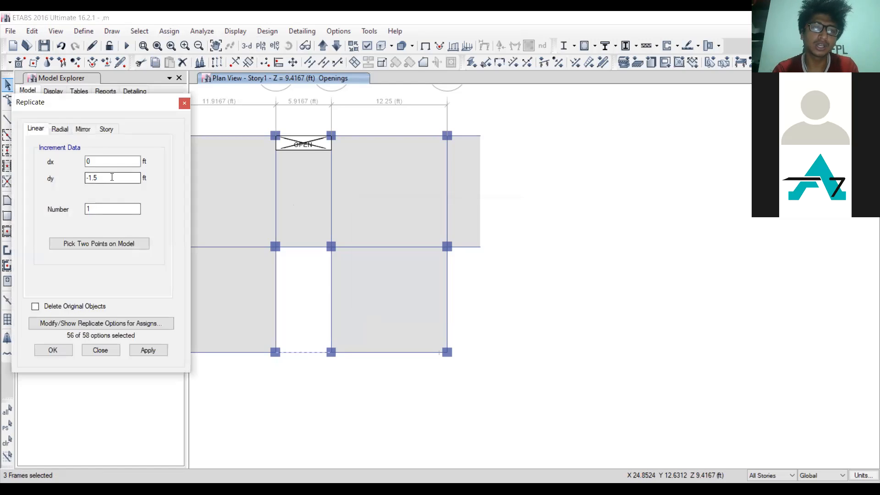
pyautogui.press('BackSpace')
pyautogui.press('BackSpace')
pyautogui.write('0')
pyautogui.doubleClick(114, 161)
pyautogui.press('BackSpace')
pyautogui.write('1')
pyautogui.write("'6")
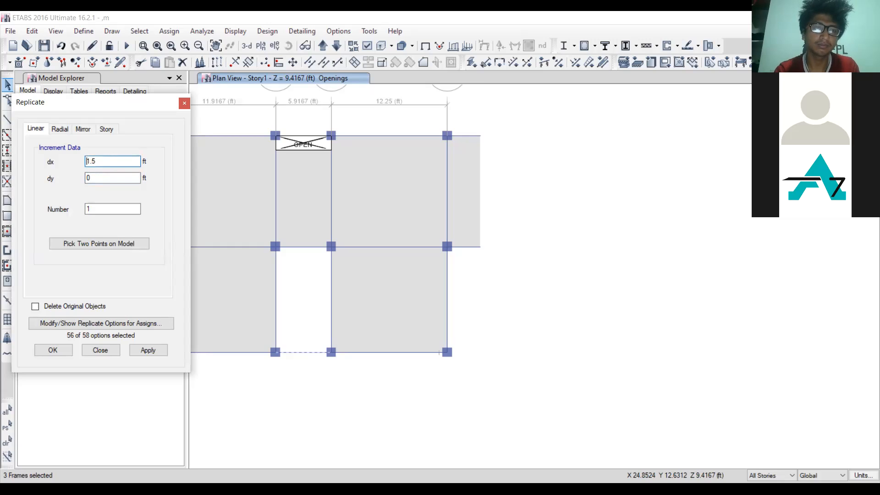
pyautogui.click(134, 351)
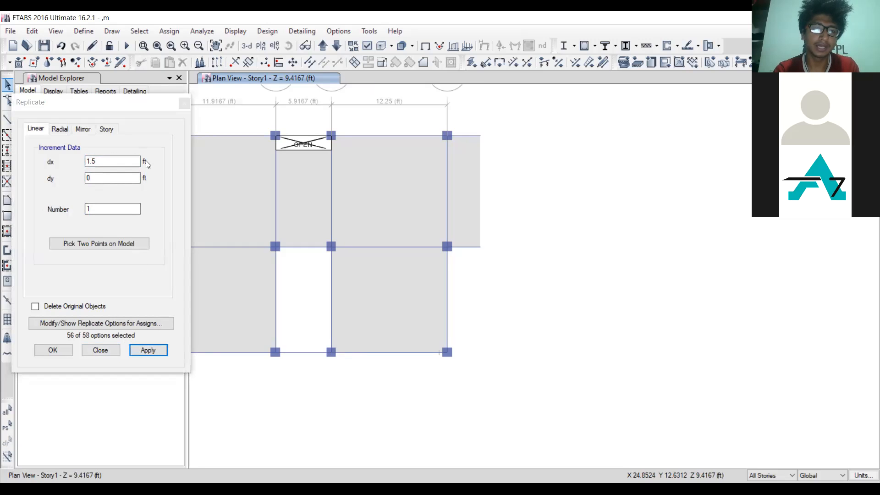
pyautogui.click(184, 103)
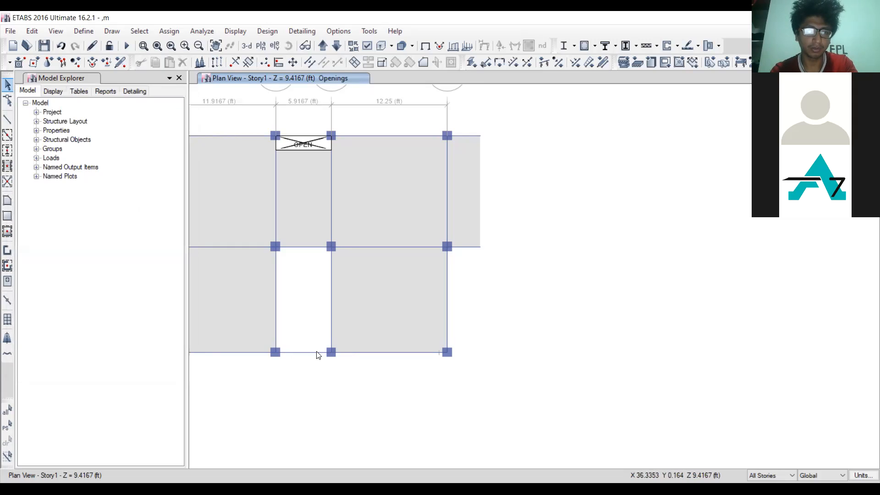
# Step: Delete the misplaced replicated beam that is shifted sideways along the lower edge of the D-E bay
pyautogui.click(318, 354)
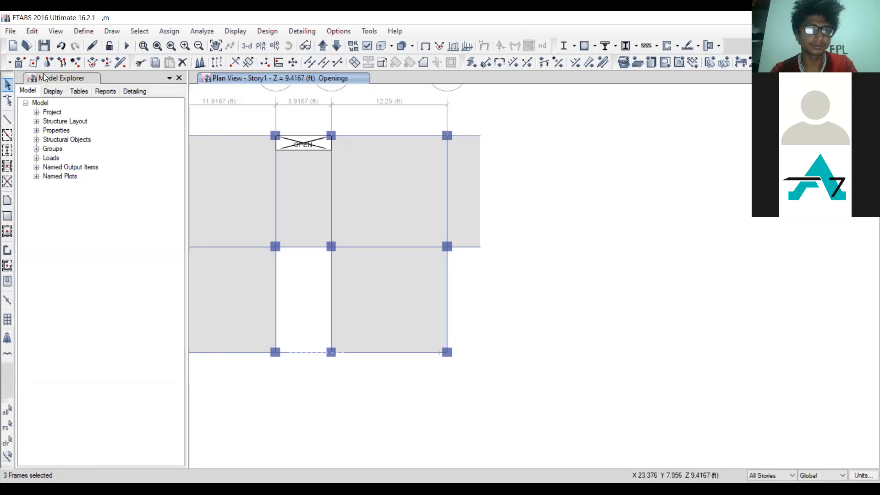
pyautogui.click(37, 30)
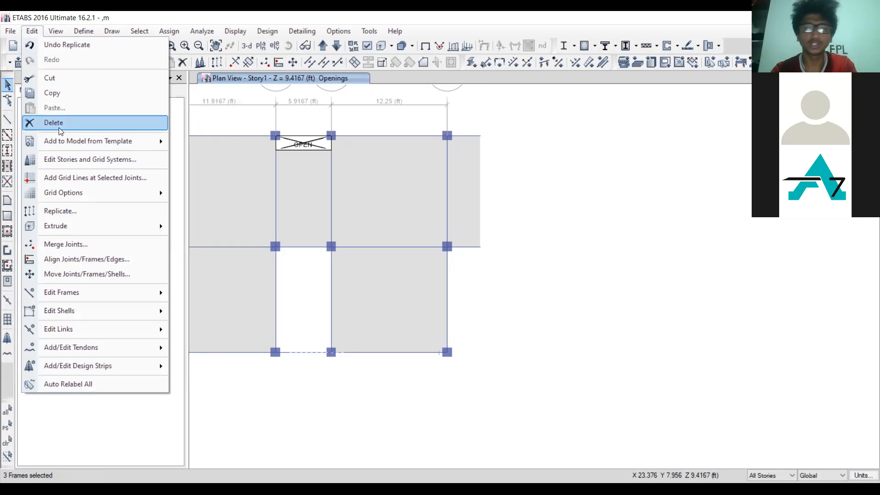
pyautogui.click(178, 304)
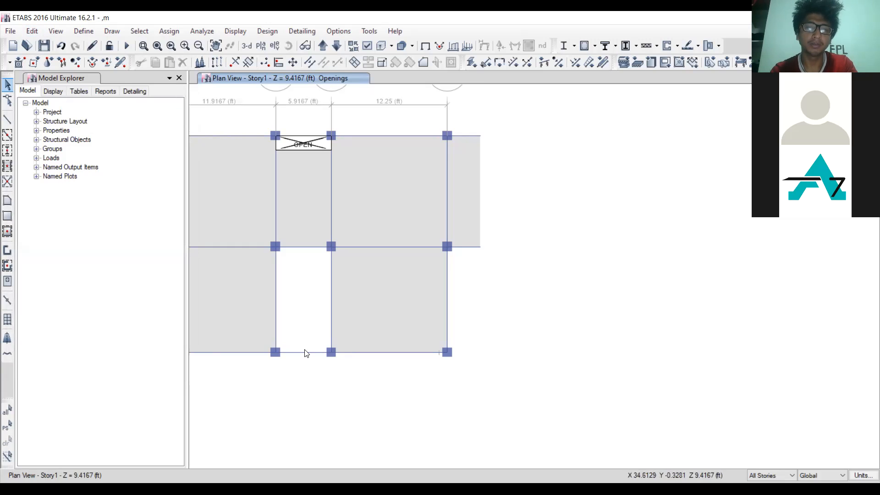
# Step: Replicate the beam on the lower edge of the D-E bay once, with dx 0 and dy 1.5 ft
pyautogui.click(305, 351)
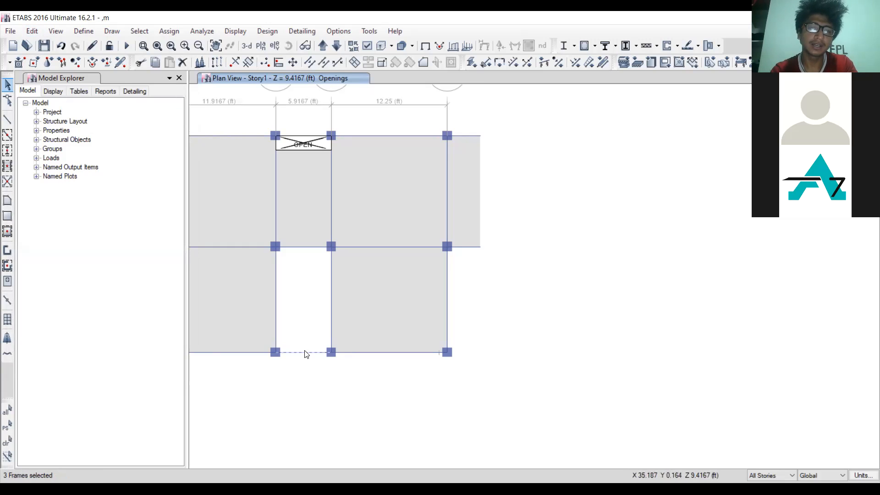
pyautogui.click(32, 31)
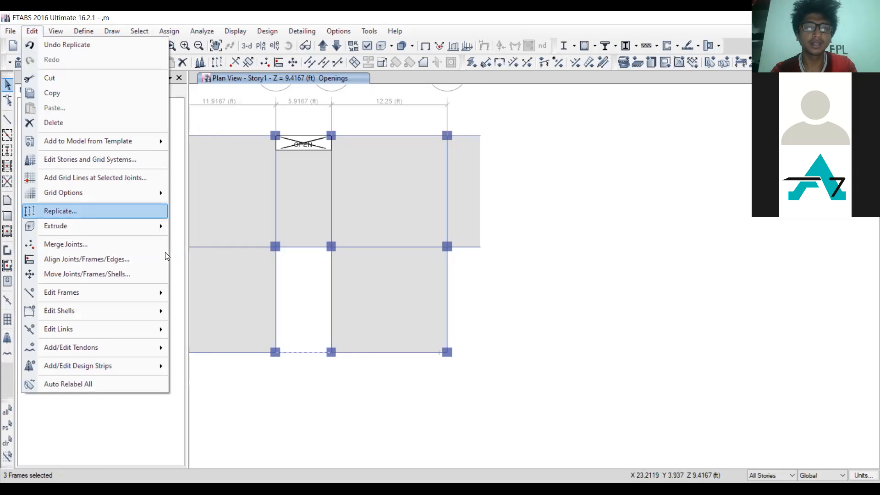
pyautogui.click(101, 211)
pyautogui.moveTo(102, 161); pyautogui.dragTo(17, 166)
pyautogui.write('0')
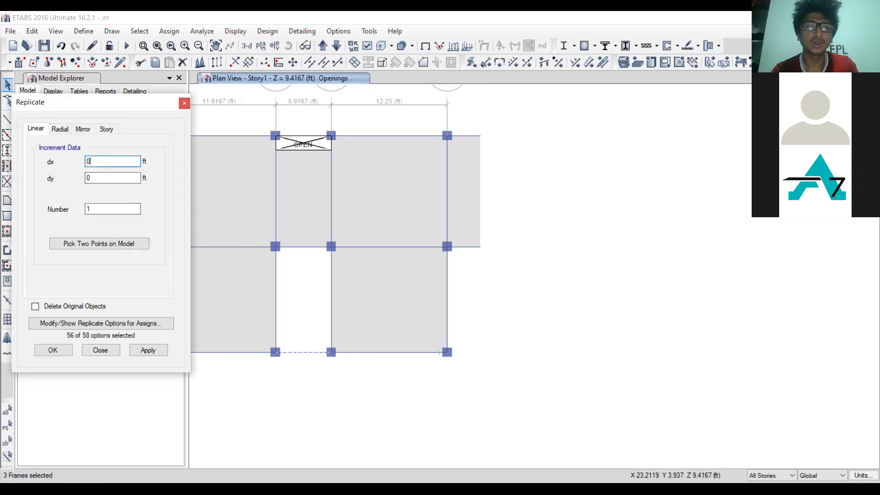
pyautogui.click(98, 181)
pyautogui.press('BackSpace')
pyautogui.write('11')
pyautogui.press('Tab')
pyautogui.click(148, 350)
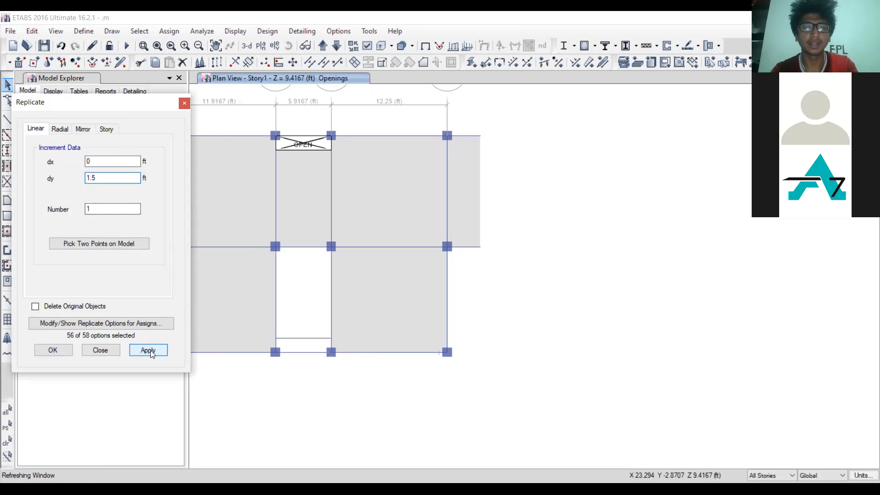
pyautogui.click(100, 351)
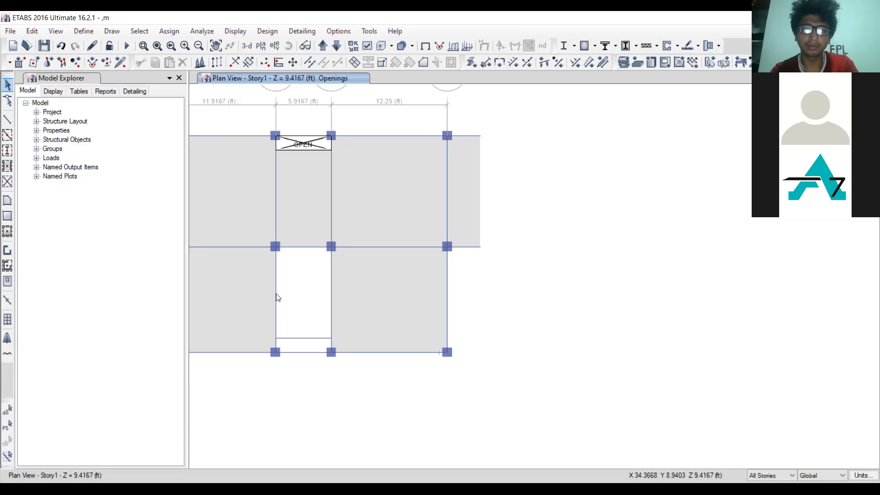
# Step: Draw a rectangular Slab 5" in the lower D-E bay from the middle D column to the replicated beam's end on grid E
pyautogui.click(7, 217)
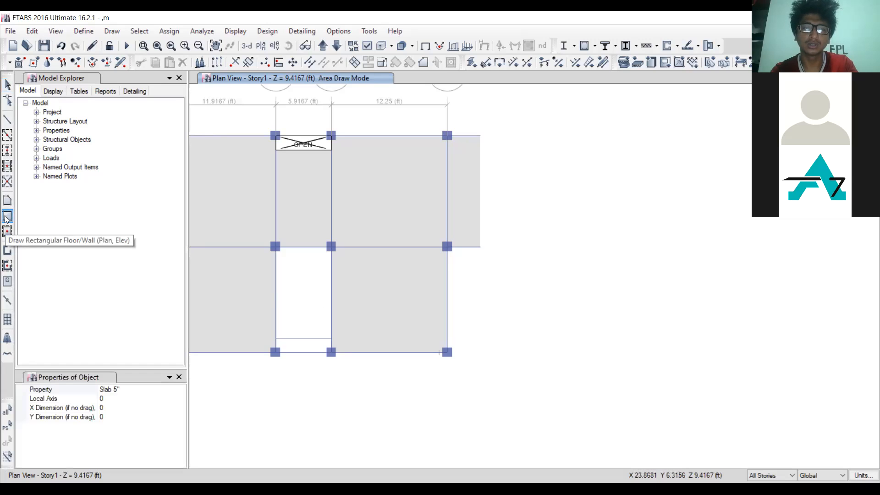
pyautogui.click(275, 246)
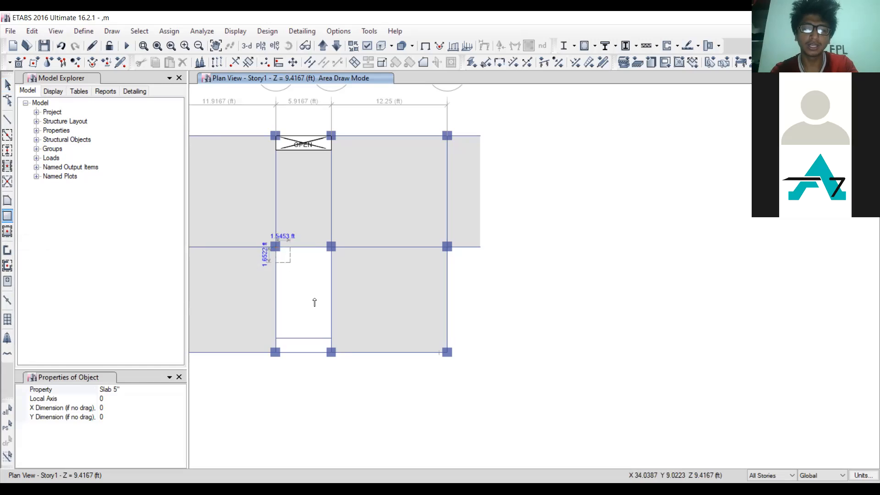
pyautogui.click(332, 338)
pyautogui.press('Escape')
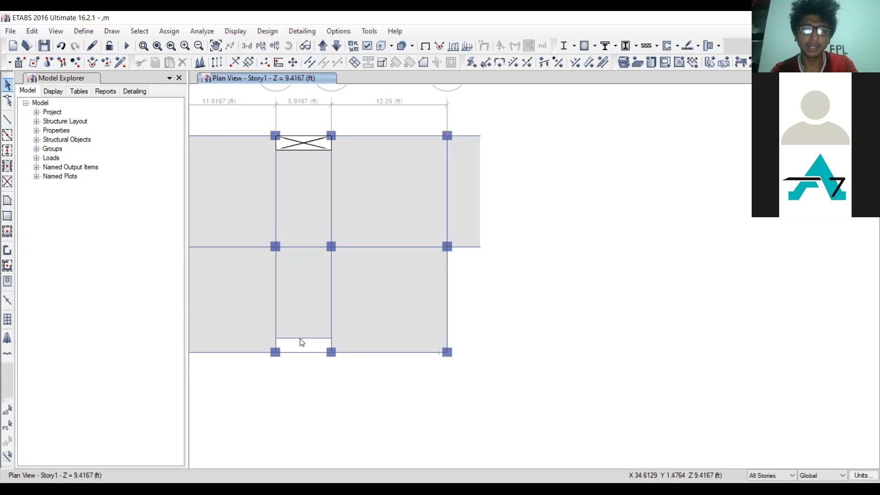
# Step: Delete the replicated beam along the lower edge of the new D-E slab on all stories
pyautogui.click(303, 339)
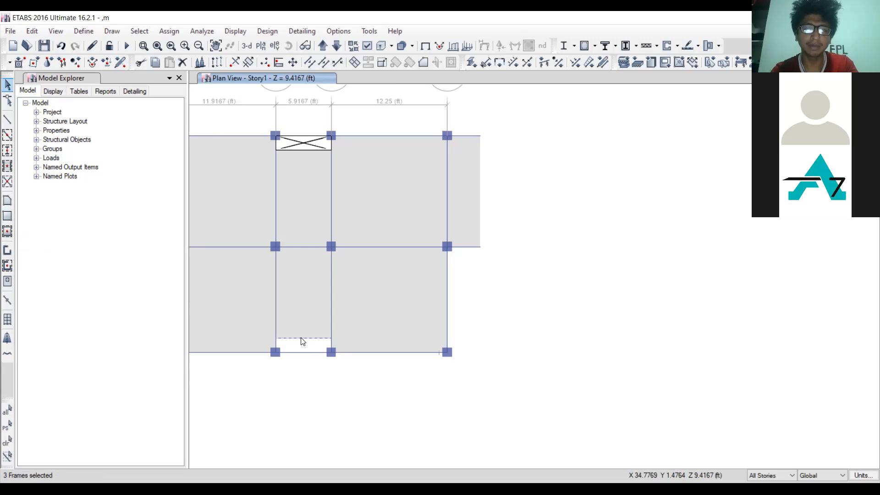
pyautogui.click(33, 32)
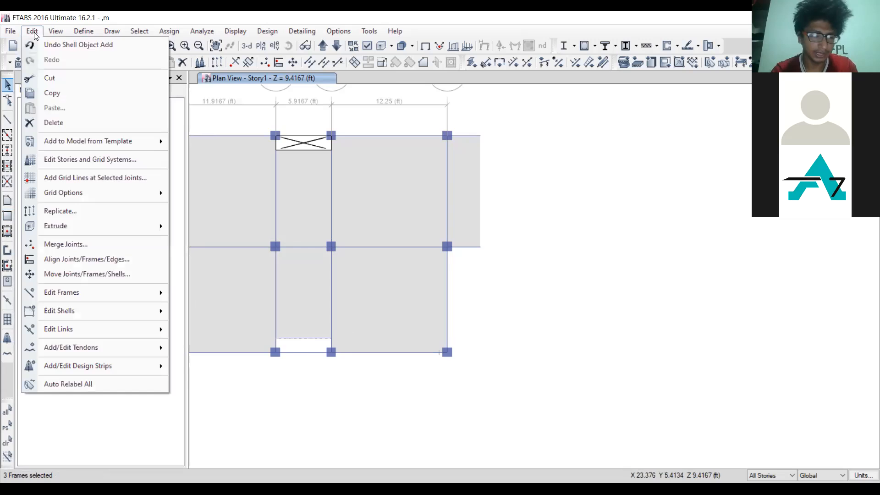
pyautogui.click(80, 122)
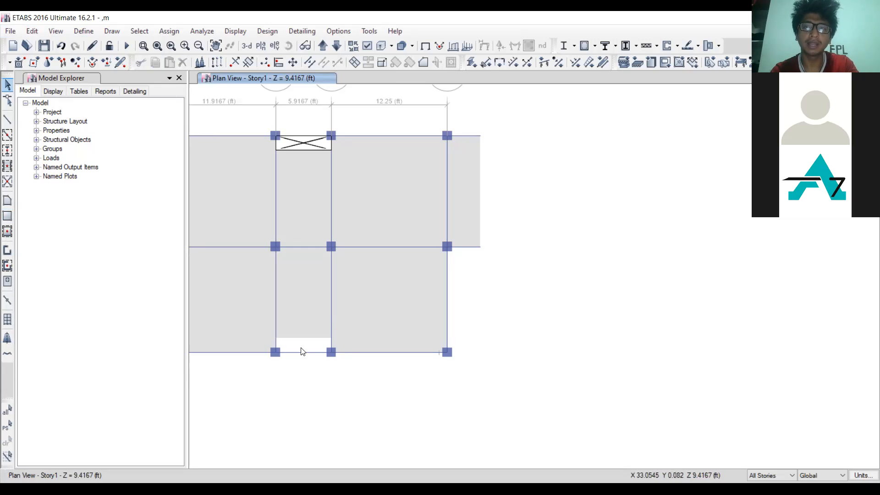
# Step: Draw a rectangular Opening in the strip between the lower D-E slab and the beam on the bay's lower edge
pyautogui.click(7, 216)
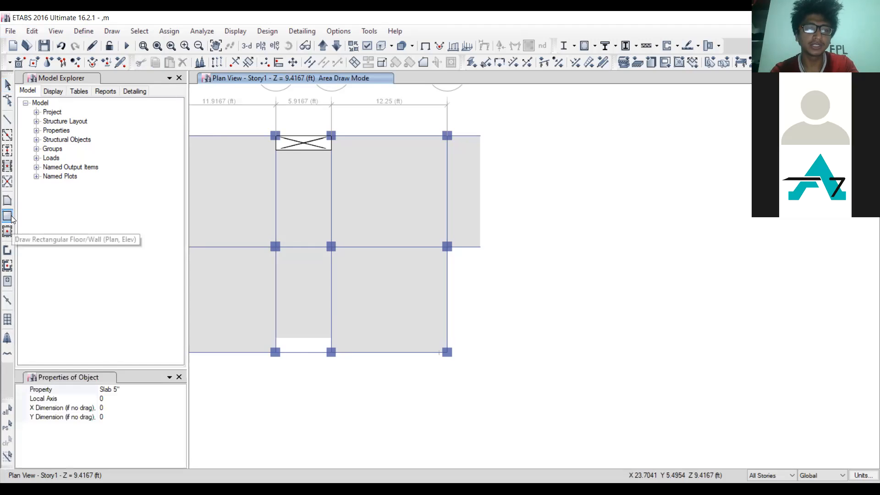
pyautogui.click(114, 389)
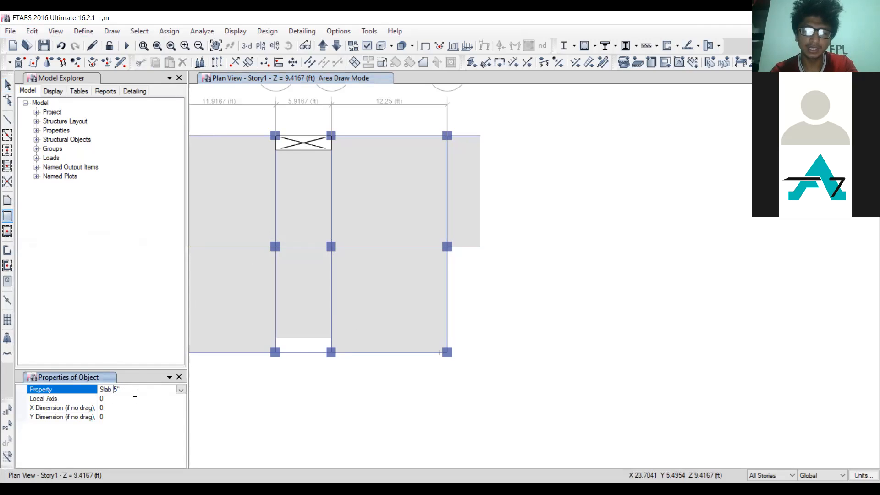
pyautogui.click(180, 392)
pyautogui.click(126, 408)
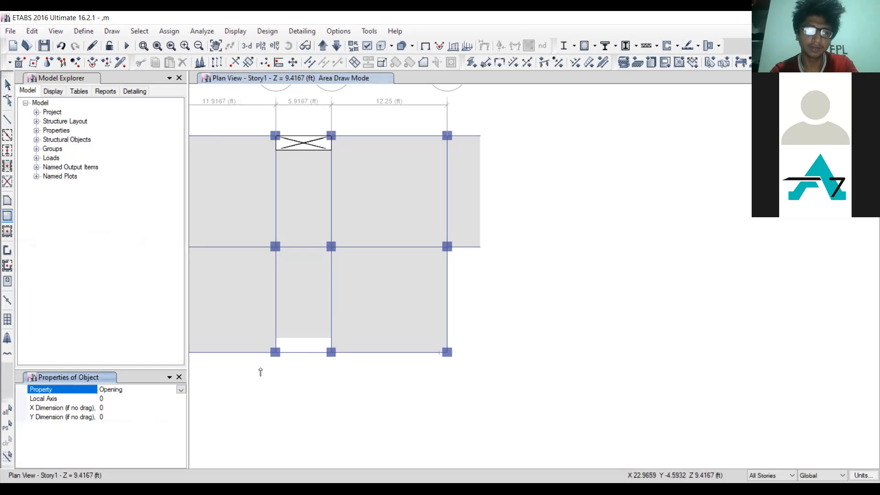
pyautogui.moveTo(275, 339); pyautogui.dragTo(330, 354)
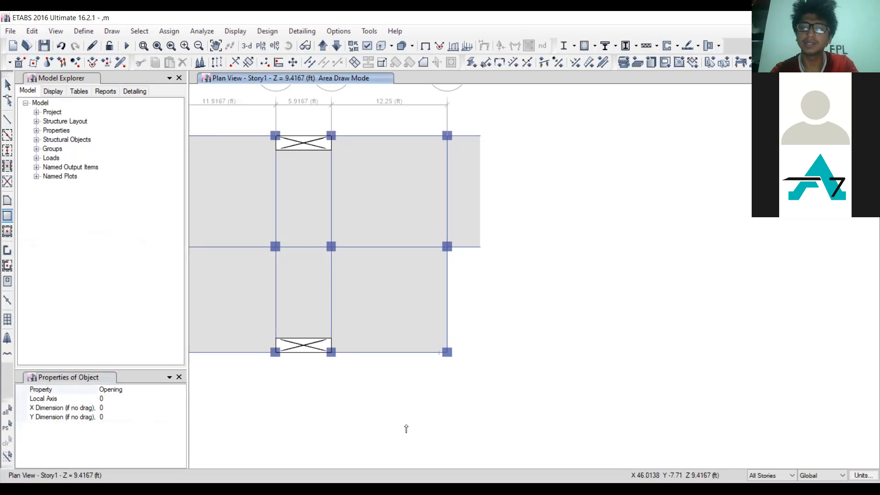
pyautogui.press('Escape')
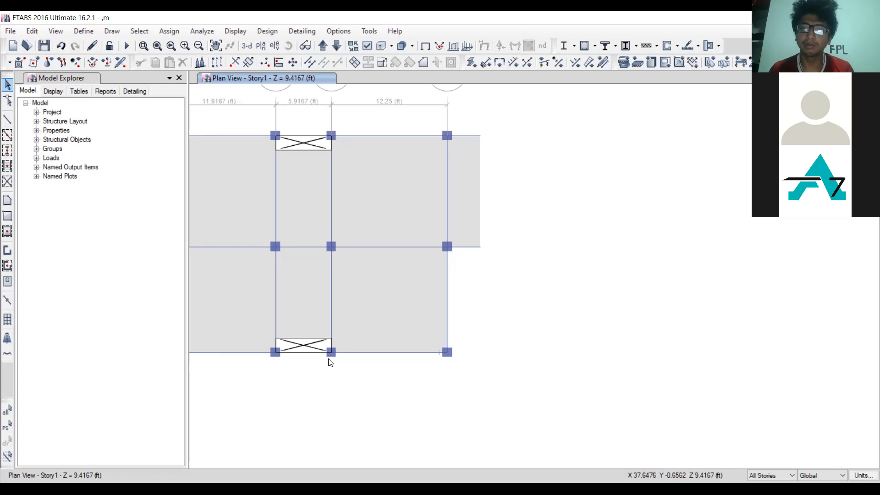
# Step: Delete the slab and the adjoining opening in the lower D-E bay on all stories, keeping the edge beam
pyautogui.click(308, 310)
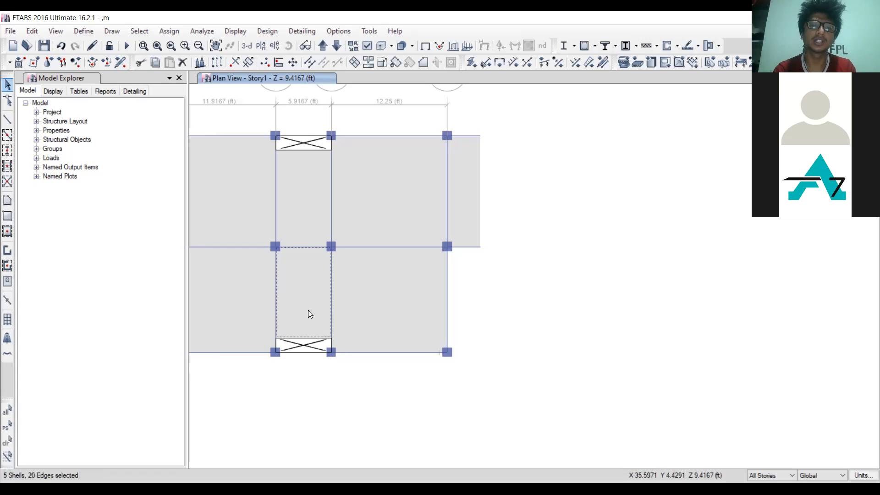
pyautogui.click(301, 352)
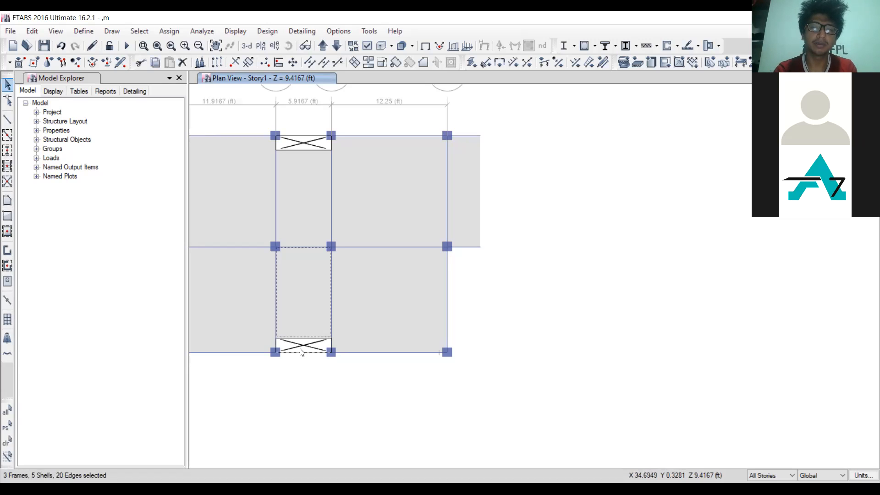
pyautogui.click(301, 352)
pyautogui.click(295, 348)
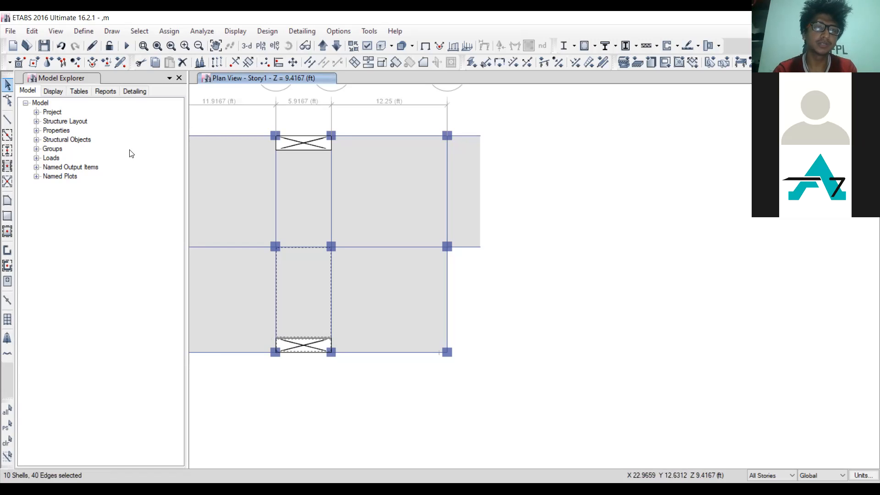
pyautogui.click(32, 31)
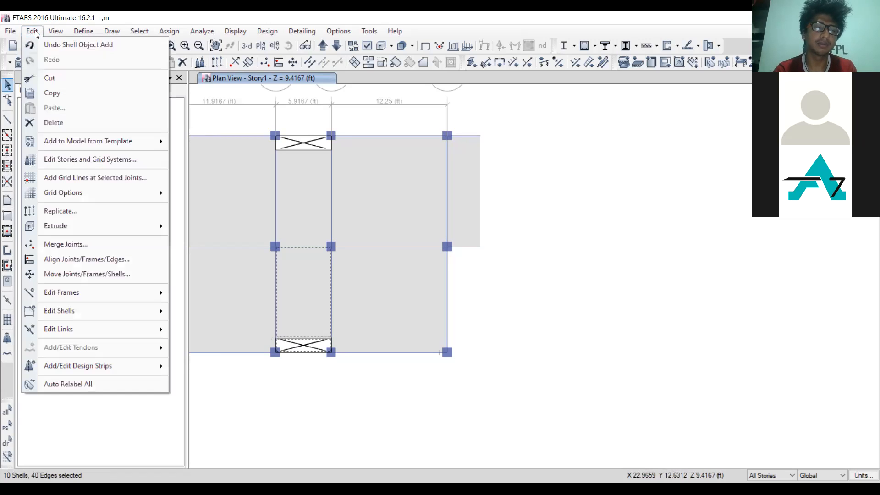
pyautogui.click(53, 123)
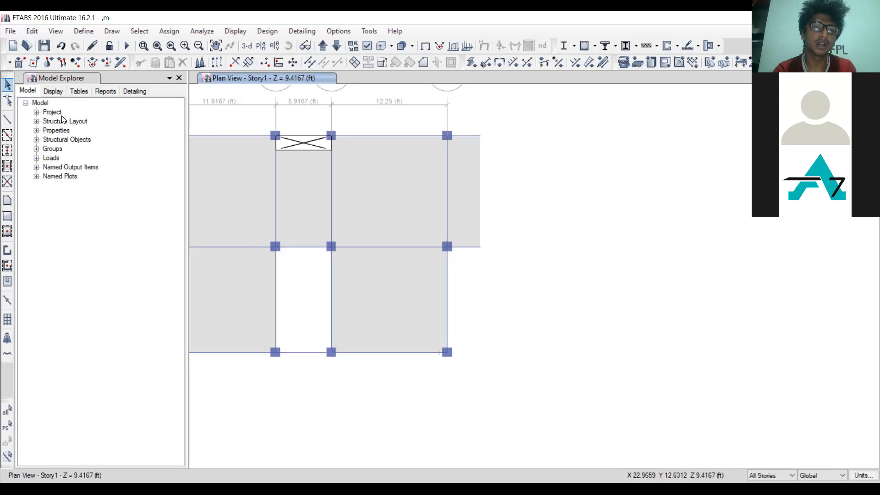
# Step: Draw a reference point from the lower column on grid D with a plan offset of 18 in in Y
pyautogui.click(112, 31)
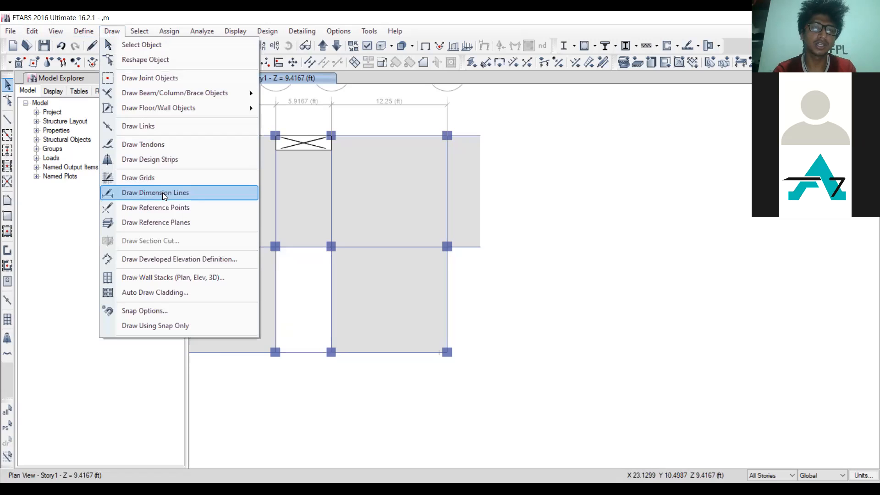
pyautogui.click(167, 207)
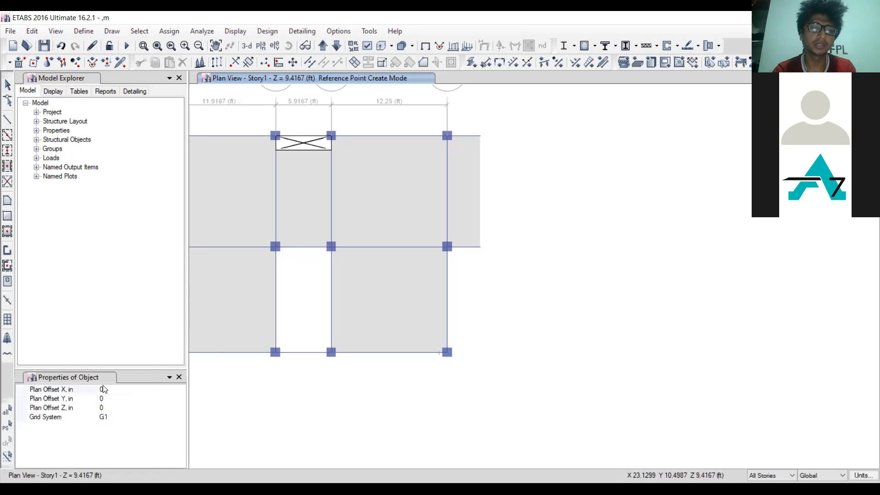
pyautogui.click(124, 400)
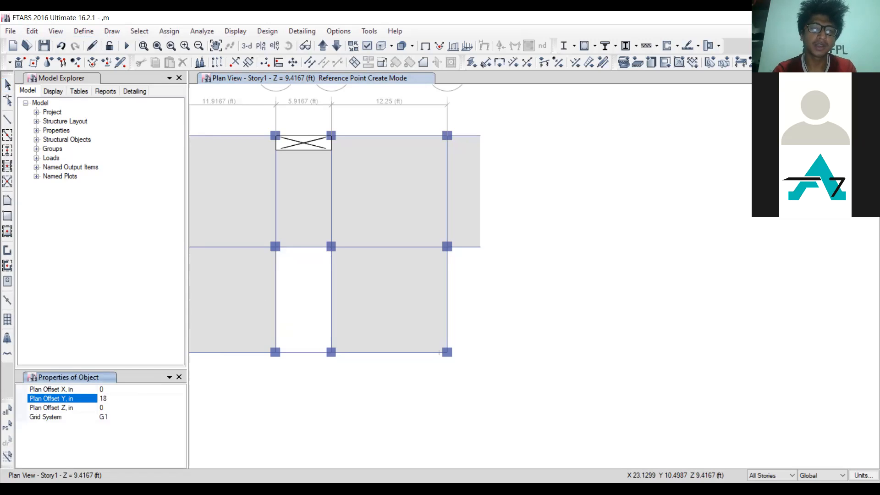
pyautogui.click(276, 343)
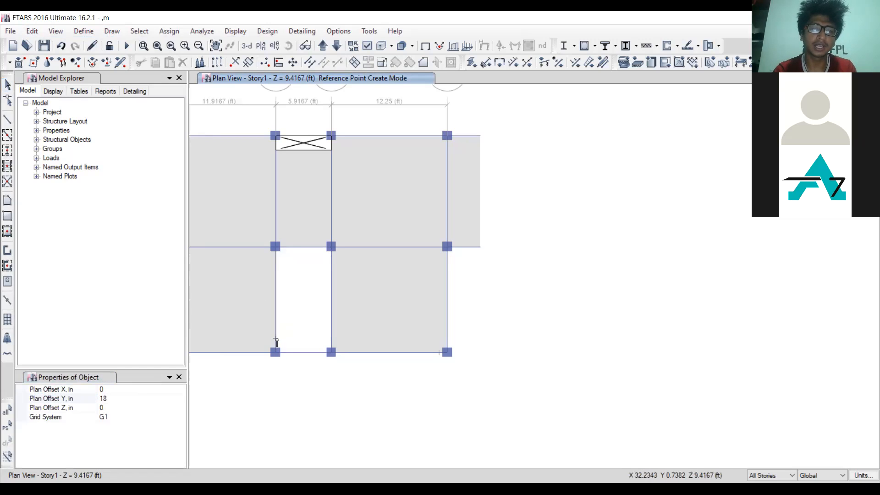
pyautogui.press('Escape')
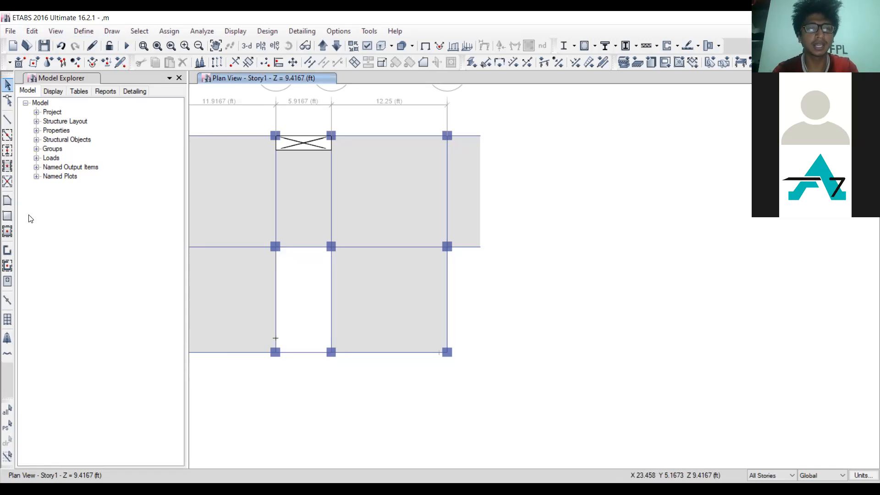
# Step: Draw a rectangular Opening from the new reference point on grid D to the lower column on grid E
pyautogui.click(9, 217)
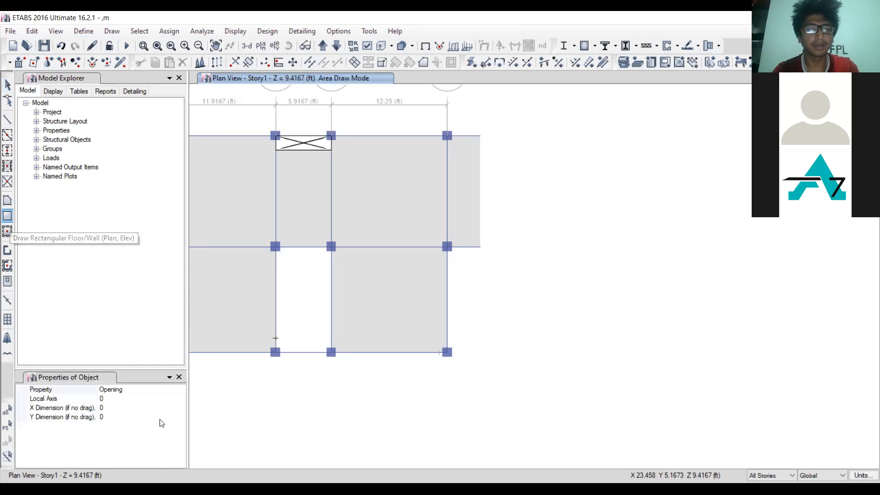
pyautogui.click(130, 390)
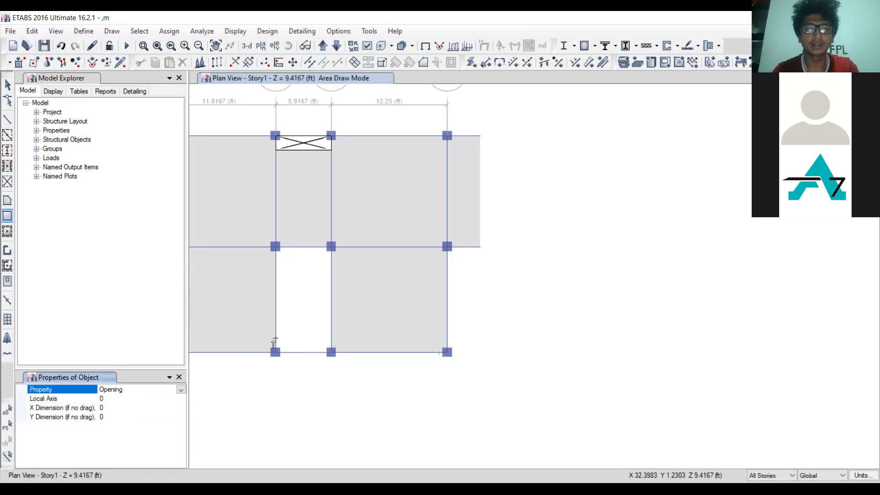
pyautogui.click(275, 339)
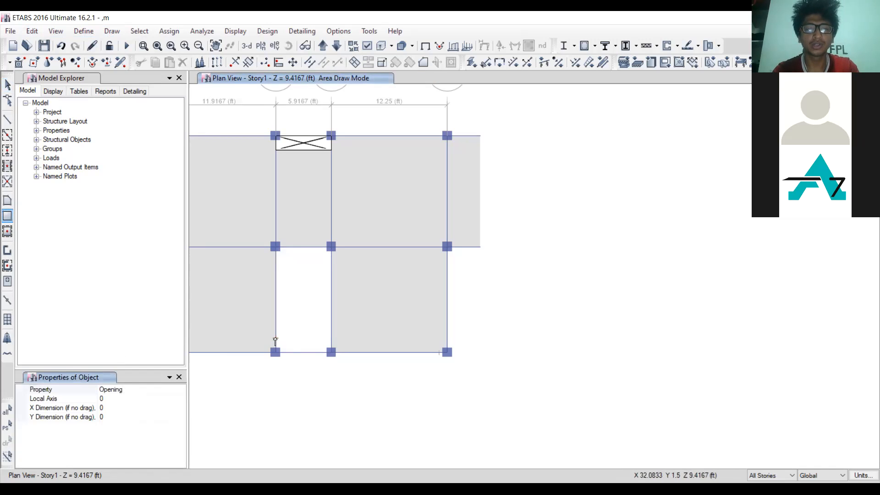
pyautogui.click(331, 353)
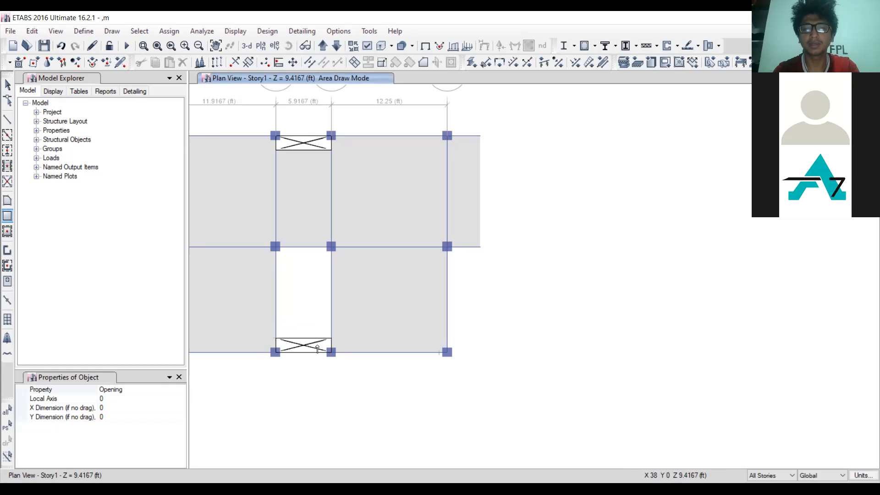
# Step: Draw a rectangular Slab 5" from the middle column on grid D to the opening's upper corner on grid E
pyautogui.click(176, 390)
pyautogui.click(181, 390)
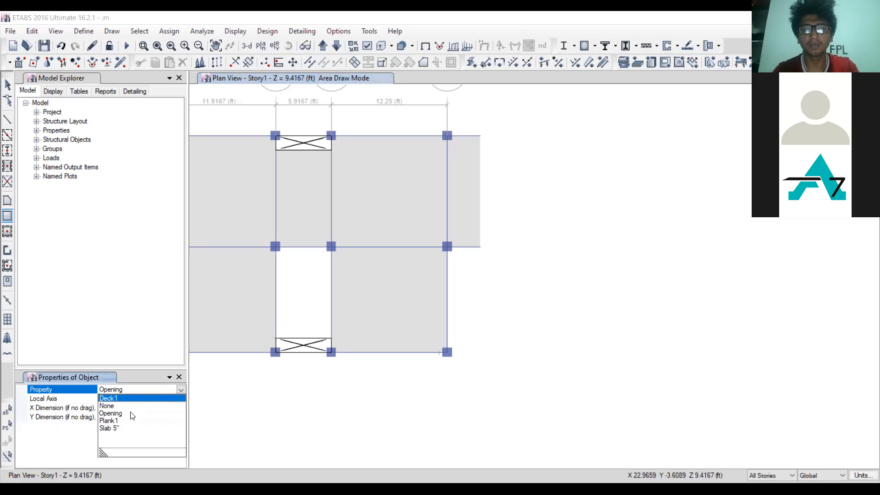
pyautogui.click(110, 428)
pyautogui.moveTo(276, 247); pyautogui.dragTo(331, 338)
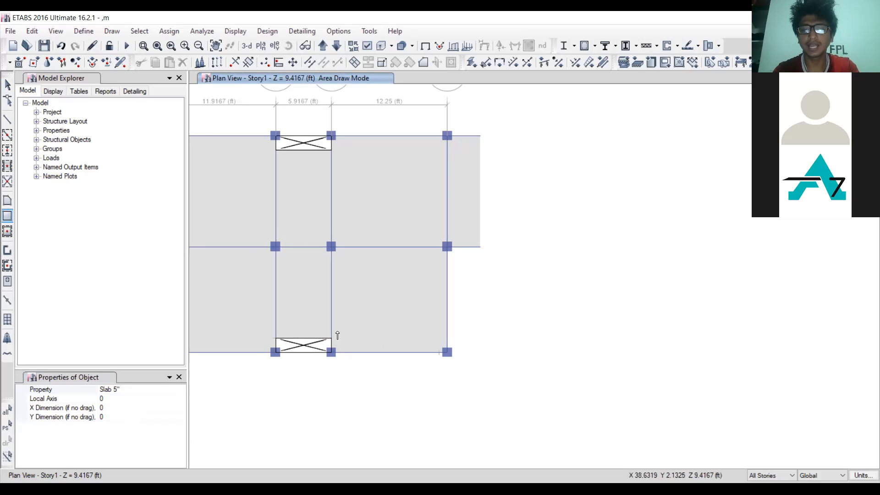
# Step: Delete the slab and the opening in the lower D-E bay on all stories
pyautogui.press('Escape')
pyautogui.click(299, 314)
pyautogui.click(315, 349)
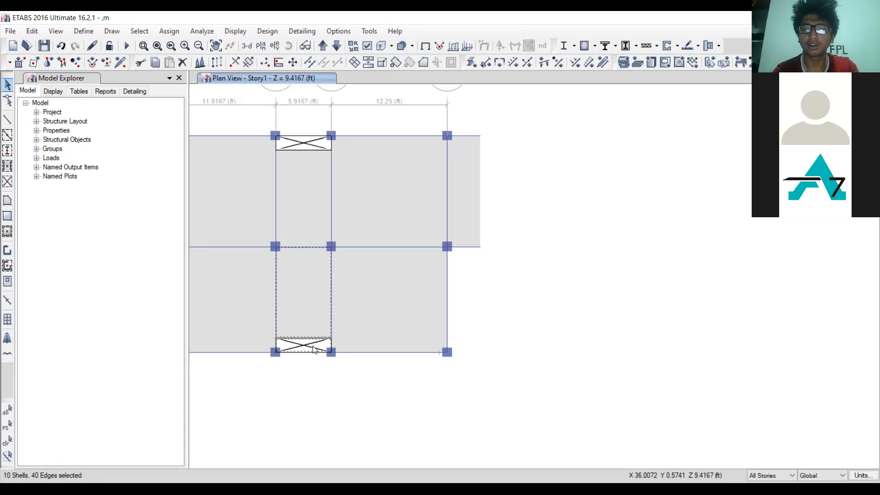
pyautogui.click(32, 30)
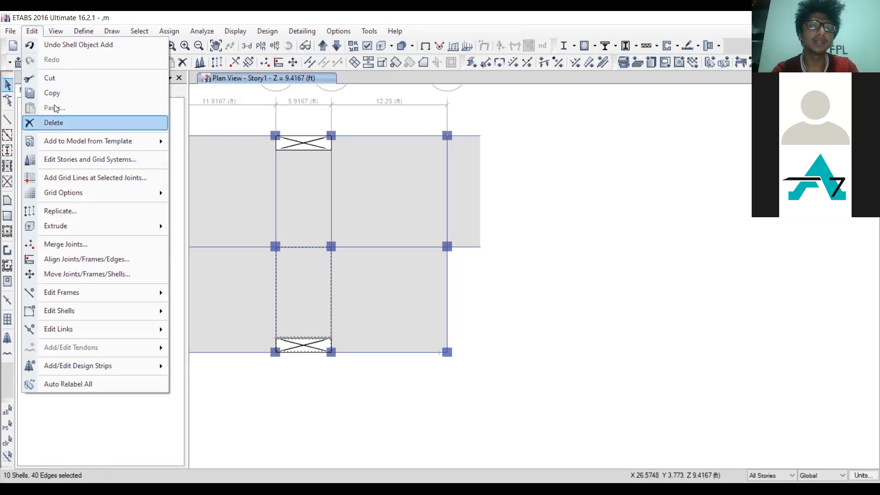
pyautogui.click(57, 123)
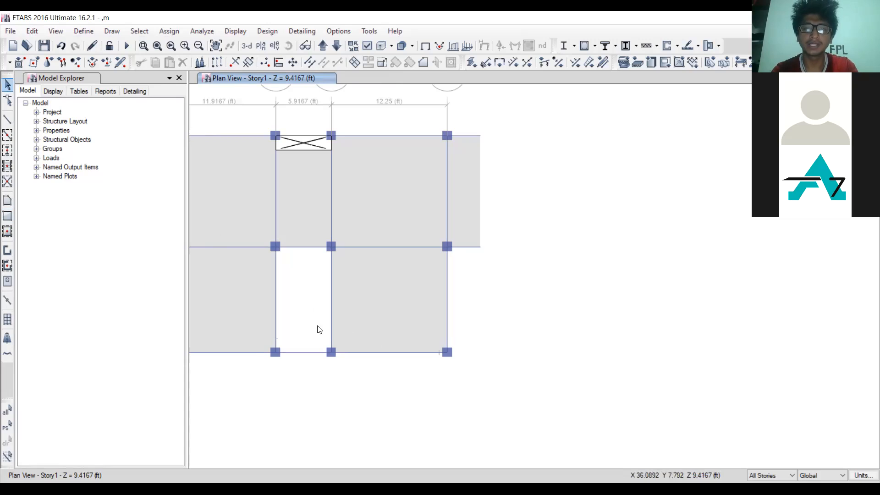
# Step: Set Opening as the property for newly created rectangular areas
pyautogui.click(311, 353)
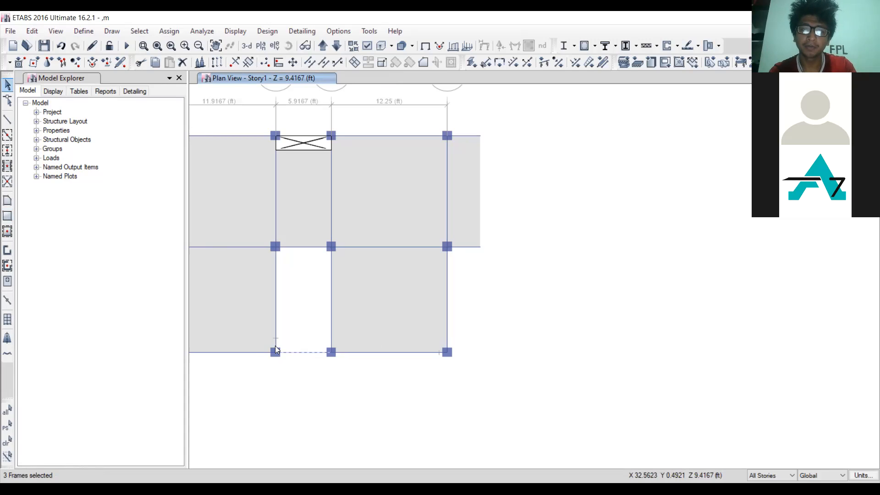
pyautogui.press('Escape')
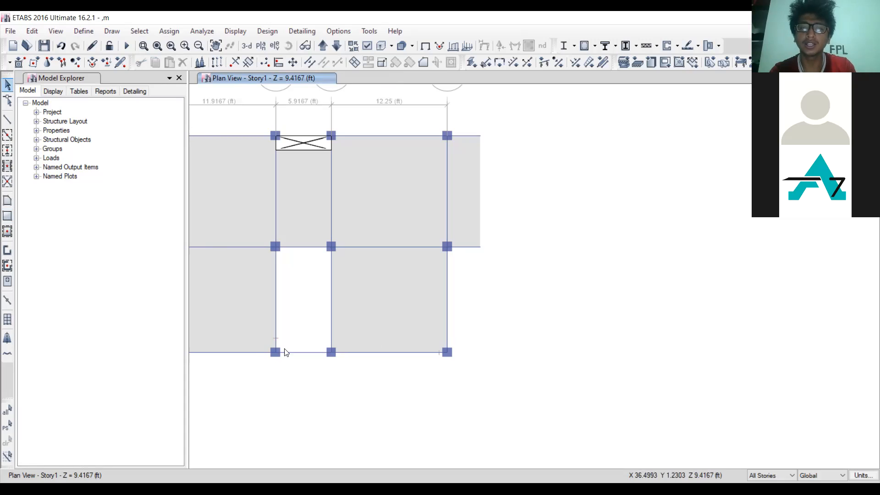
pyautogui.click(7, 217)
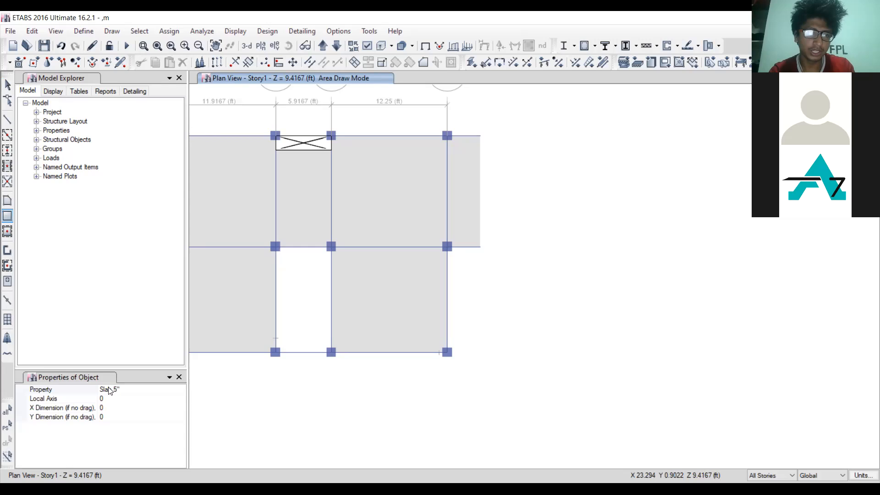
pyautogui.click(131, 389)
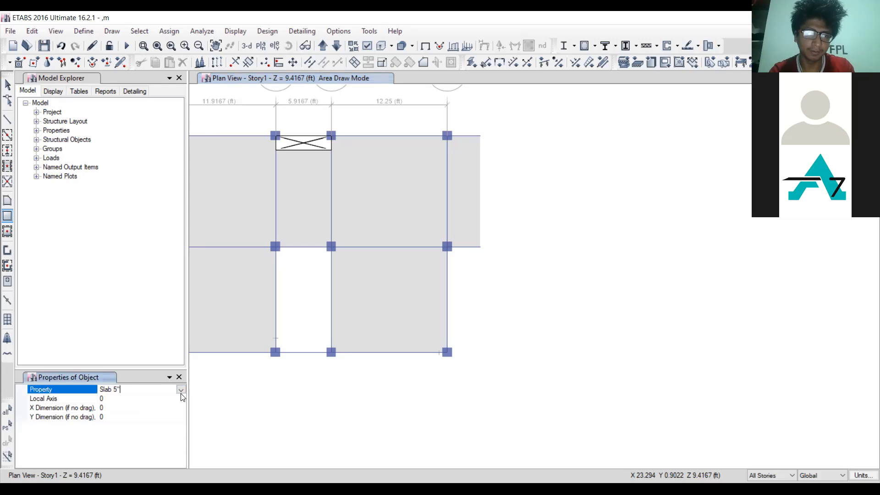
pyautogui.click(181, 389)
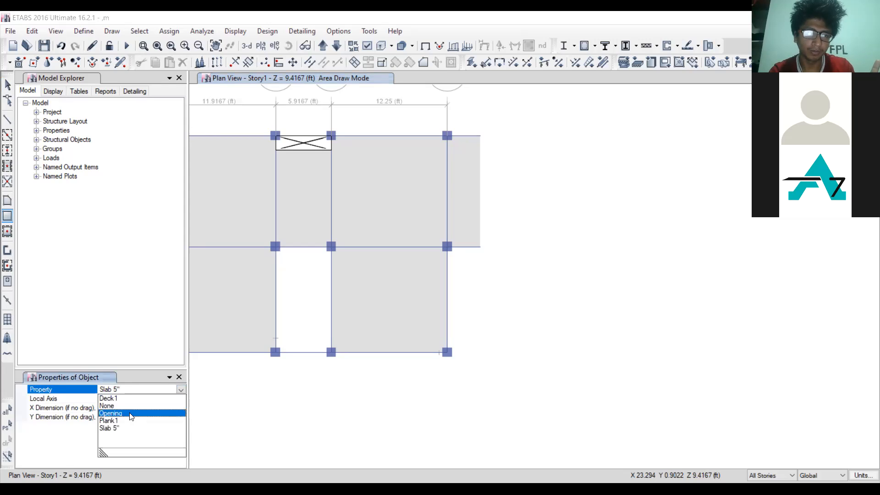
pyautogui.click(108, 413)
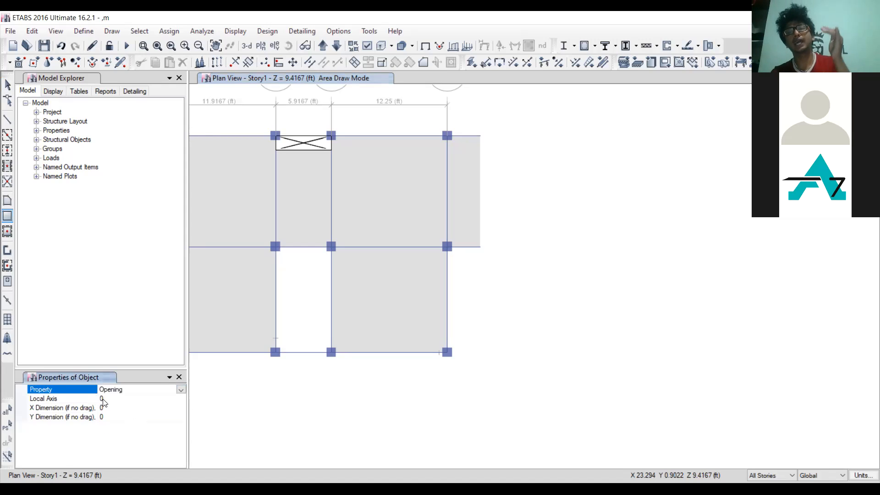
pyautogui.click(179, 378)
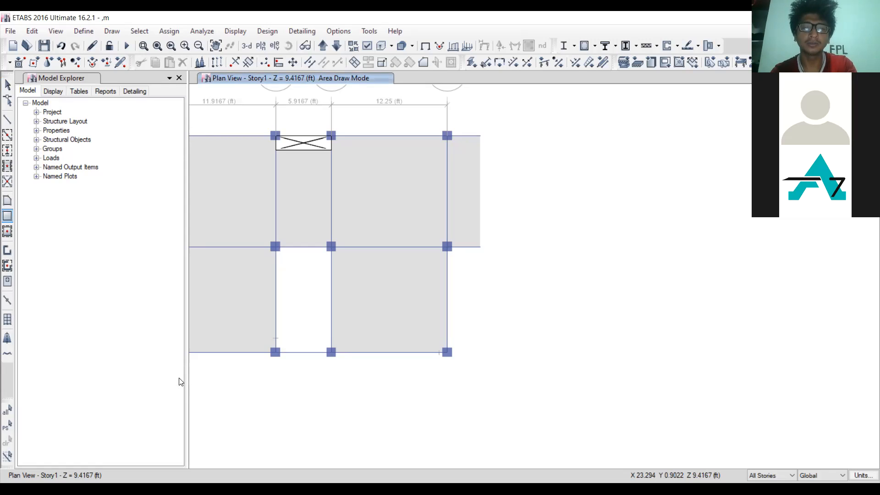
# Step: Extrude the lower edge beam between grids D and E into a shell with dy 1.5 ft on all stories
pyautogui.click(305, 352)
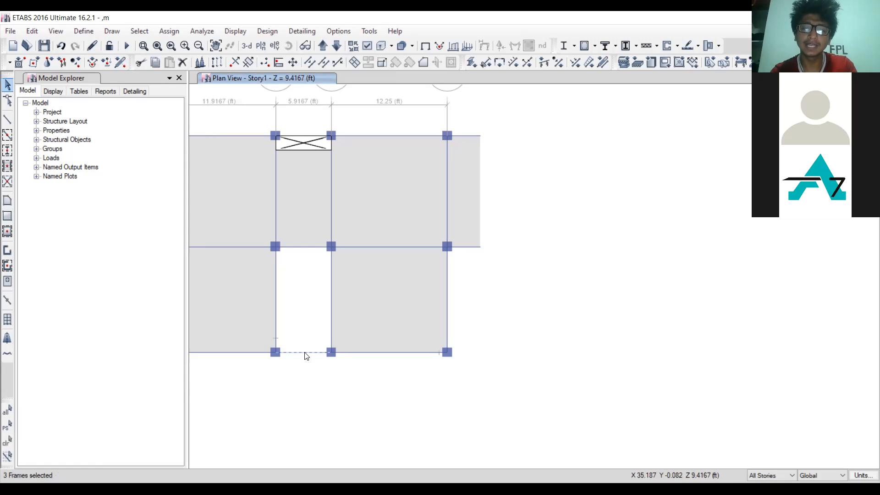
pyautogui.click(28, 30)
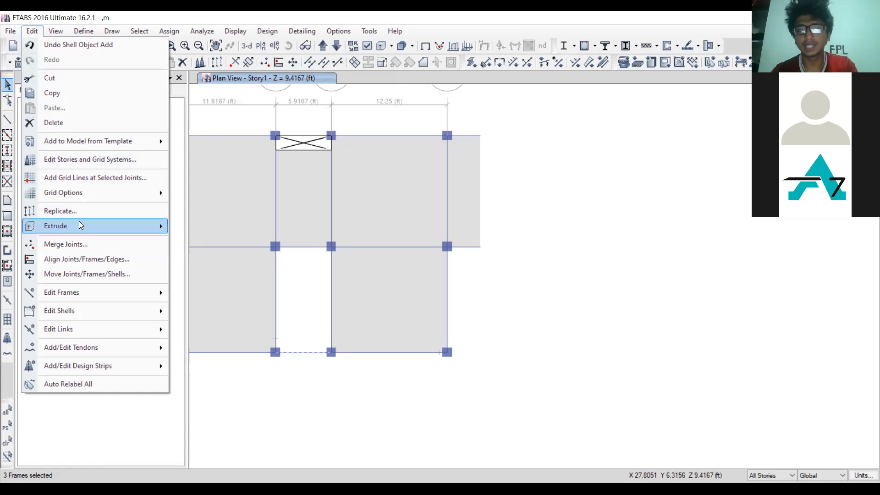
pyautogui.moveTo(80, 225)
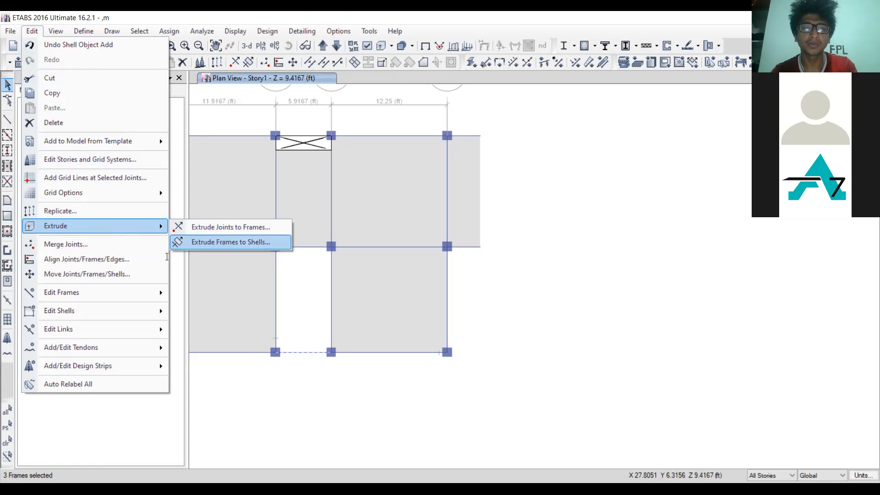
pyautogui.write('1.5')
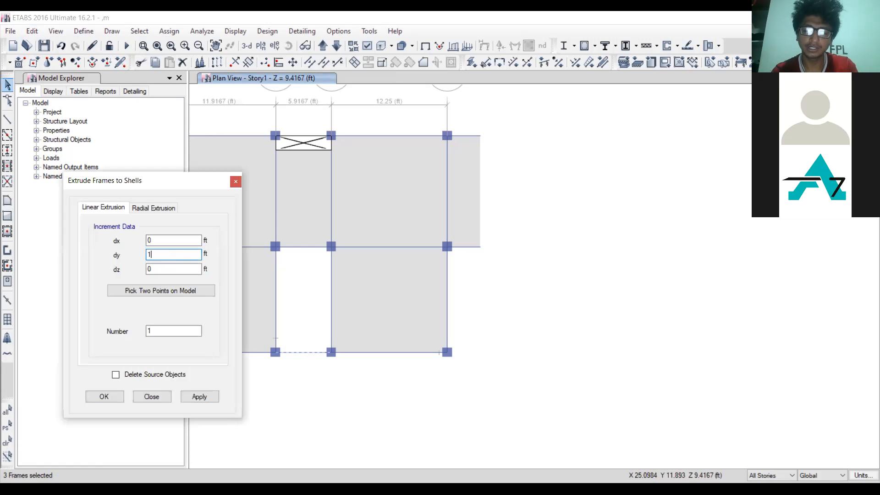
pyautogui.click(200, 396)
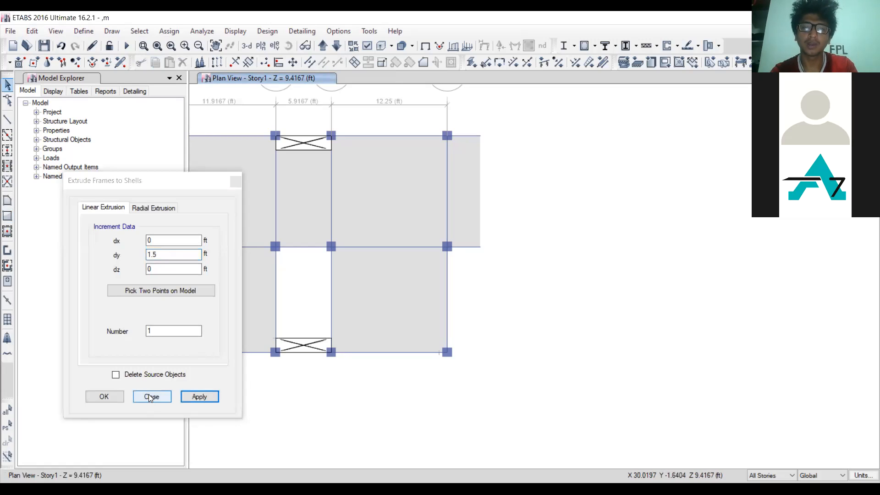
pyautogui.click(151, 396)
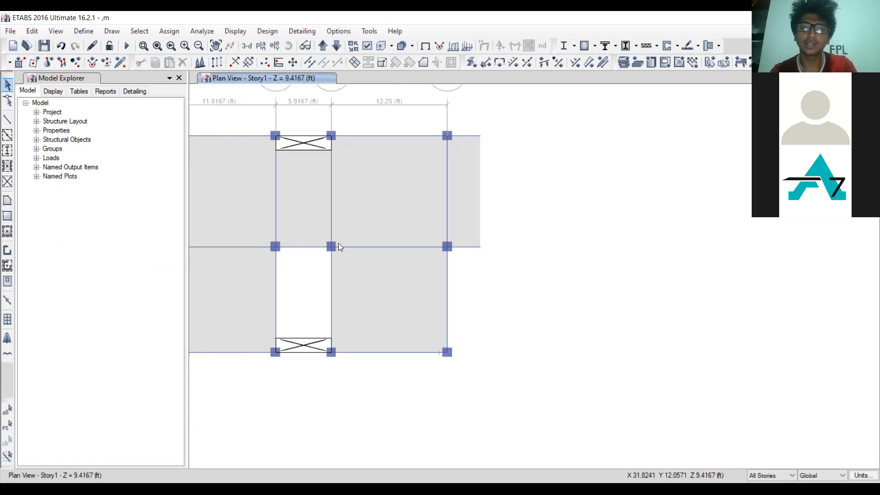
# Step: Draw a rectangular Slab 5" from the middle column on grid D to the extruded opening's upper corner on grid E
pyautogui.click(7, 217)
pyautogui.click(135, 390)
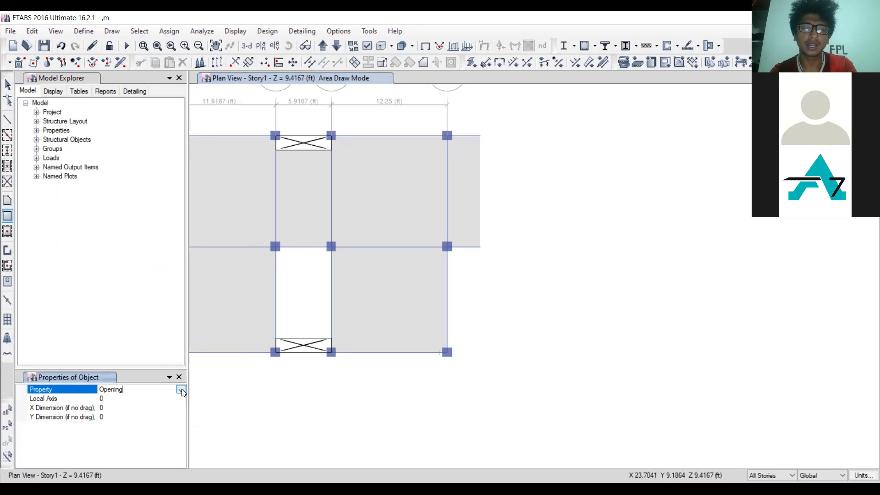
pyautogui.click(182, 390)
pyautogui.click(115, 431)
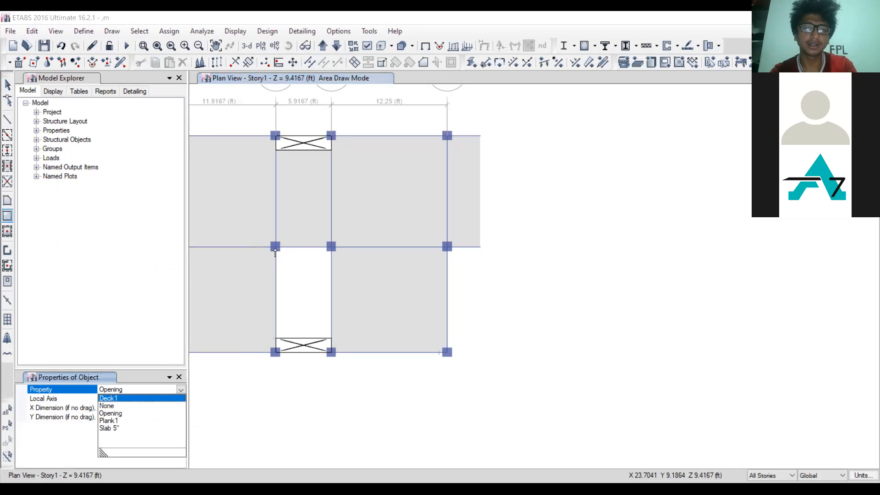
pyautogui.moveTo(276, 248)
pyautogui.mouseDown()
pyautogui.moveTo(311, 326)
pyautogui.moveTo(331, 339)
pyautogui.mouseUp()
pyautogui.press('Escape')
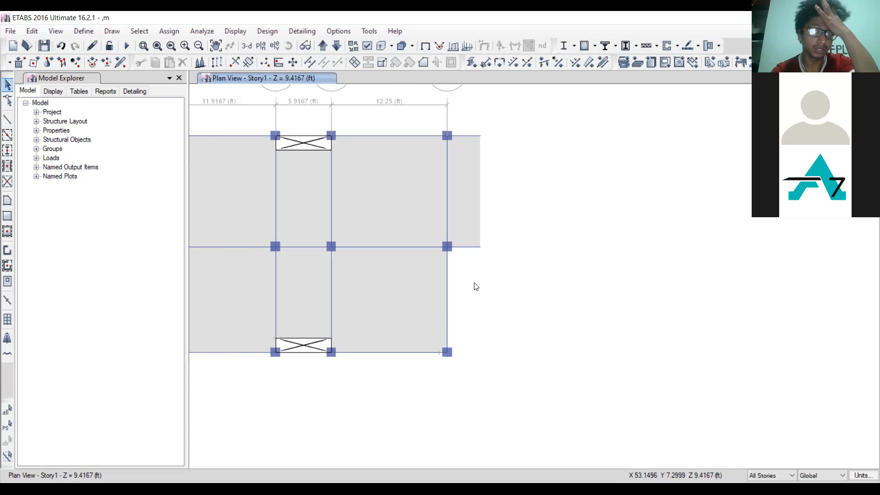
# Step: On the Base plan, limit edits to One Story and delete the beams, slabs and opening between grids D and E
pyautogui.click(334, 48)
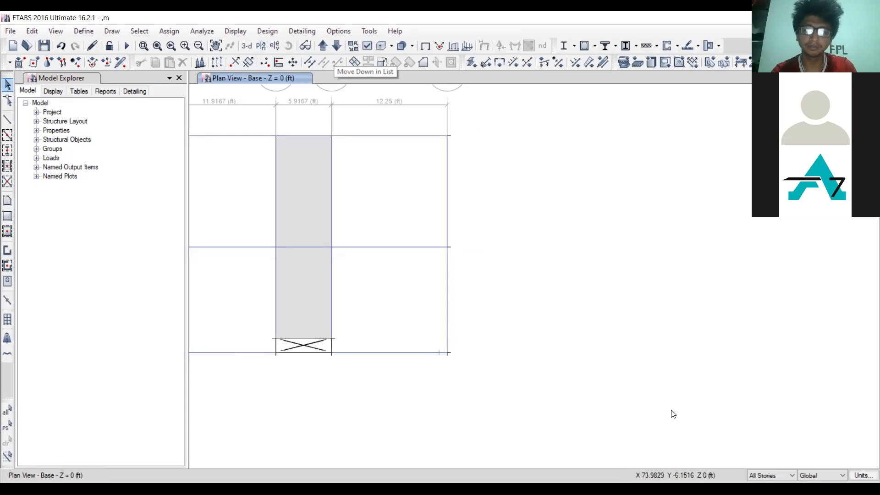
pyautogui.click(761, 476)
pyautogui.click(763, 483)
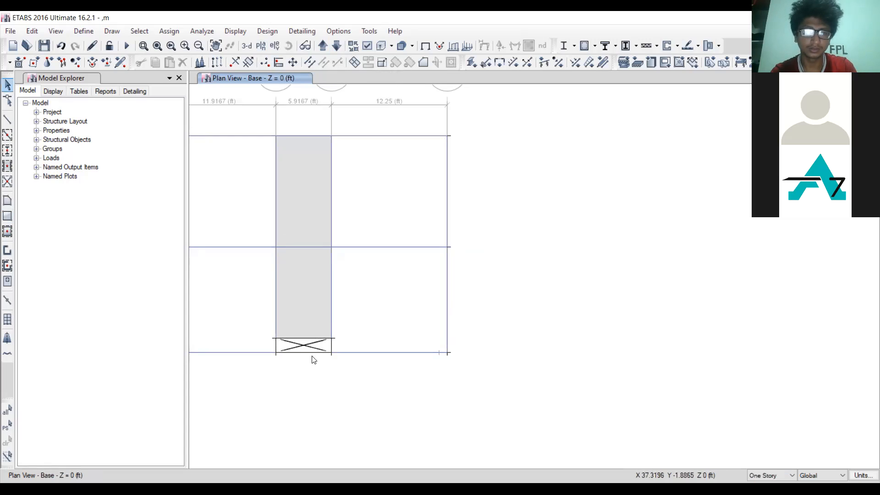
pyautogui.moveTo(309, 364)
pyautogui.mouseDown()
pyautogui.moveTo(284, 229)
pyautogui.moveTo(309, 113)
pyautogui.moveTo(297, 114)
pyautogui.mouseUp()
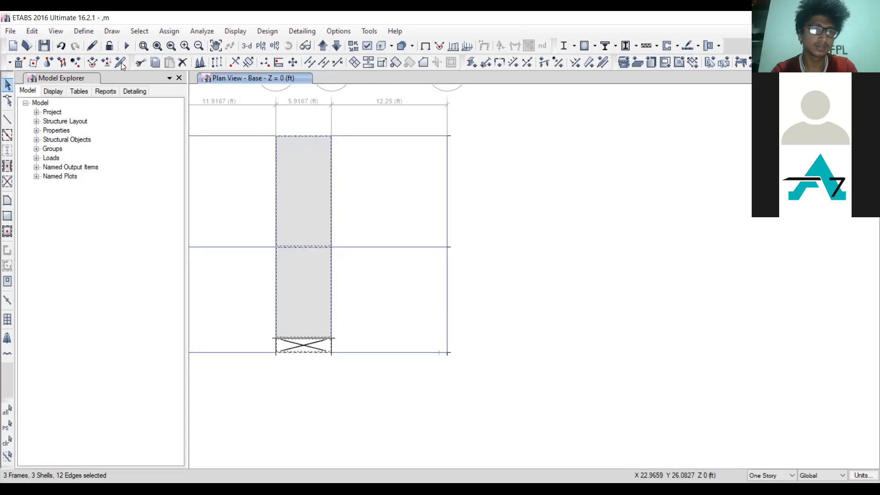
pyautogui.click(33, 30)
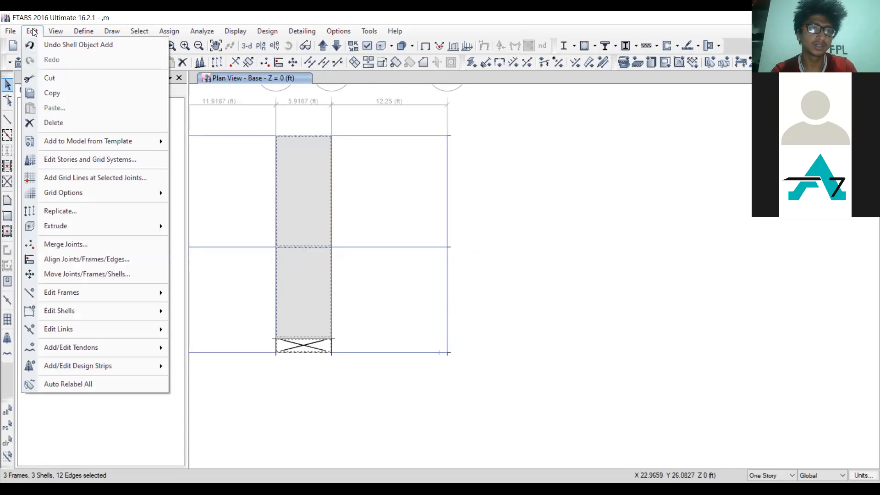
pyautogui.click(54, 123)
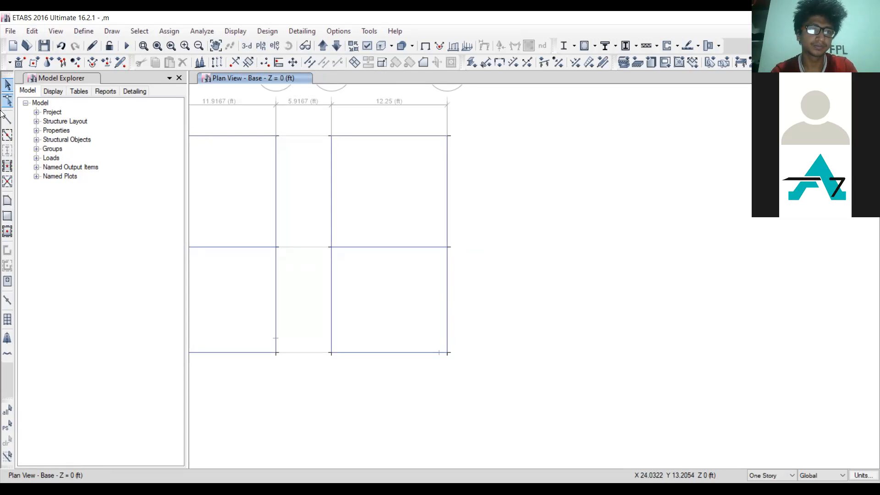
# Step: Redraw the three horizontal beams between grids D and E on the Base plan using beam 9 x 12
pyautogui.click(7, 135)
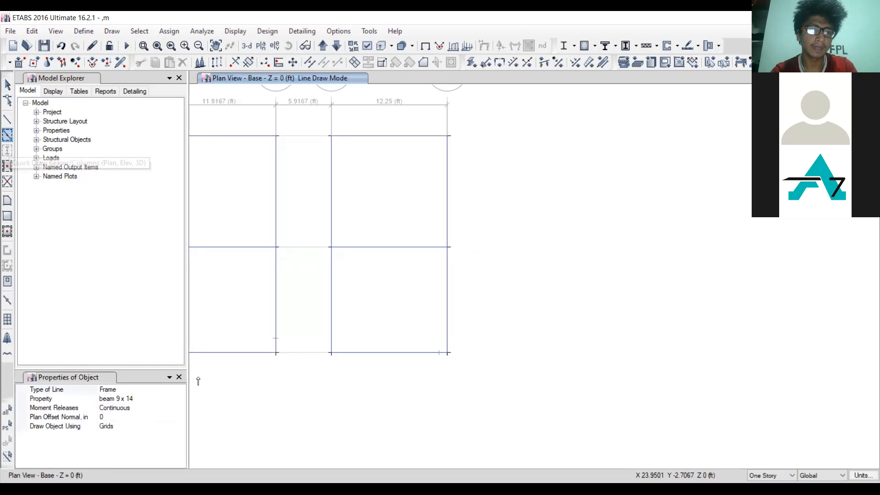
pyautogui.click(151, 407)
pyautogui.click(149, 399)
pyautogui.click(182, 400)
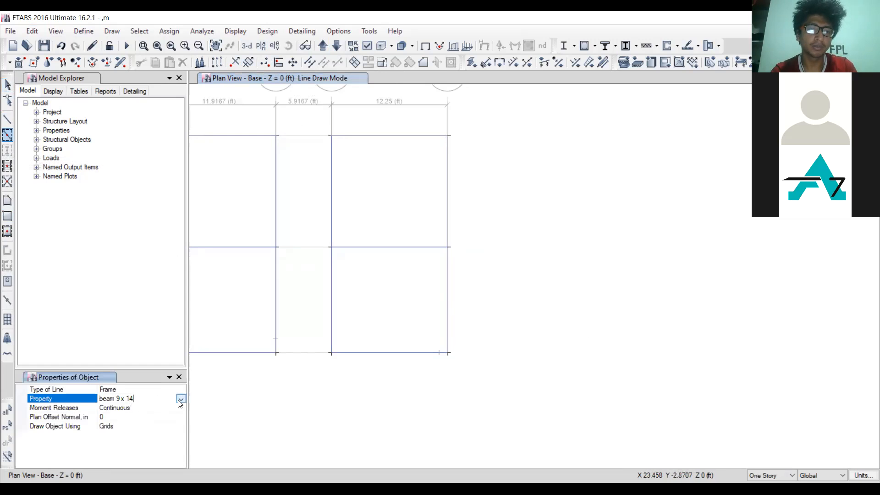
pyautogui.click(152, 411)
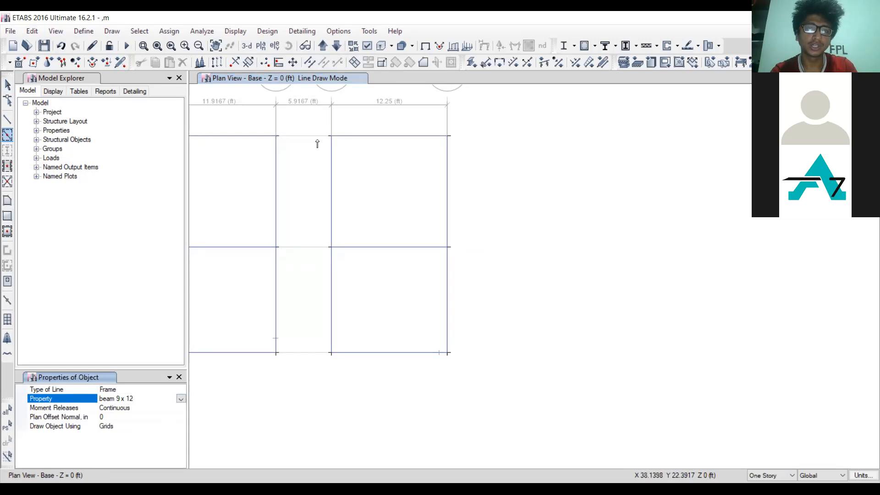
pyautogui.click(305, 246)
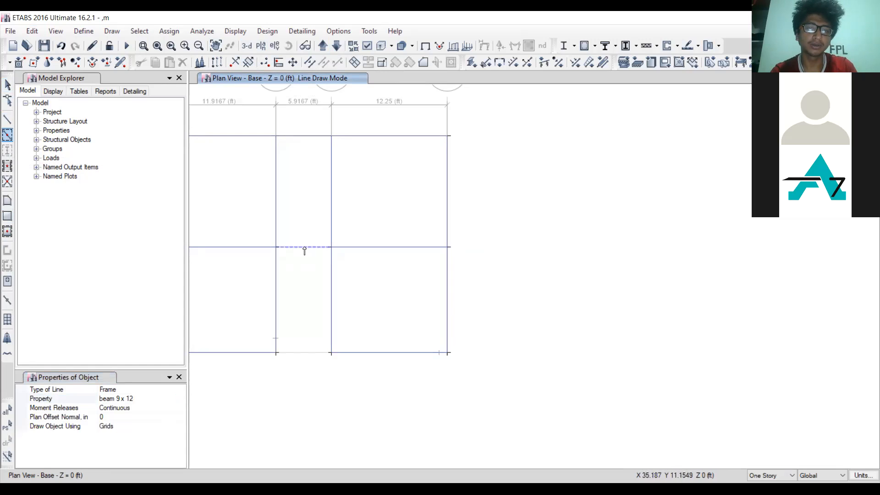
pyautogui.click(298, 354)
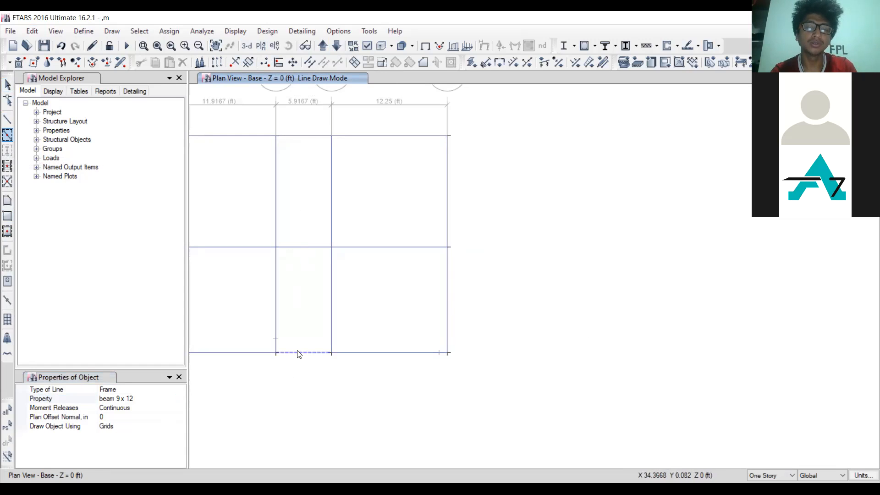
# Step: On Story4, delete the slabs and the opening between grids D and E
pyautogui.click(337, 45)
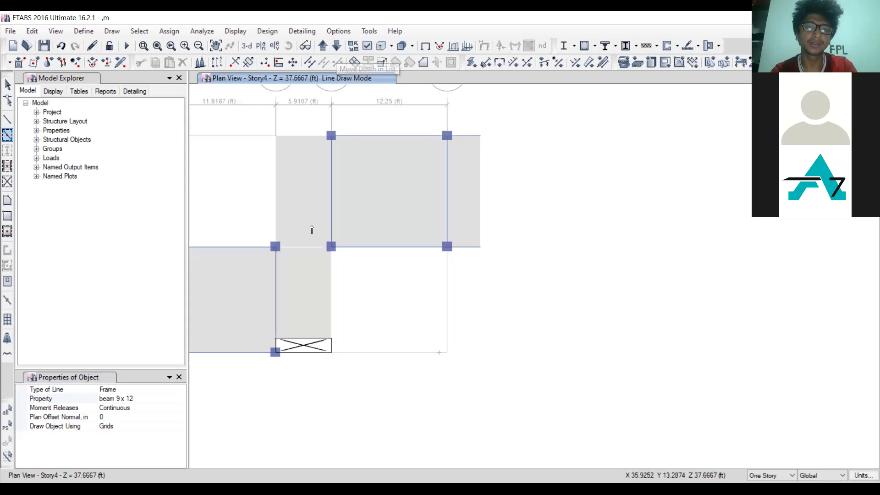
pyautogui.press('Escape')
pyautogui.click(324, 47)
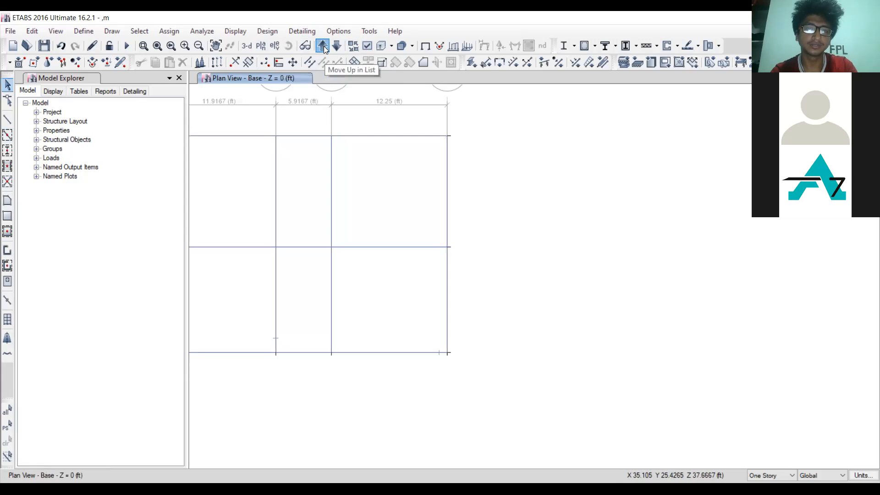
pyautogui.click(324, 46)
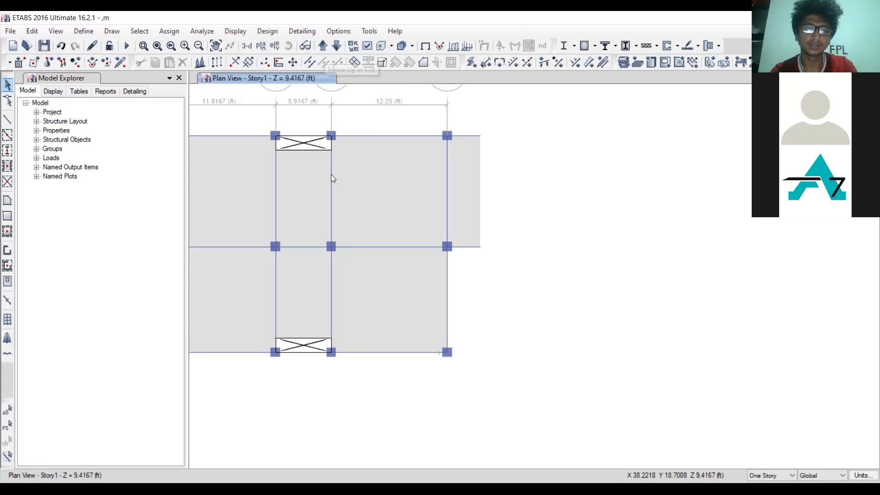
pyautogui.click(303, 144)
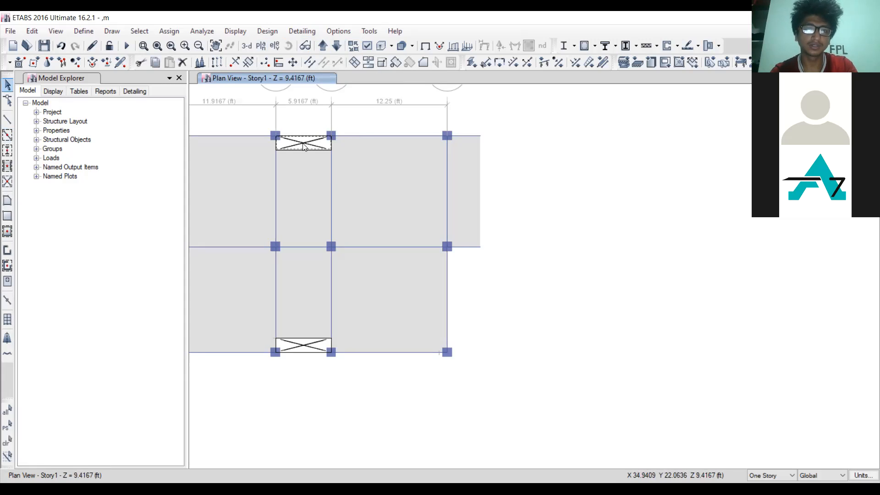
pyautogui.click(322, 46)
pyautogui.click(321, 46)
pyautogui.click(320, 46)
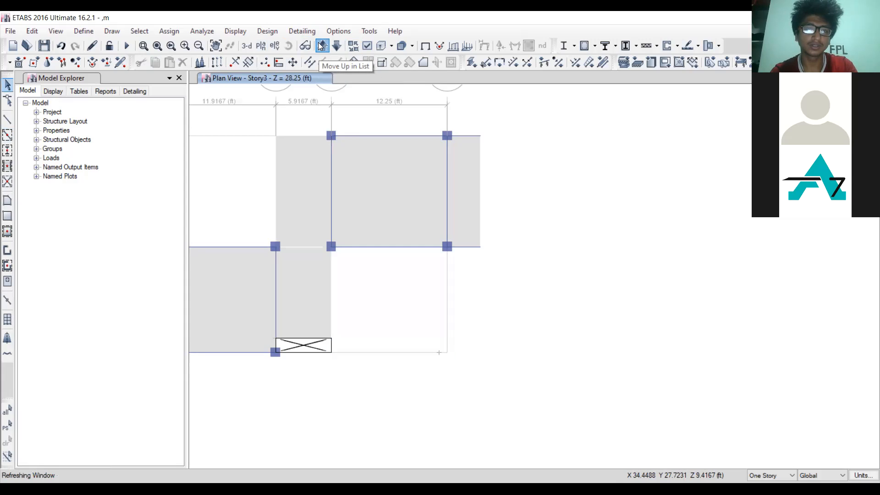
pyautogui.moveTo(284, 254); pyautogui.dragTo(303, 118)
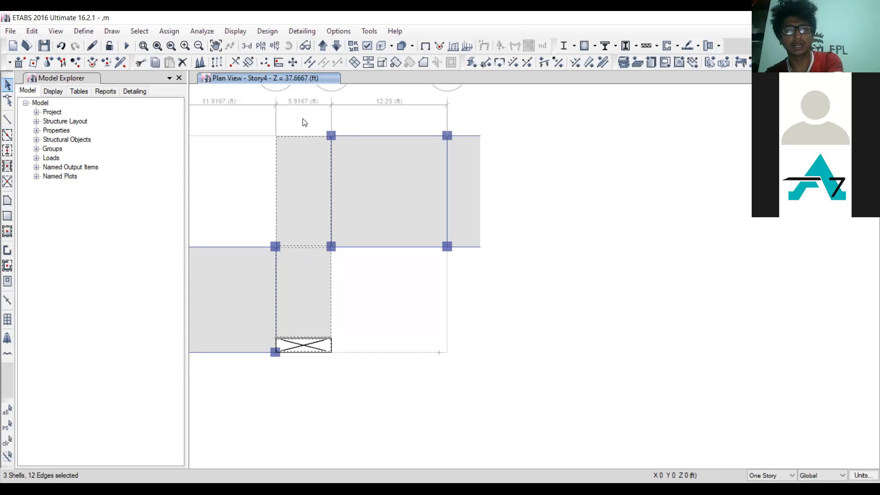
pyautogui.click(33, 31)
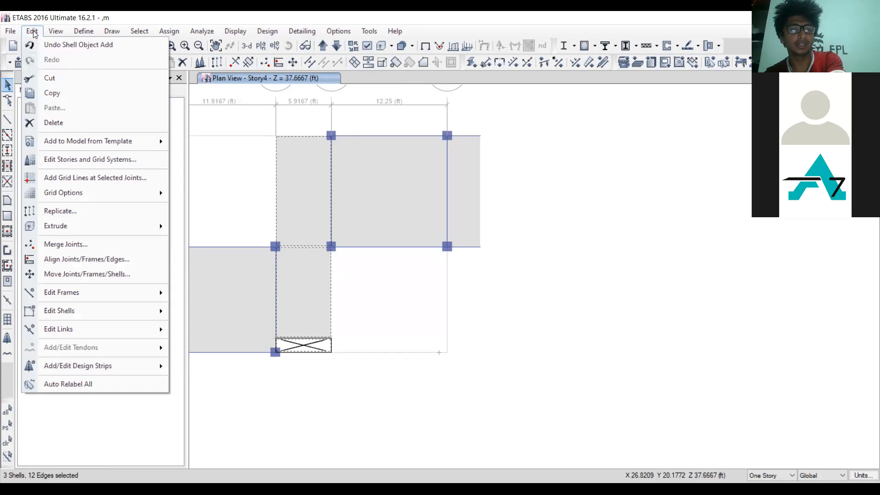
pyautogui.click(90, 127)
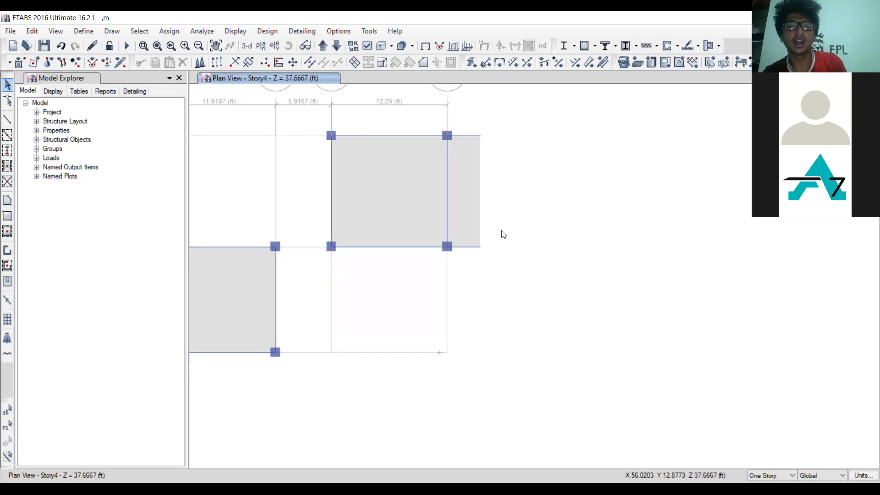
# Step: View the whole building in 3-D, and open the Story1 plan
pyautogui.scroll(-3, 501, 232)
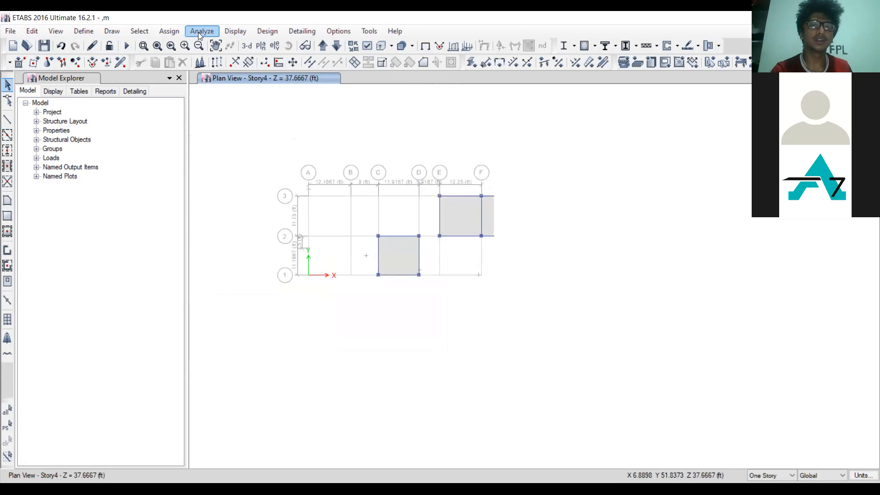
pyautogui.click(247, 45)
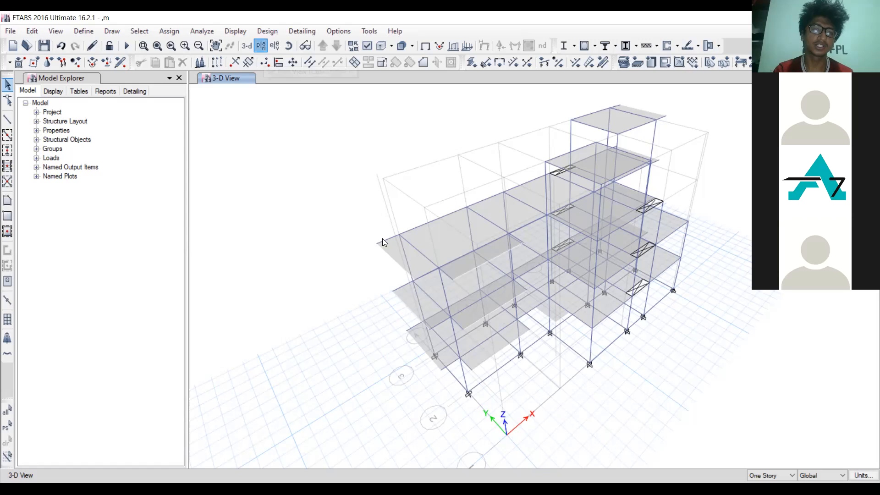
pyautogui.click(484, 390)
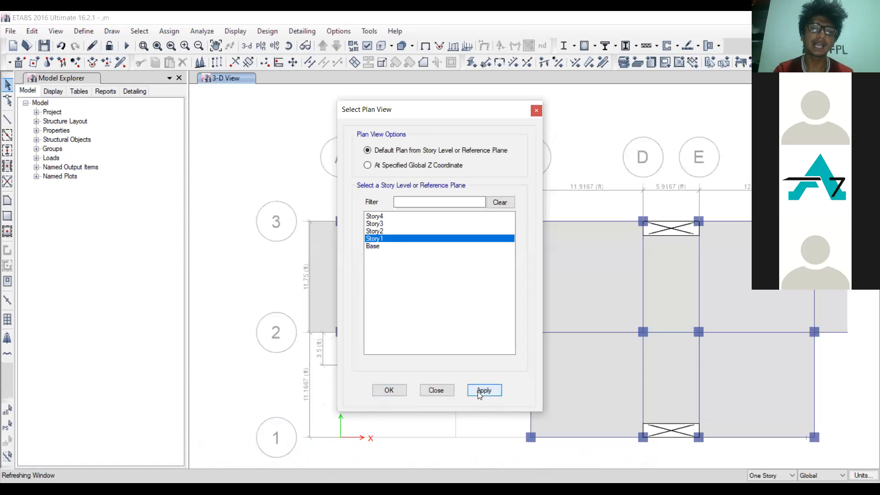
pyautogui.click(449, 390)
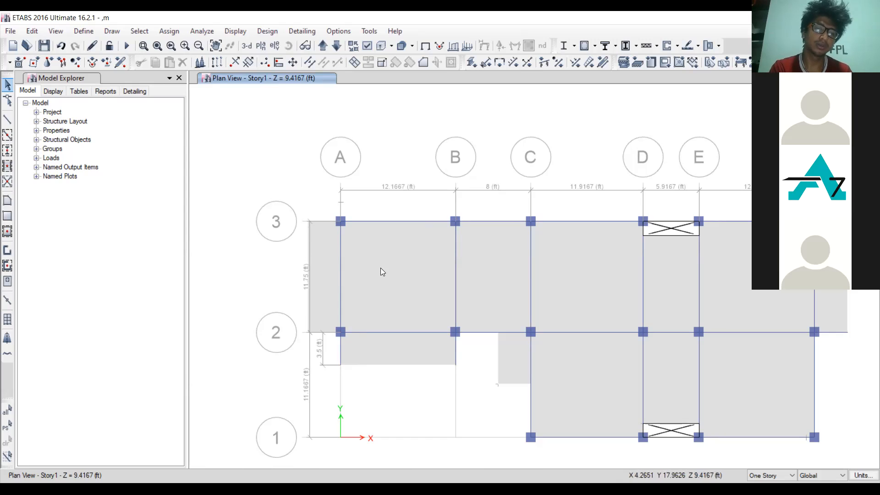
# Step: On Story1, delete the slab panel bounded by grids A, B, 2 and 3
pyautogui.click(371, 304)
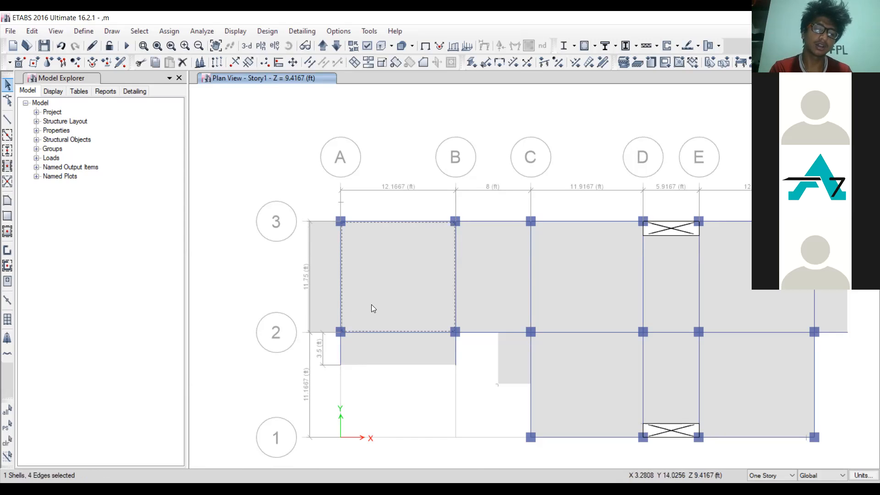
pyautogui.click(31, 31)
pyautogui.moveTo(84, 226)
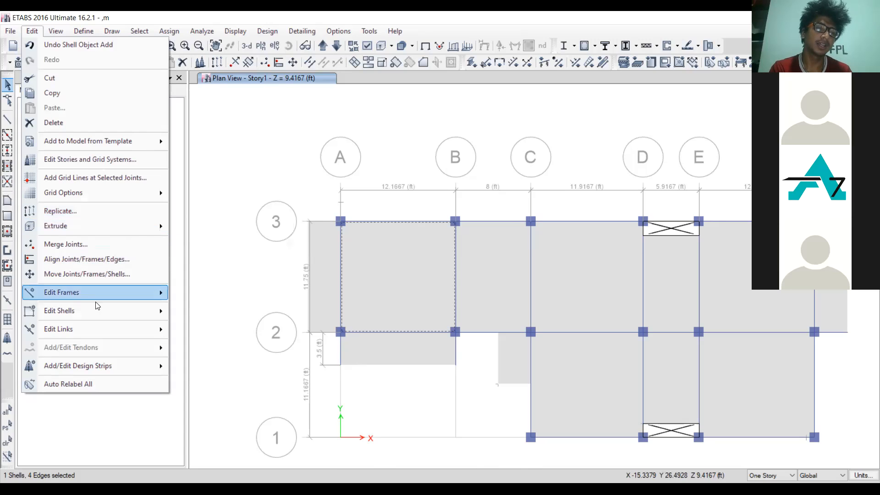
pyautogui.moveTo(95, 308)
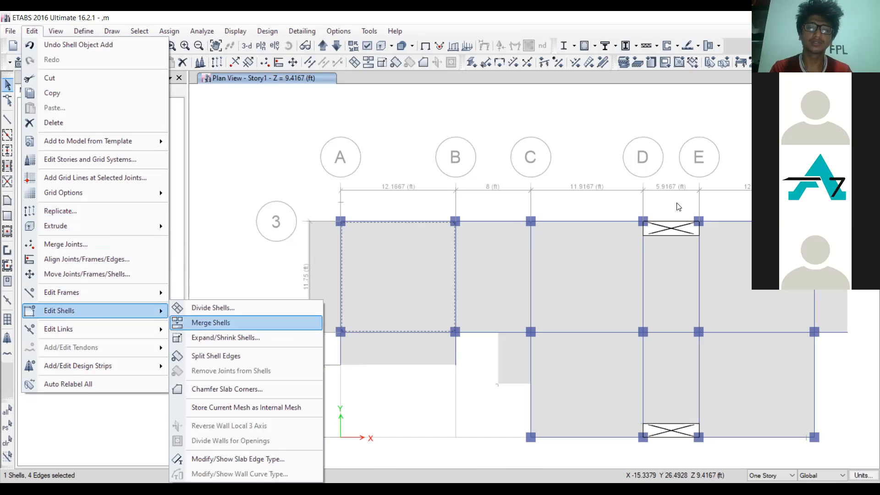
pyautogui.click(30, 32)
pyautogui.click(32, 31)
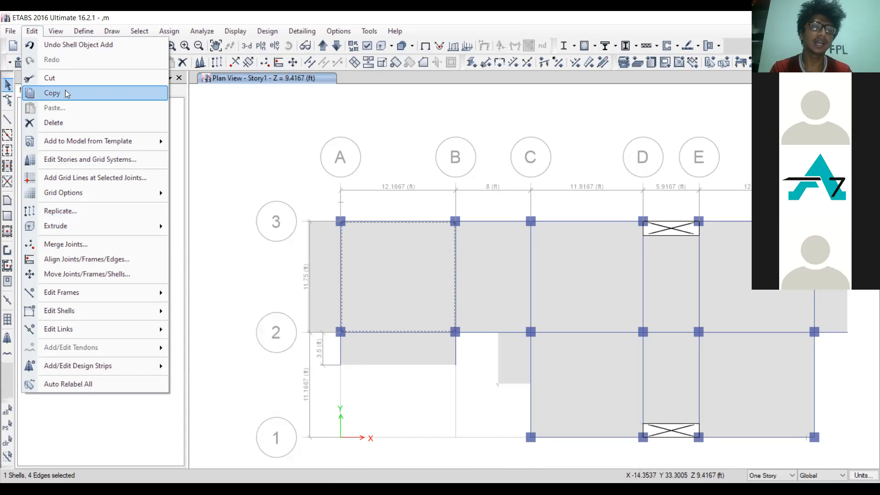
pyautogui.click(65, 122)
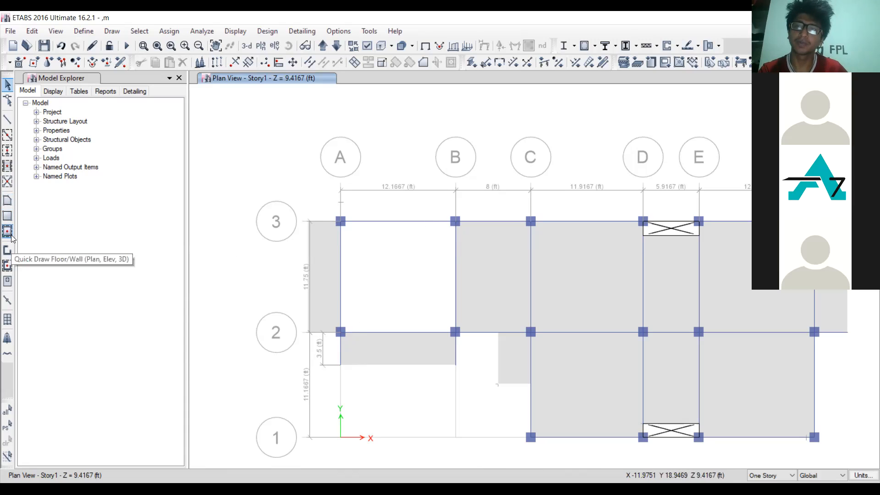
# Step: Start the Draw Floor/Wall tool with Slab 5" and set its edge drawing type to Arc (Center & 2 Points)
pyautogui.click(7, 201)
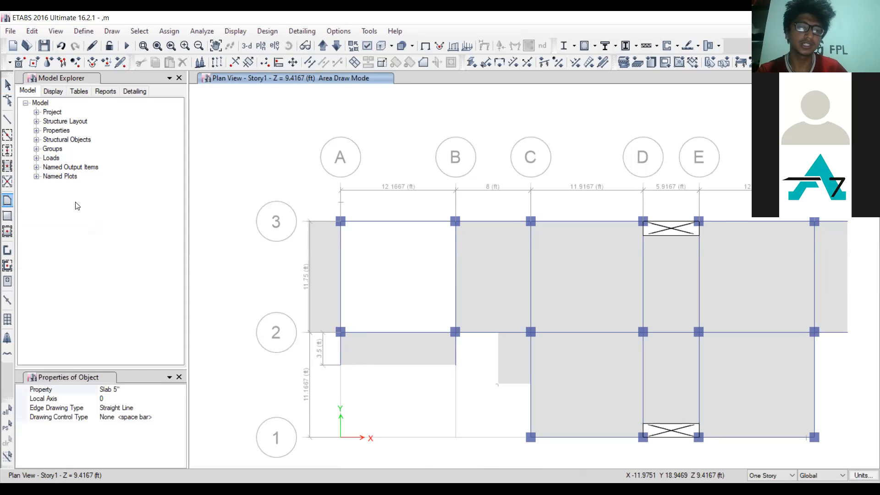
pyautogui.click(178, 376)
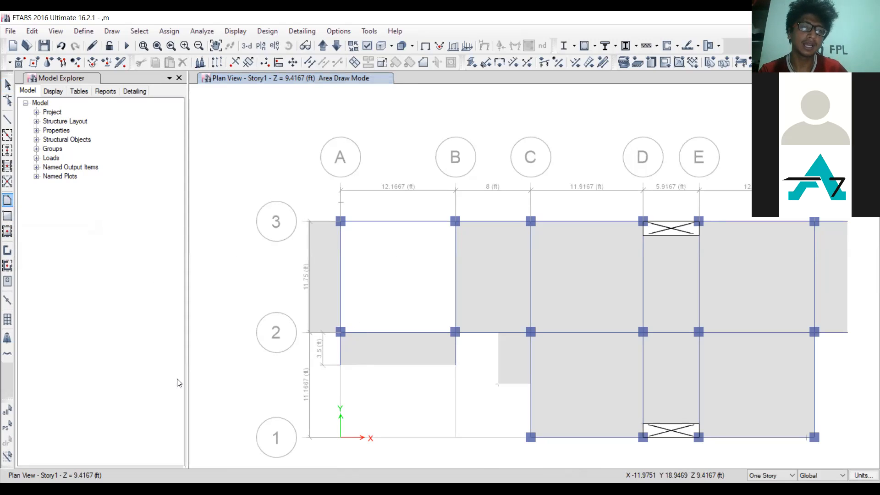
pyautogui.click(6, 203)
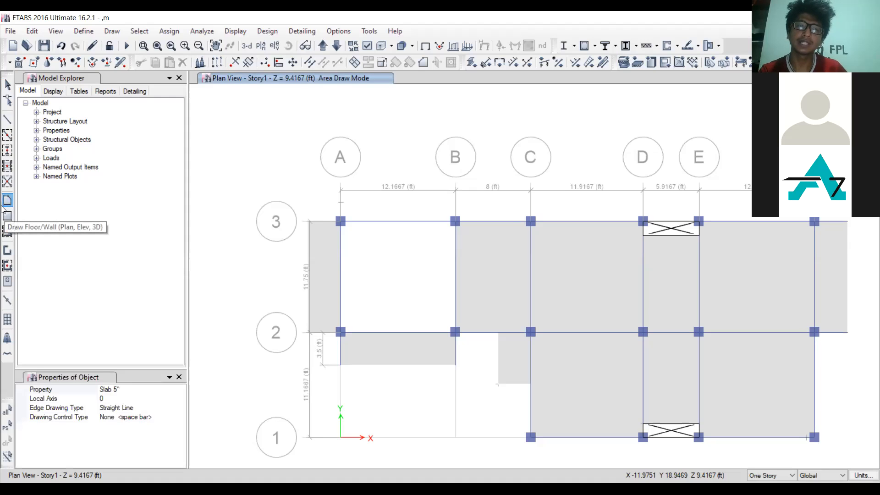
pyautogui.click(8, 216)
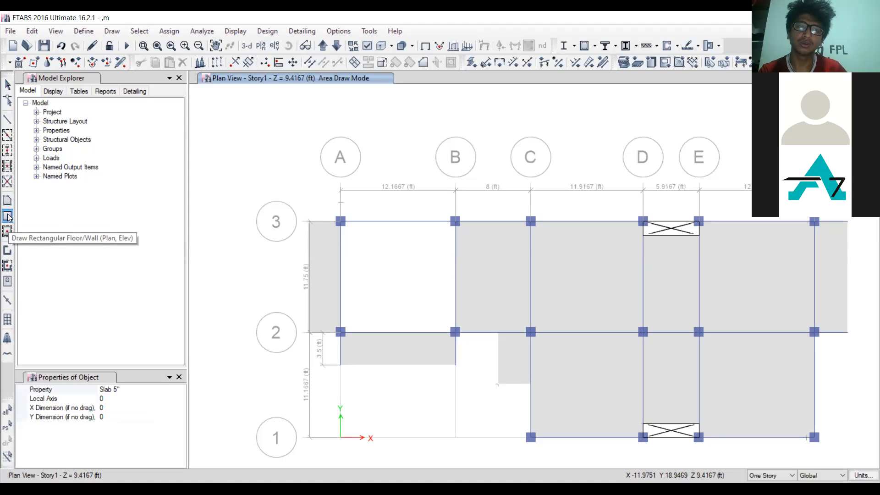
pyautogui.click(5, 205)
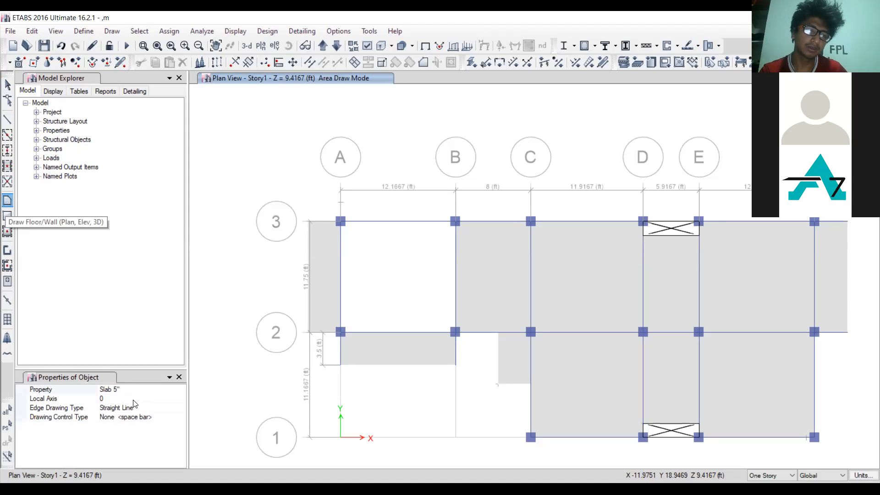
pyautogui.click(108, 409)
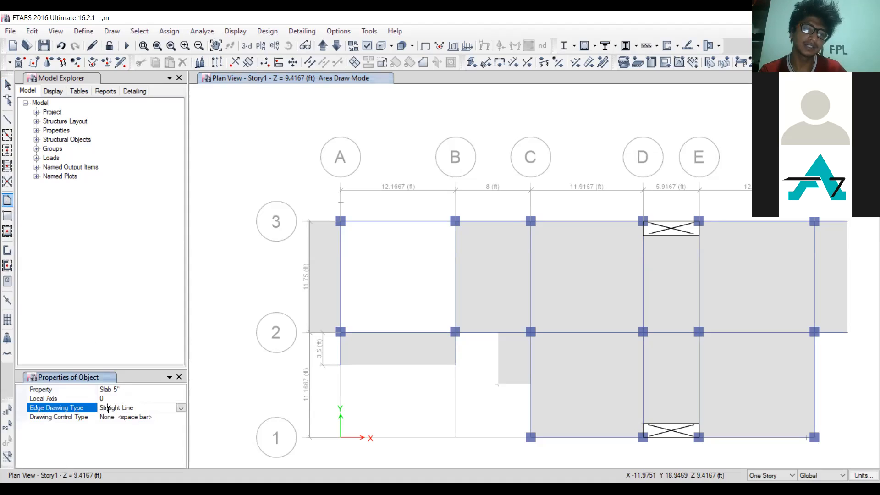
pyautogui.click(176, 408)
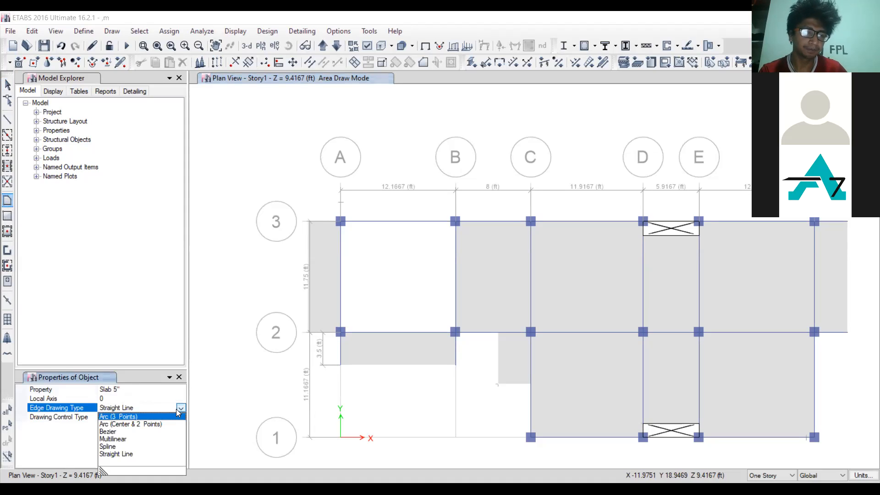
pyautogui.click(130, 426)
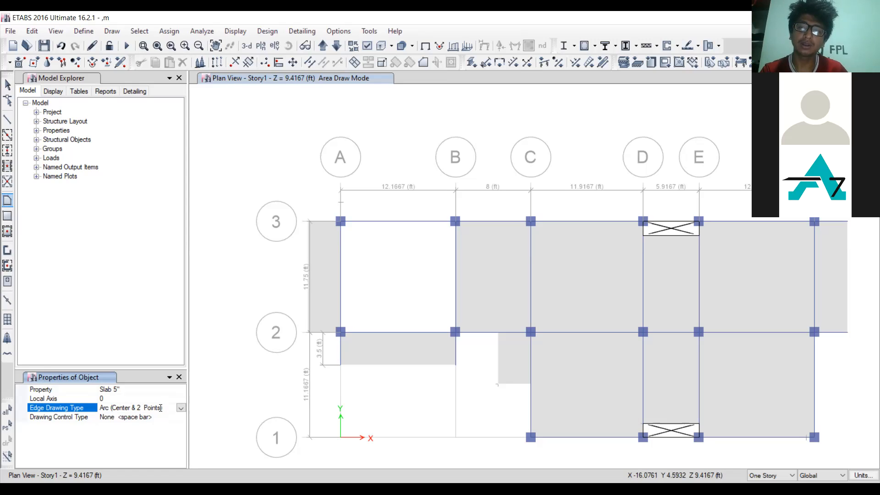
# Step: Draw a Slab 5" sector with an arc edge starting at grid point B2, centred on A2, and closed through A2
pyautogui.click(455, 334)
pyautogui.click(340, 333)
pyautogui.click(456, 223)
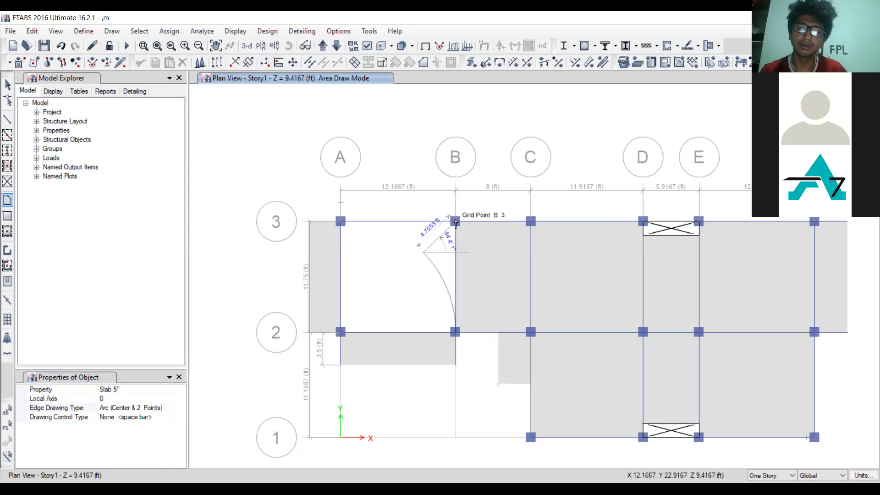
pyautogui.click(339, 333)
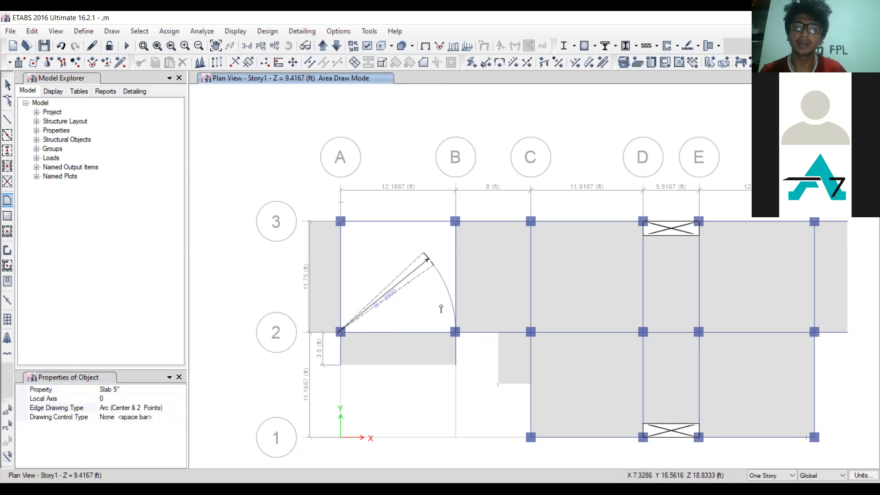
pyautogui.doubleClick(455, 333)
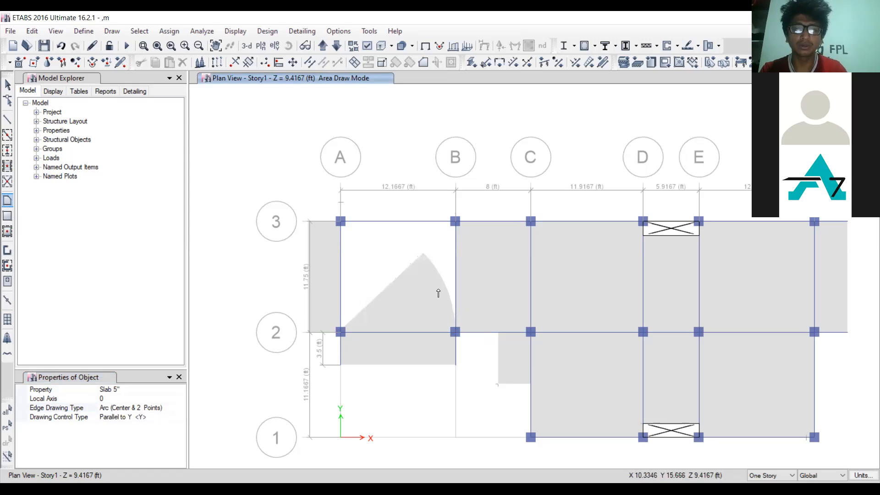
# Step: Leave floor drawing and delete the arc-edged slab from the panel between grids A and B
pyautogui.press('Escape')
pyautogui.click(418, 287)
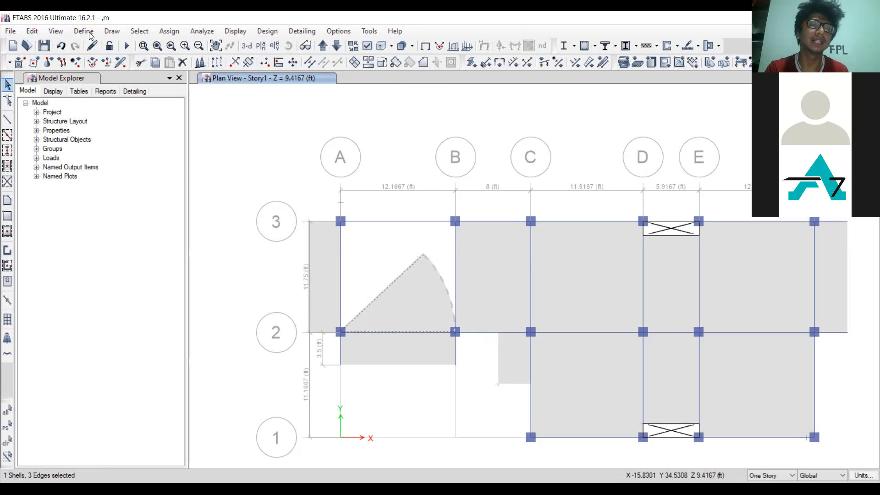
pyautogui.click(31, 34)
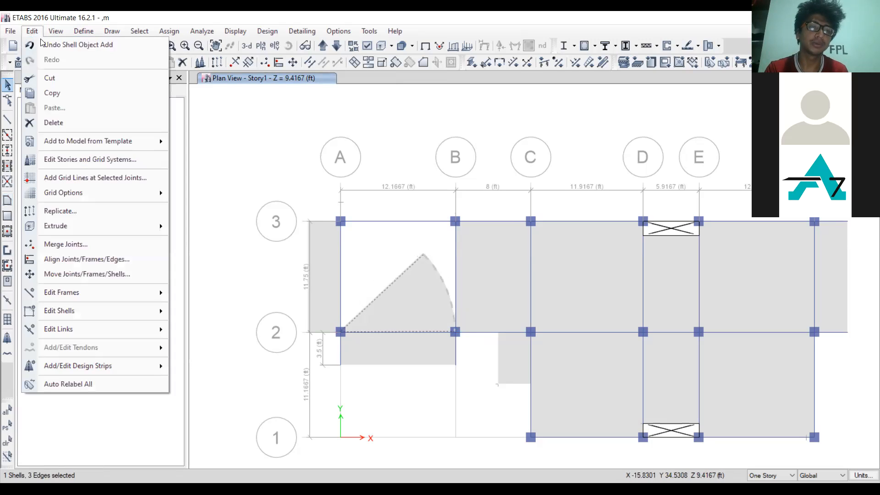
pyautogui.click(71, 127)
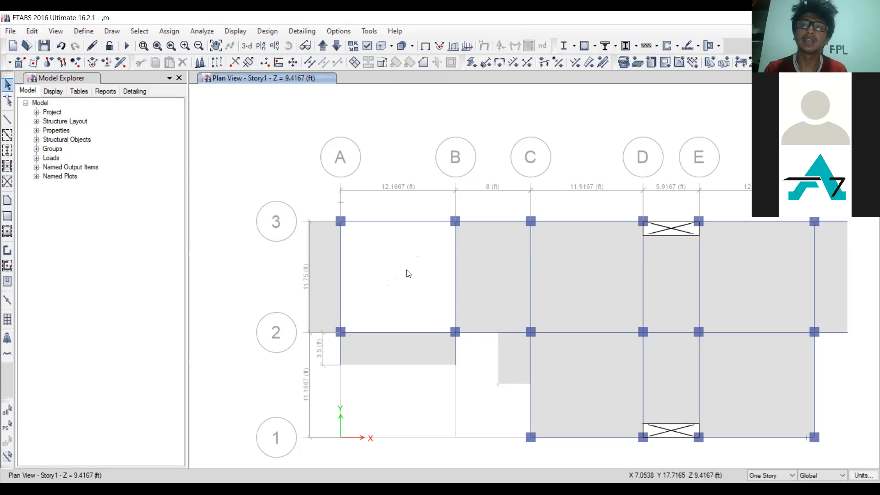
pyautogui.click(33, 31)
pyautogui.click(295, 179)
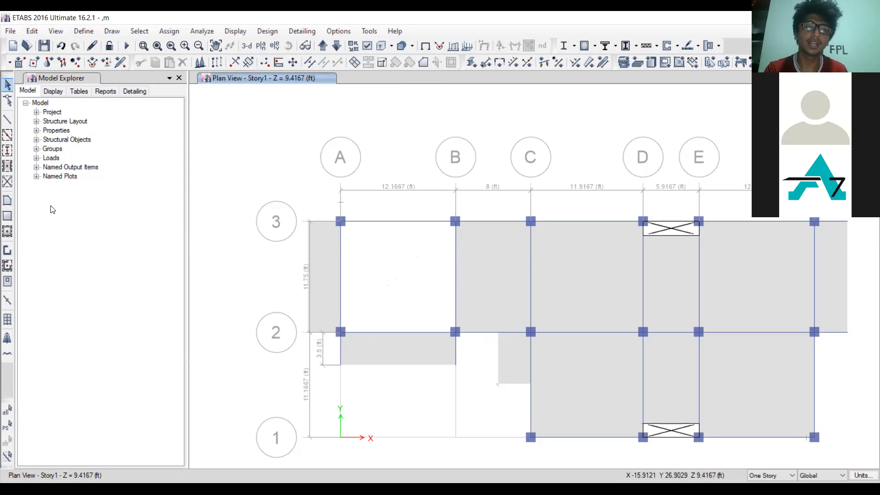
# Step: Start the Draw Floor/Wall tool with Slab 5" and set its edge drawing type to Arc (3 Points)
pyautogui.click(8, 201)
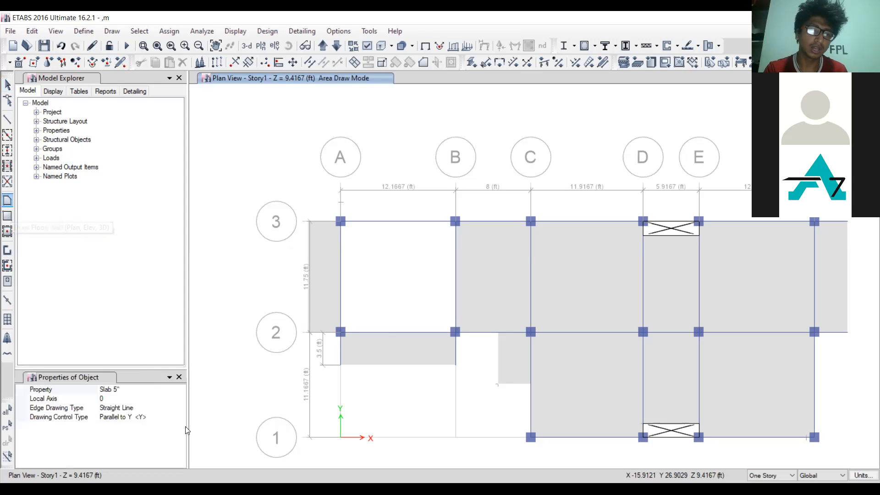
pyautogui.click(131, 408)
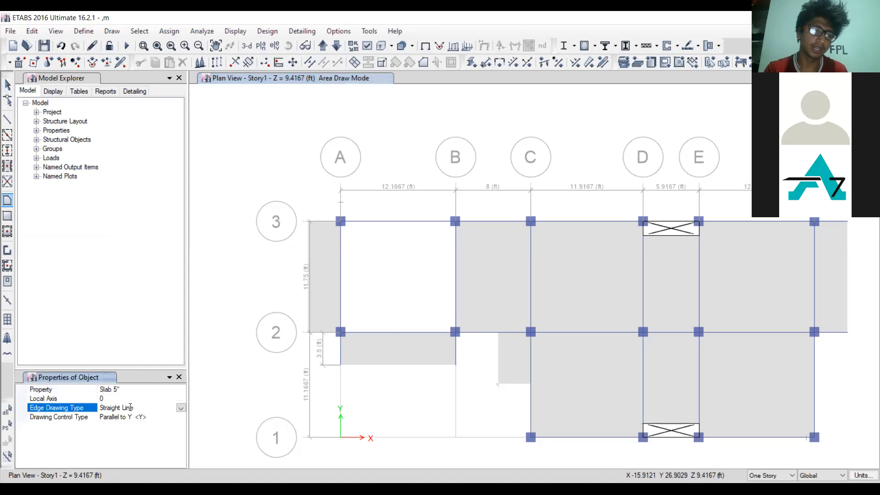
pyautogui.click(180, 409)
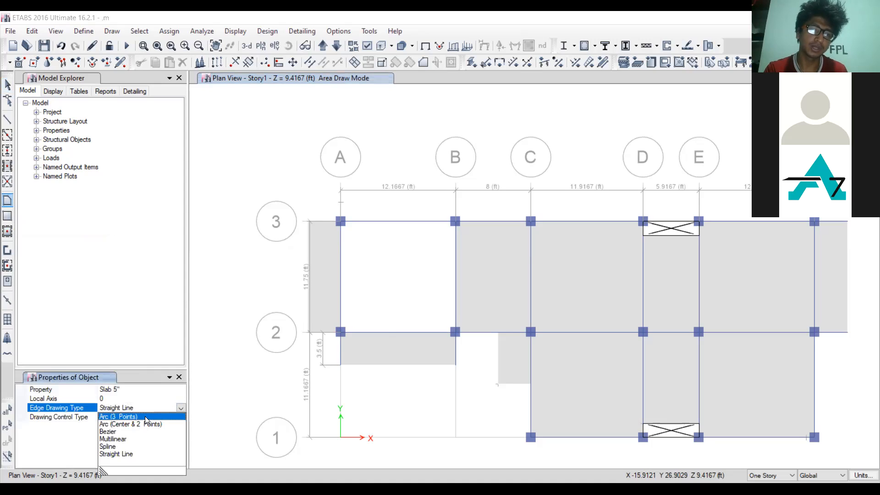
pyautogui.click(145, 416)
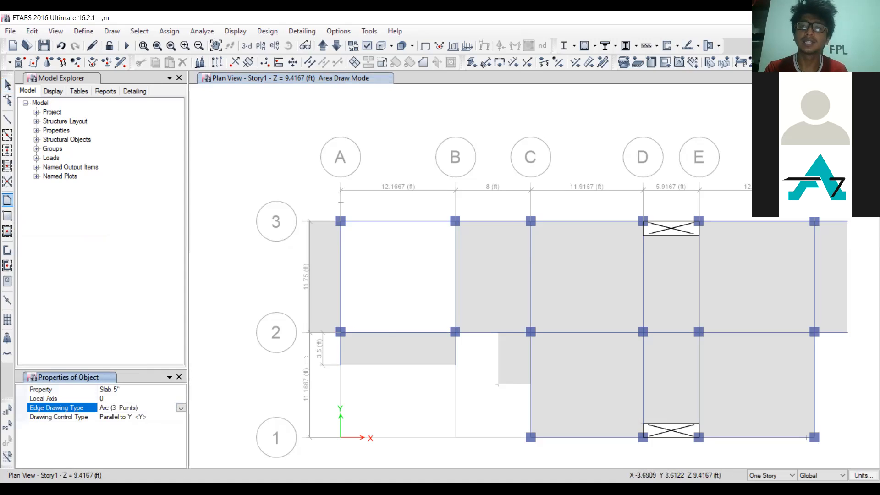
pyautogui.click(340, 331)
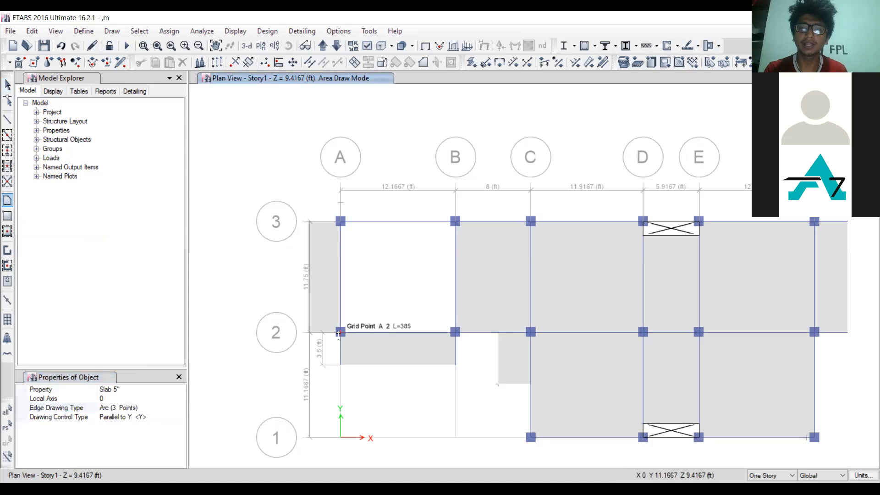
pyautogui.press('space')
pyautogui.click(380, 272)
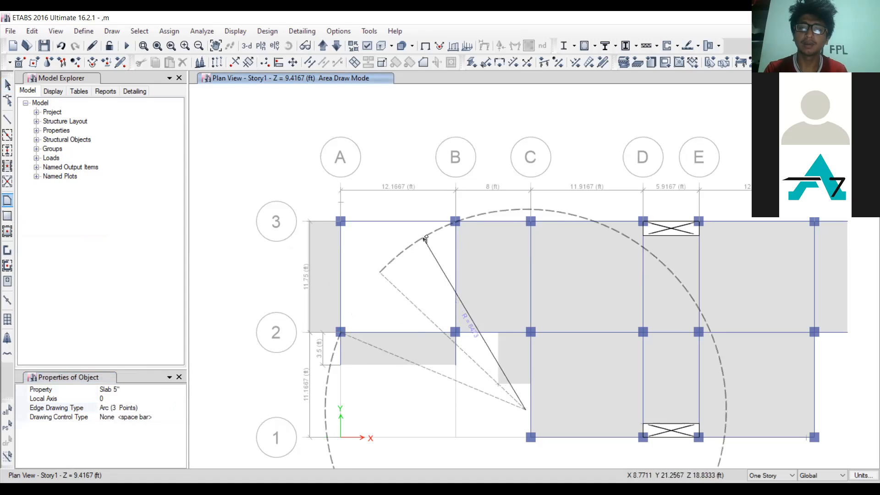
pyautogui.click(454, 223)
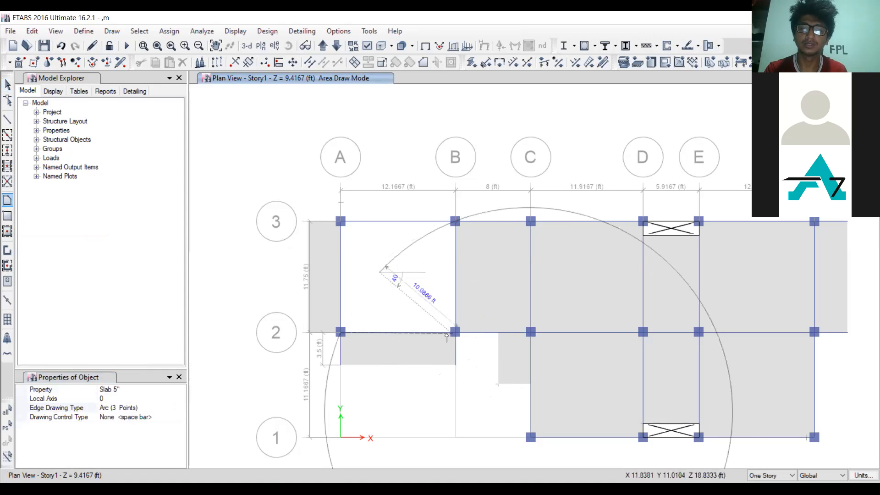
pyautogui.press('Escape')
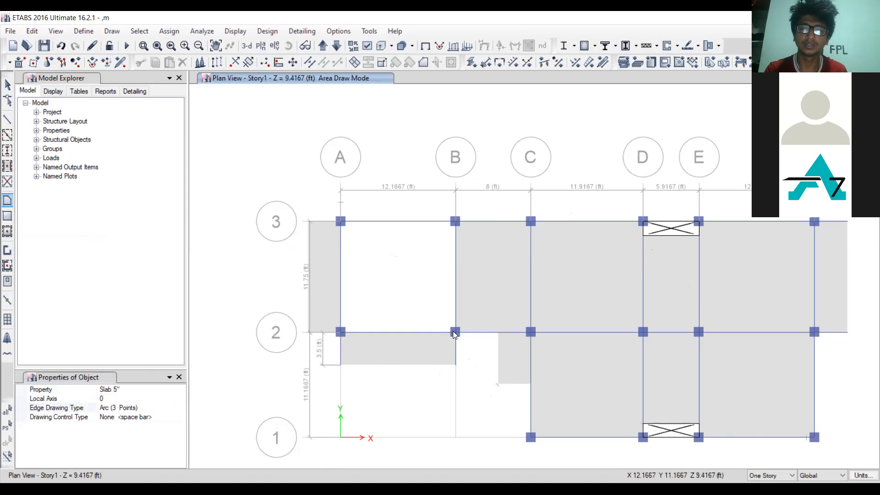
pyautogui.press('Escape')
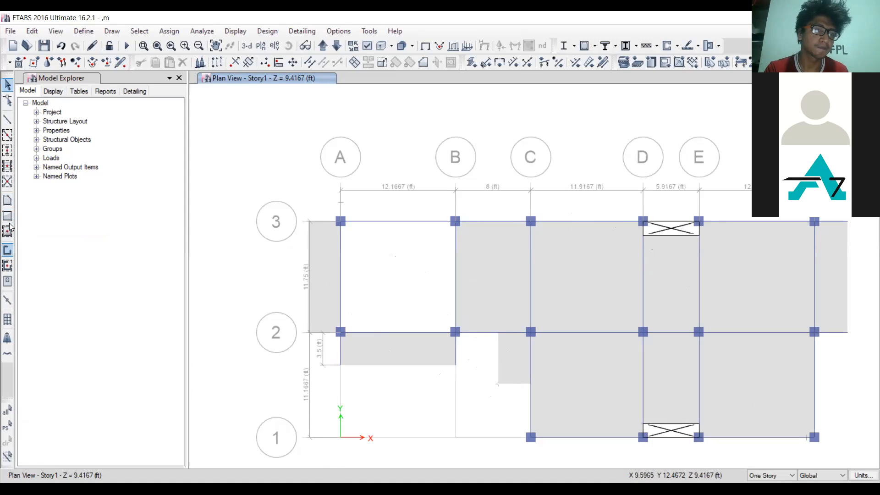
# Step: Try to draw a Slab 5" area with a three-point arc edge starting at grid point B2 and running along grid 2 towards A2
pyautogui.click(8, 202)
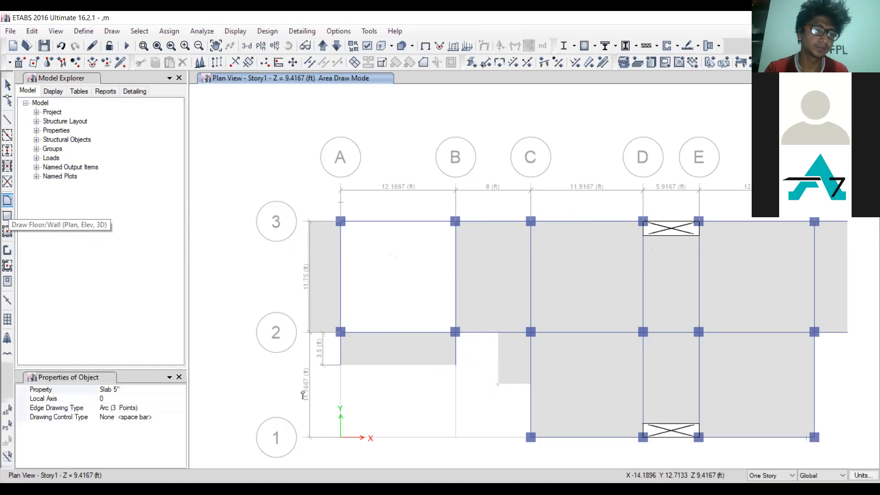
pyautogui.click(460, 336)
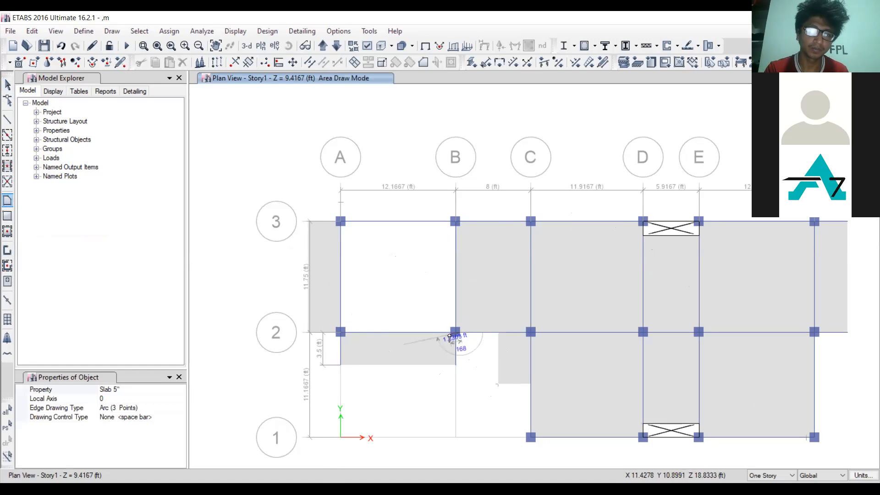
pyautogui.click(433, 342)
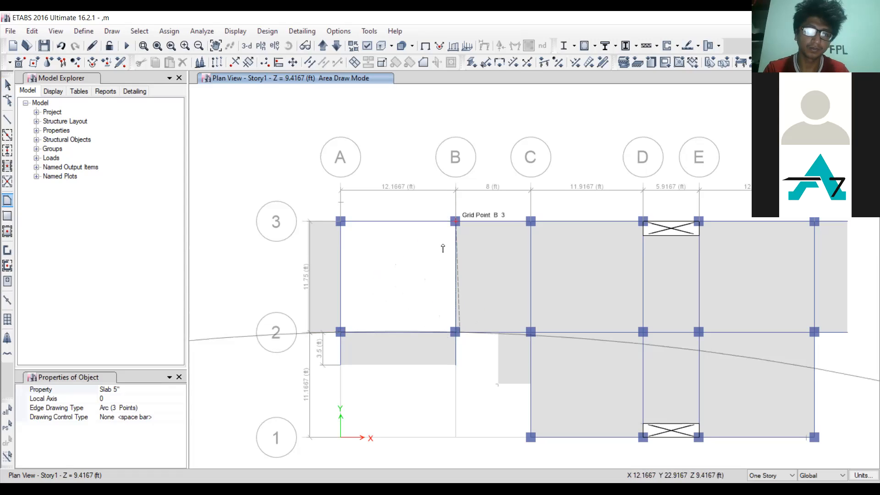
pyautogui.press('Escape')
# Step: Delete the oversized circular slab extending below the building plan
pyautogui.scroll(-10, 403, 278)
pyautogui.scroll(3, 401, 276)
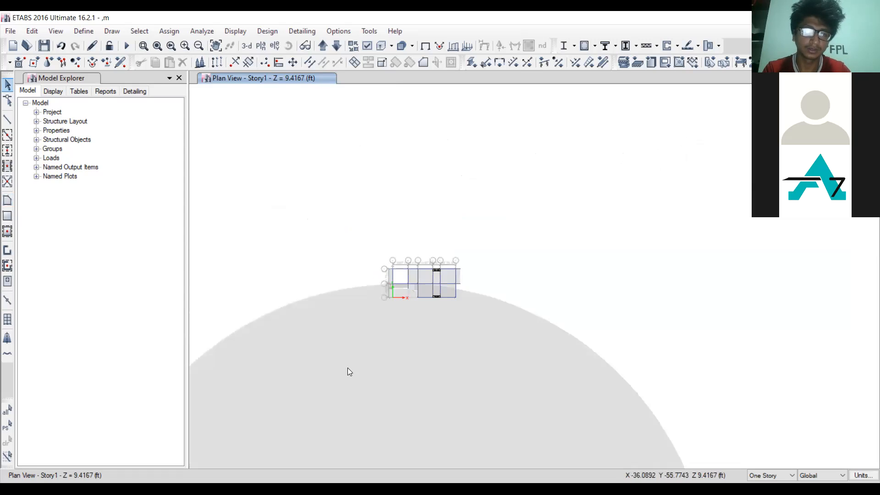
pyautogui.click(349, 371)
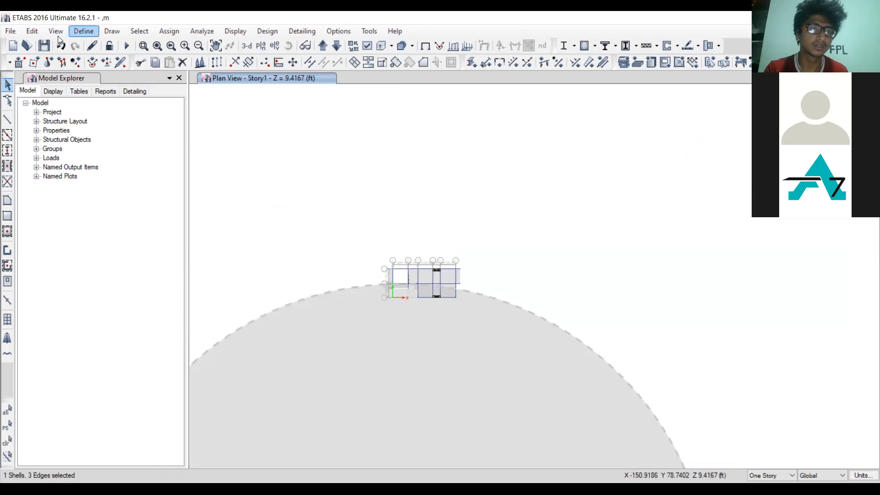
pyautogui.click(37, 31)
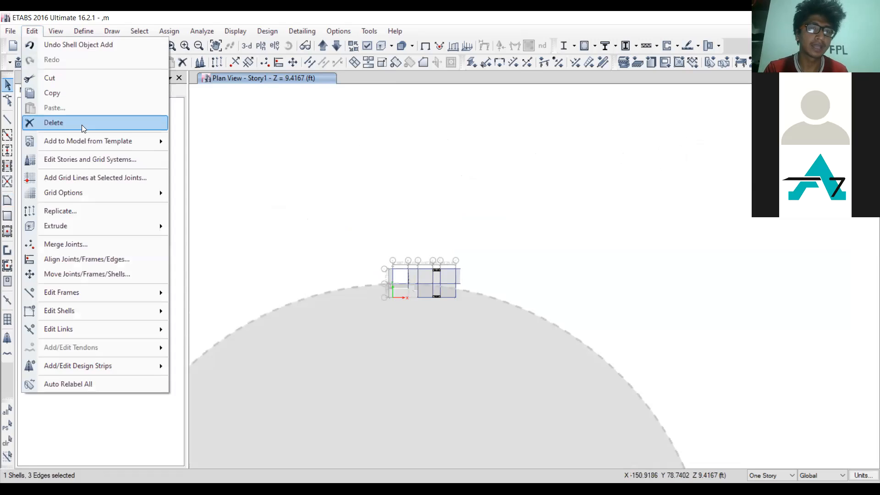
pyautogui.press('Return')
pyautogui.scroll(5, 408, 285)
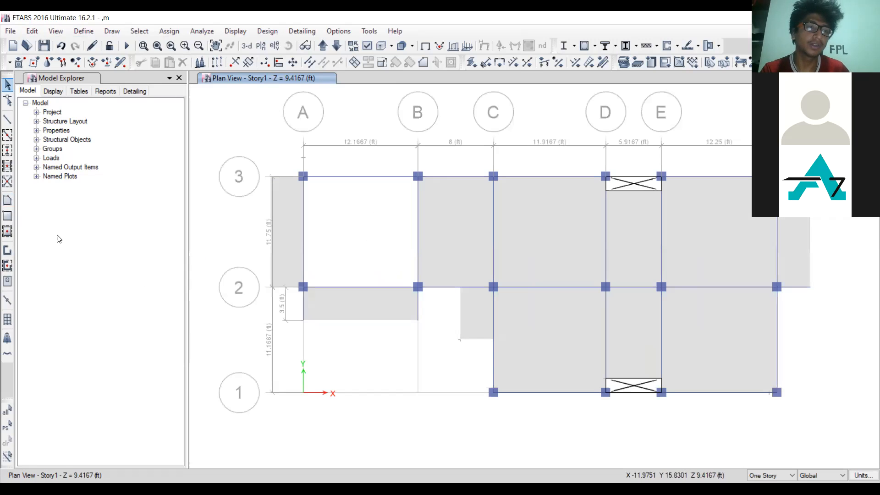
# Step: Restart the Draw Floor/Wall tool with Slab 5" and set its edge drawing type to Arc (Center & 2 Points)
pyautogui.click(7, 199)
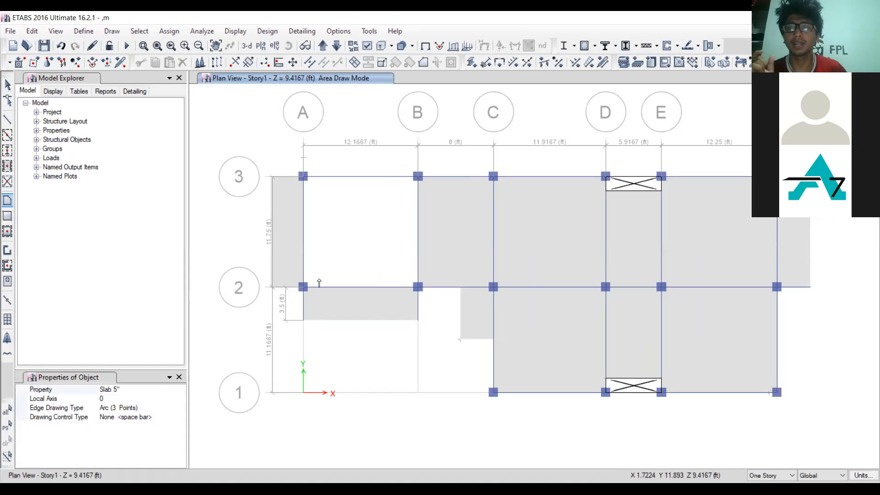
pyautogui.click(134, 407)
pyautogui.click(181, 414)
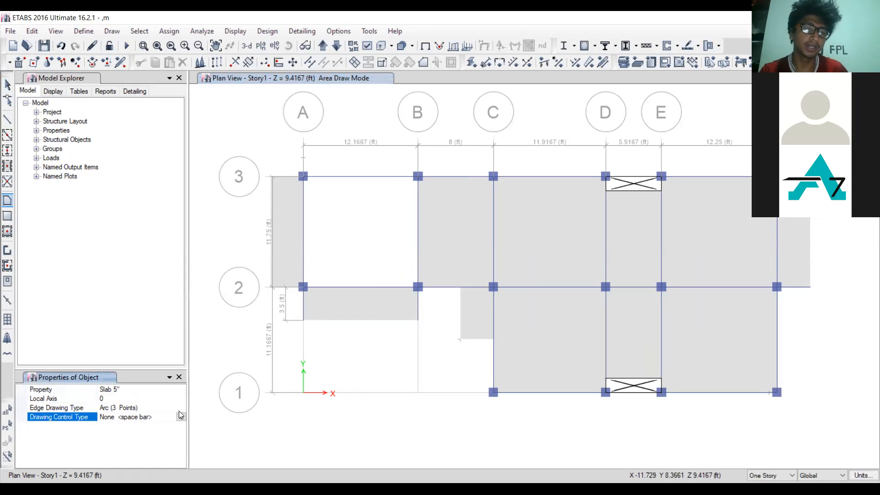
pyautogui.click(181, 408)
pyautogui.click(180, 408)
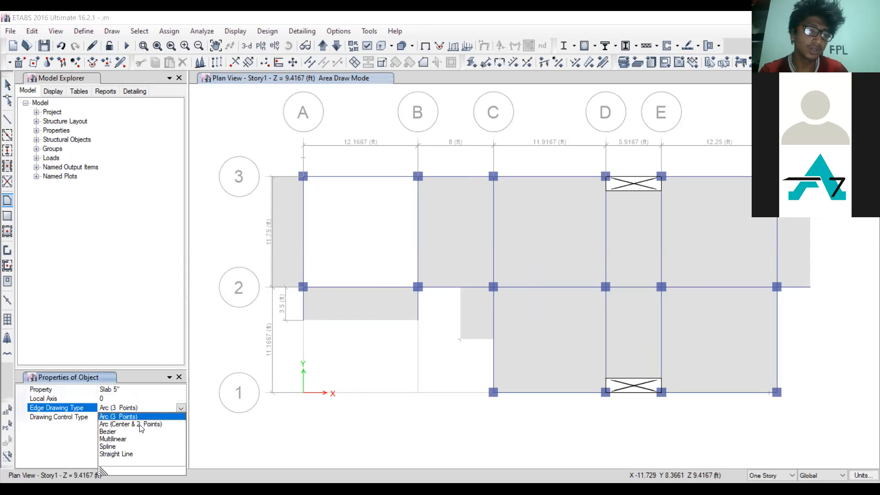
pyautogui.click(141, 425)
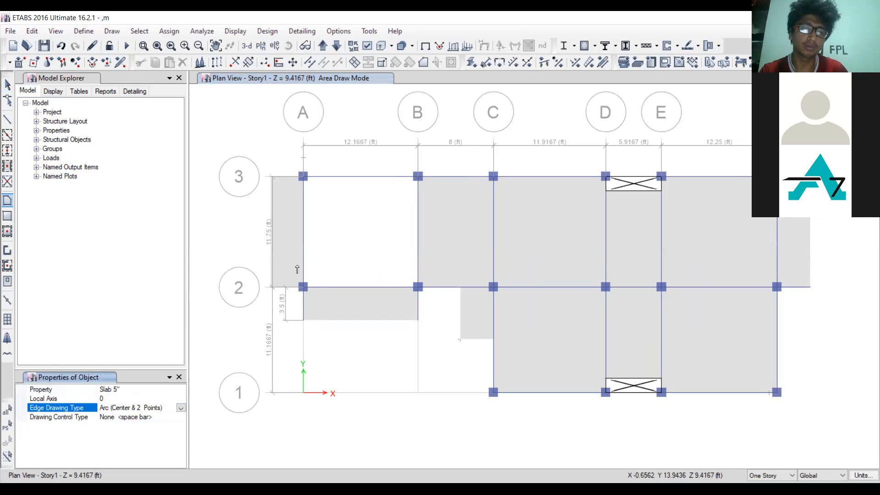
# Step: Draw a Slab 5" shape from grid point A2 using arcs centred near grid 2 between A and B, the first ending towards B3
pyautogui.click(303, 288)
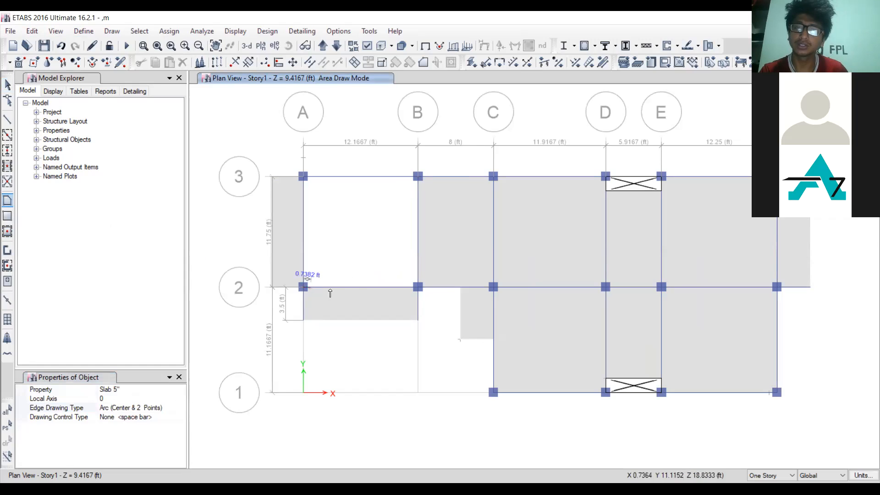
pyautogui.click(395, 287)
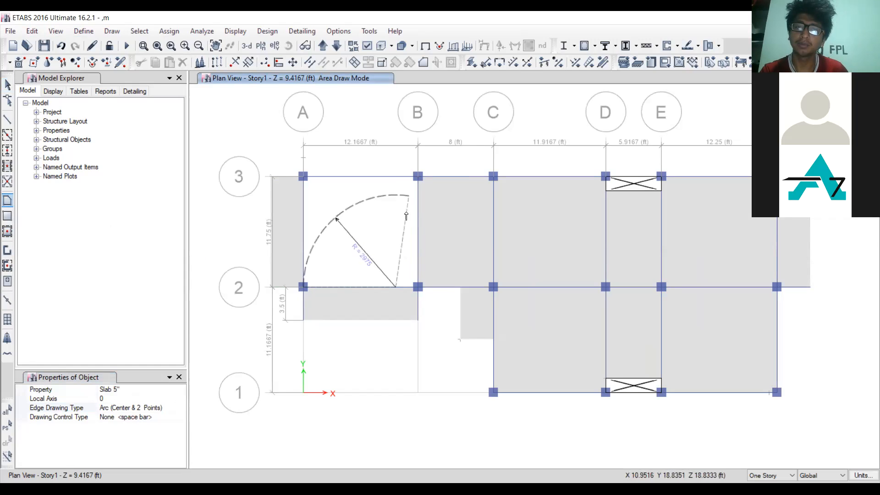
pyautogui.click(417, 178)
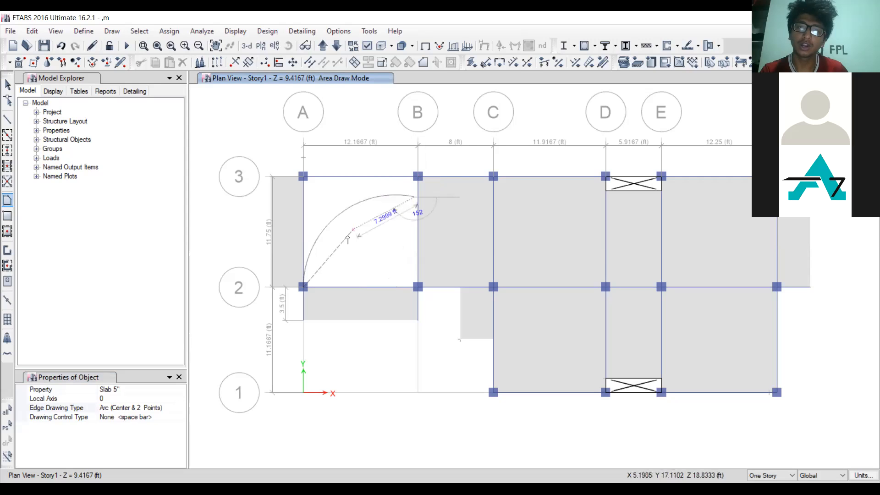
pyautogui.press('Escape')
pyautogui.click(384, 288)
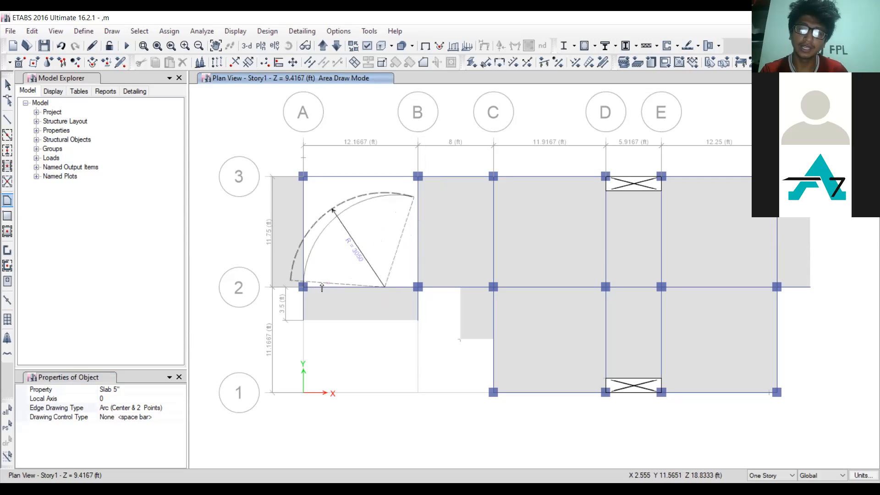
pyautogui.click(305, 281)
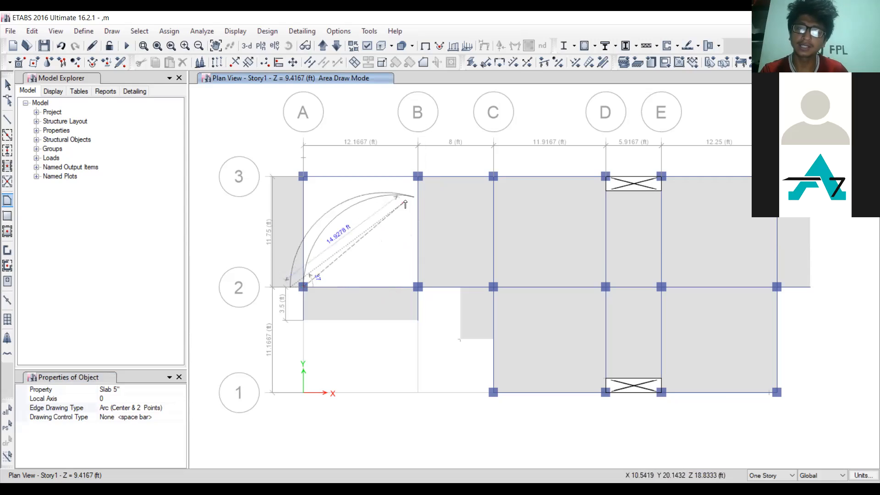
pyautogui.click(387, 283)
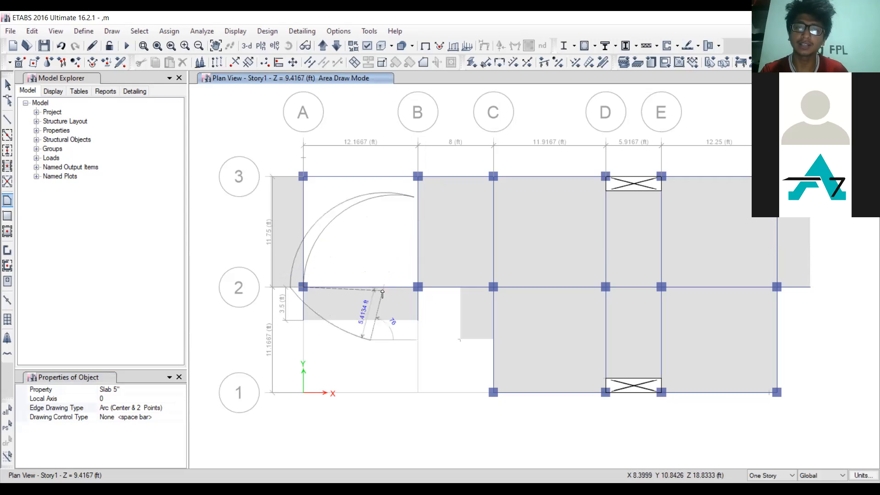
pyautogui.doubleClick(383, 257)
pyautogui.press('Escape')
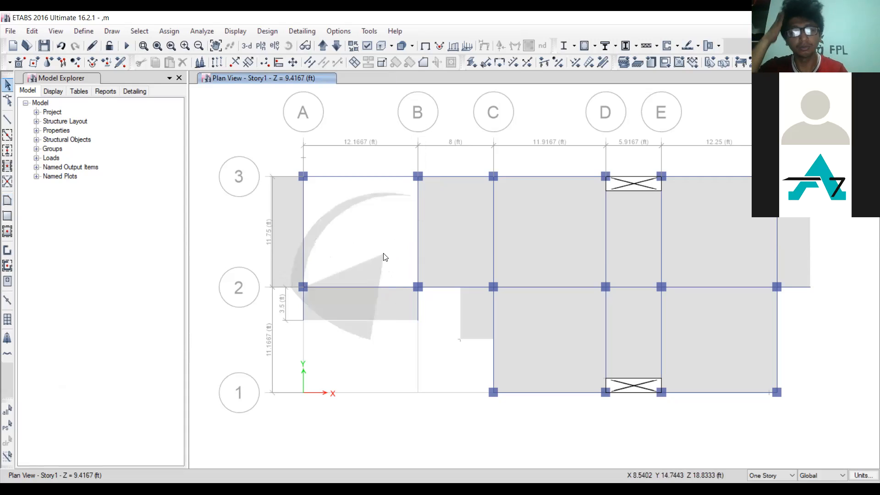
# Step: Delete the irregular arc-edged slab and its loose joint between grids A and B
pyautogui.moveTo(389, 270); pyautogui.dragTo(328, 192)
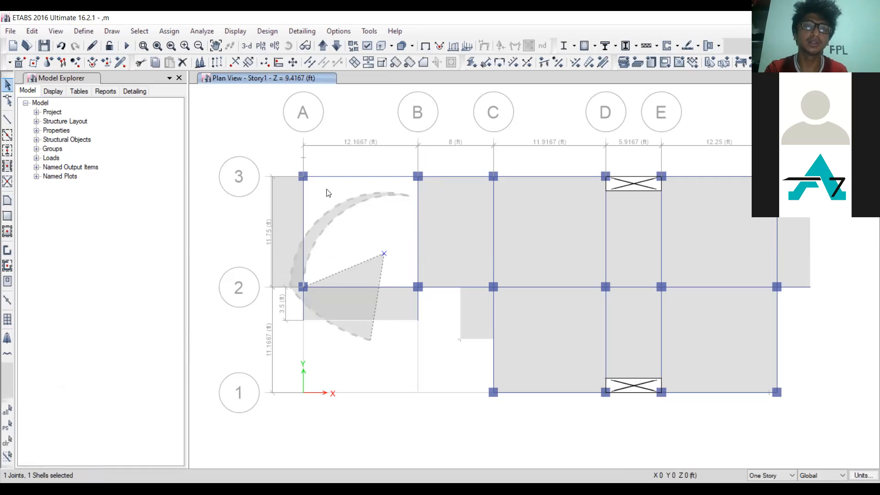
pyautogui.click(33, 31)
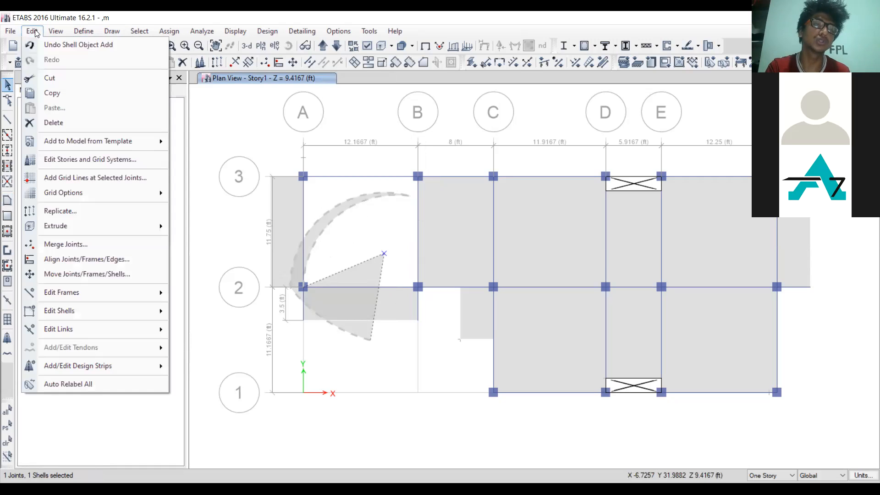
pyautogui.click(53, 122)
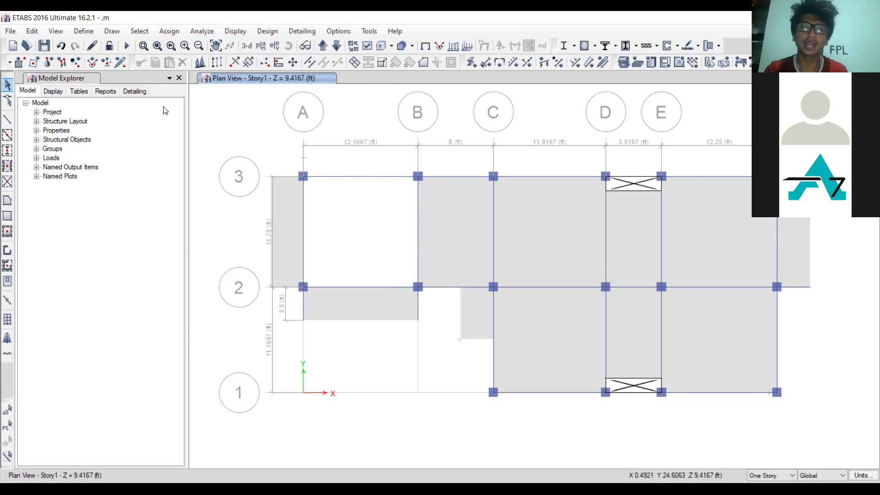
# Step: Try to draw a Slab 5" floor from grid point A2 to B3 with the edge drawing type set to Arc (3 Points)
pyautogui.click(8, 202)
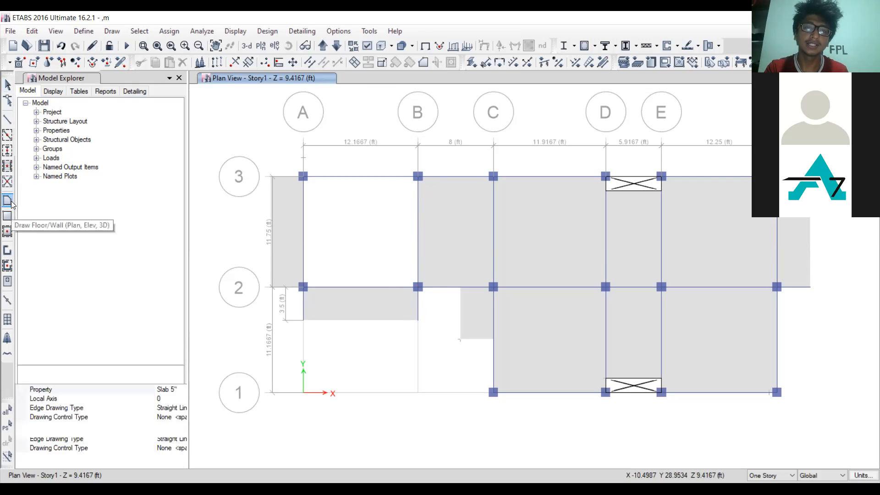
pyautogui.click(140, 408)
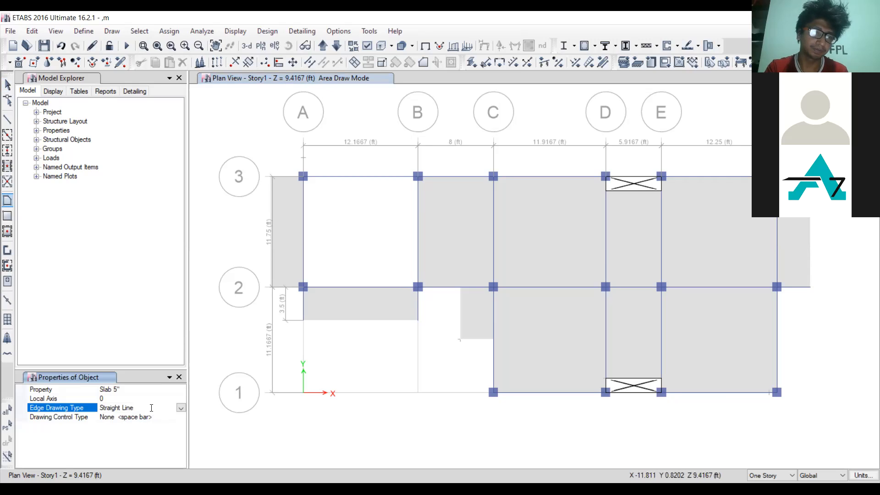
pyautogui.click(181, 408)
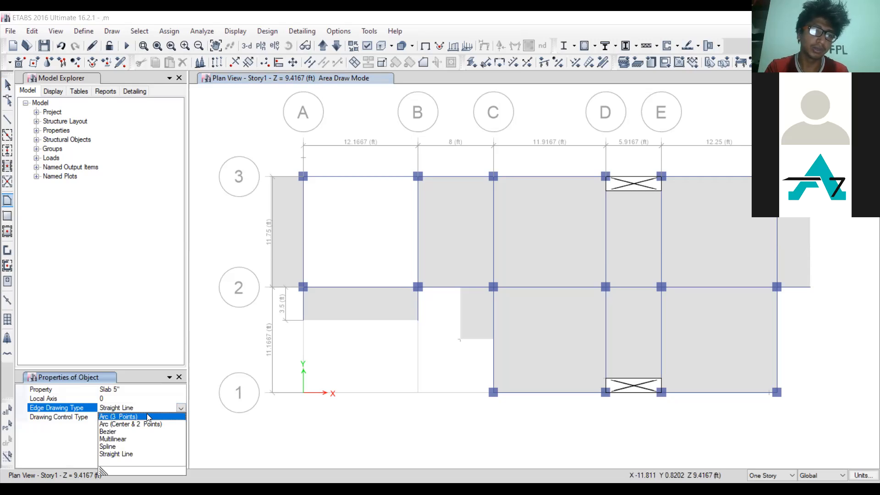
pyautogui.click(148, 416)
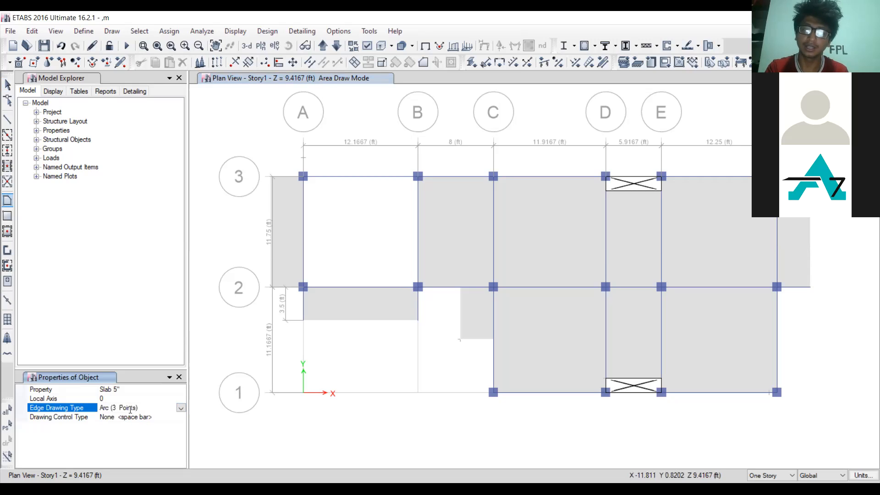
pyautogui.click(304, 287)
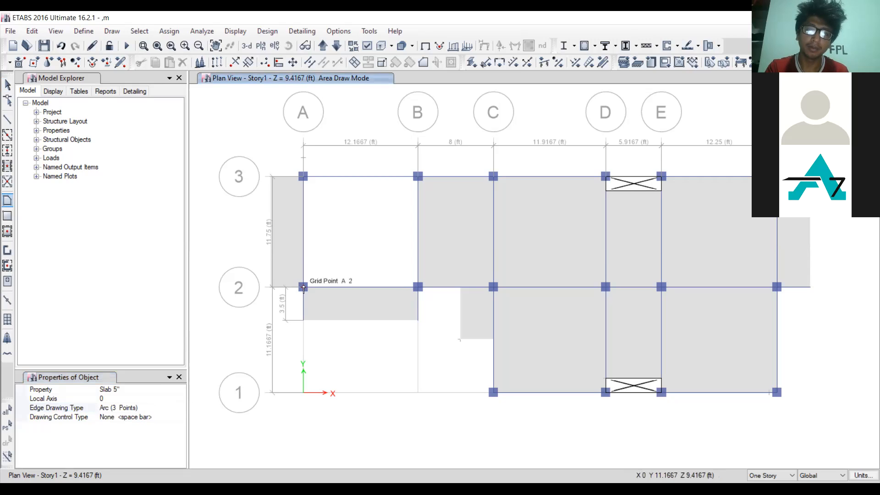
pyautogui.click(417, 176)
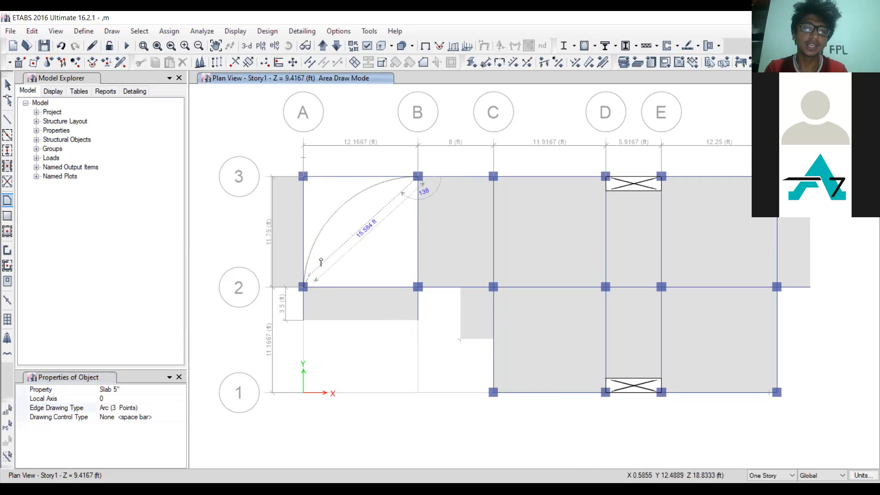
pyautogui.press('Escape')
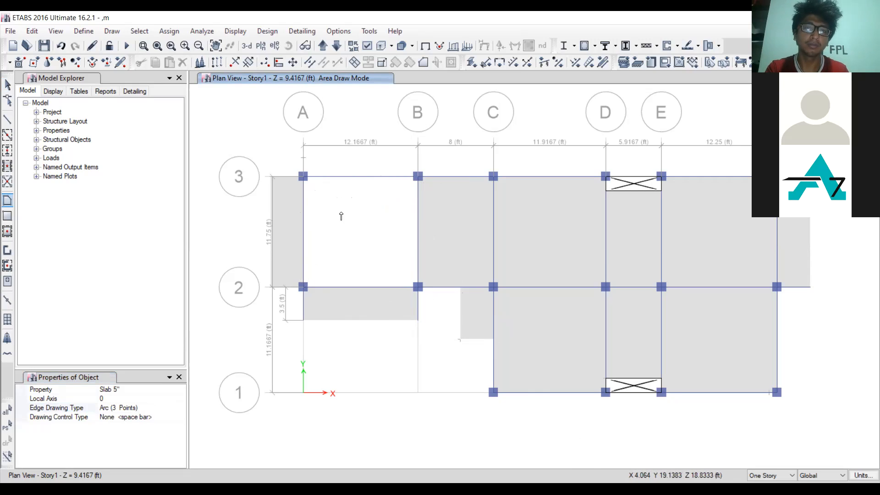
# Step: Retry the three-point arc slab edge from A2 to B3, curving across the panel, and try to close the shape at B2
pyautogui.click(304, 288)
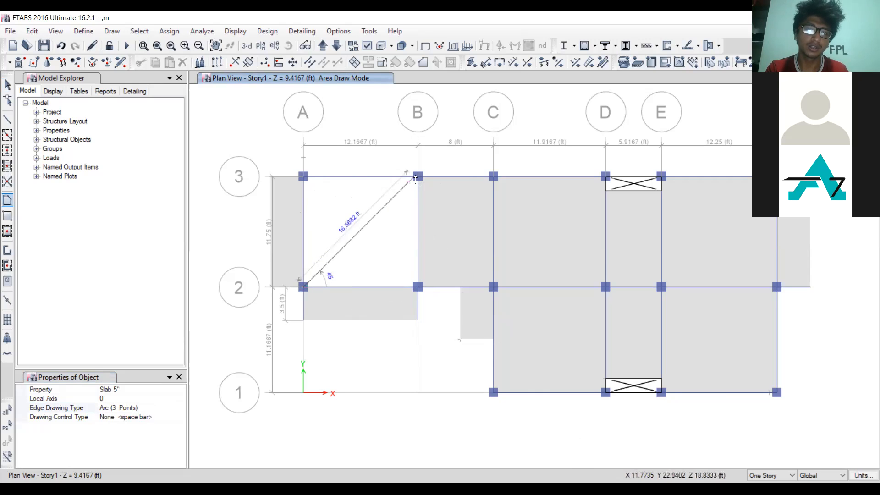
pyautogui.click(401, 185)
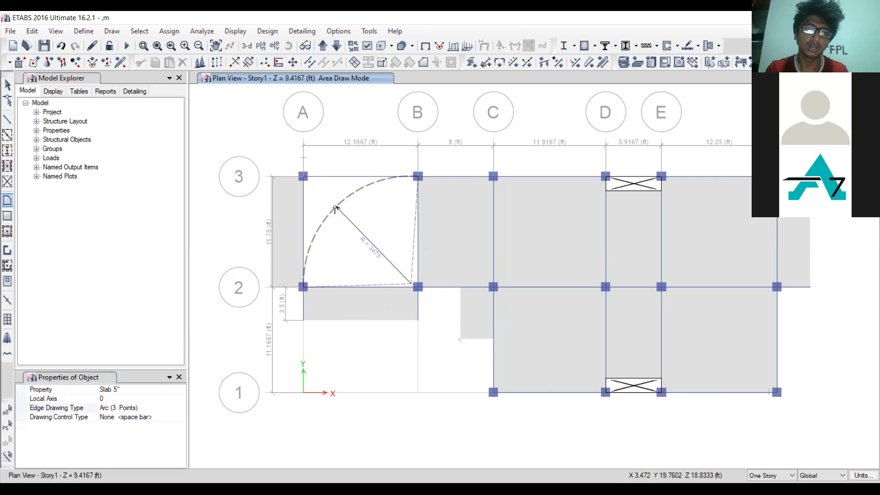
pyautogui.click(301, 288)
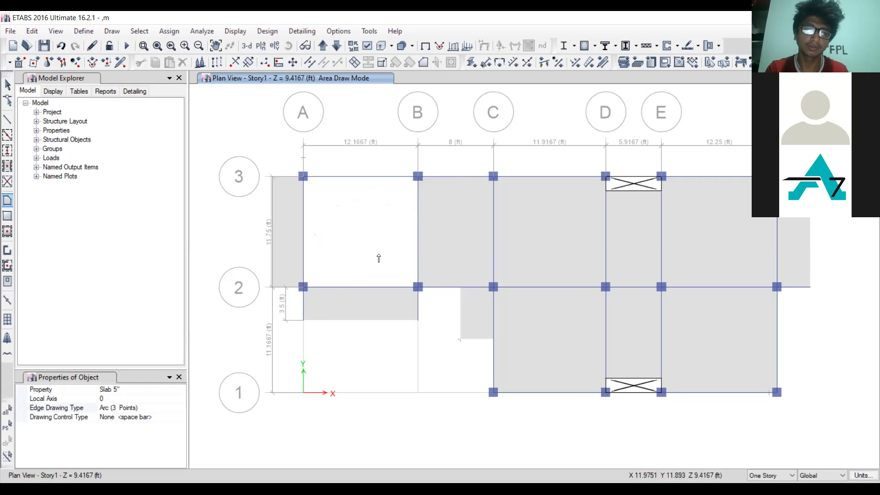
pyautogui.click(303, 287)
pyautogui.click(417, 176)
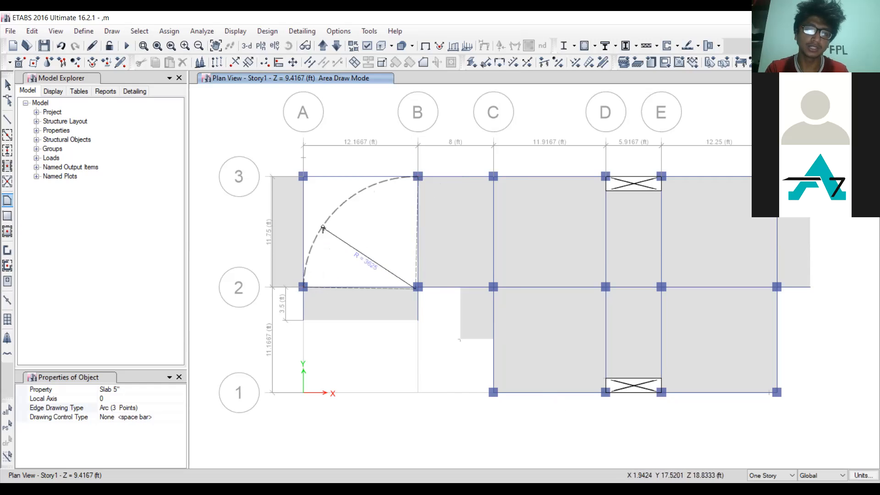
pyautogui.click(394, 182)
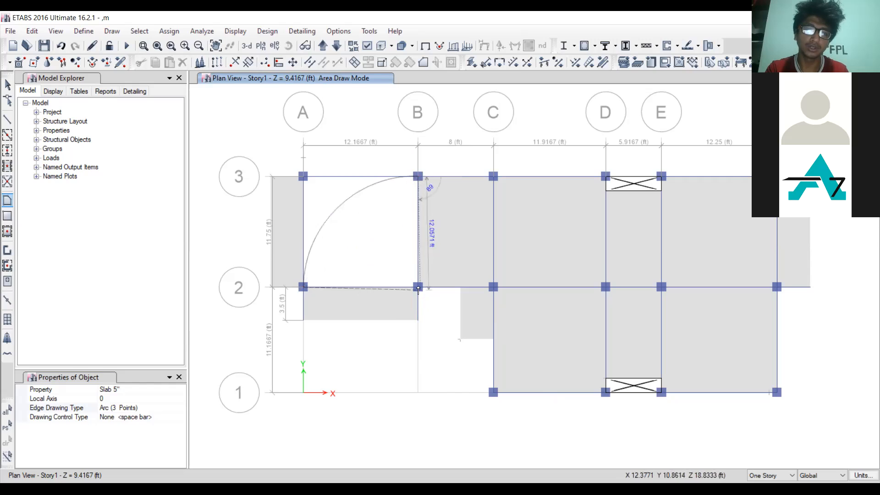
pyautogui.doubleClick(418, 287)
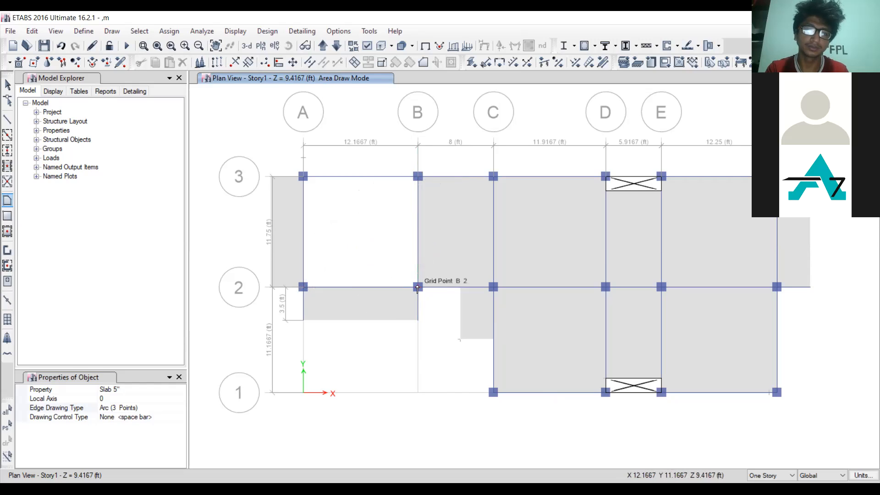
pyautogui.scroll(-6, 417, 288)
pyautogui.scroll(6, 417, 288)
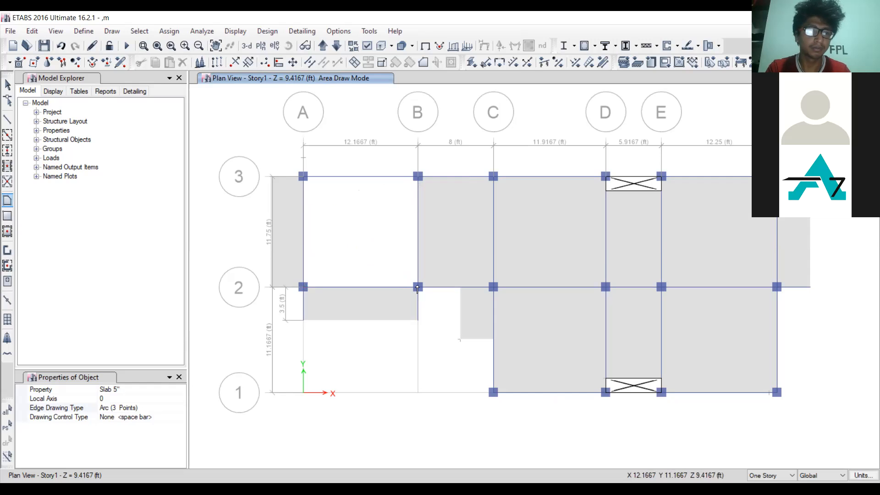
pyautogui.press('Escape')
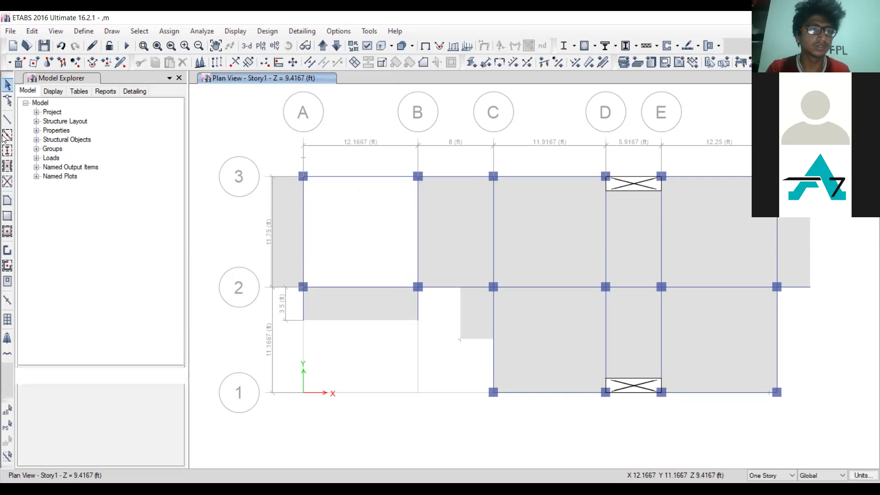
# Step: Try to draw the Slab 5" three-point arc edge in the reverse direction, from B3 to A2, curving towards A3
pyautogui.click(7, 200)
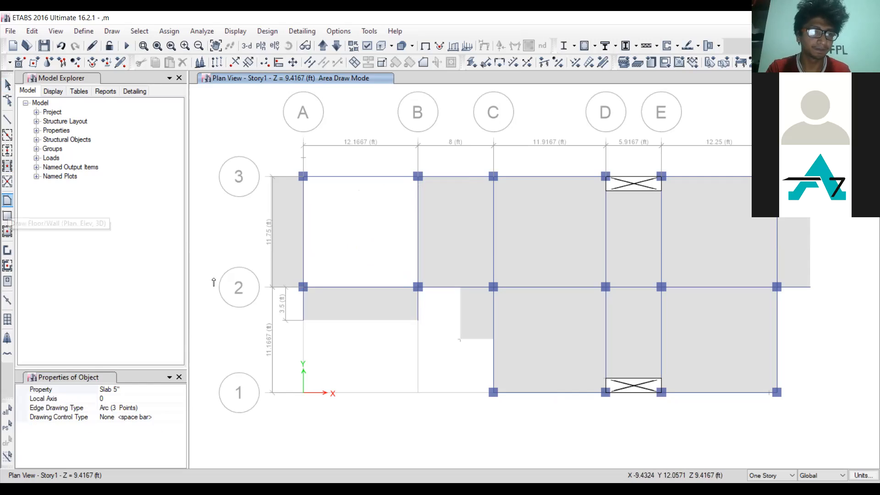
pyautogui.click(418, 177)
pyautogui.click(303, 287)
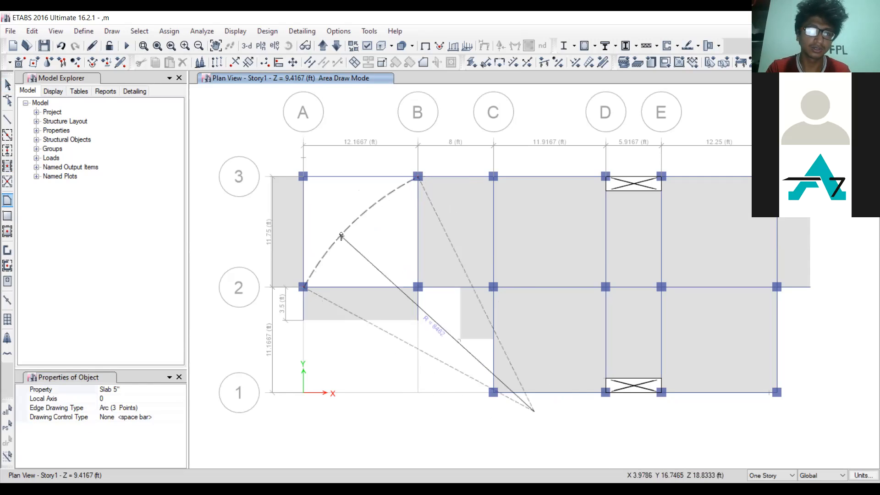
pyautogui.click(340, 195)
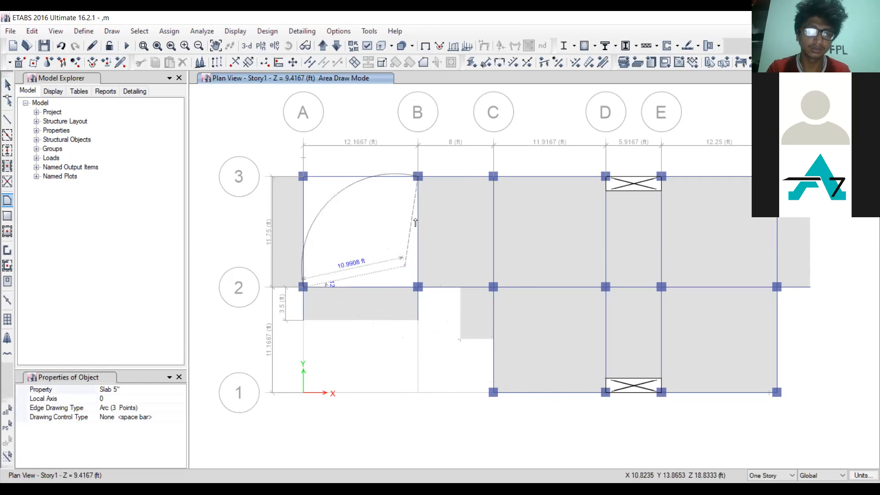
pyautogui.click(418, 176)
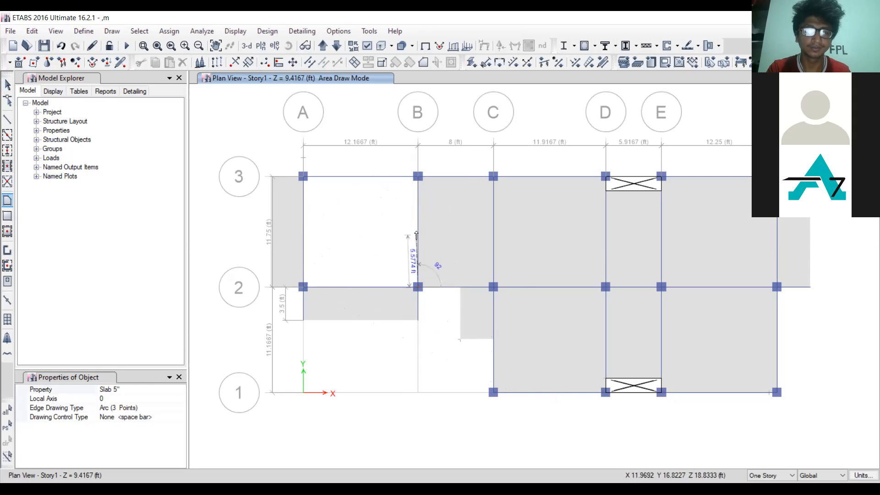
pyautogui.press('Escape')
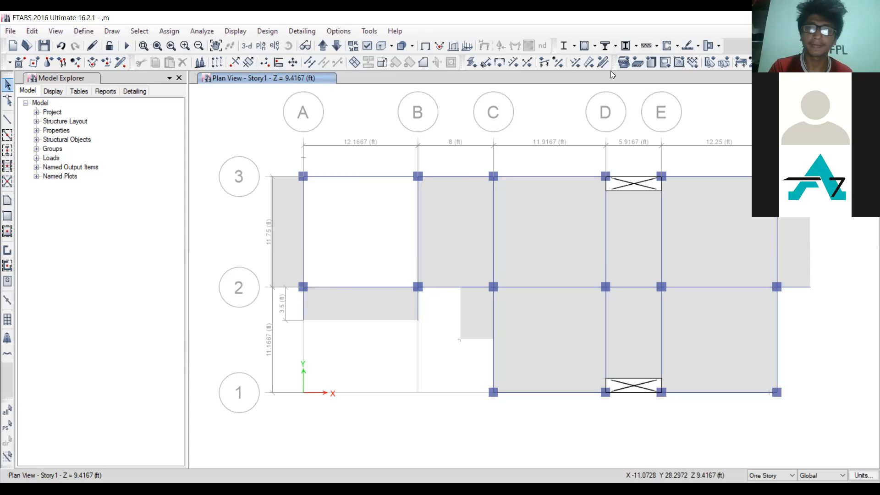
# Step: Draw a rectangular Slab 5" from grid point A3 to B2 on Story1 and leave the drawing mode
pyautogui.click(8, 216)
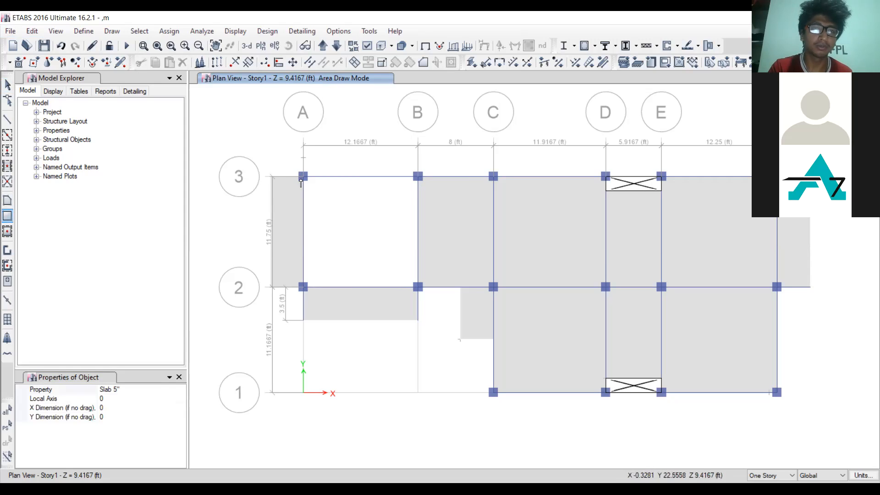
pyautogui.moveTo(303, 176); pyautogui.dragTo(418, 287)
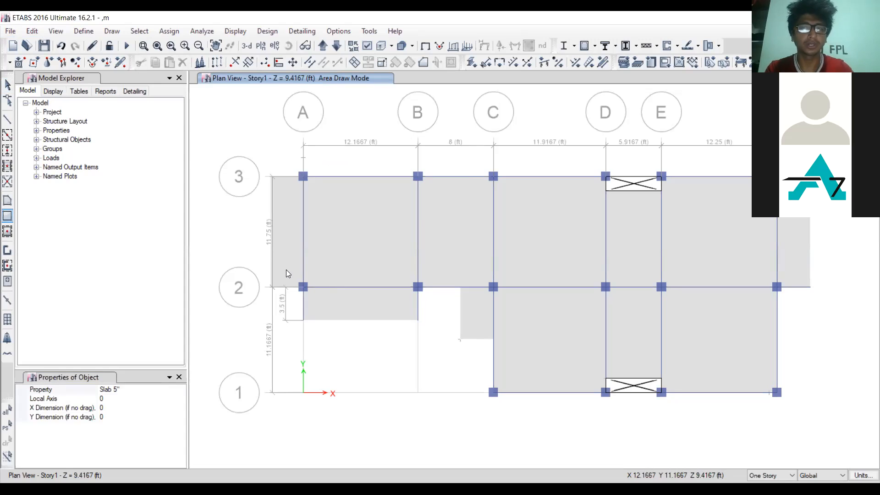
pyautogui.press('Escape')
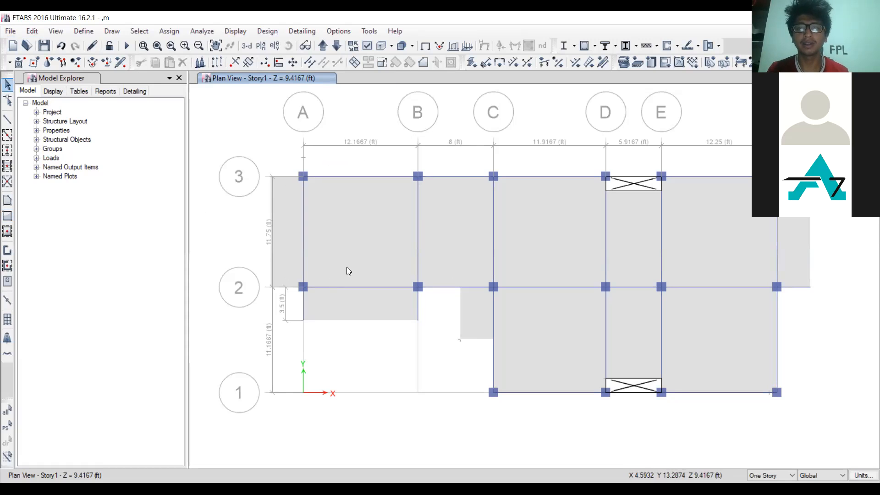
# Step: Inspect the Story1 slab layout and show the whole building in the default 3-D view
pyautogui.scroll(-3, 346, 270)
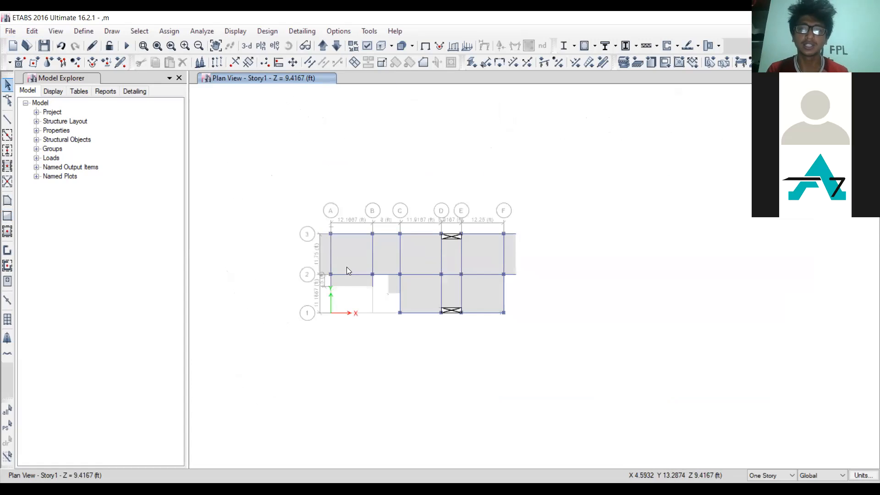
pyautogui.scroll(5, 401, 280)
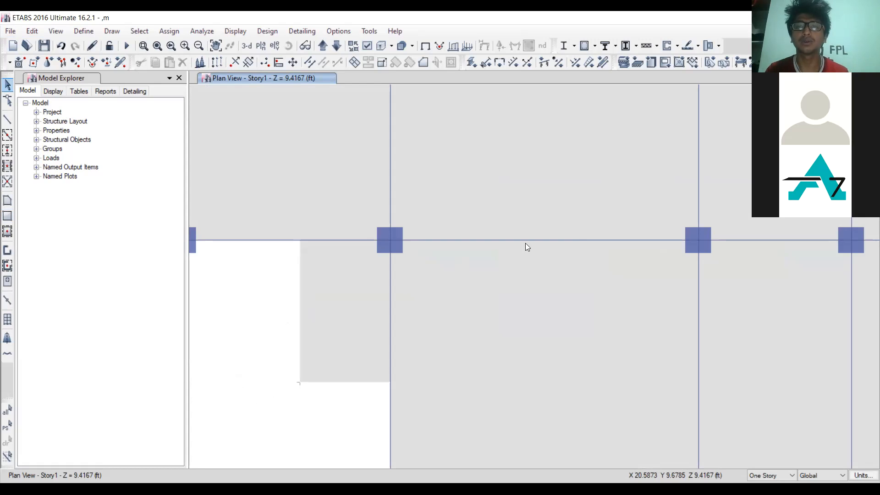
pyautogui.scroll(-3, 587, 228)
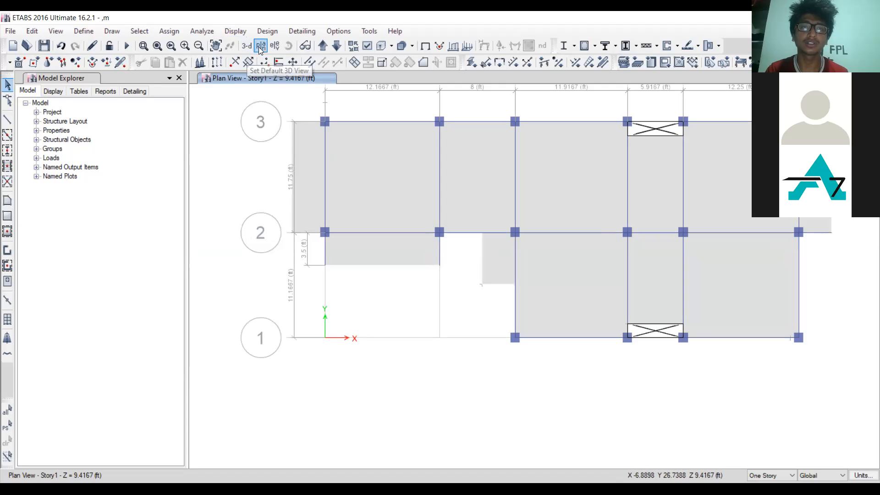
pyautogui.click(246, 46)
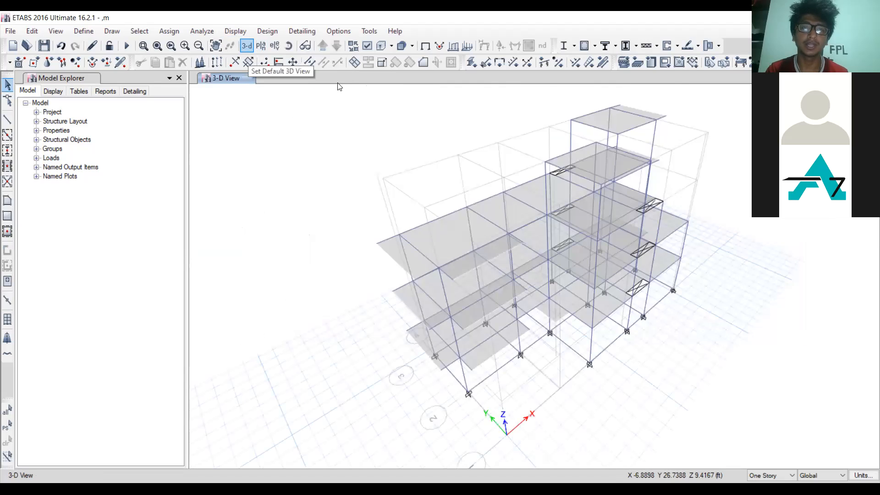
# Step: Enable Extrude Frames and Extrude Shells in the view options and apply them to the 3-D view
pyautogui.click(367, 50)
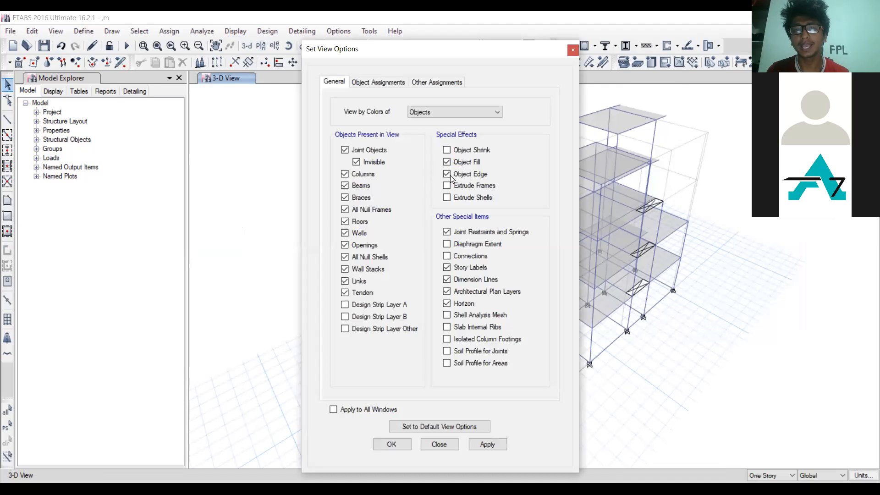
pyautogui.click(576, 52)
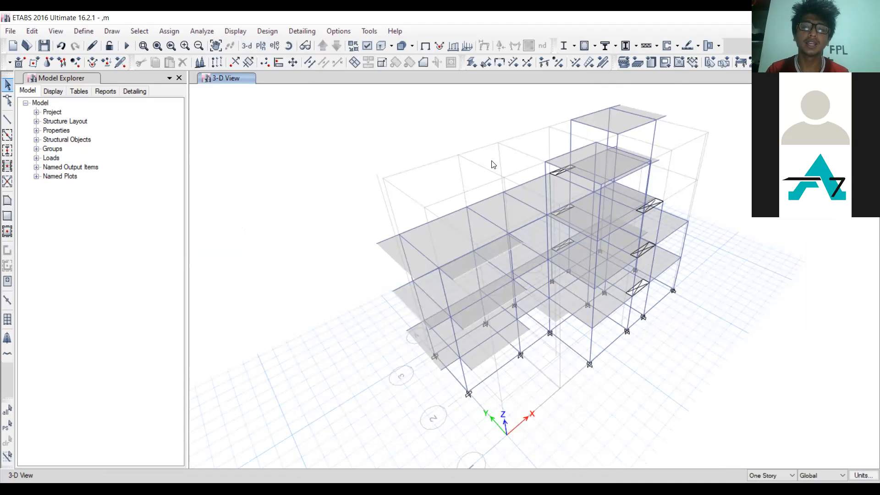
pyautogui.click(368, 48)
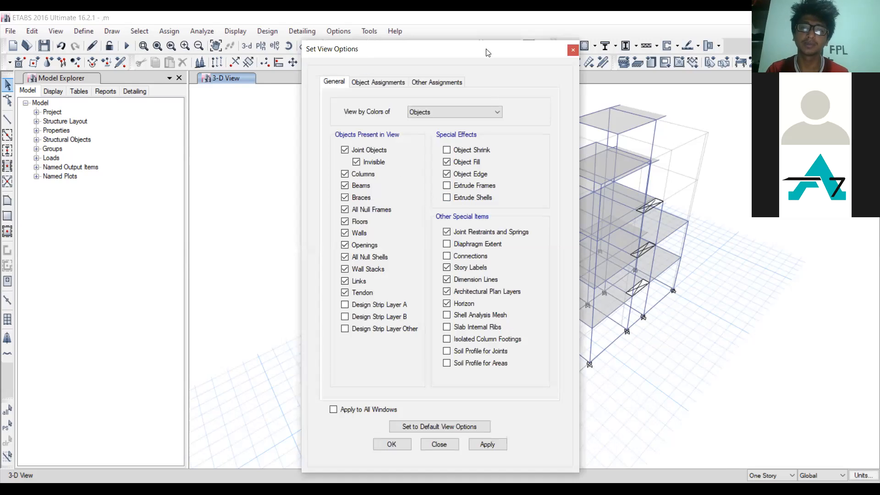
pyautogui.moveTo(487, 52); pyautogui.dragTo(317, 62)
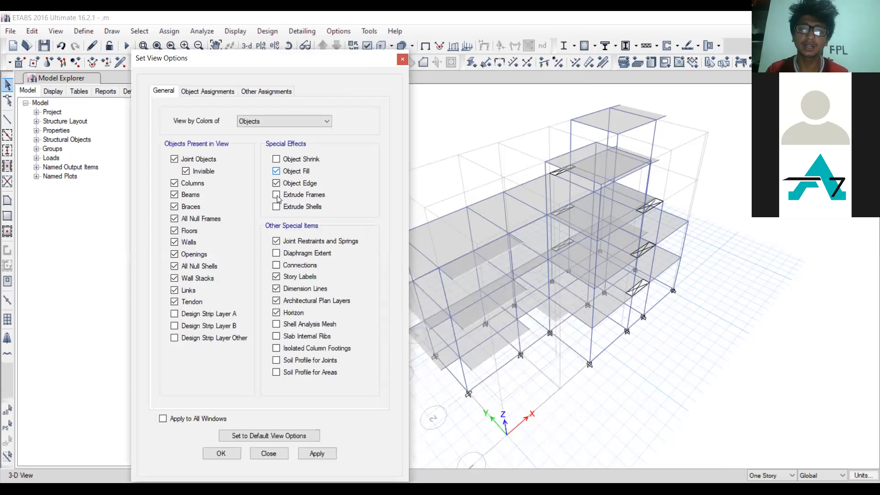
pyautogui.click(276, 194)
pyautogui.click(277, 207)
pyautogui.click(320, 454)
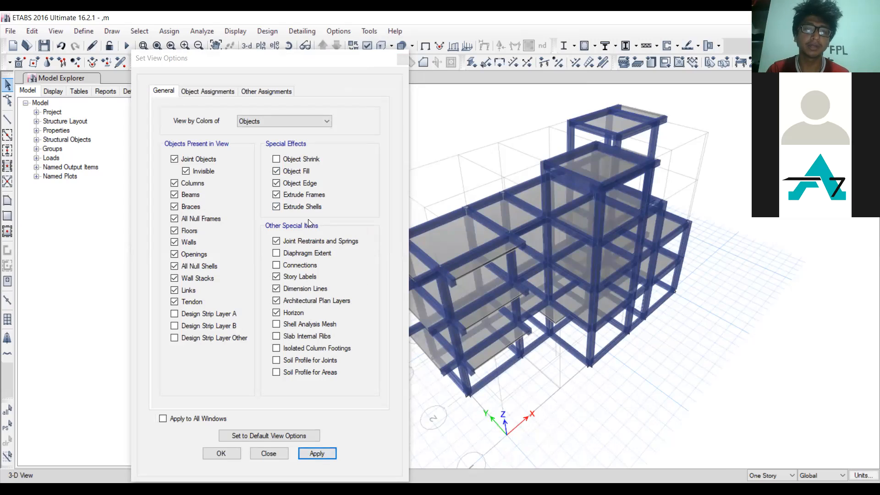
# Step: Apply the view options first with only Extrude Frames enabled, and again with only Extrude Shells enabled
pyautogui.click(296, 208)
pyautogui.click(315, 454)
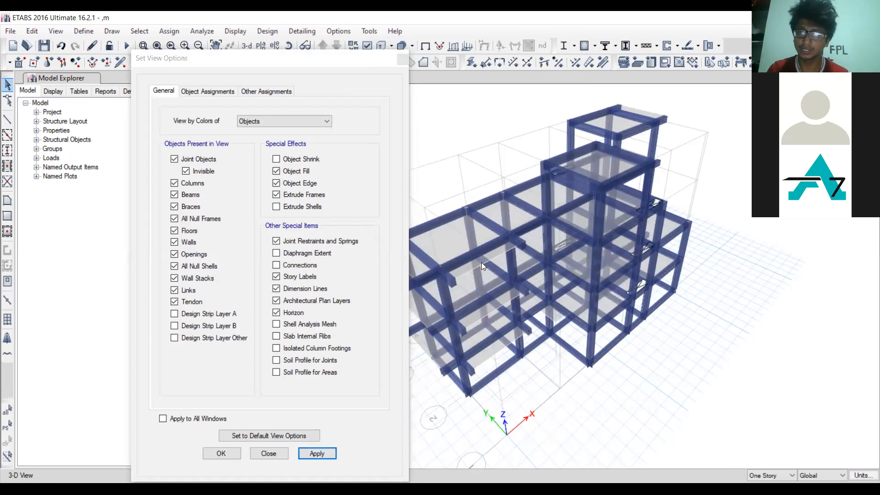
pyautogui.click(308, 206)
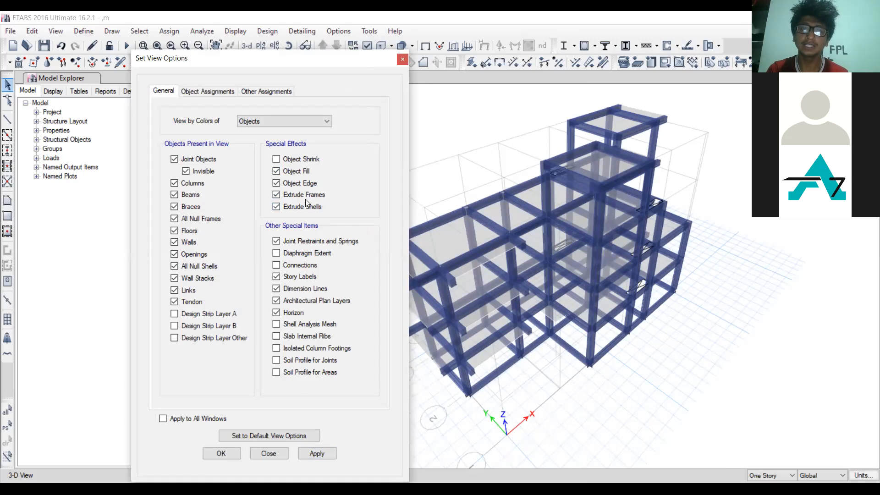
pyautogui.click(306, 456)
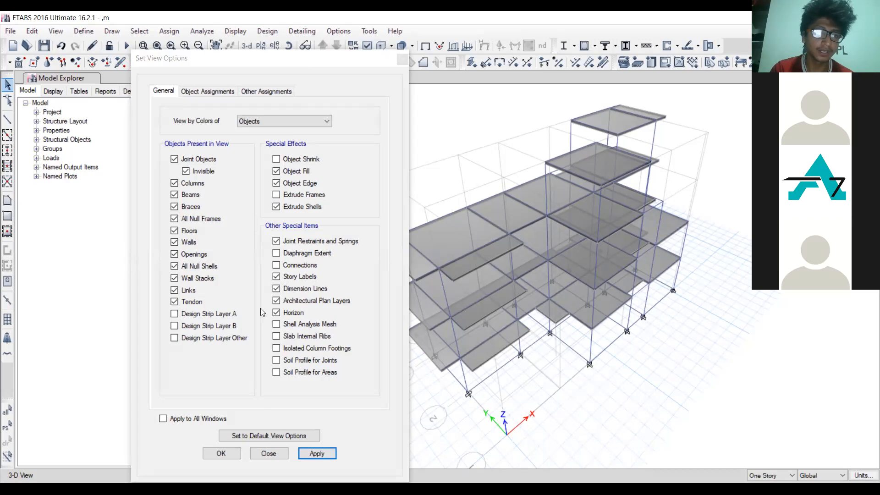
# Step: Turn on Extrude Frames in the view options for the 3-D view and close the options
pyautogui.click(271, 455)
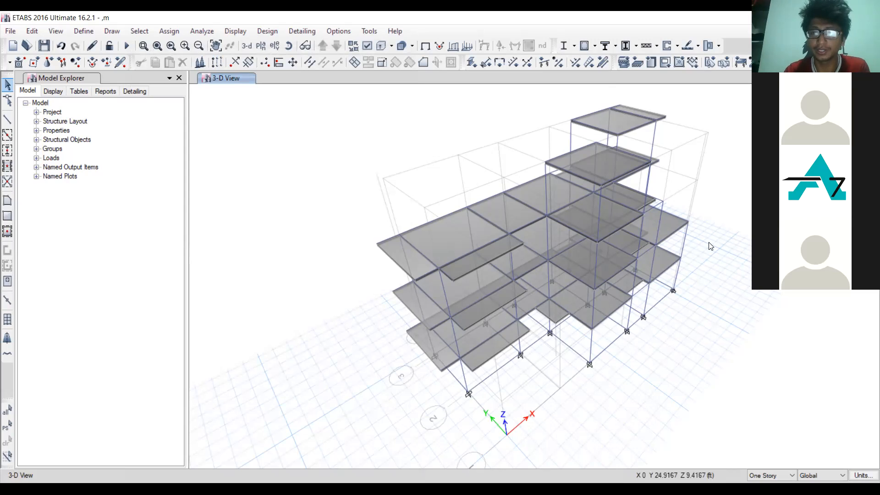
pyautogui.click(367, 48)
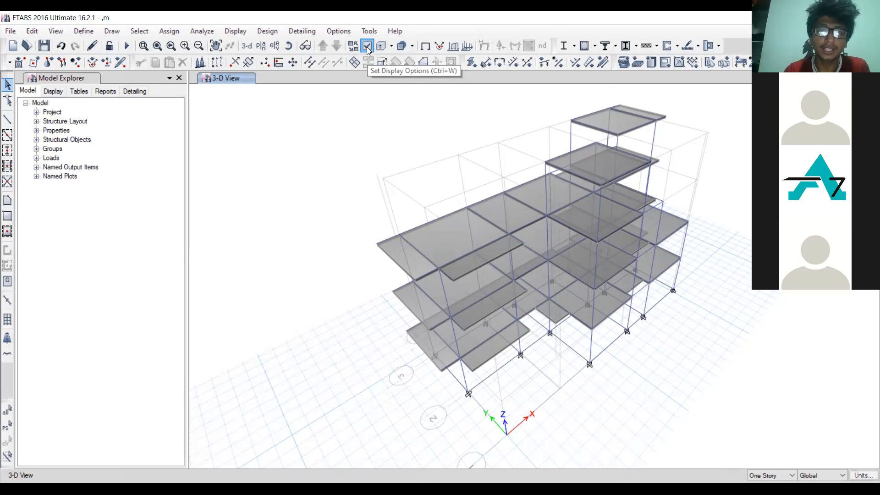
pyautogui.click(321, 453)
pyautogui.click(510, 352)
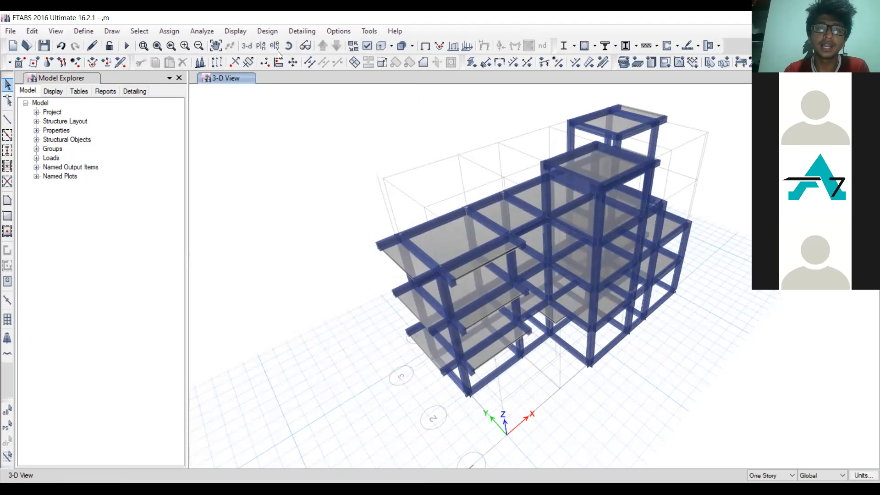
# Step: Show the Story1 plan view and examine how the grid 3 beam meets the column at A3
pyautogui.click(262, 49)
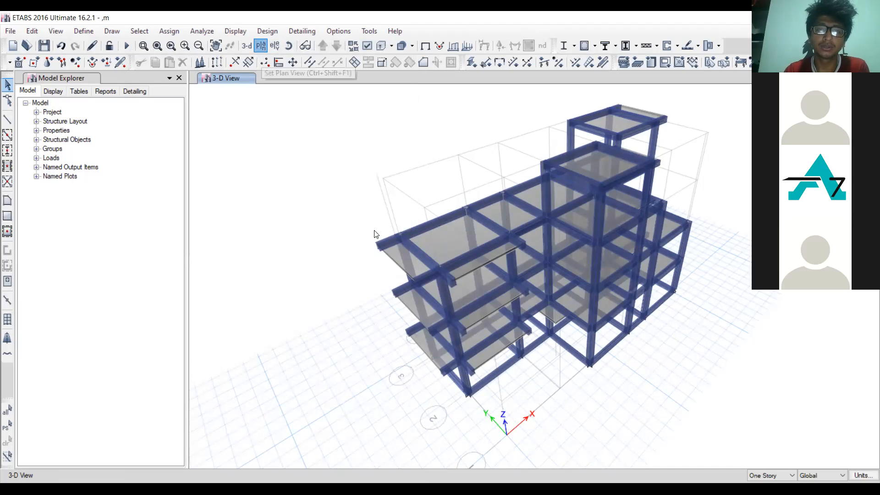
pyautogui.click(387, 239)
pyautogui.click(484, 389)
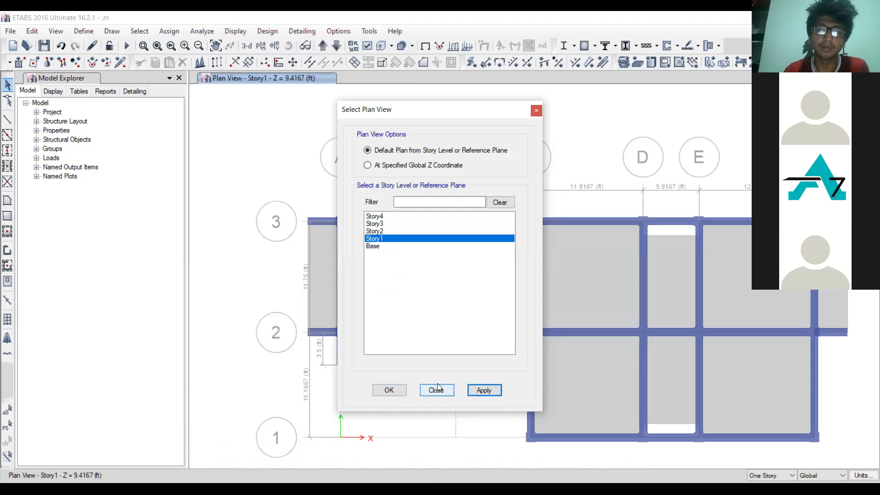
pyautogui.click(436, 389)
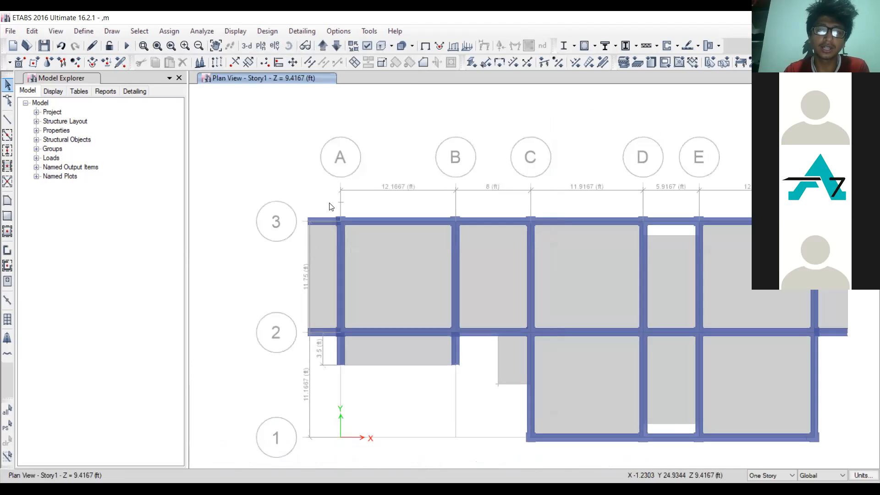
pyautogui.scroll(3, 337, 208)
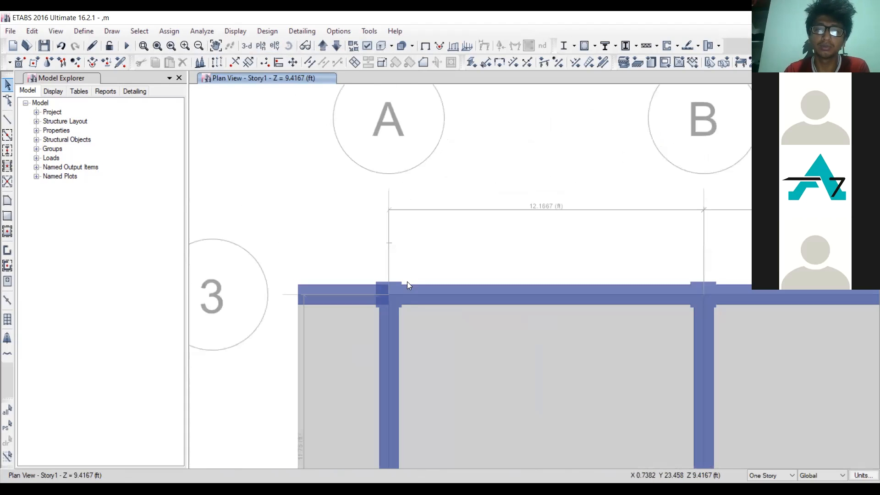
pyautogui.scroll(3, 408, 284)
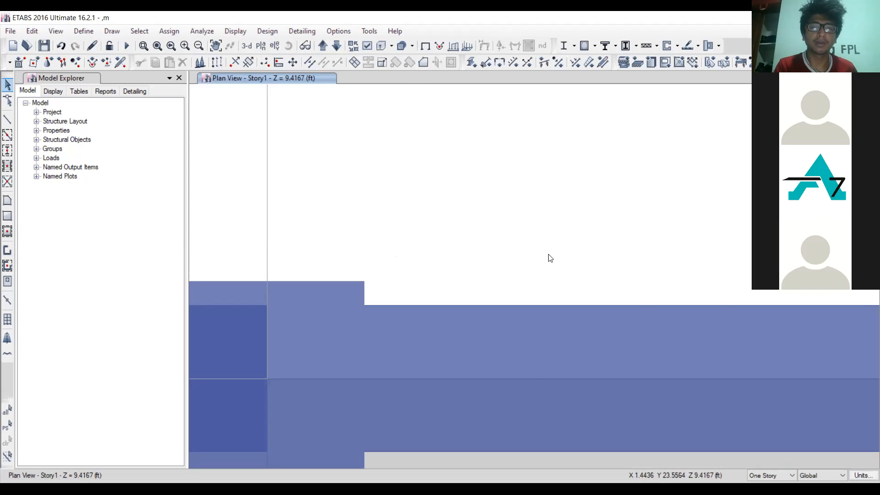
# Step: Shift the Story1 beam between A3 and B3 by replicating it linearly with dx 0, dy 0.125 ft, number 1, deleting the original
pyautogui.scroll(-3, 550, 258)
pyautogui.click(571, 262)
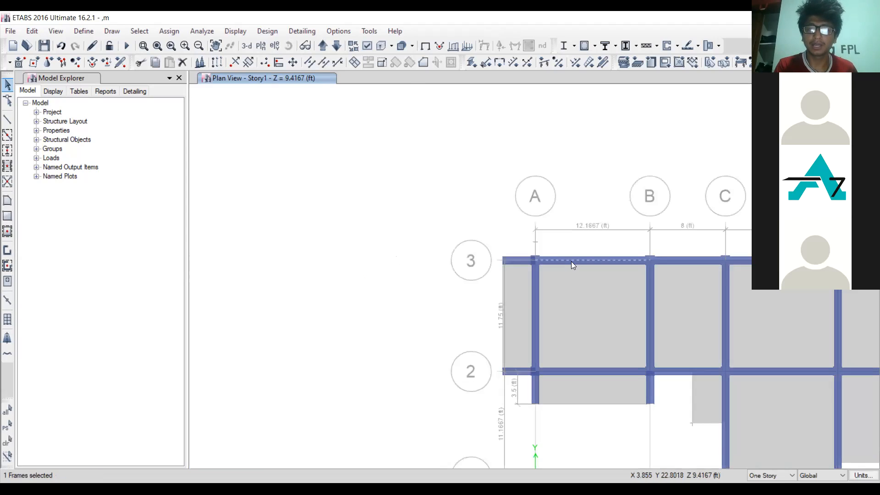
pyautogui.scroll(6, 601, 238)
pyautogui.scroll(-6, 580, 239)
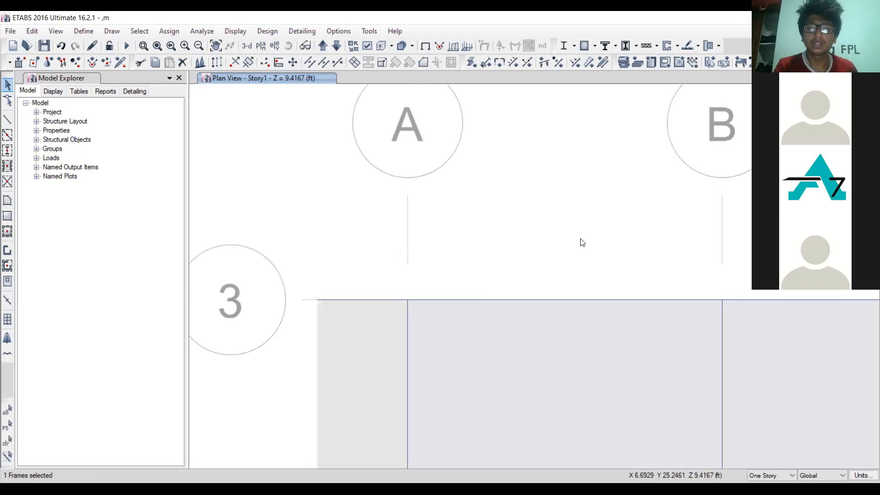
pyautogui.scroll(3, 542, 267)
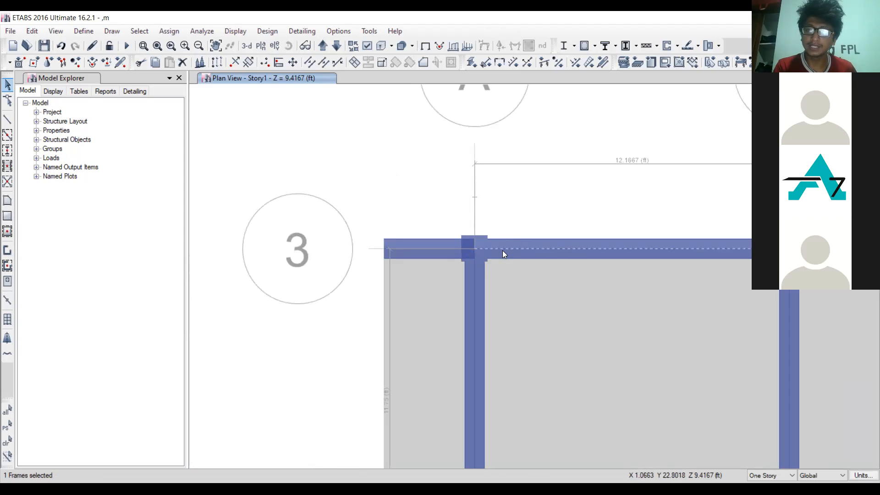
pyautogui.scroll(3, 495, 248)
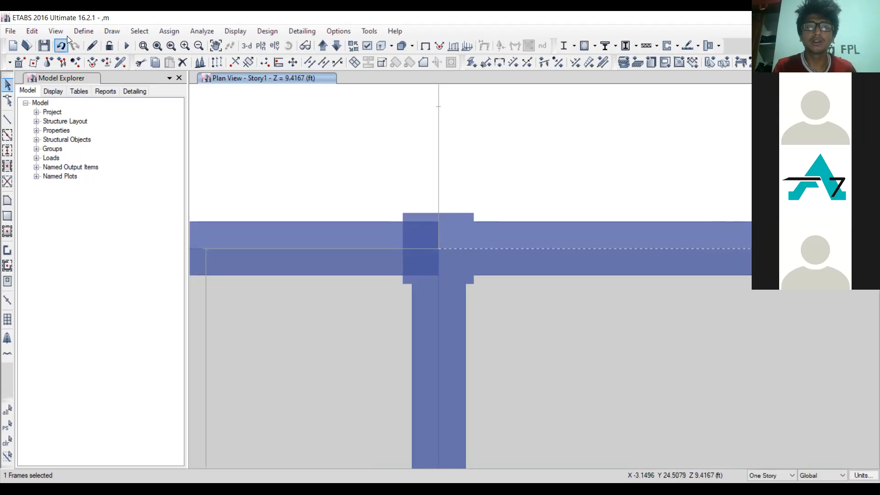
pyautogui.click(25, 33)
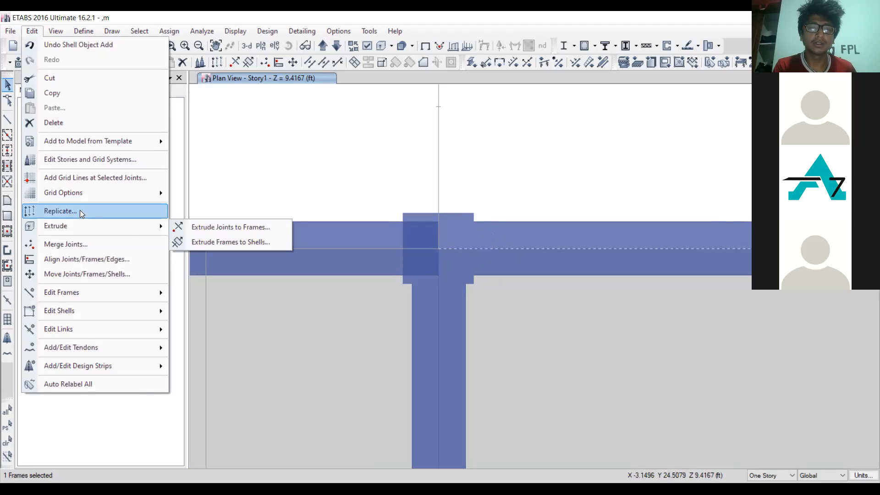
pyautogui.click(82, 212)
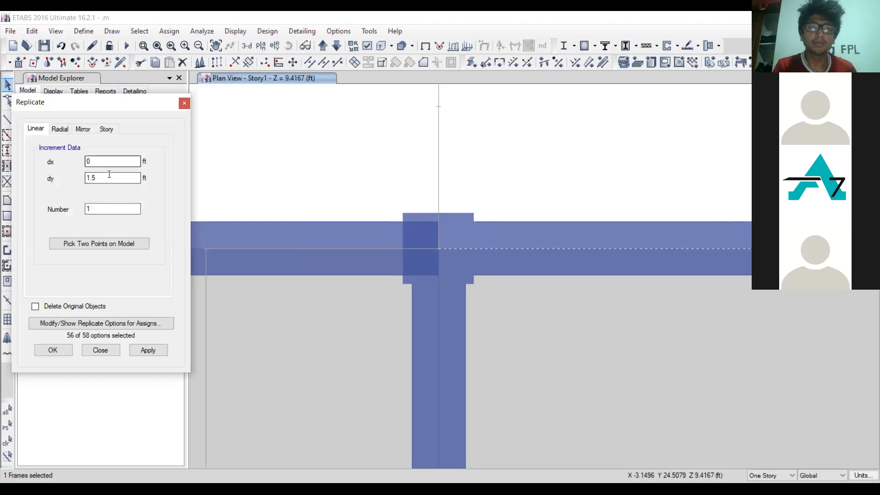
pyautogui.click(109, 174)
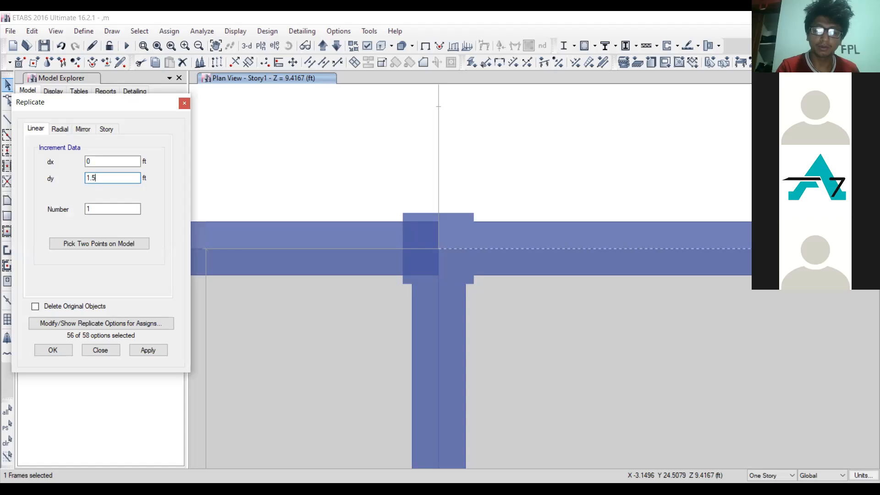
pyautogui.press('Return')
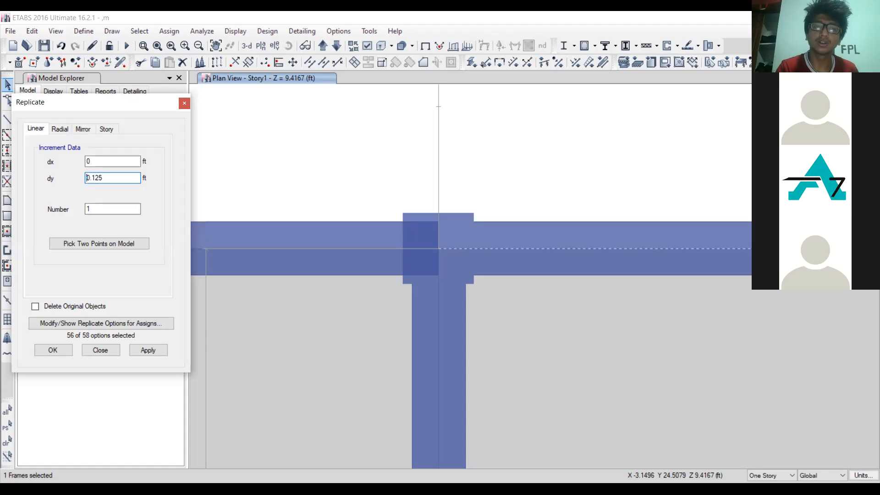
pyautogui.click(72, 306)
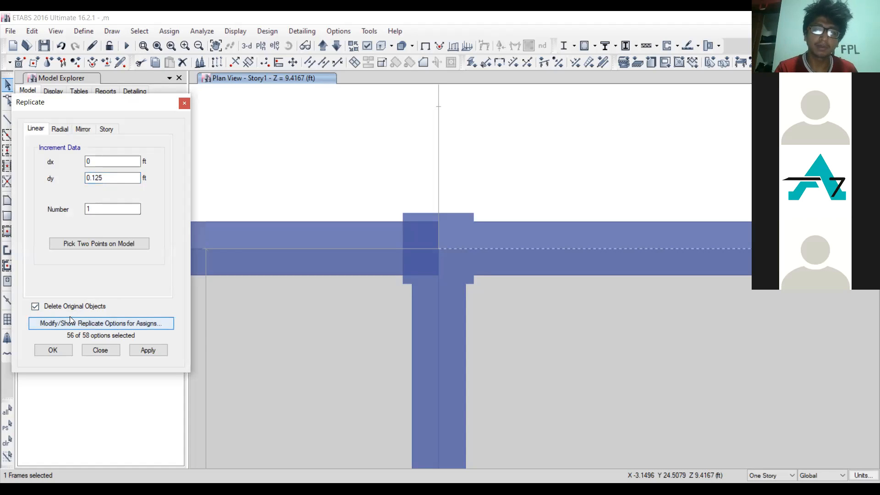
pyautogui.click(153, 351)
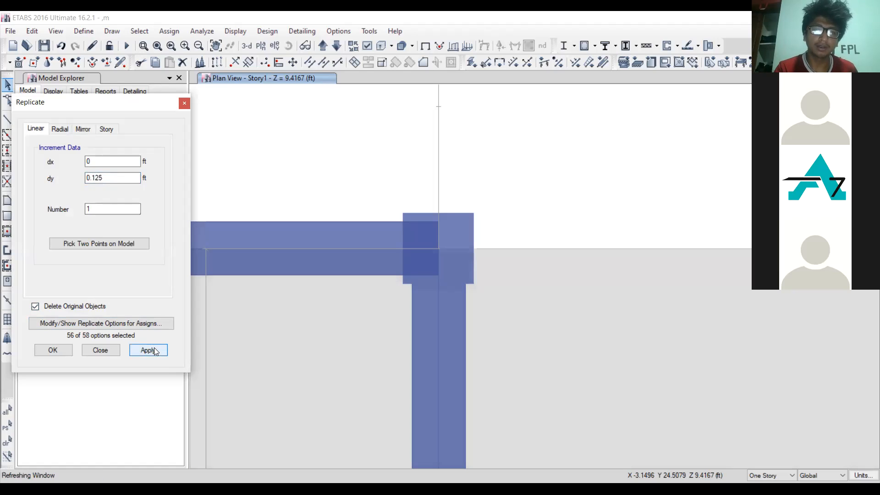
pyautogui.click(109, 353)
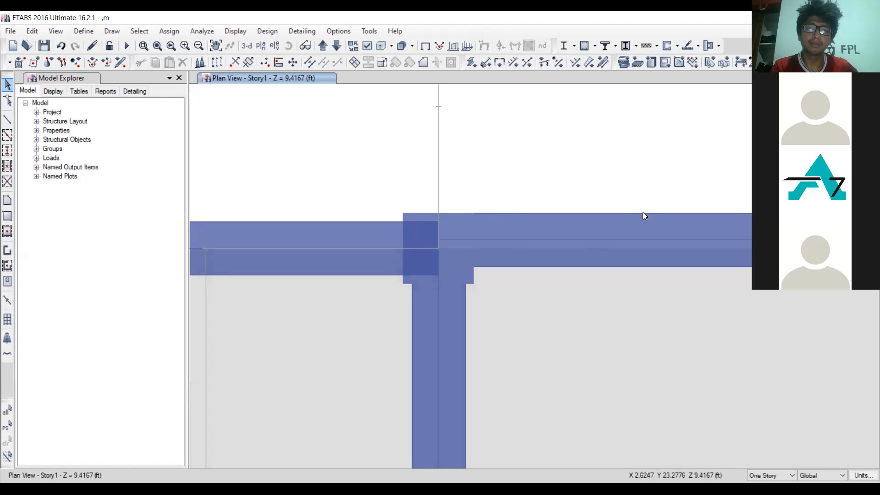
# Step: Switch to the Story4 plan view and turn off Extrude Frames in the view options
pyautogui.scroll(-5, 663, 203)
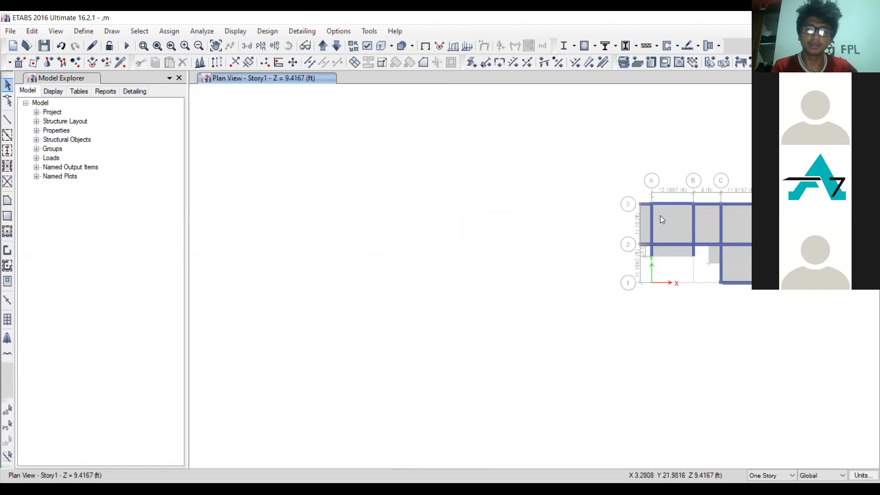
pyautogui.scroll(5, 674, 253)
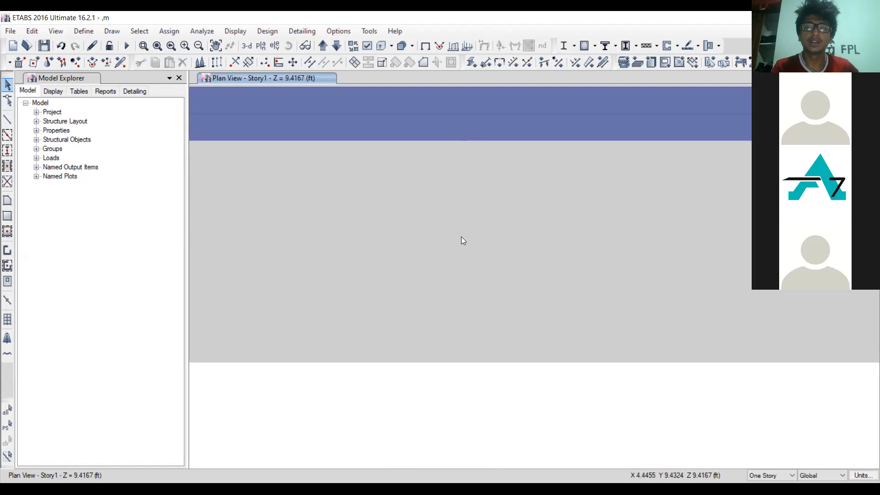
pyautogui.scroll(-3, 461, 239)
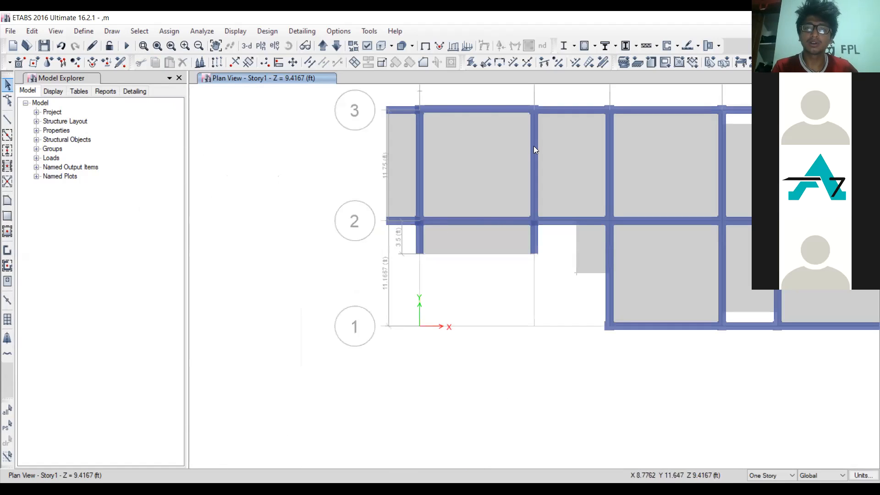
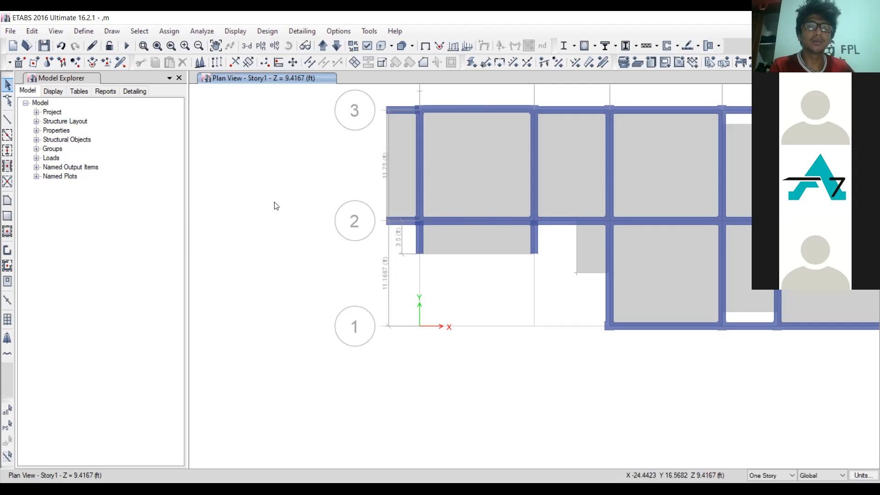
pyautogui.click(337, 46)
pyautogui.click(337, 45)
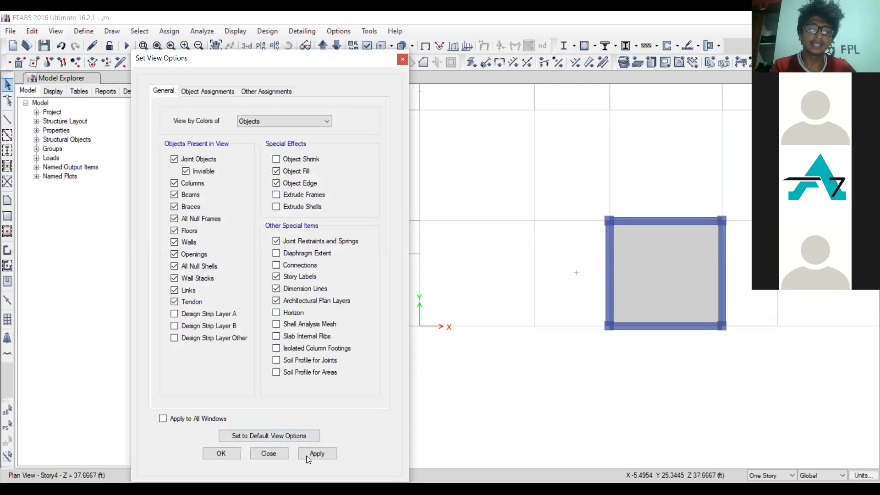
pyautogui.click(269, 453)
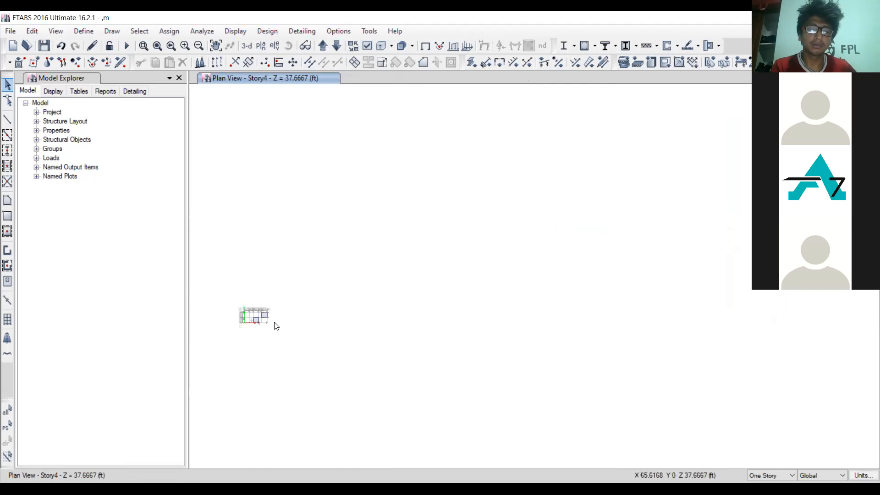
# Step: Delete the column at grid point C2 on Story4
pyautogui.scroll(5, 244, 298)
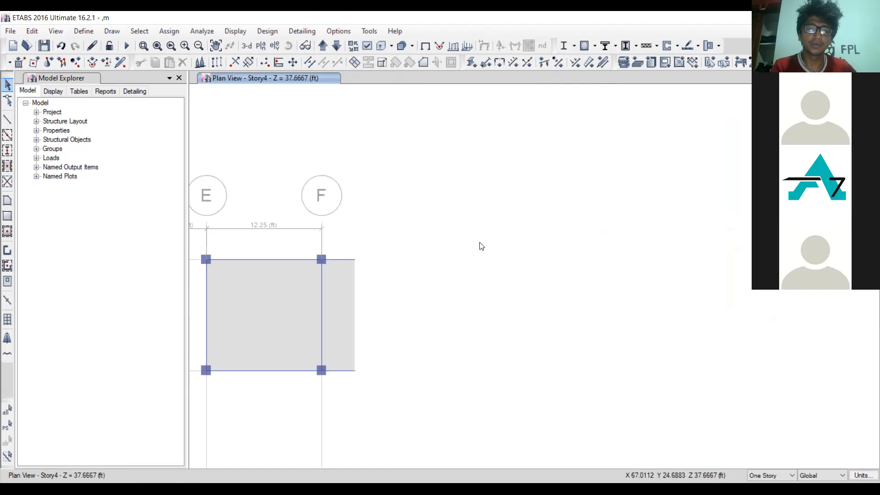
pyautogui.scroll(-5, 480, 246)
pyautogui.scroll(5, 458, 250)
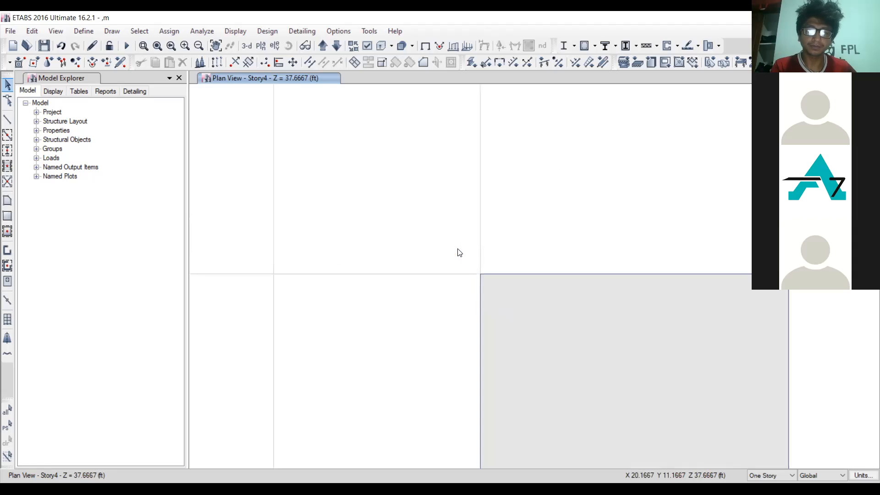
pyautogui.moveTo(450, 250); pyautogui.dragTo(533, 349)
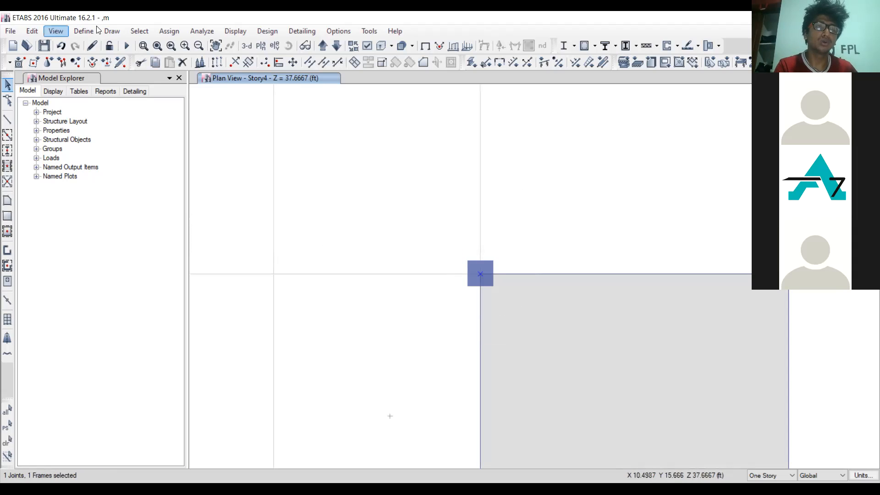
pyautogui.click(40, 33)
pyautogui.click(60, 122)
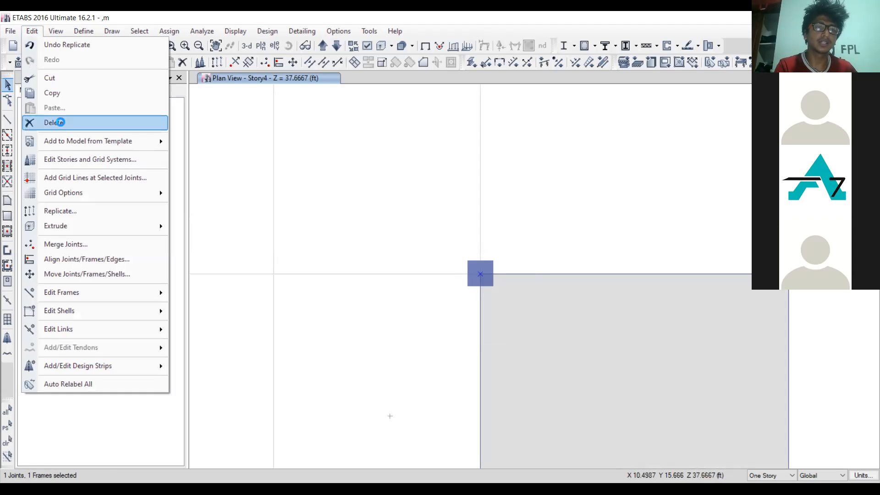
# Step: Delete the Story4 slab in the bay between grids C–D and 1–2, together with the two beams meeting at C2
pyautogui.scroll(-10, 387, 123)
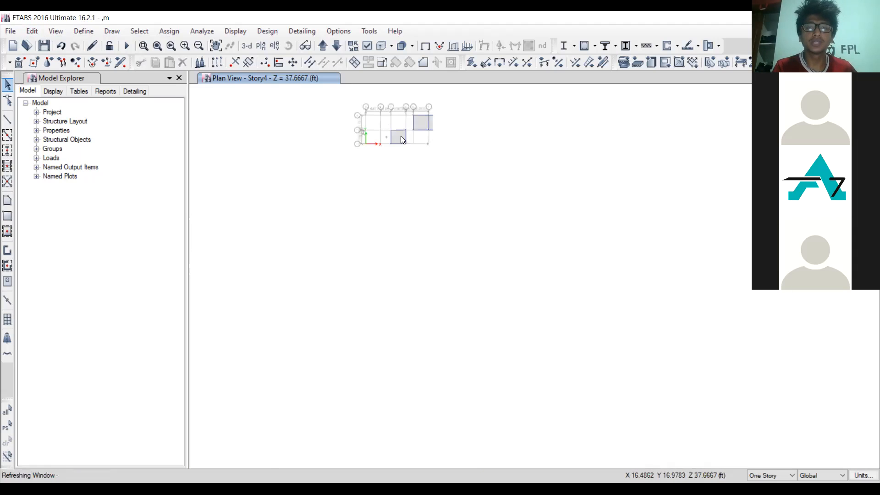
pyautogui.scroll(6, 404, 136)
pyautogui.scroll(-3, 404, 136)
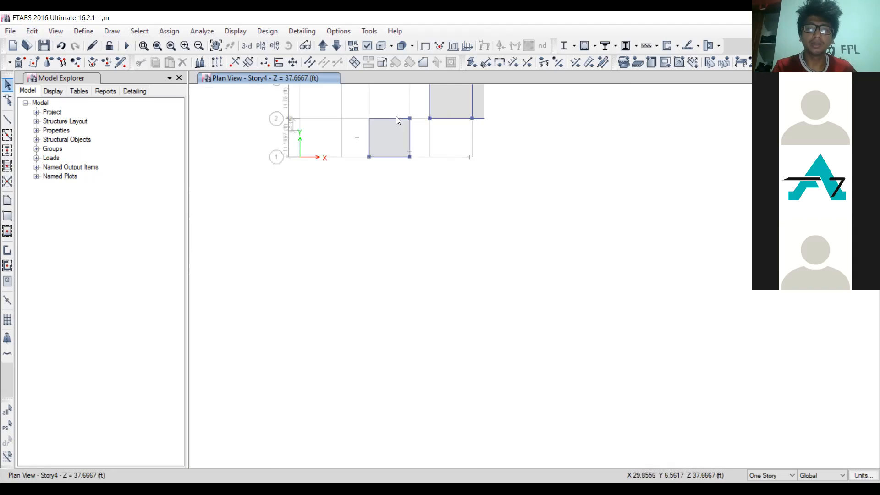
pyautogui.moveTo(405, 140); pyautogui.dragTo(342, 105)
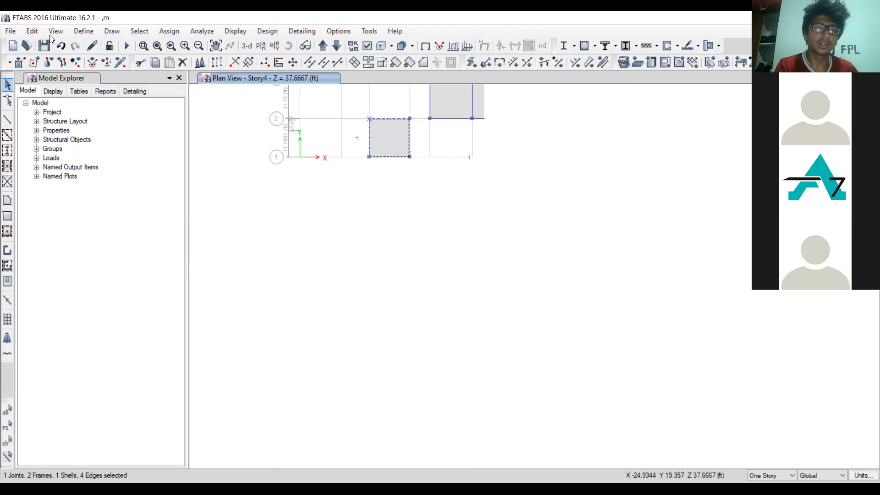
pyautogui.click(32, 35)
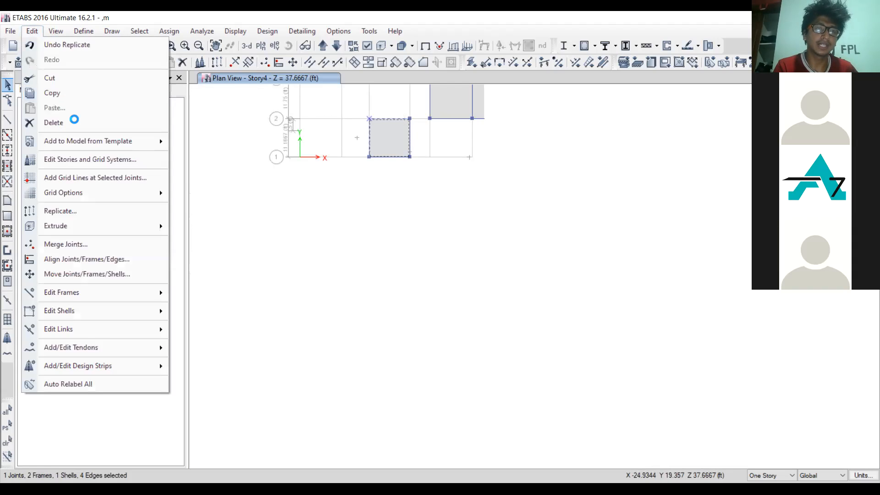
pyautogui.press('Delete')
pyautogui.scroll(5, 327, 92)
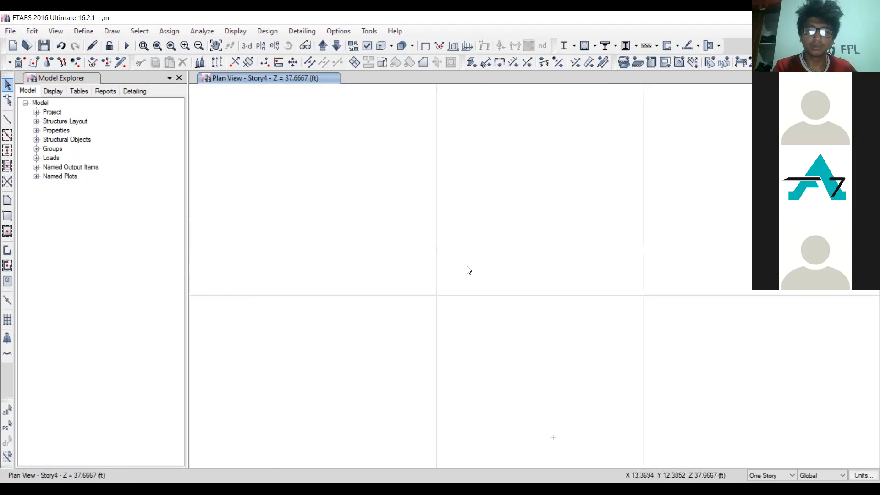
pyautogui.scroll(-5, 458, 271)
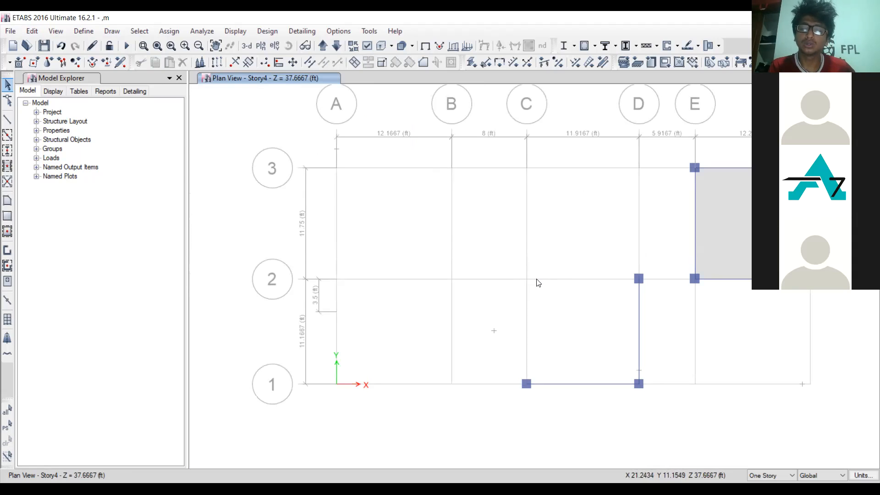
# Step: Place a column 12" x 12" at an angle of 45 degrees at grid point C2 with Plan Offset Y 18 in
pyautogui.click(4, 154)
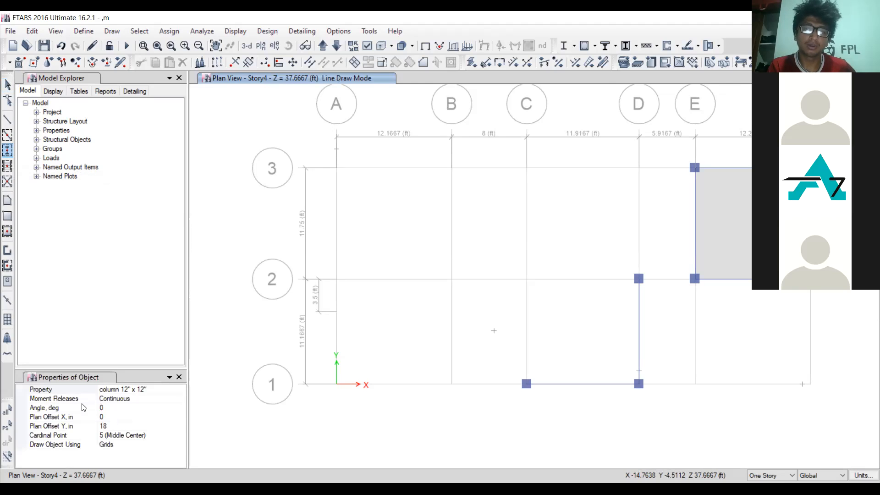
pyautogui.click(122, 410)
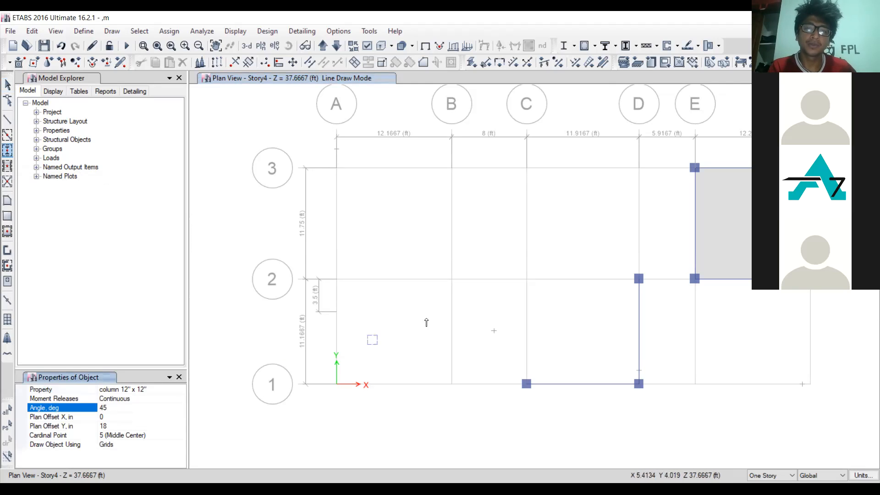
pyautogui.click(527, 283)
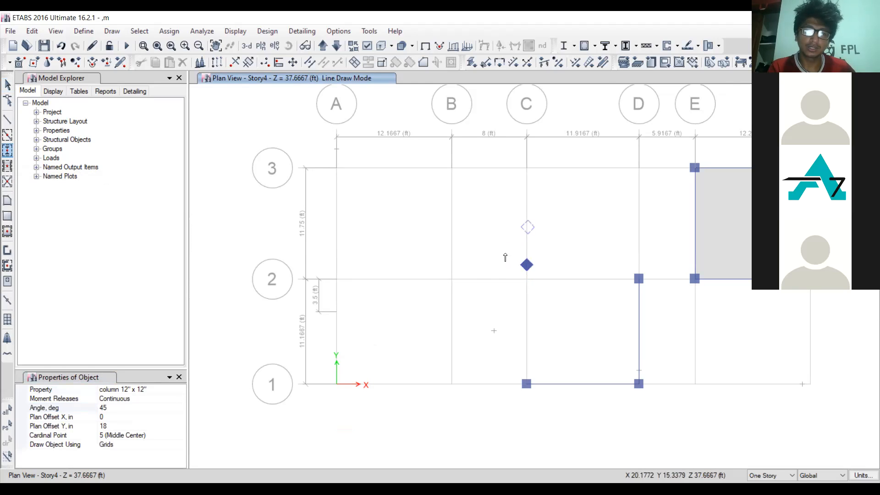
# Step: Set Plan Offset Y to 0 and place another 45-degree column 12" x 12" exactly at grid point C2
pyautogui.click(127, 426)
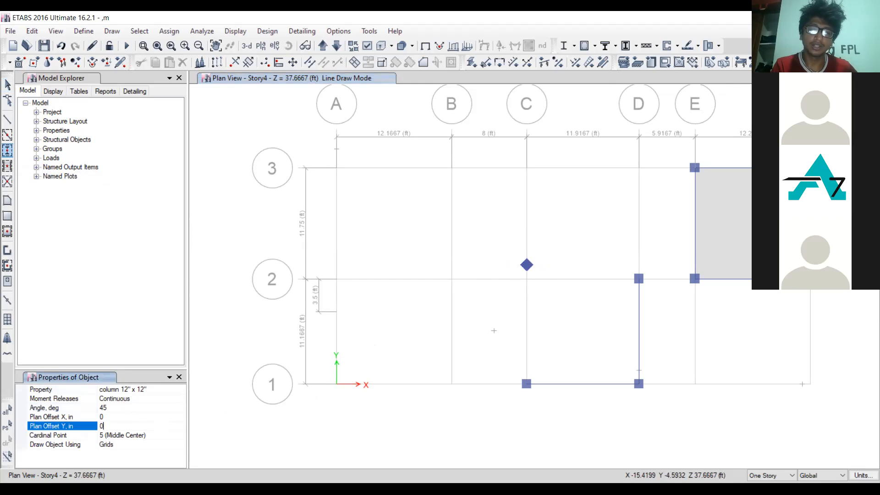
pyautogui.click(527, 281)
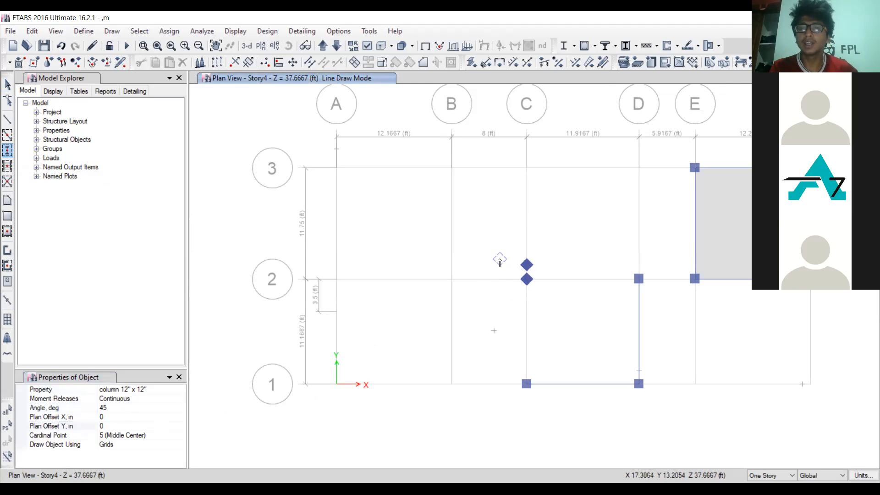
pyautogui.press('Escape')
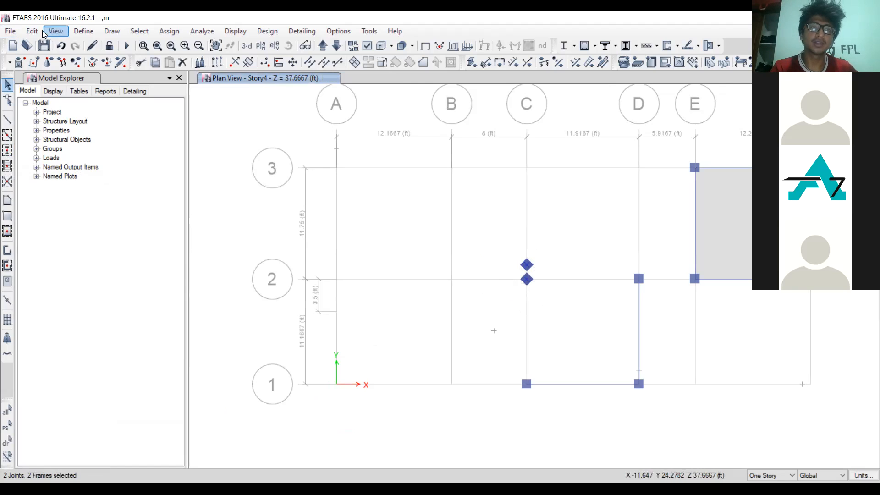
# Step: Delete the two selected rotated columns at and just above grid point C2
pyautogui.click(31, 32)
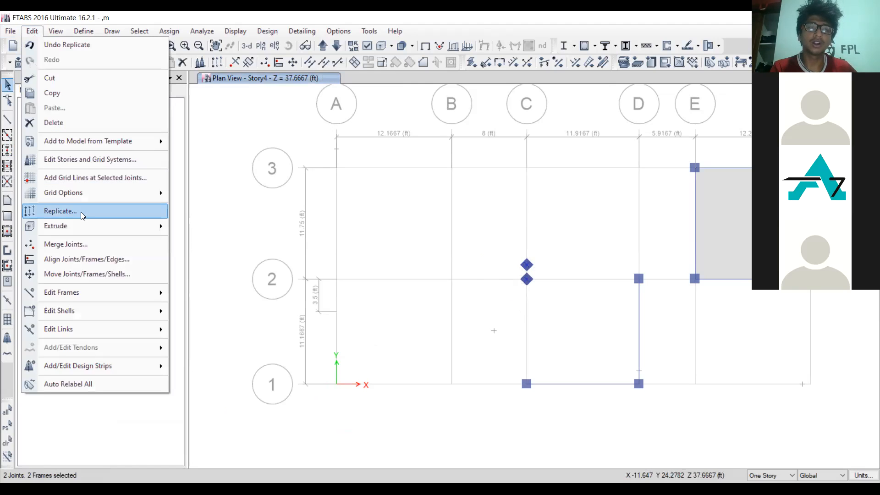
pyautogui.moveTo(72, 226)
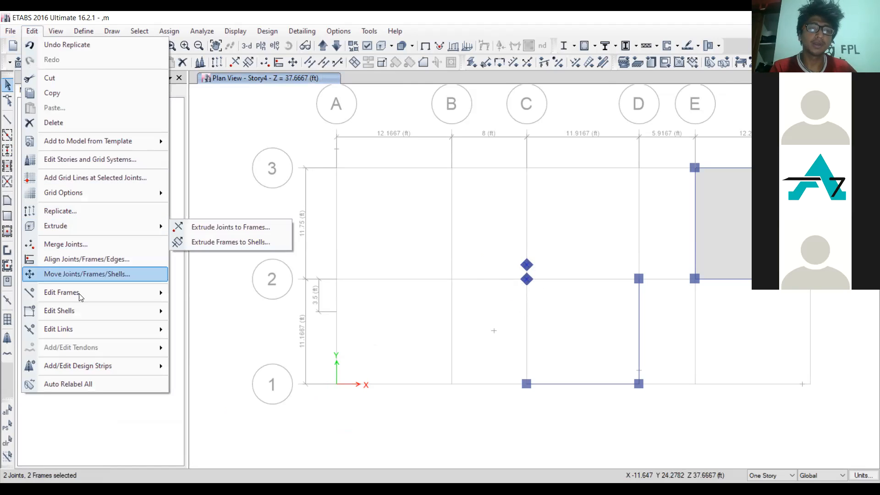
pyautogui.moveTo(77, 295)
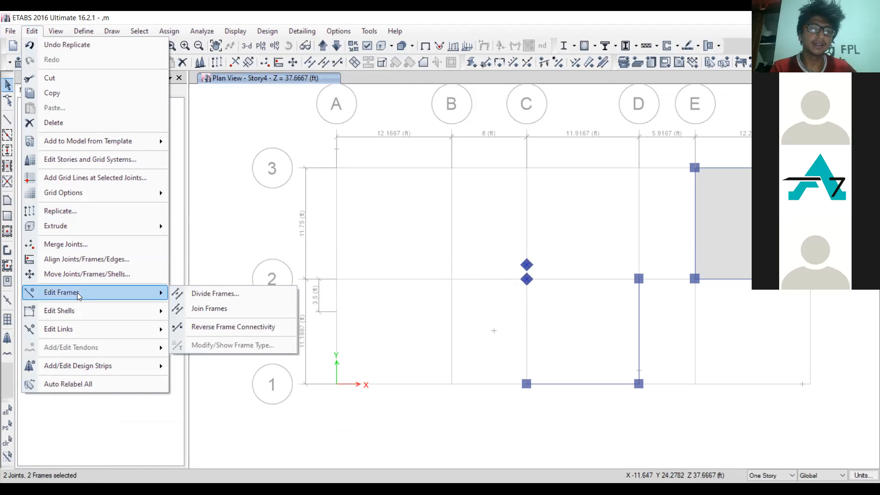
pyautogui.click(59, 128)
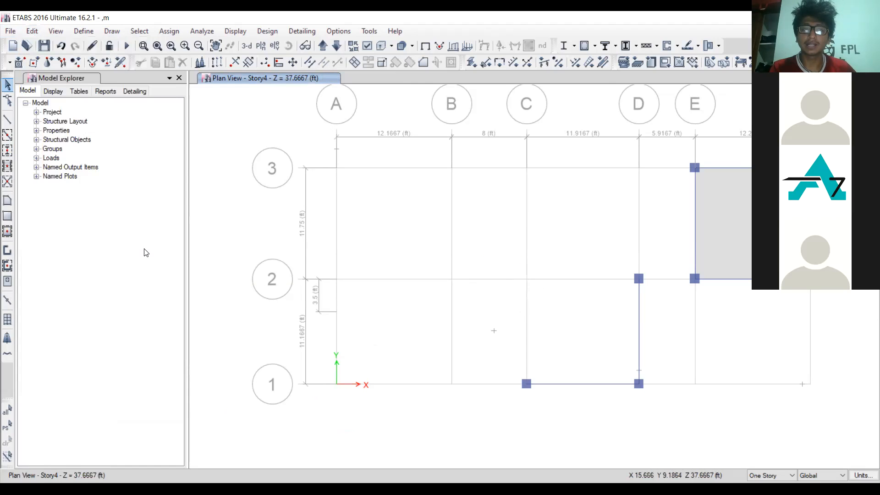
# Step: Place a column 12" x 12" at grid point C2 with angle 45 degrees and zero plan offsets
pyautogui.click(7, 152)
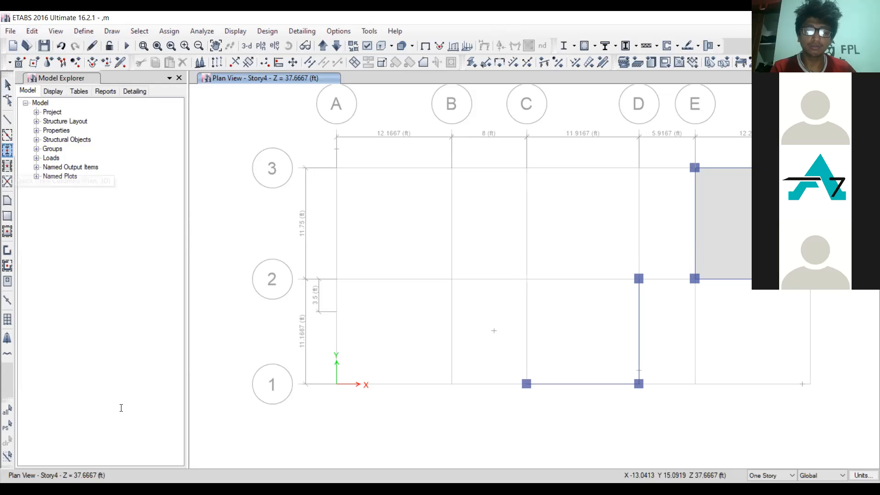
pyautogui.click(121, 407)
pyautogui.write('45')
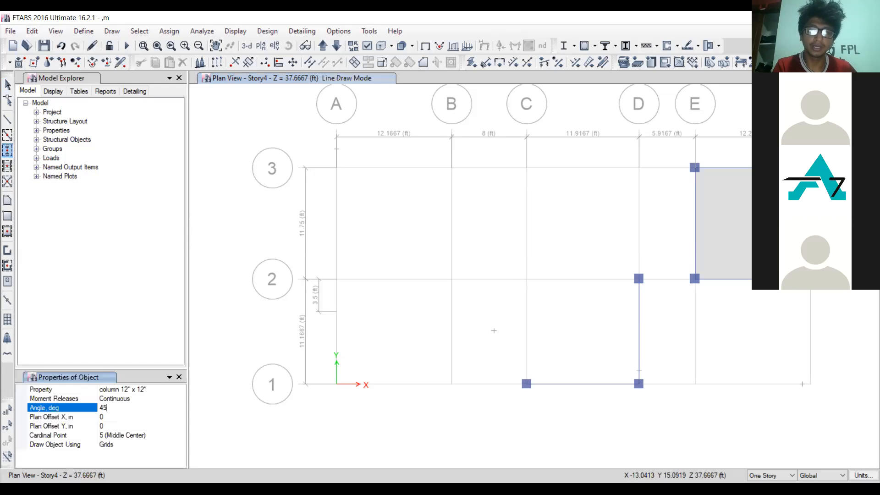
pyautogui.click(526, 279)
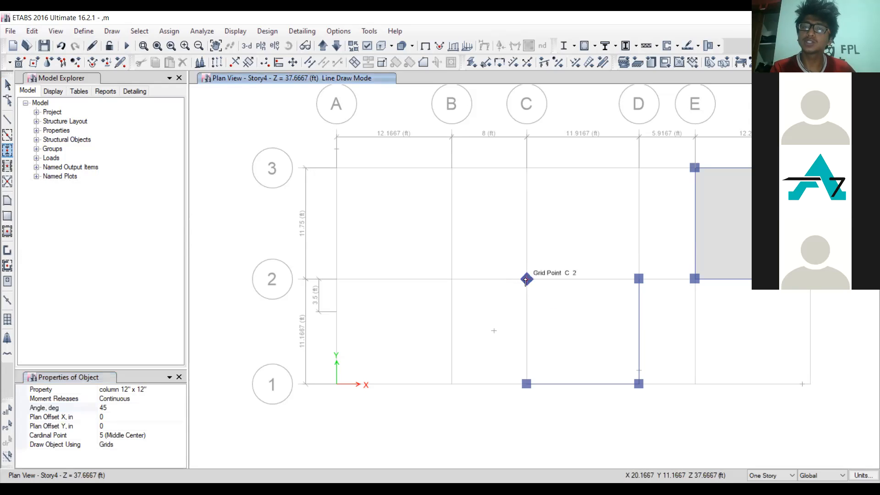
pyautogui.press('Escape')
# Step: Delete the 45-degree column at grid point C2
pyautogui.moveTo(510, 266); pyautogui.dragTo(557, 307)
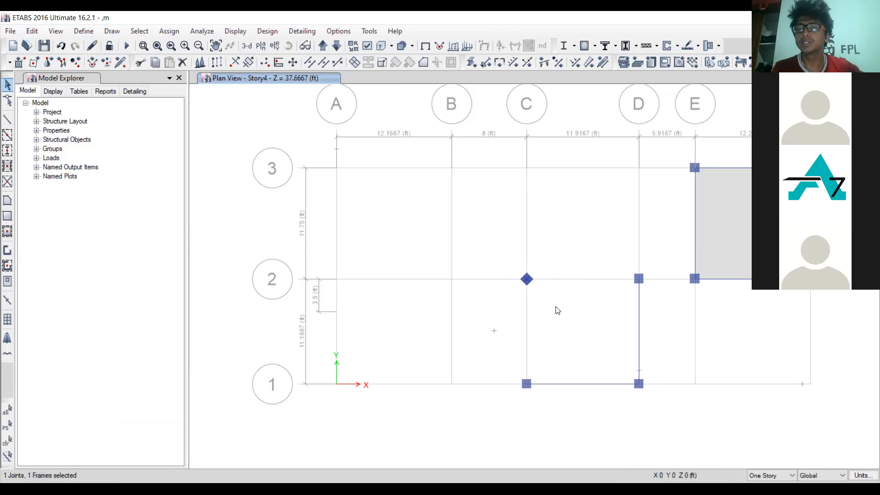
pyautogui.click(32, 32)
pyautogui.click(77, 127)
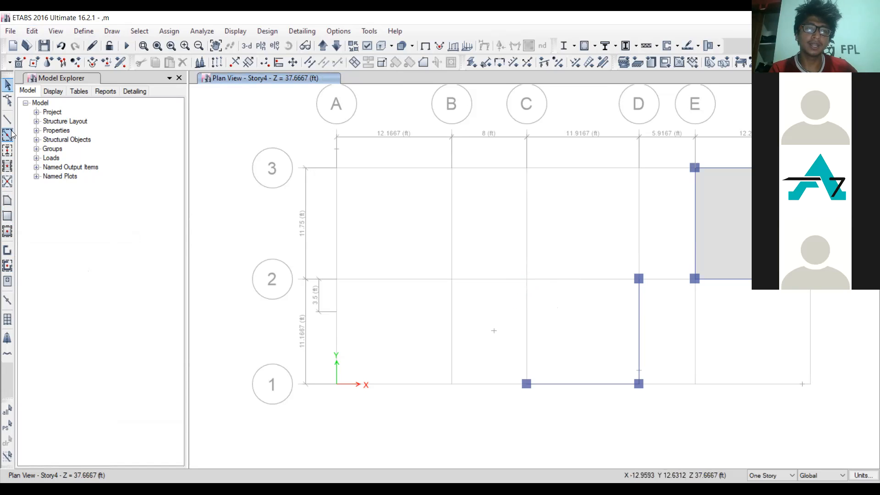
# Step: Place a column 12" x 12" from grid point C2 with angle 0 and Plan Offset X 24 in
pyautogui.click(9, 152)
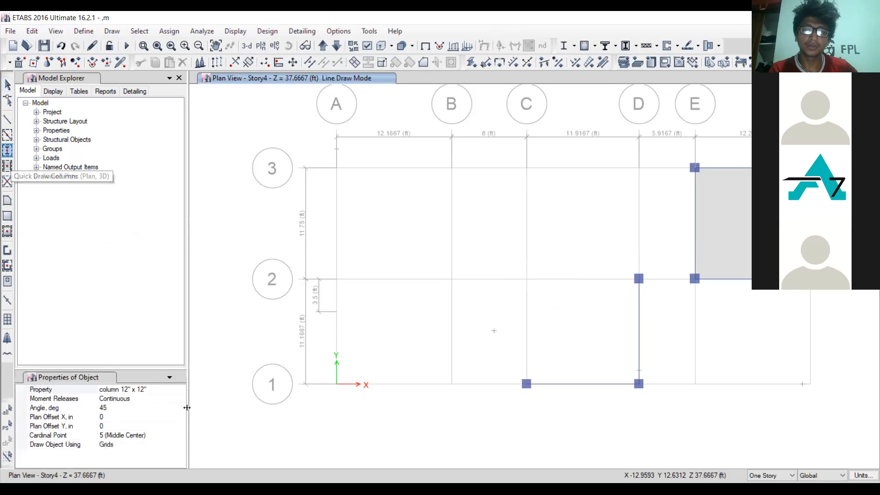
pyautogui.click(149, 405)
pyautogui.press('BackSpace')
pyautogui.press('BackSpace')
pyautogui.write('0')
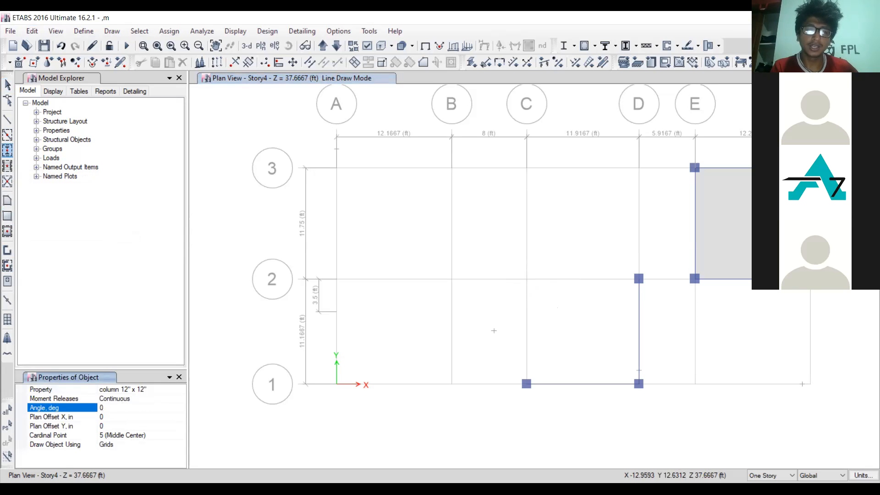
pyautogui.click(111, 416)
pyautogui.press('BackSpace')
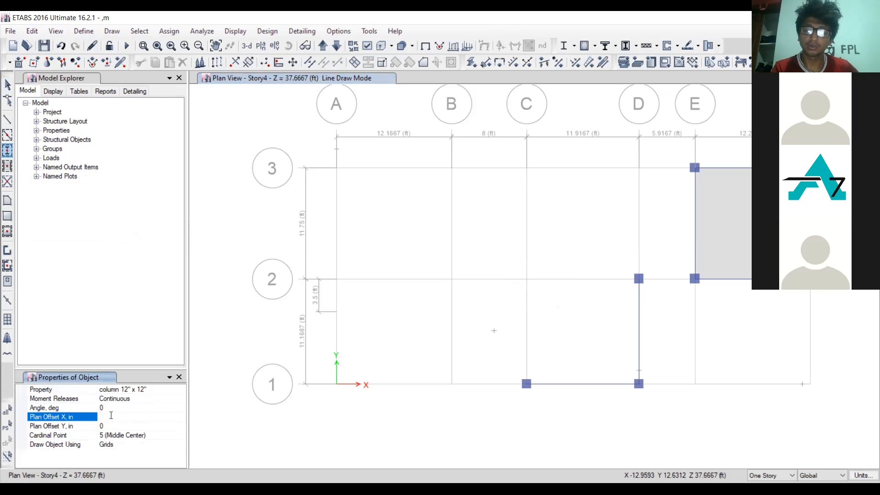
pyautogui.write('0')
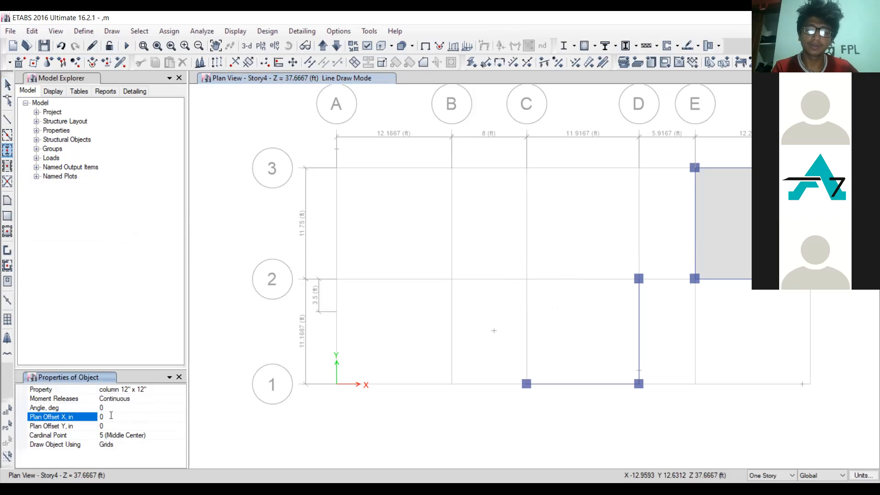
pyautogui.press('BackSpace')
pyautogui.write('24')
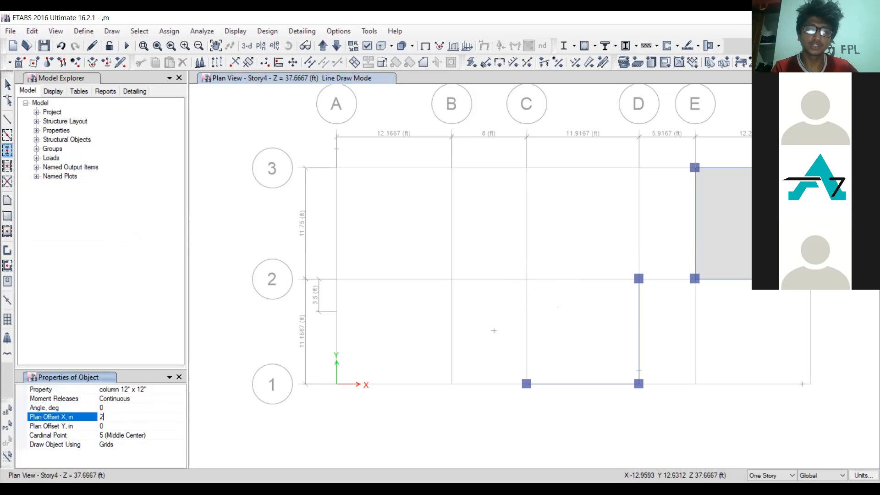
pyautogui.click(527, 280)
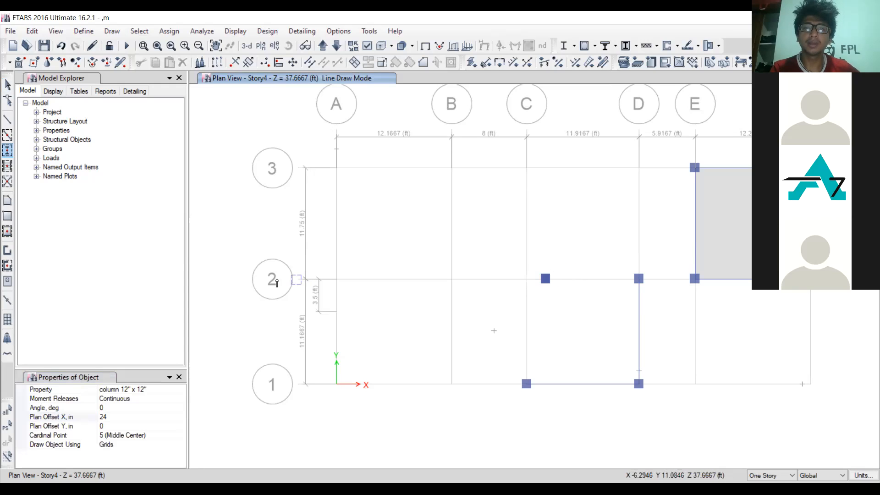
pyautogui.press('Escape')
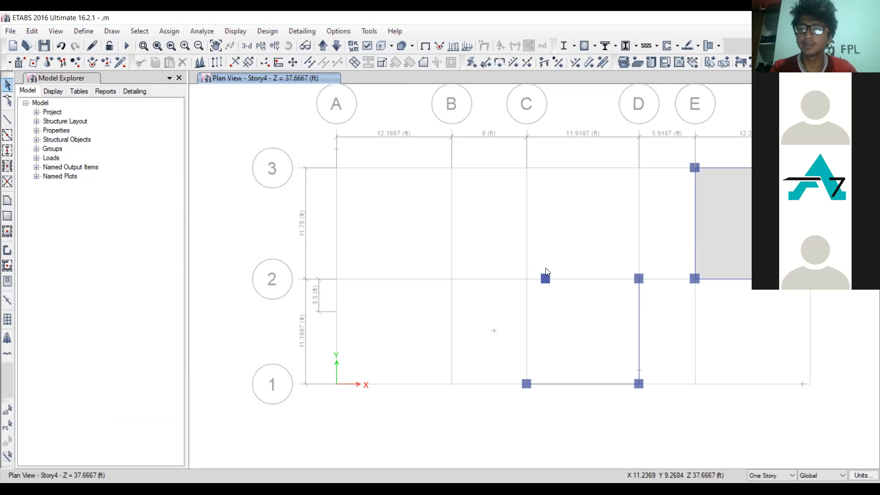
pyautogui.click(7, 121)
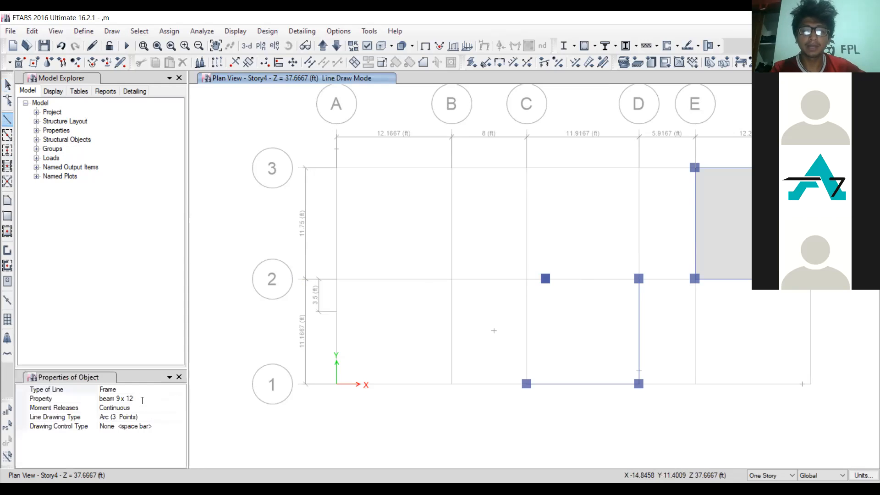
pyautogui.click(181, 398)
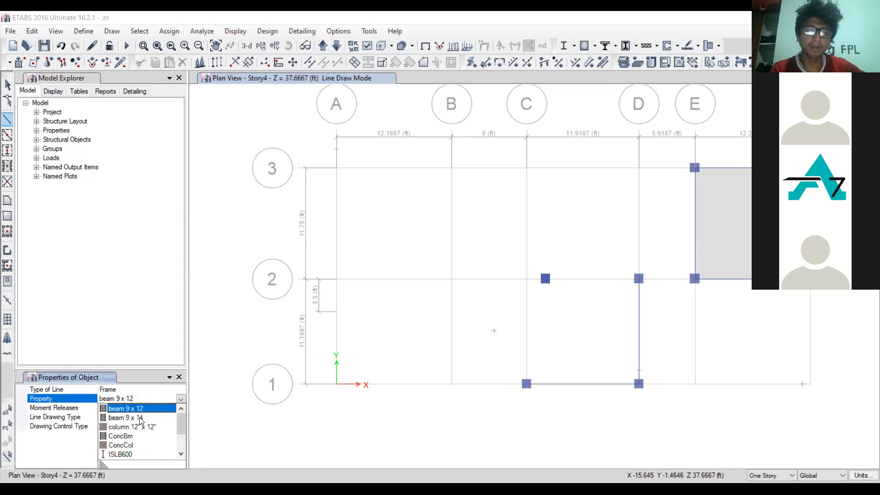
pyautogui.click(126, 417)
pyautogui.click(528, 386)
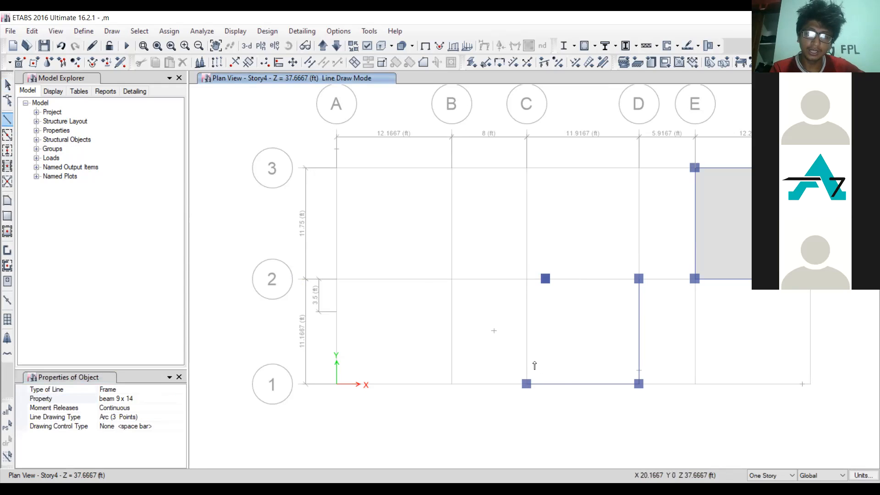
pyautogui.click(545, 279)
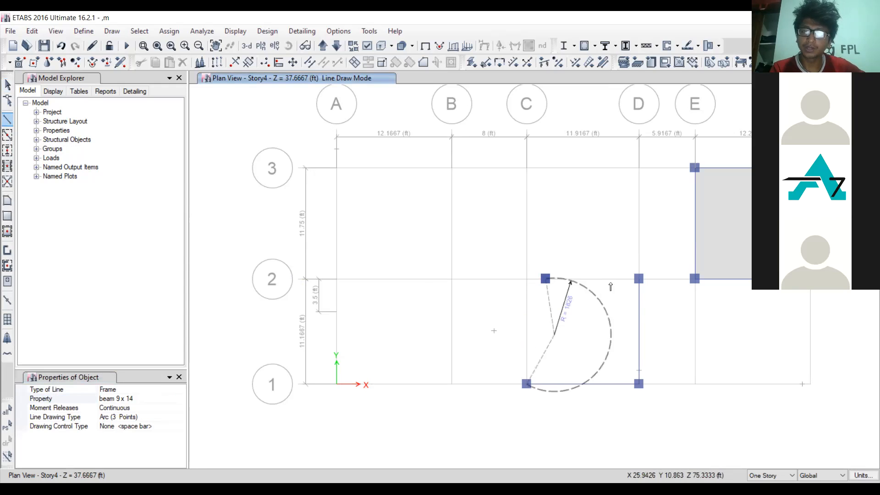
pyautogui.press('Escape')
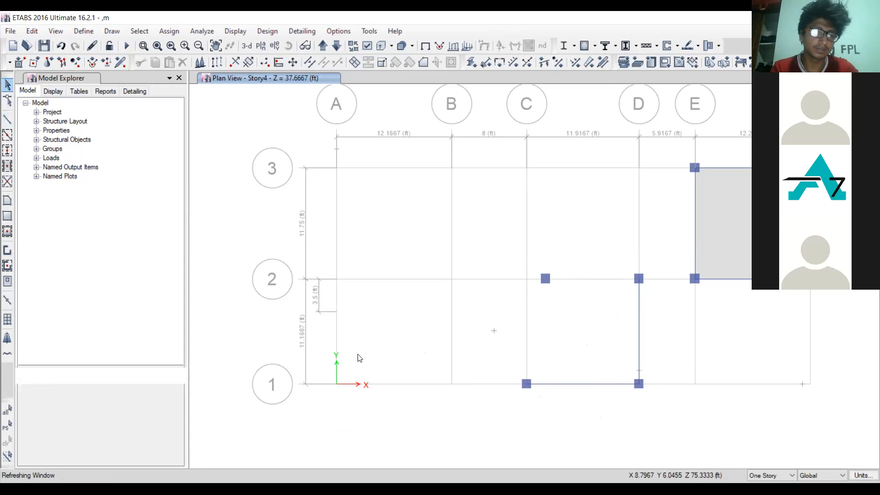
pyautogui.click(8, 121)
pyautogui.click(139, 399)
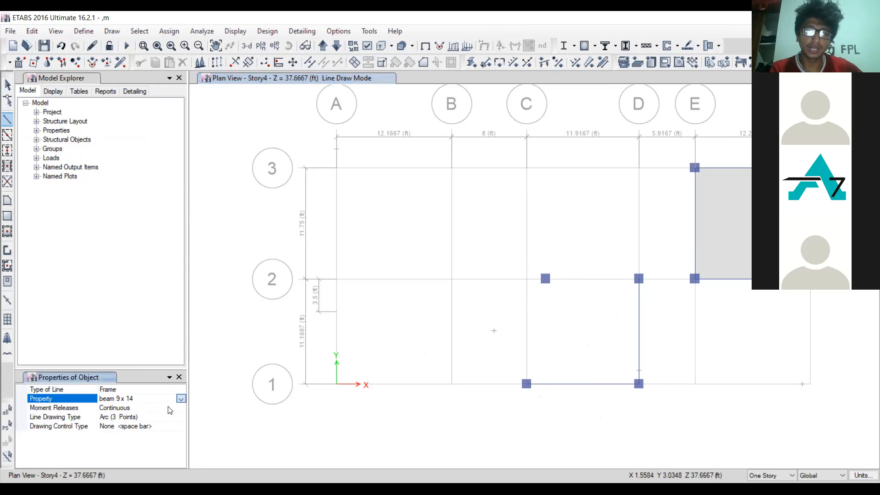
pyautogui.click(181, 399)
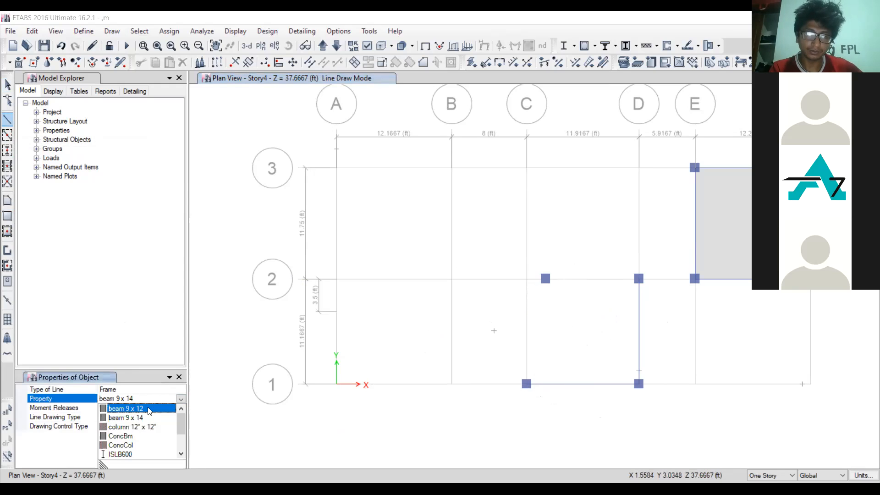
pyautogui.click(137, 408)
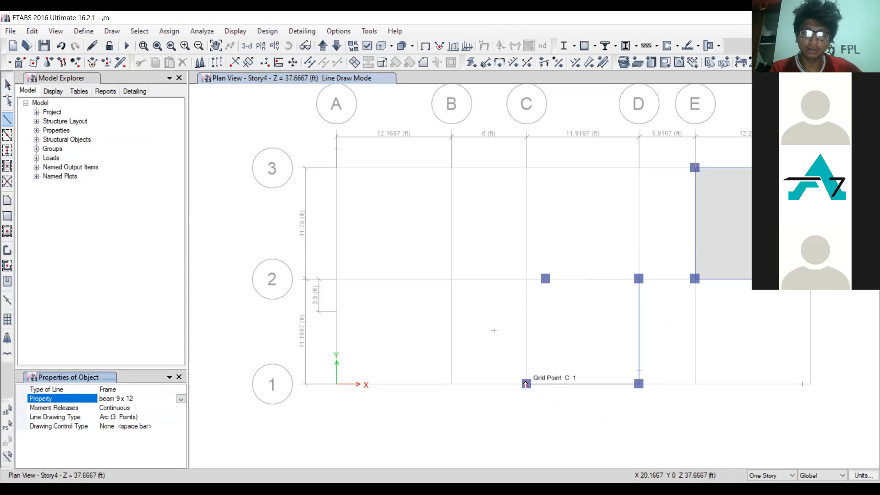
pyautogui.click(526, 385)
pyautogui.click(544, 279)
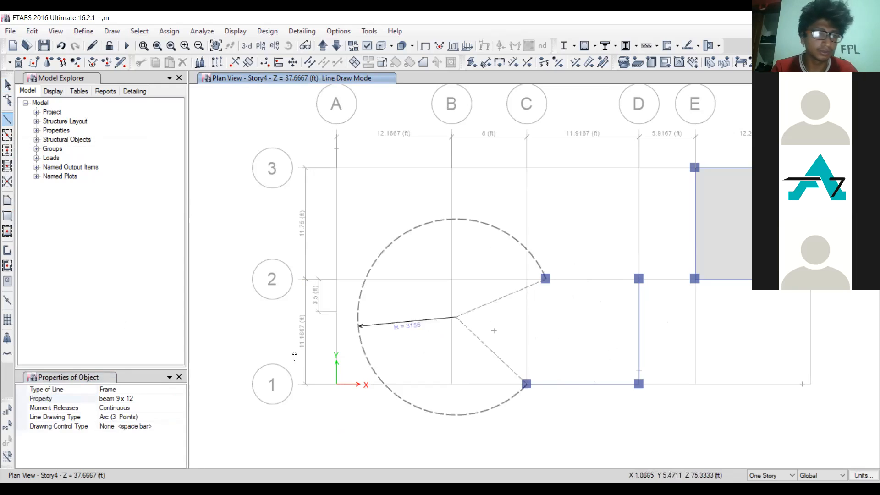
pyautogui.press('Escape')
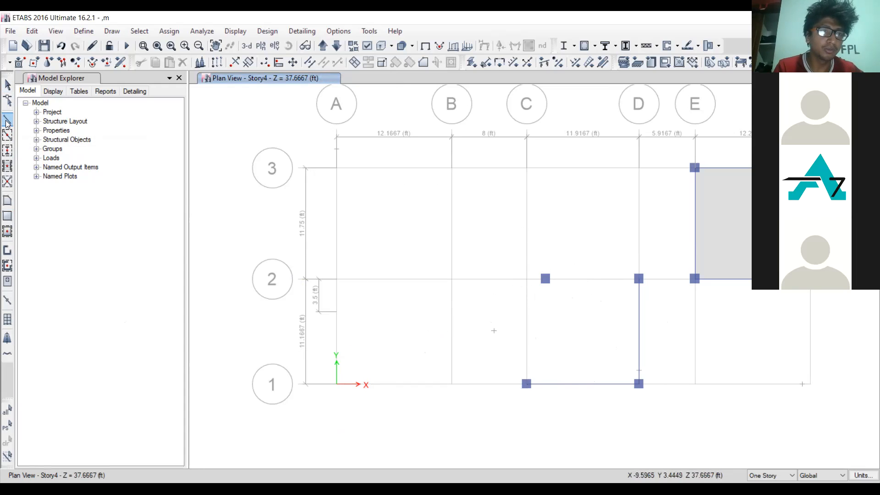
# Step: Draw straight beam 9 x 14 frames from grid point C1 to the offset column near C2, and on to grid point D2
pyautogui.click(6, 121)
pyautogui.click(183, 400)
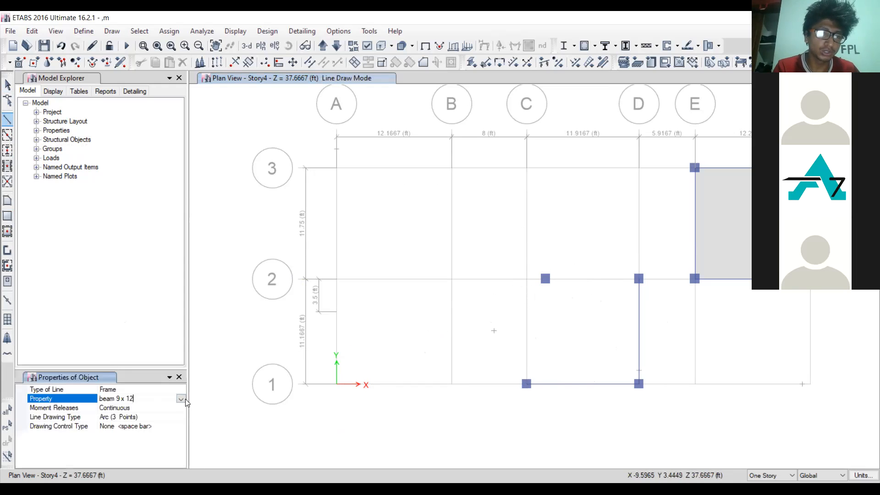
pyautogui.click(165, 402)
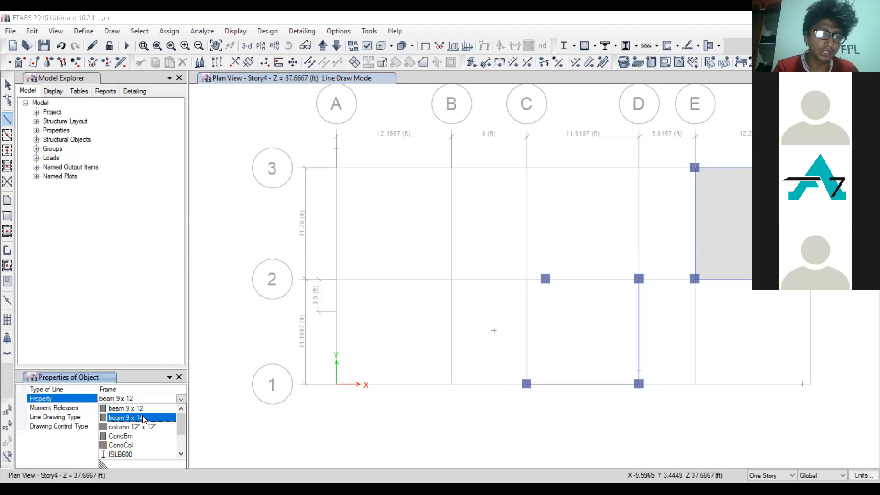
pyautogui.click(142, 418)
pyautogui.click(174, 417)
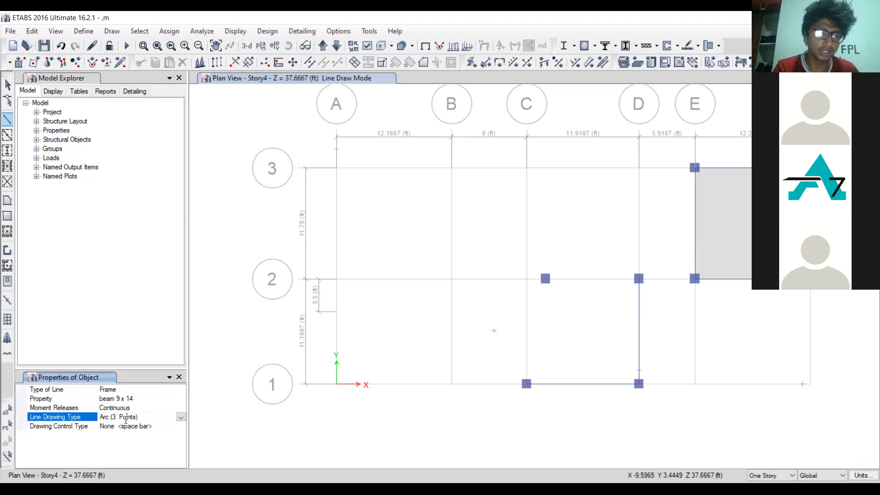
pyautogui.click(181, 417)
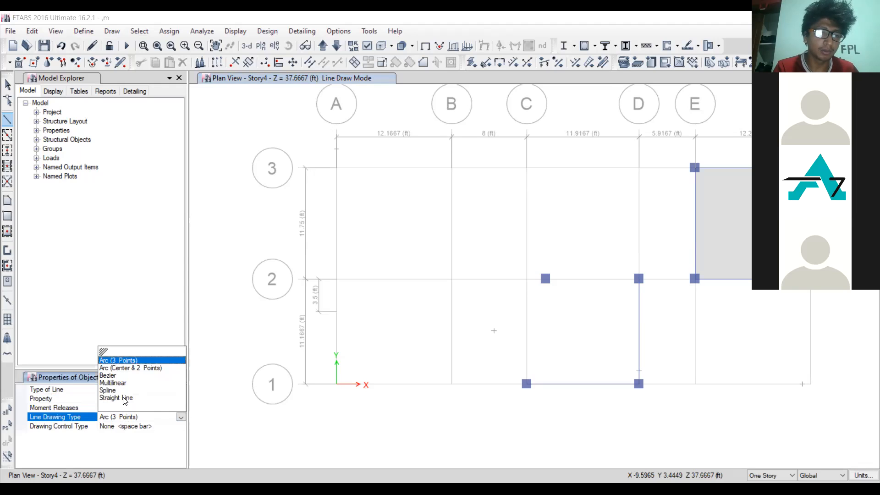
pyautogui.click(126, 399)
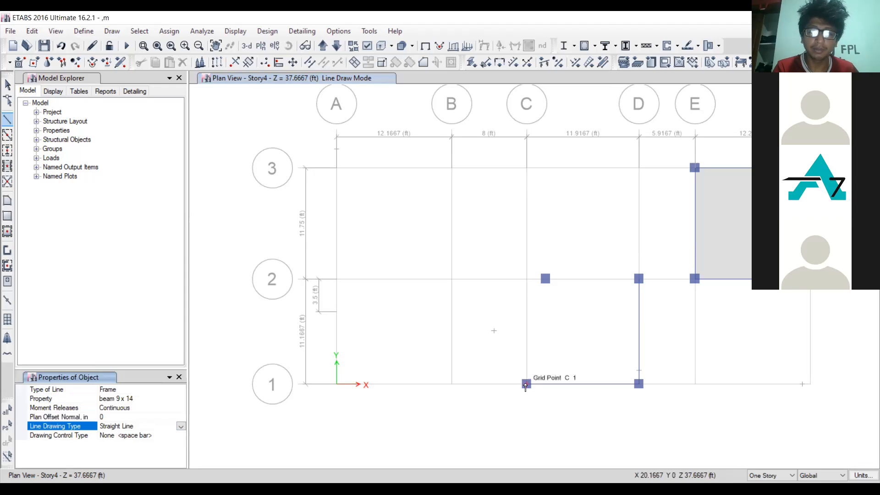
pyautogui.click(526, 385)
pyautogui.click(545, 278)
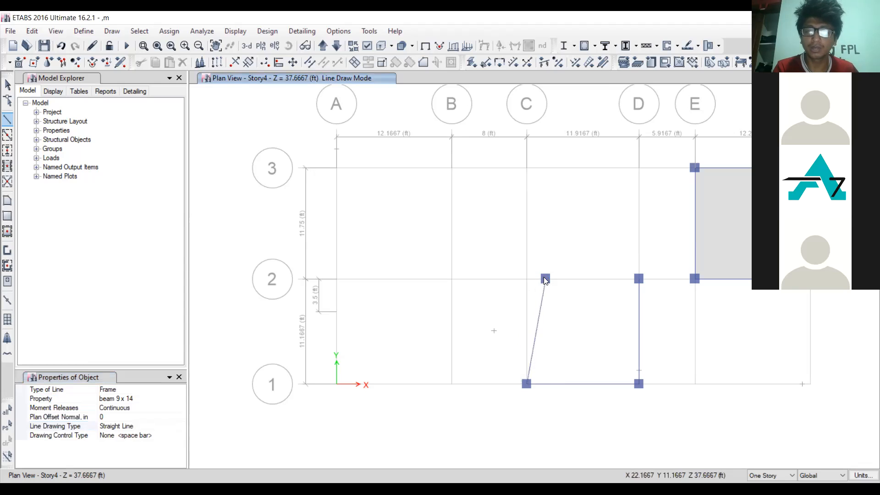
pyautogui.click(639, 278)
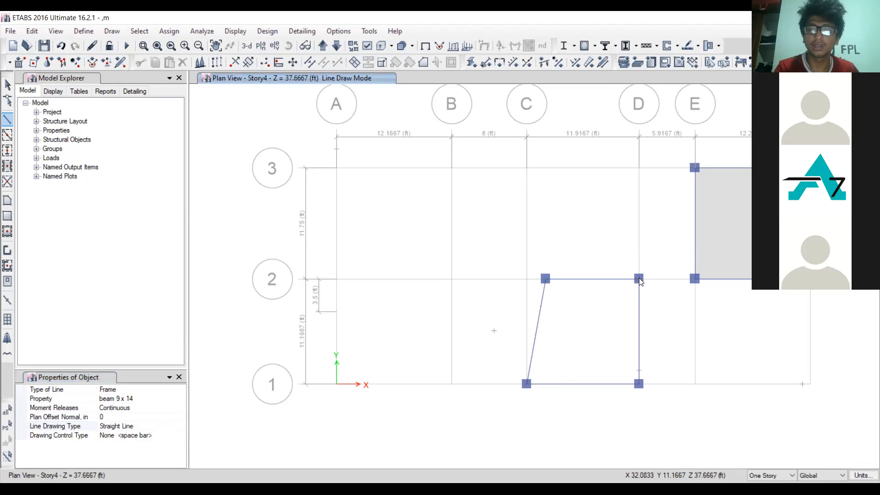
pyautogui.press('Escape')
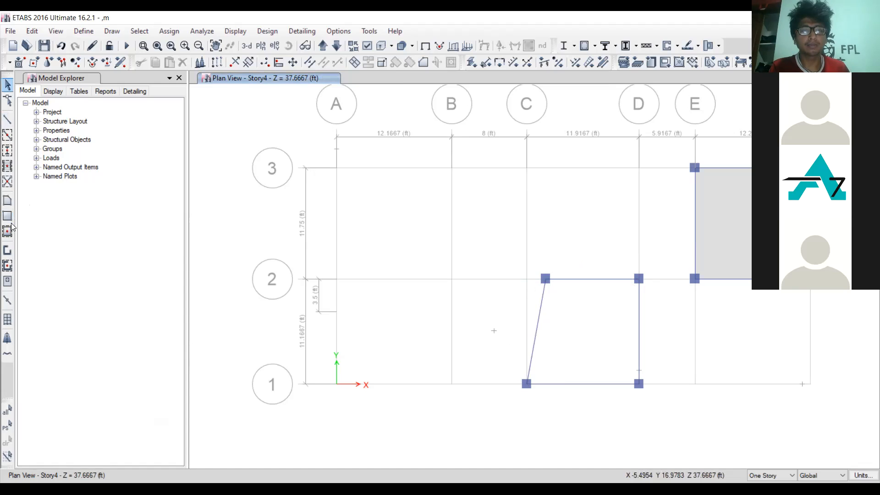
# Step: Draw a Slab 5" area with straight edges through grid points D1 and D2, the offset column near C2, and C1
pyautogui.click(7, 200)
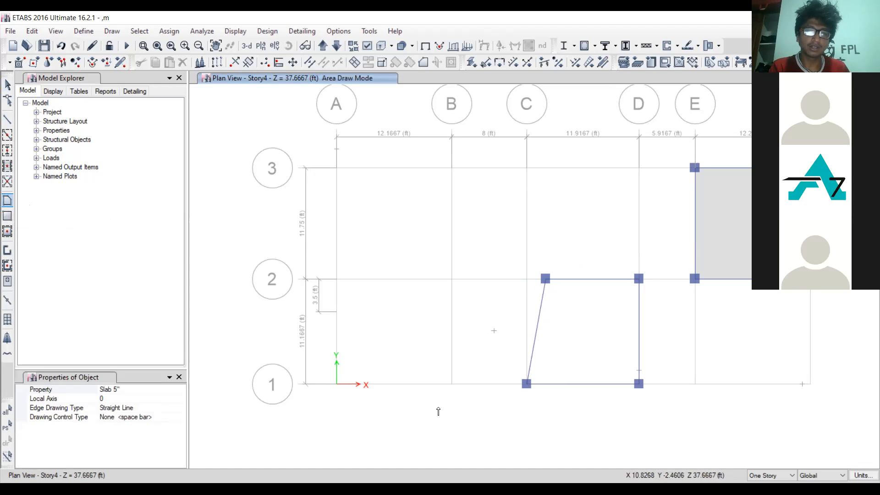
pyautogui.click(639, 384)
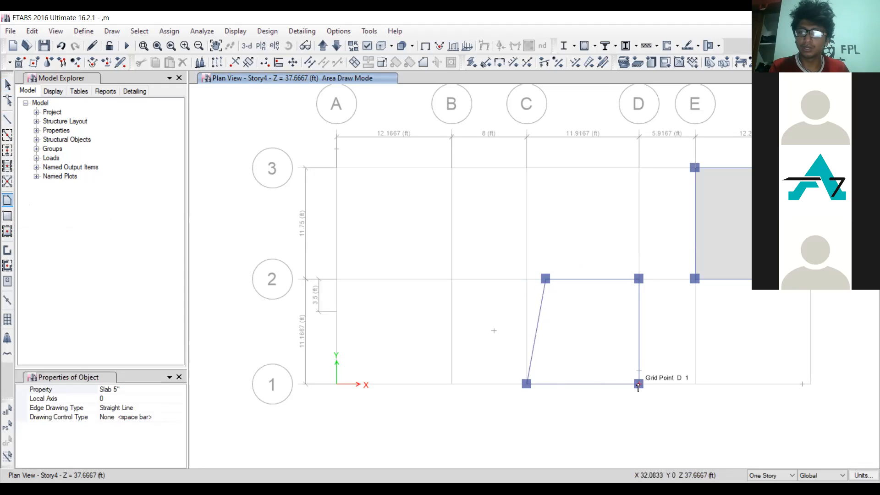
pyautogui.click(639, 279)
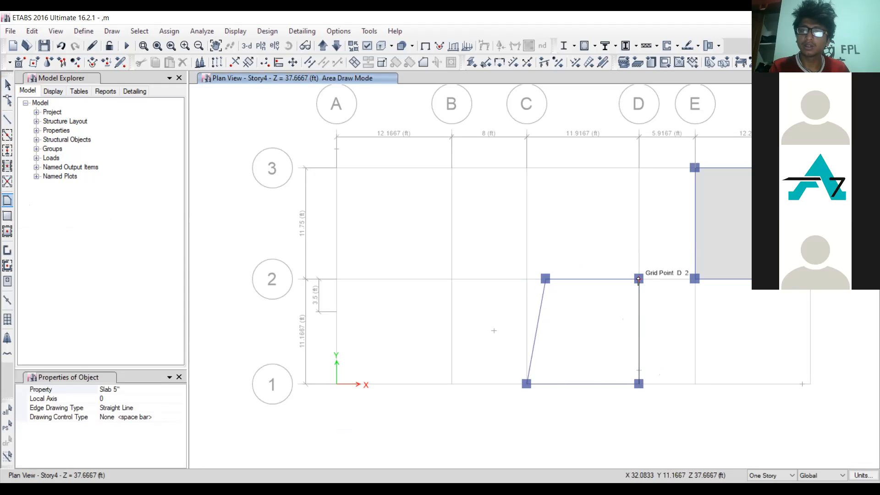
pyautogui.click(545, 279)
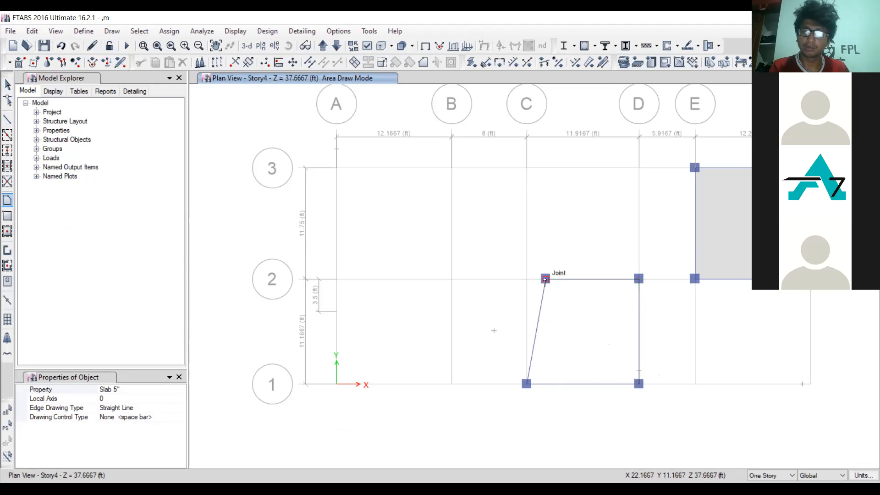
pyautogui.click(527, 385)
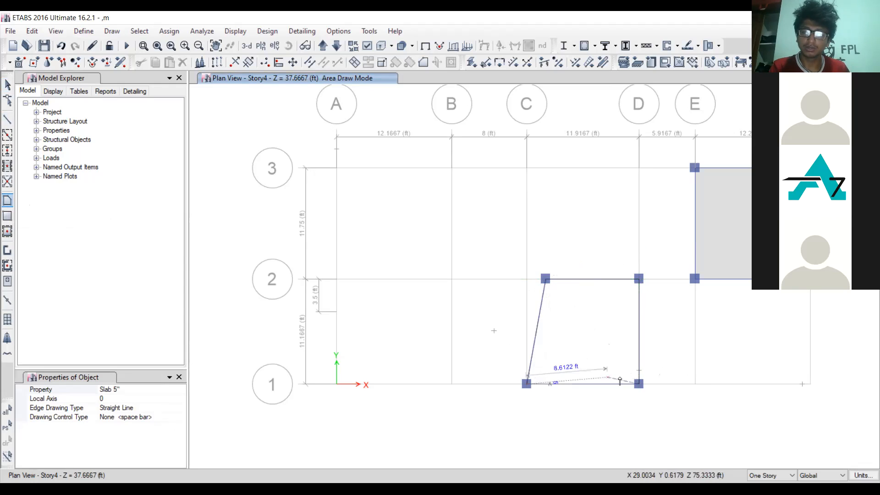
pyautogui.click(638, 384)
pyautogui.press('Return')
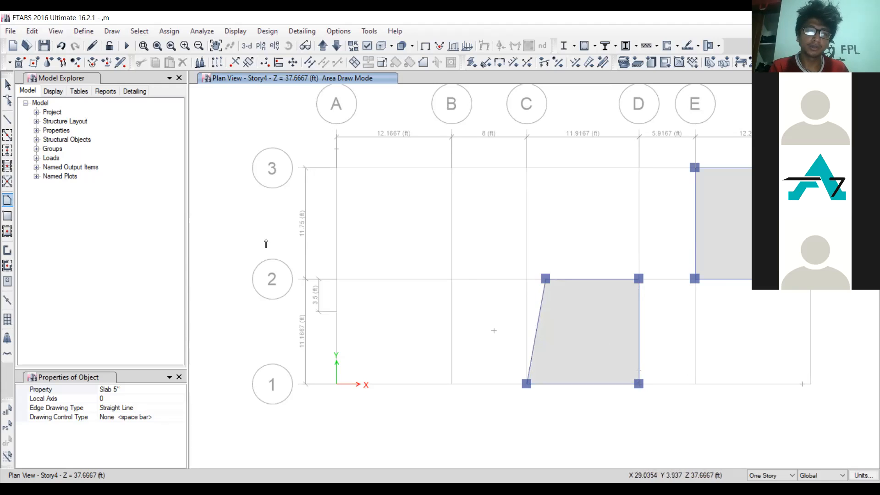
pyautogui.click(6, 202)
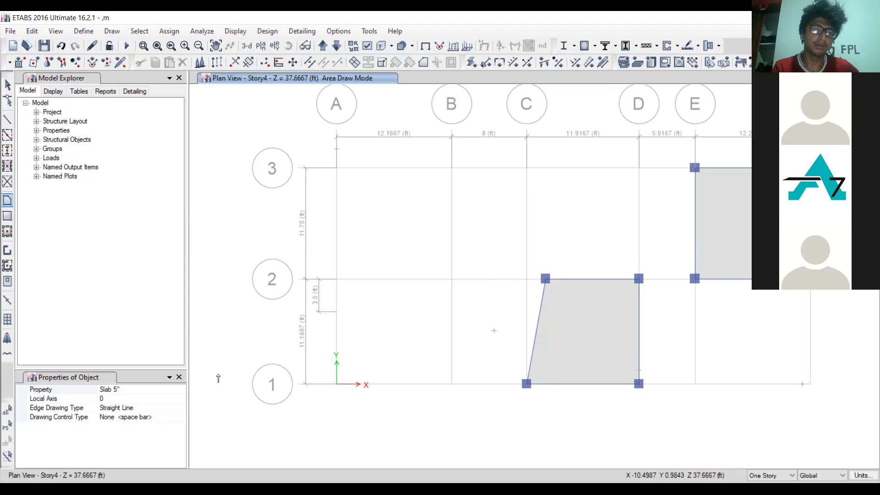
pyautogui.click(179, 378)
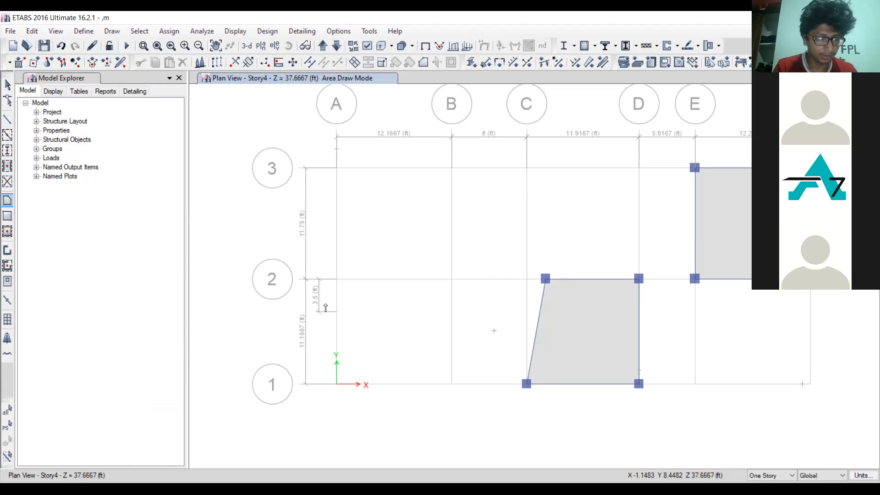
pyautogui.press('Escape')
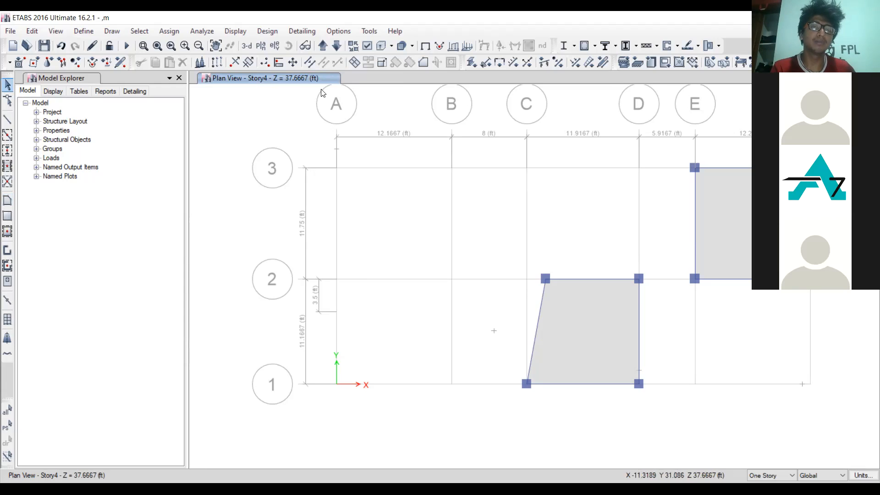
# Step: On the Story3 plan, draw a straight beam 9 x 12 between grids D and E along the inner edge of the opening near grid 3
pyautogui.click(336, 46)
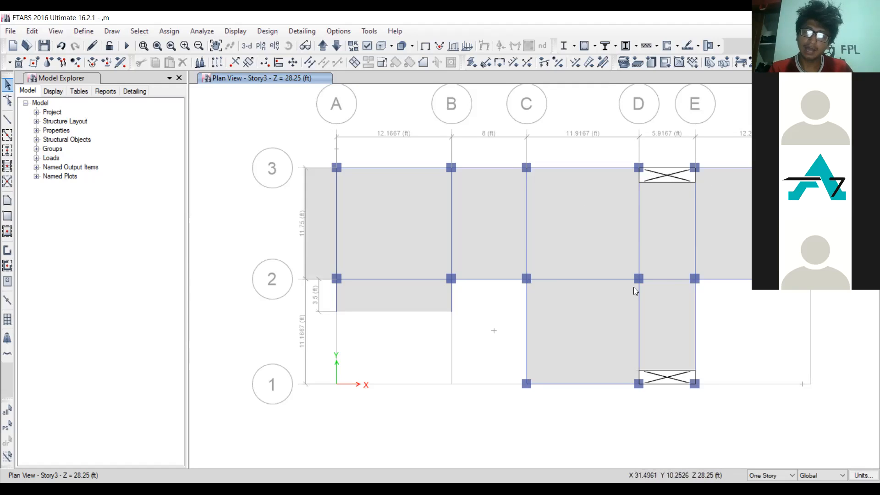
pyautogui.click(8, 118)
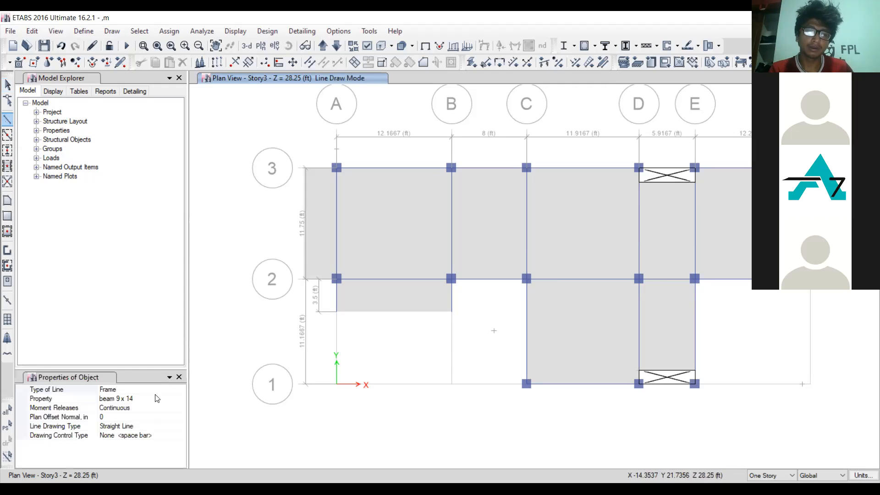
pyautogui.click(180, 399)
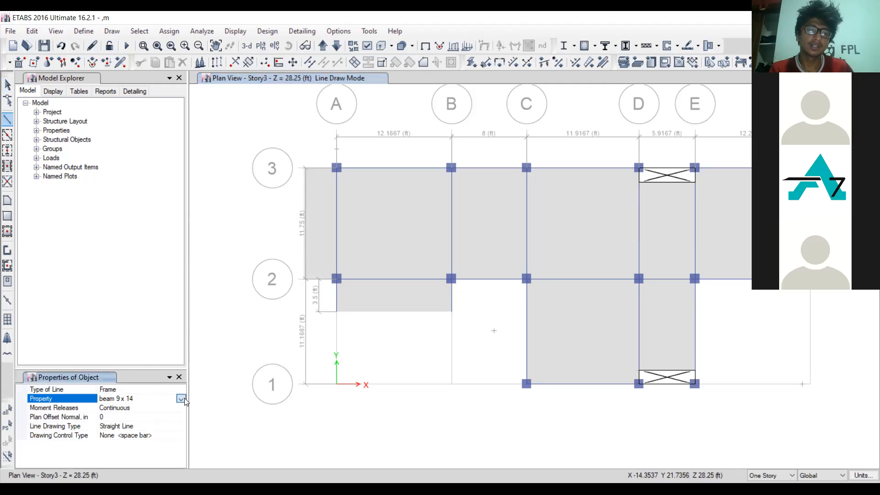
pyautogui.click(181, 398)
pyautogui.click(156, 409)
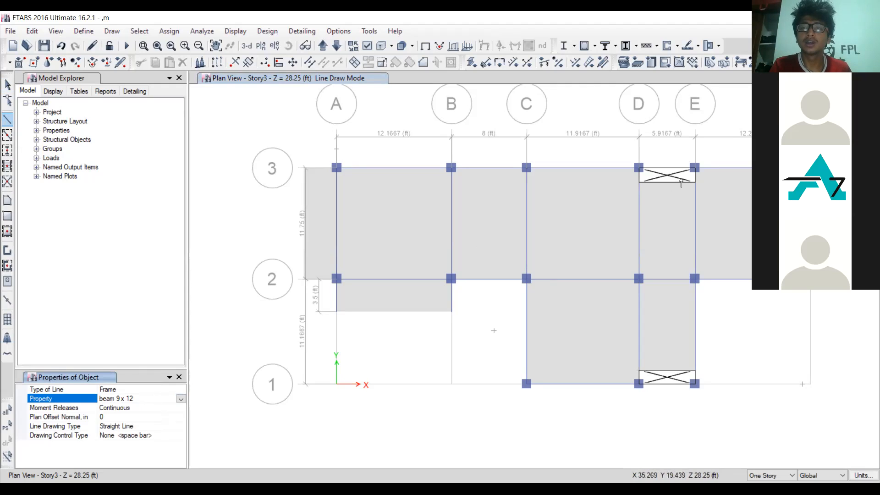
pyautogui.click(639, 182)
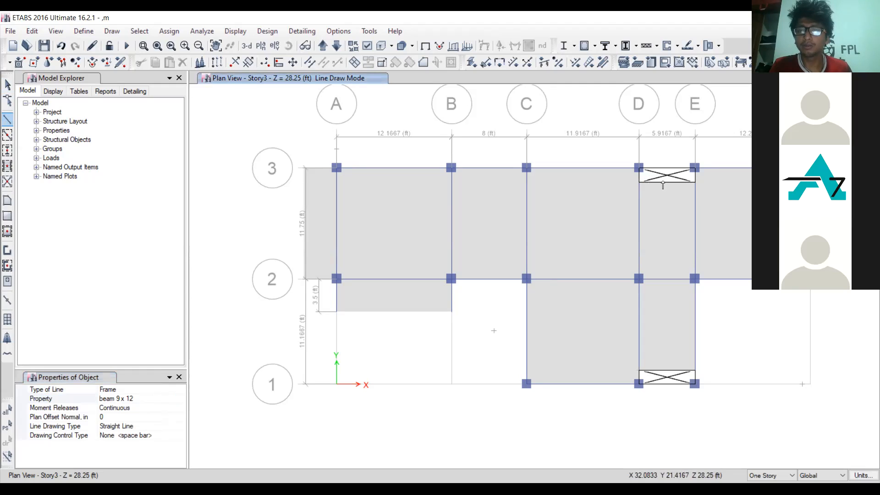
pyautogui.click(696, 182)
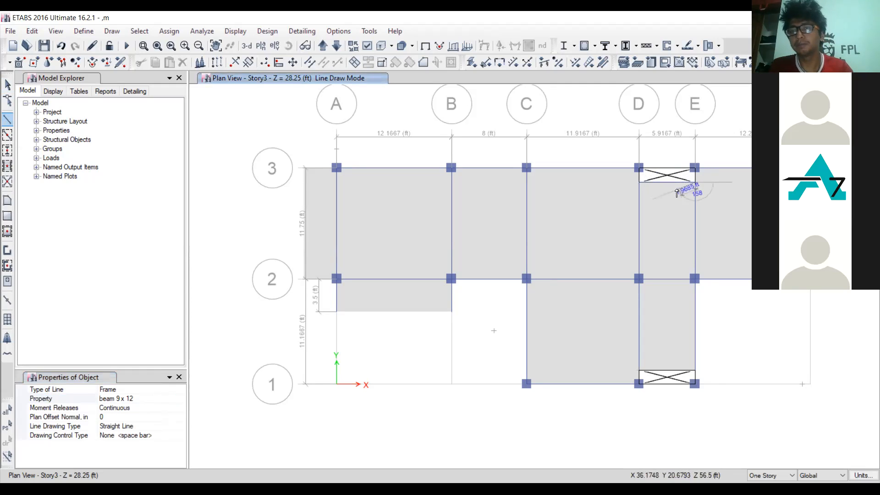
pyautogui.press('Escape')
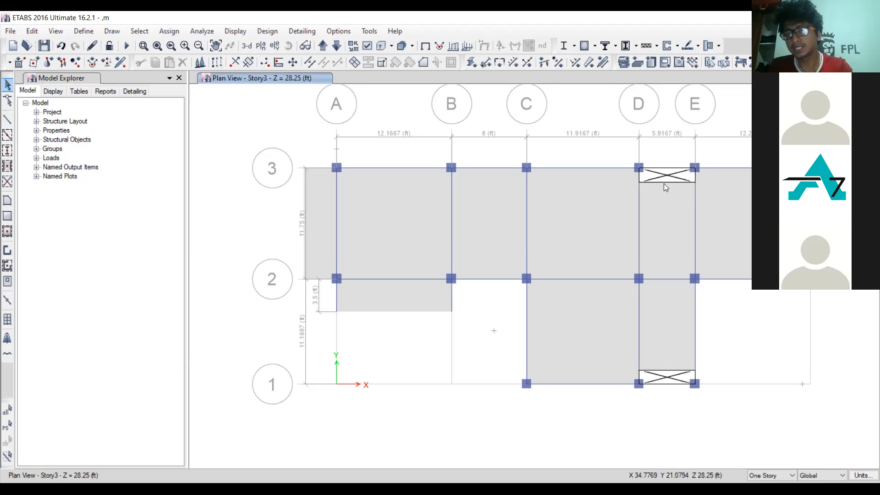
pyautogui.click(664, 183)
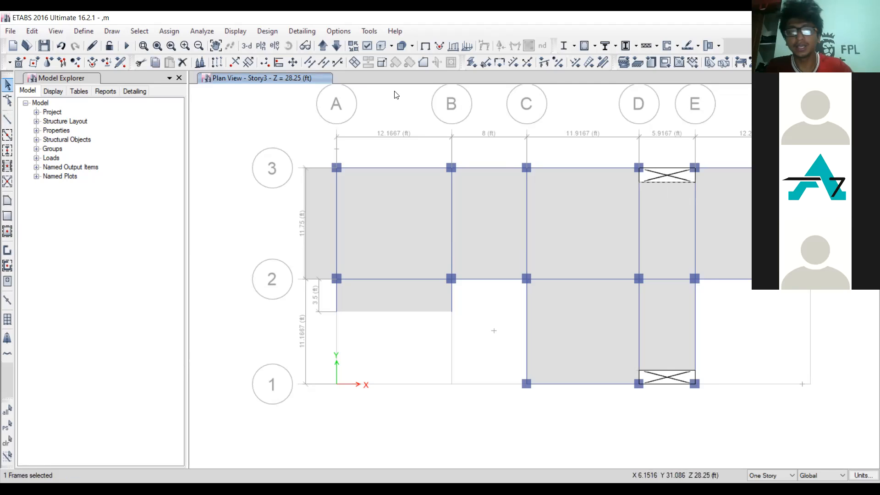
pyautogui.click(32, 31)
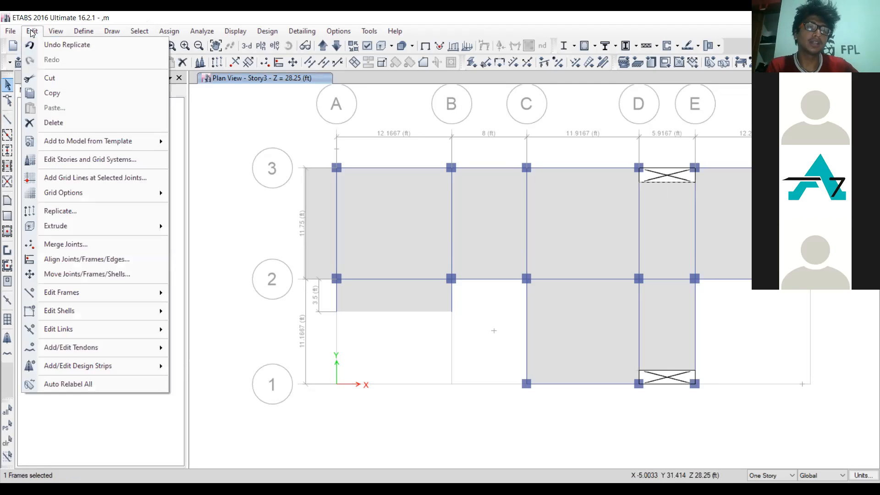
pyautogui.press('Escape')
pyautogui.press('Escape')
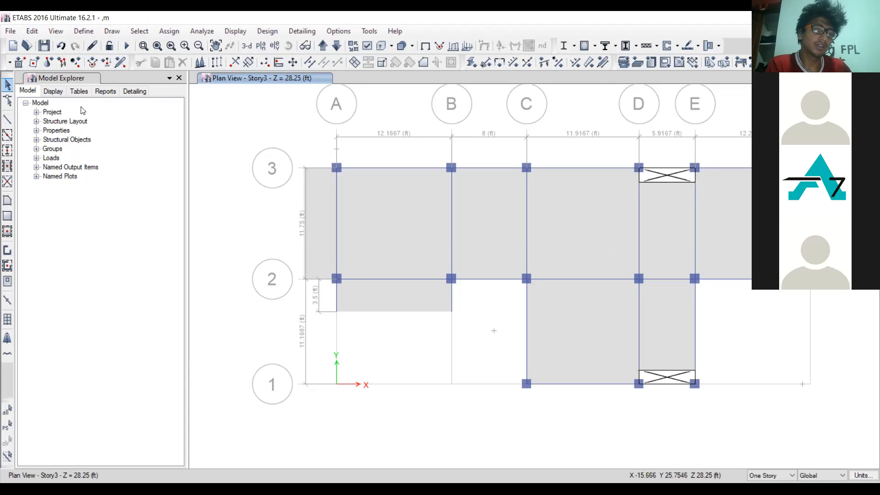
# Step: Quick-draw one secondary beam 9 x 14, parallel to Y, in the Story3 panel between grids A-B and 2-3
pyautogui.click(12, 169)
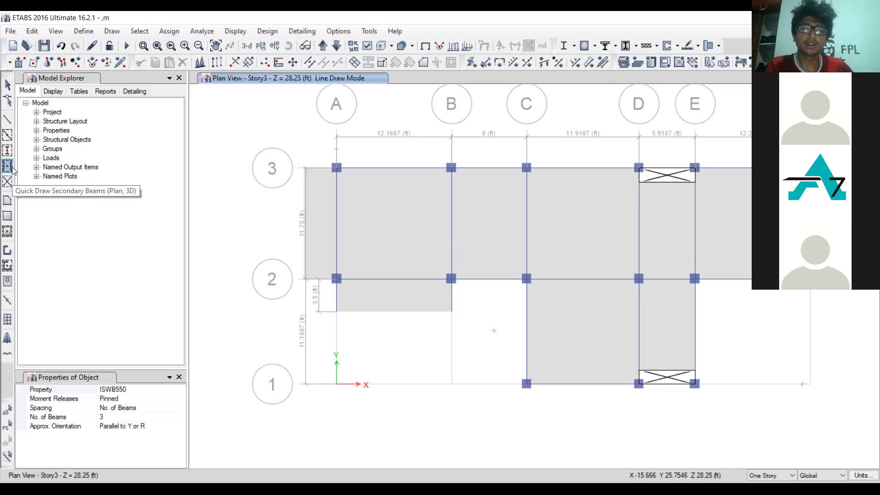
pyautogui.click(130, 390)
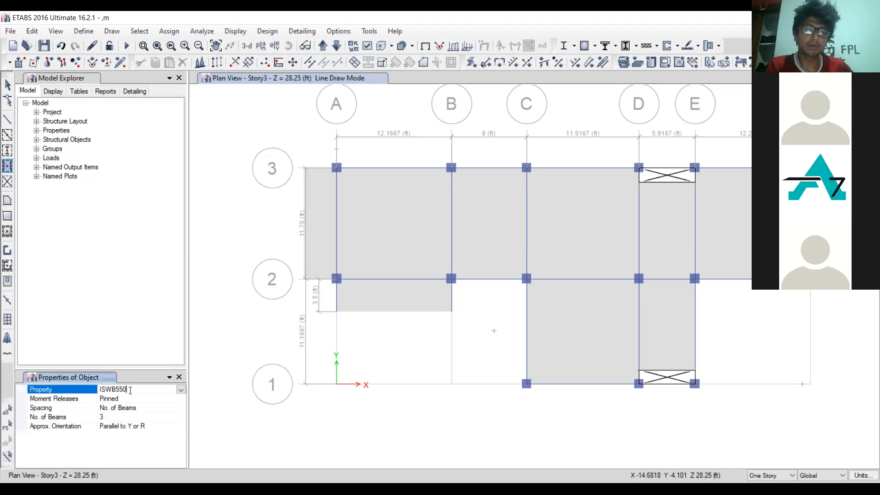
pyautogui.click(182, 390)
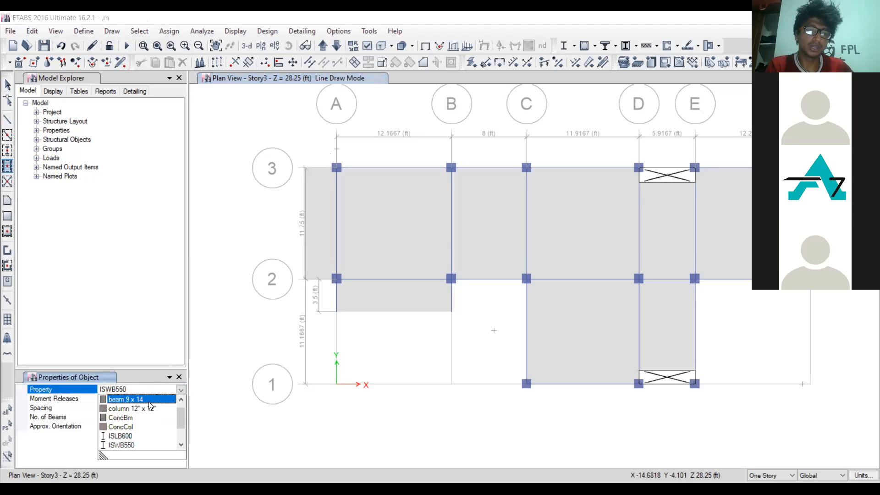
pyautogui.click(148, 401)
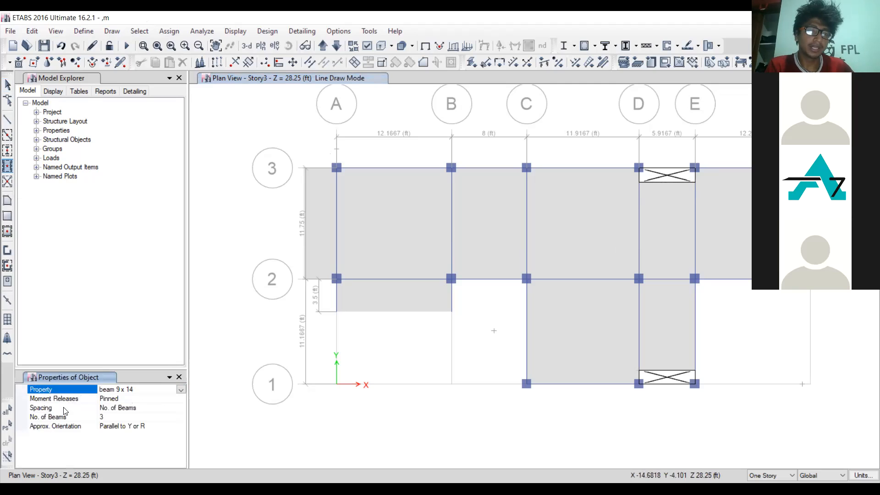
pyautogui.click(119, 409)
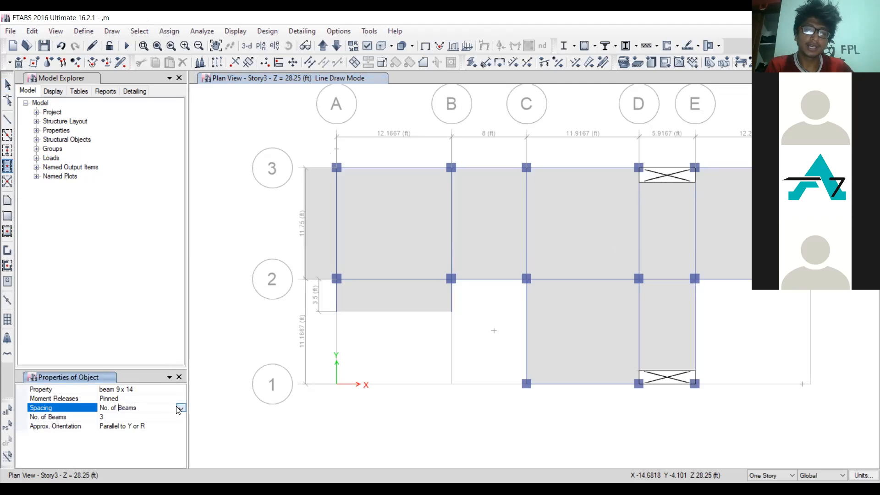
pyautogui.click(150, 409)
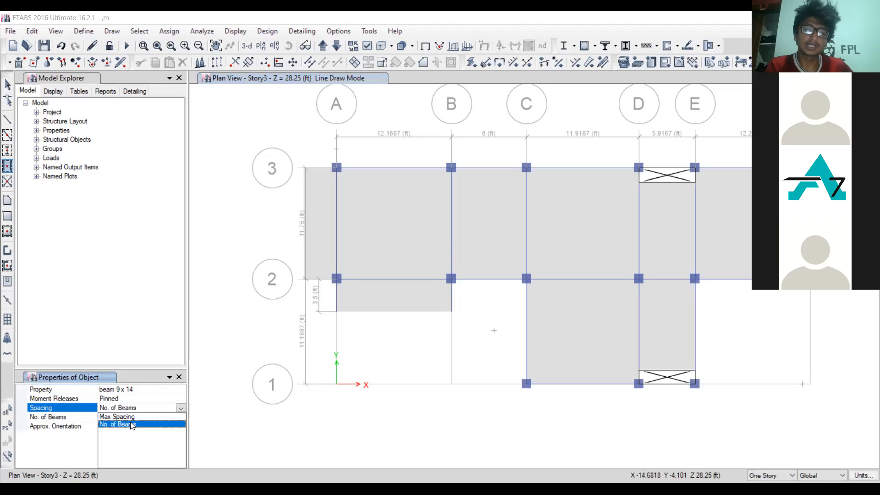
pyautogui.click(131, 426)
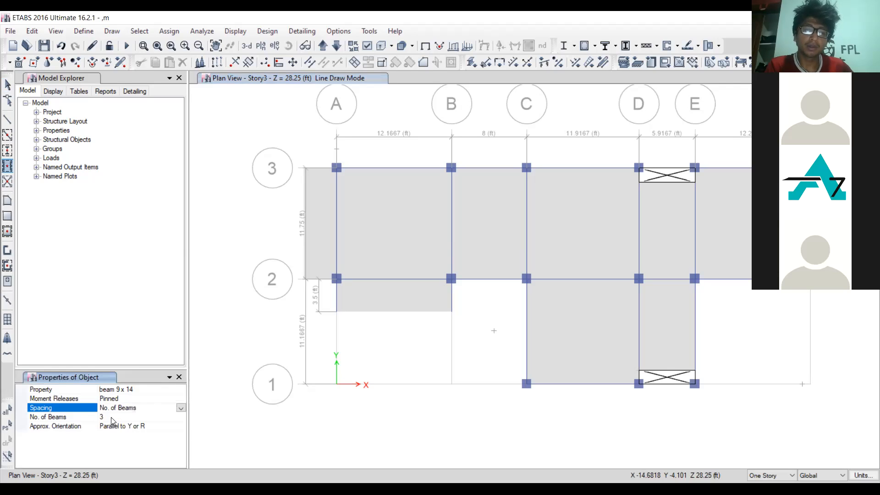
pyautogui.click(112, 417)
pyautogui.press('BackSpace')
pyautogui.write('1')
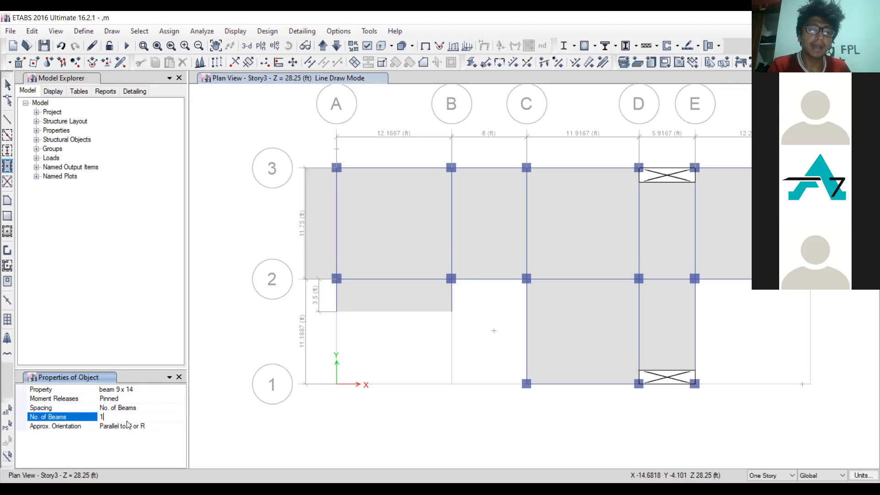
pyautogui.click(401, 210)
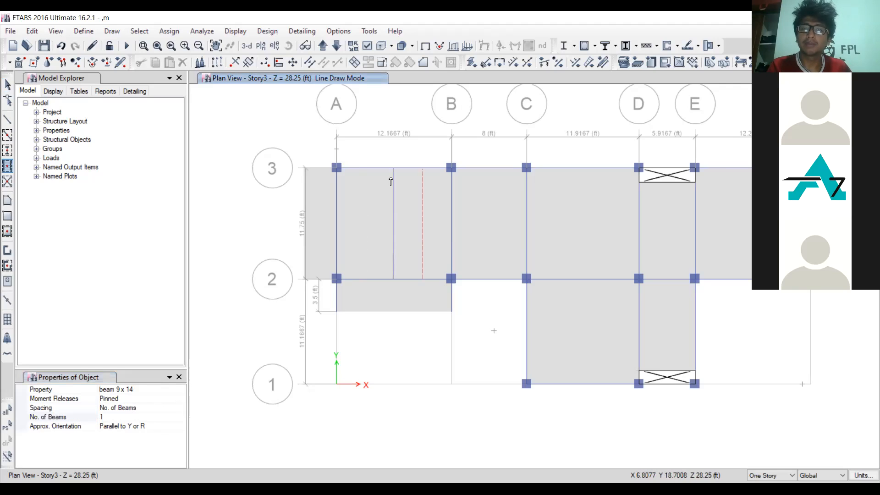
# Step: Set the secondary beam orientation to Parallel to X or T and add beams in both halves of panel A-B/2-3
pyautogui.click(132, 426)
pyautogui.click(180, 428)
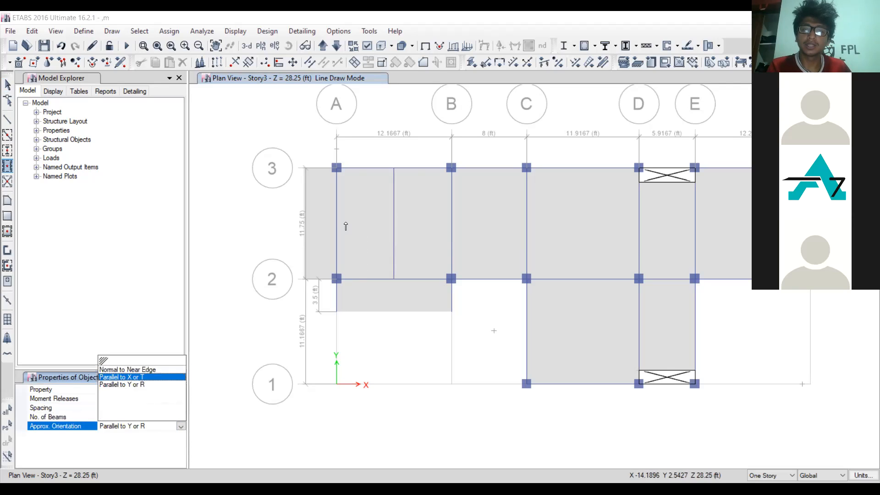
pyautogui.click(139, 376)
pyautogui.click(354, 220)
pyautogui.click(408, 218)
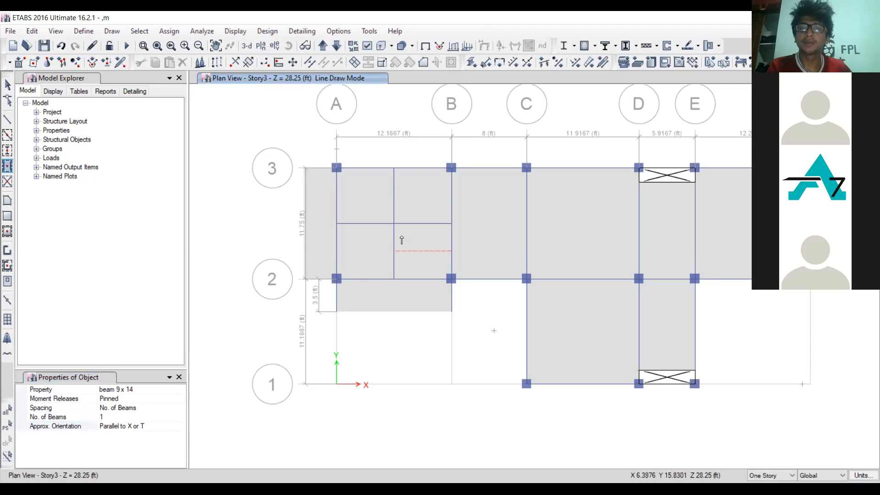
pyautogui.press('Escape')
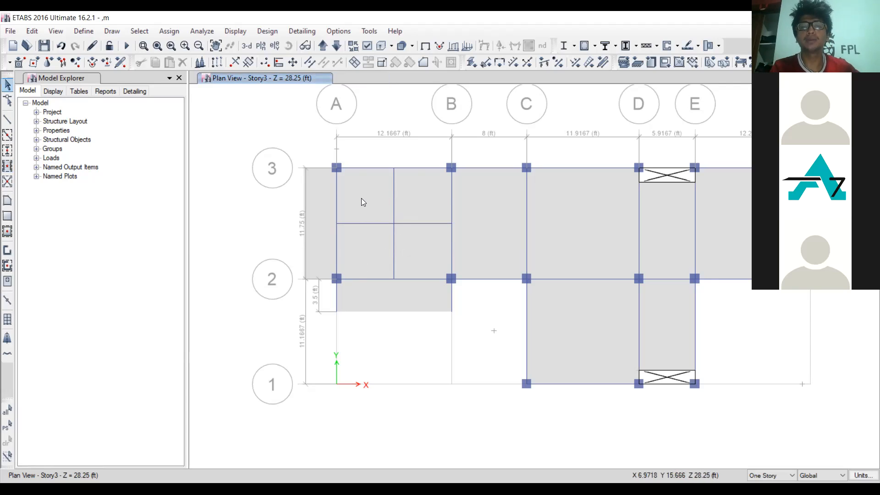
# Step: Delete the crossing secondary beams inside the panel between grids A-B and 2-3
pyautogui.moveTo(402, 236); pyautogui.dragTo(361, 197)
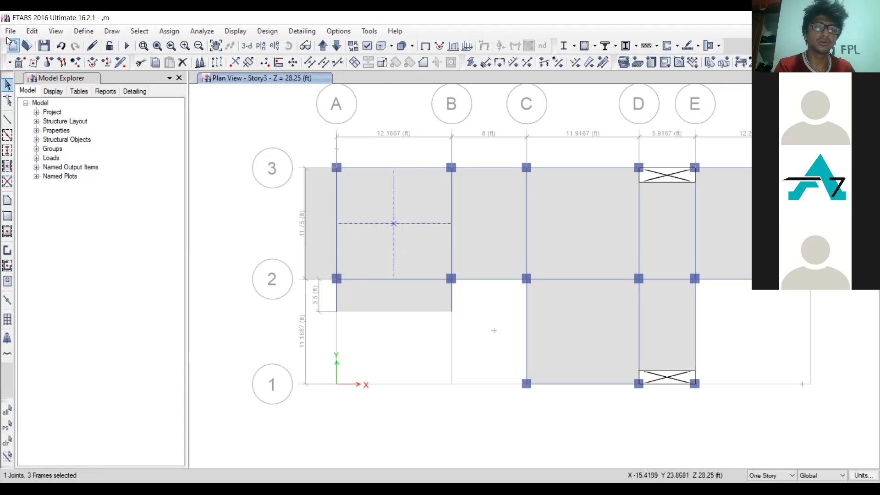
pyautogui.click(39, 32)
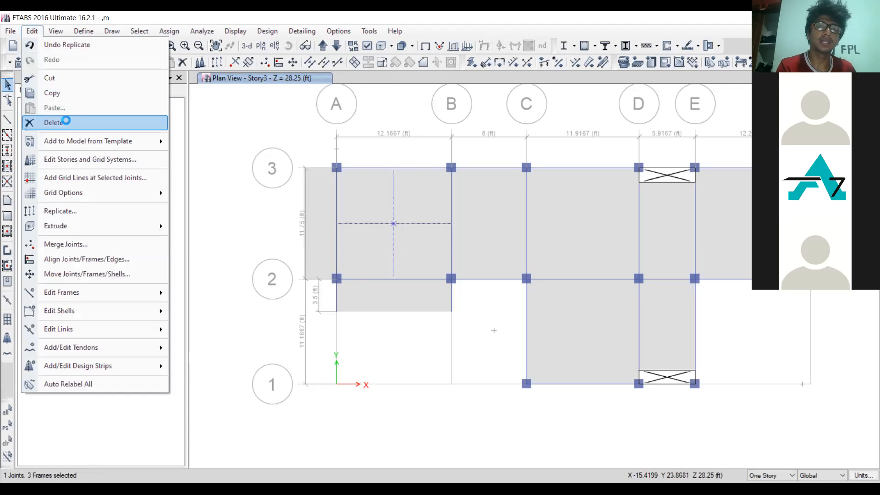
pyautogui.click(67, 123)
pyautogui.click(365, 170)
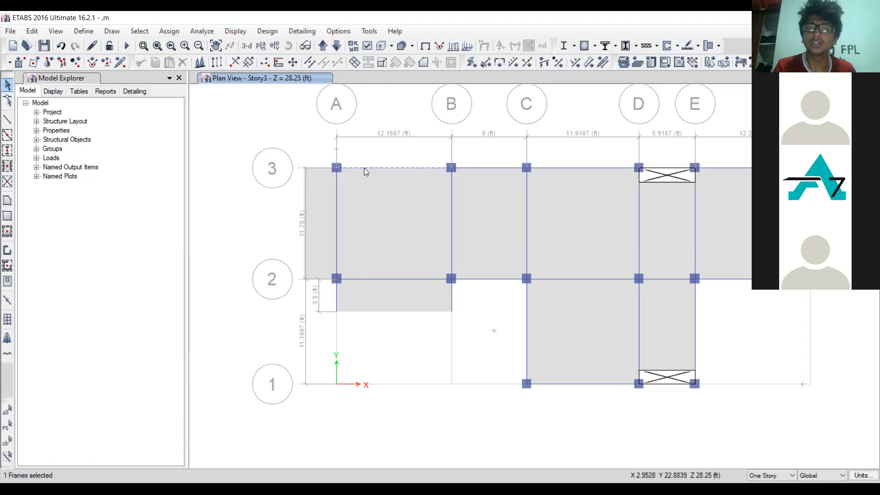
pyautogui.click(364, 169)
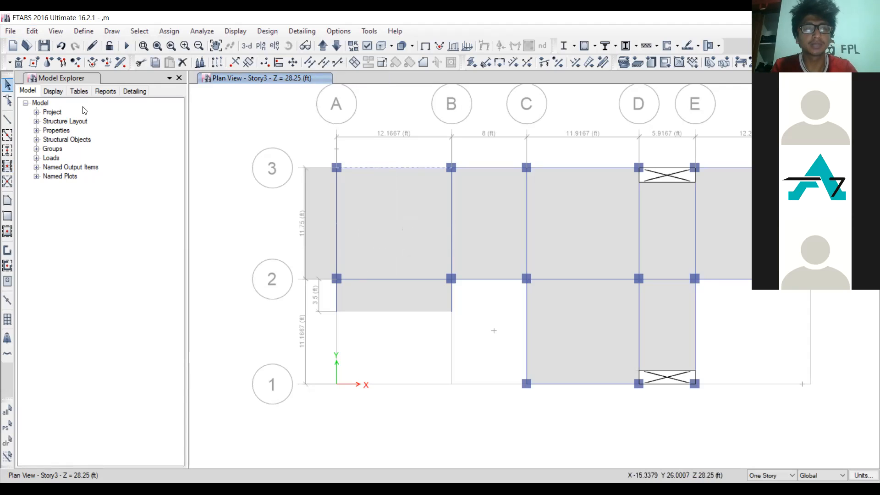
# Step: Start the quick beam-drawing command on the Story3 plan and go to its object properties
pyautogui.click(5, 134)
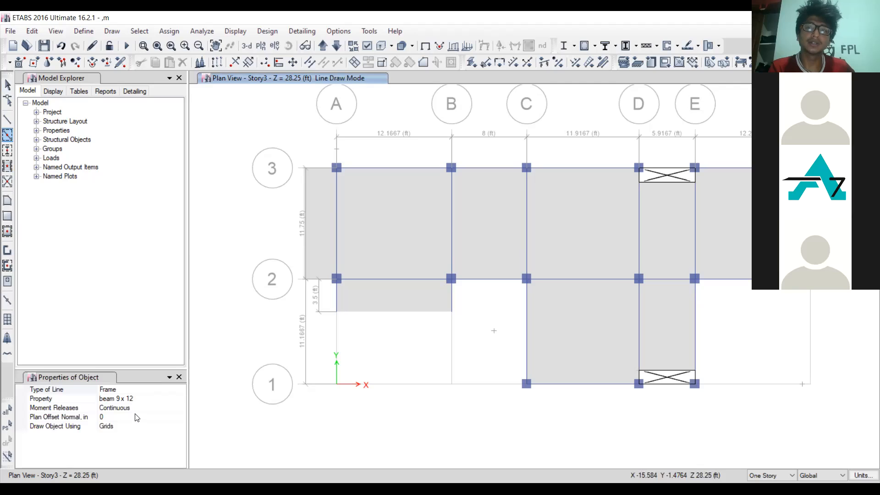
pyautogui.click(183, 377)
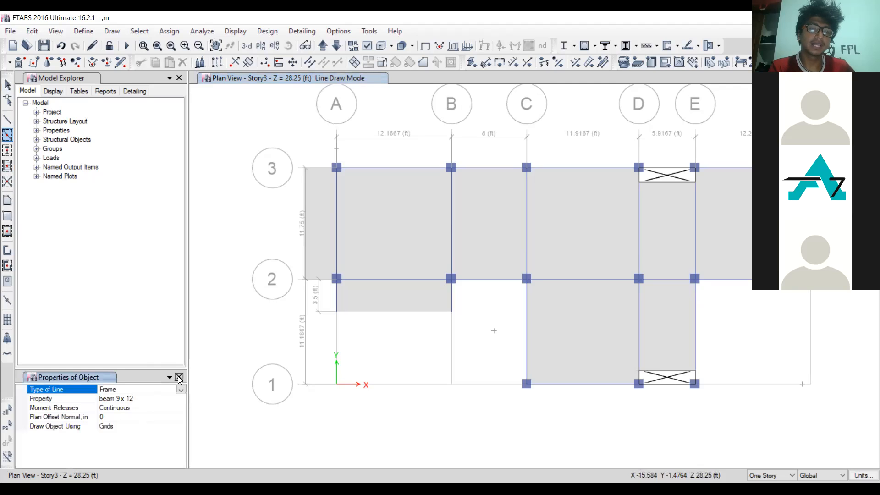
# Step: Start drawing beams and turn on all the snap types in the snap options
pyautogui.click(7, 166)
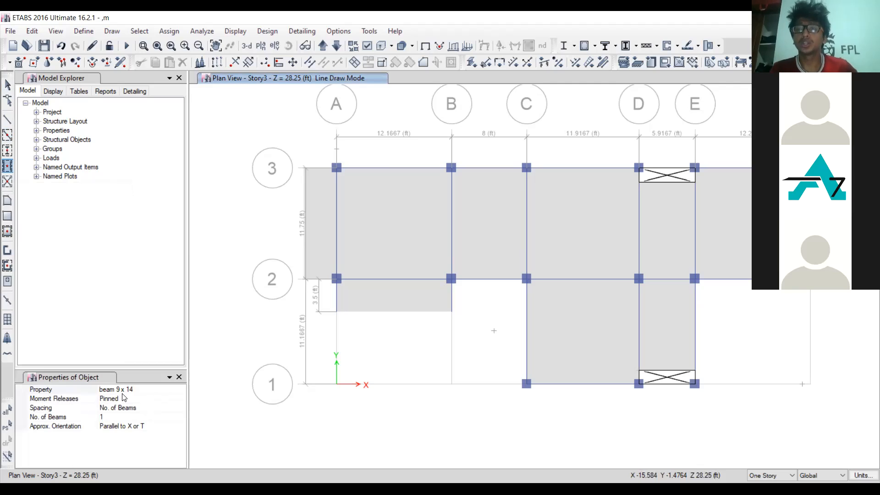
pyautogui.click(179, 377)
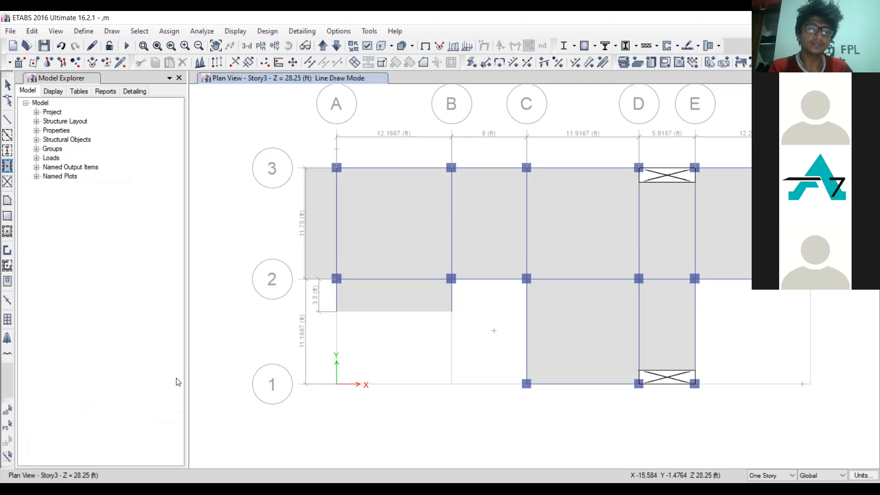
pyautogui.click(7, 125)
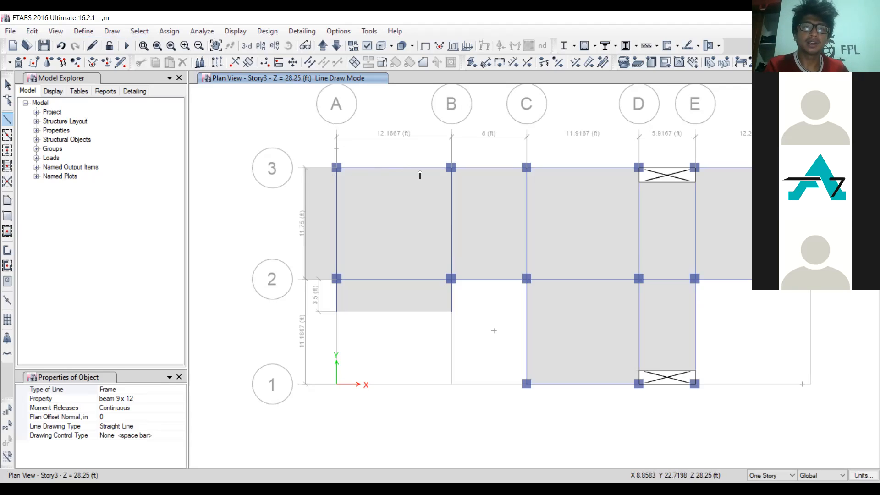
pyautogui.click(108, 30)
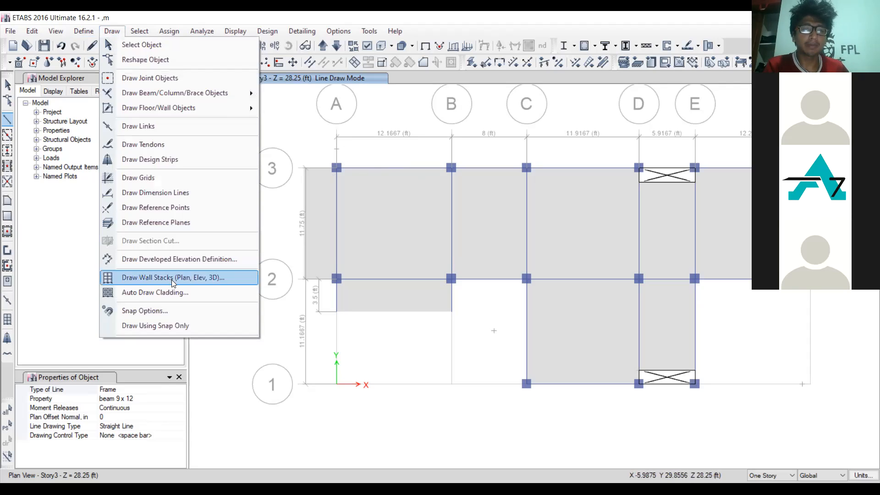
pyautogui.click(145, 311)
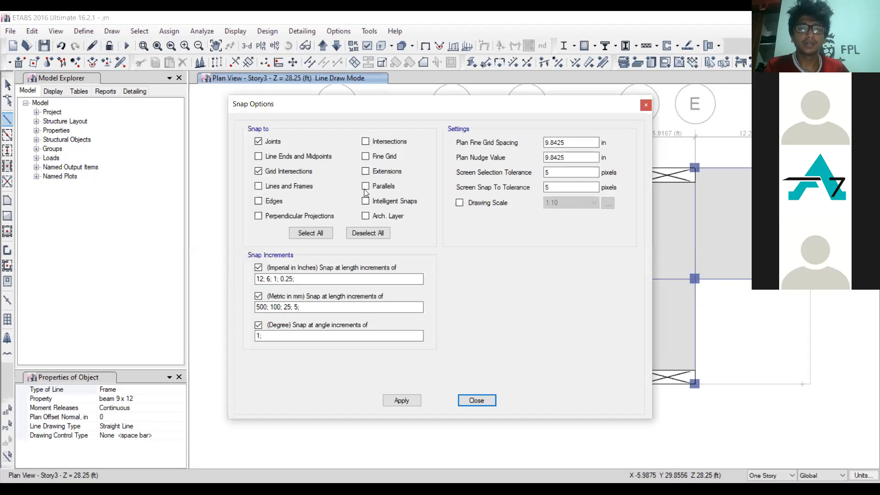
pyautogui.click(310, 233)
pyautogui.click(402, 400)
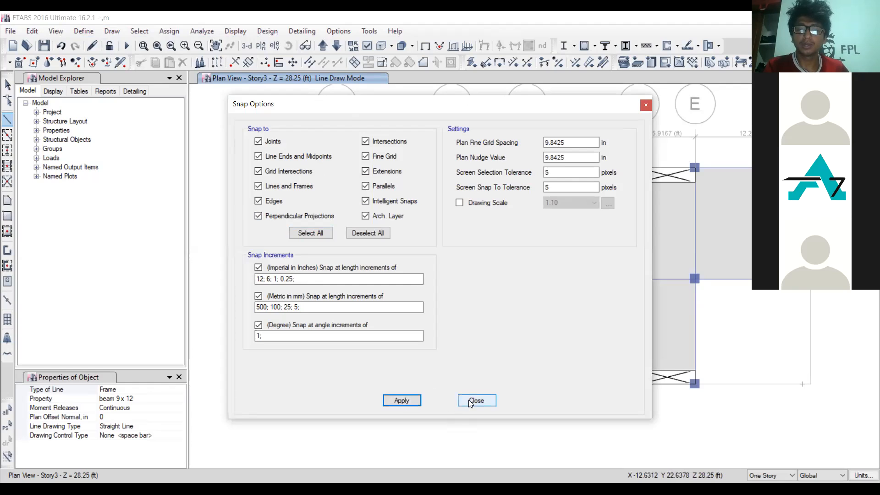
pyautogui.press('Return')
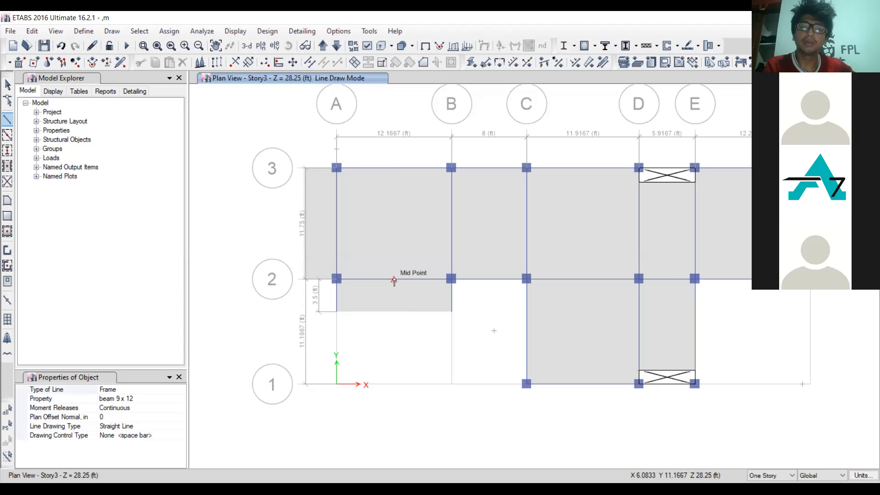
# Step: Draw a pinned beam 9 x 12 between the midpoints of the grid 3 and grid 2 beams in bay A-B
pyautogui.click(124, 408)
pyautogui.click(180, 407)
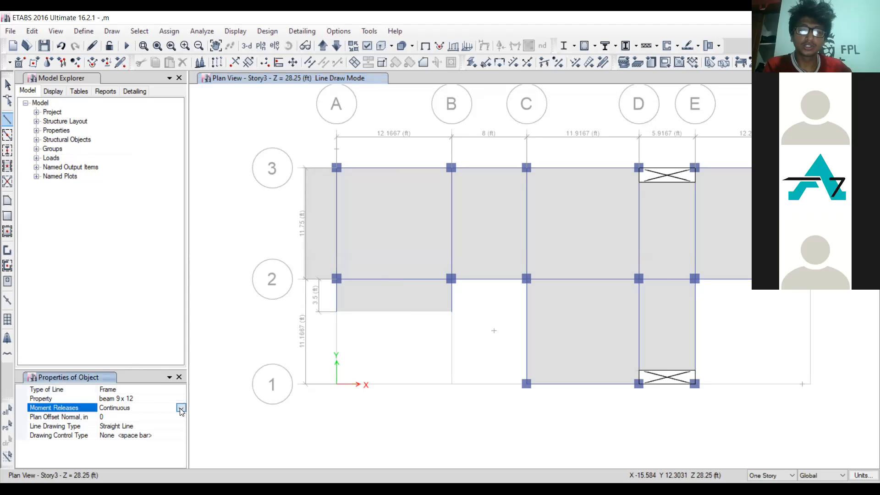
pyautogui.click(144, 424)
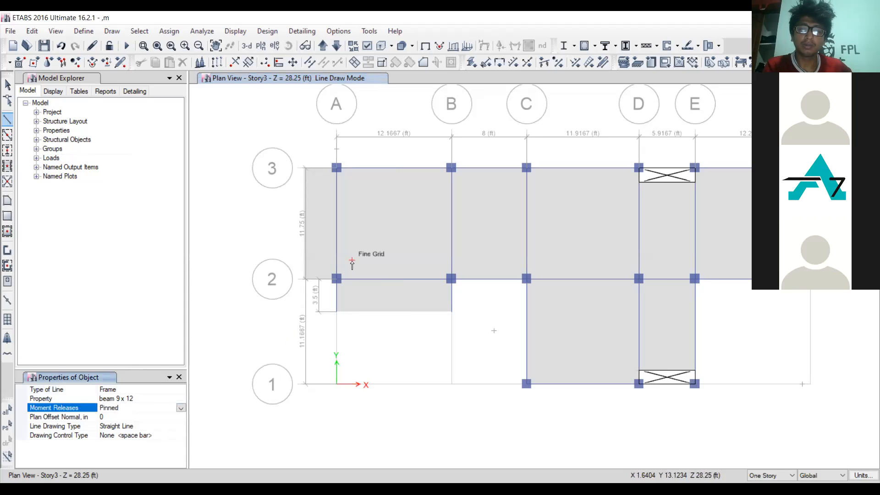
pyautogui.click(395, 172)
pyautogui.click(395, 170)
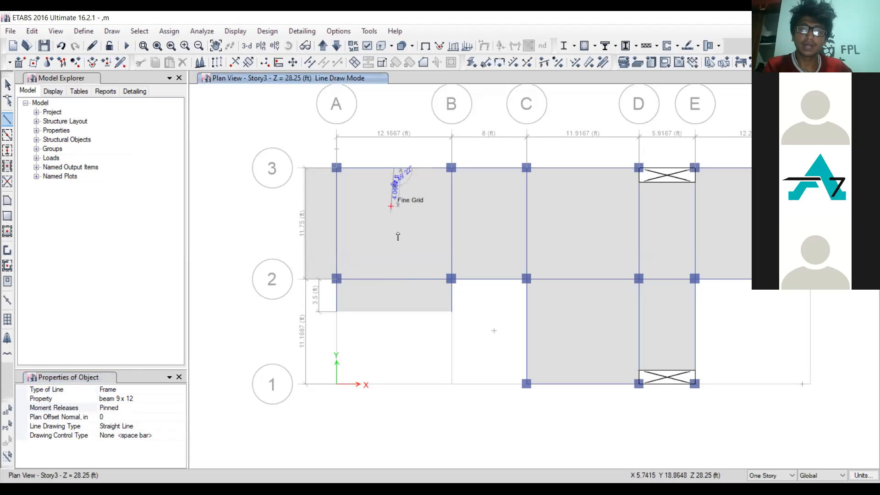
pyautogui.doubleClick(396, 276)
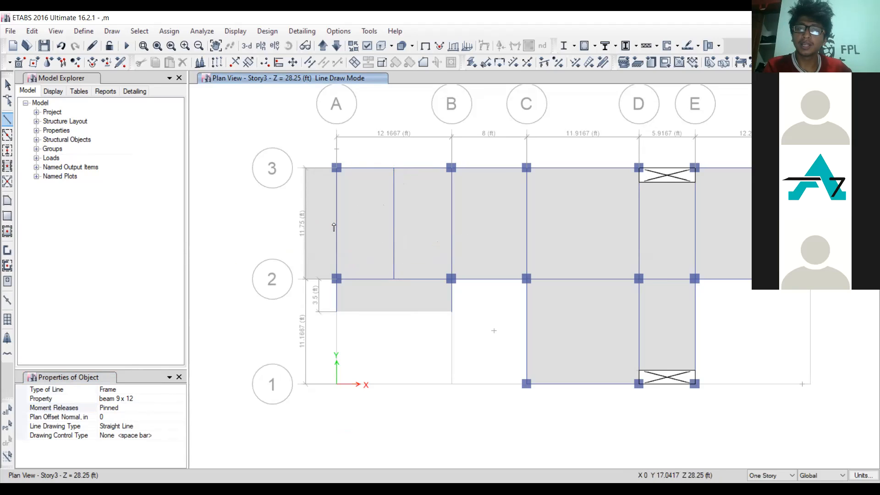
pyautogui.press('Escape')
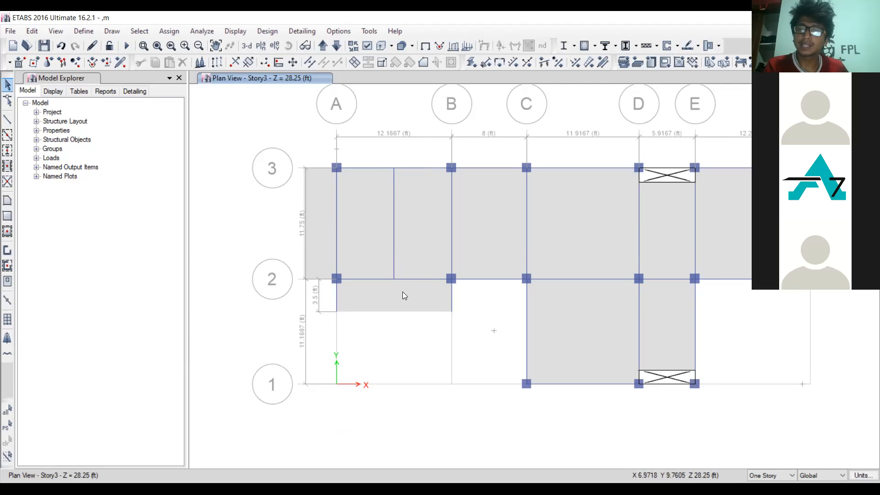
# Step: Divide the slab between grids A-B and 2-3 by cookie cutting it at the new middle beam, extending frames to shell edges
pyautogui.click(363, 211)
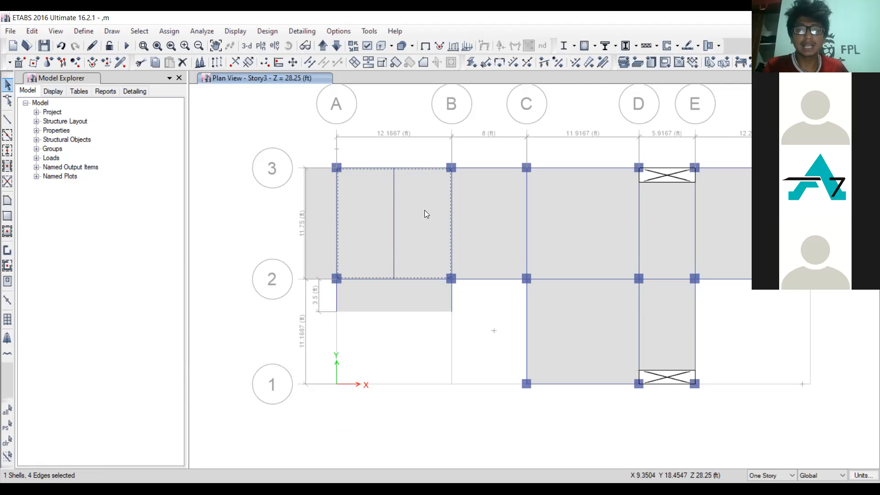
pyautogui.click(394, 196)
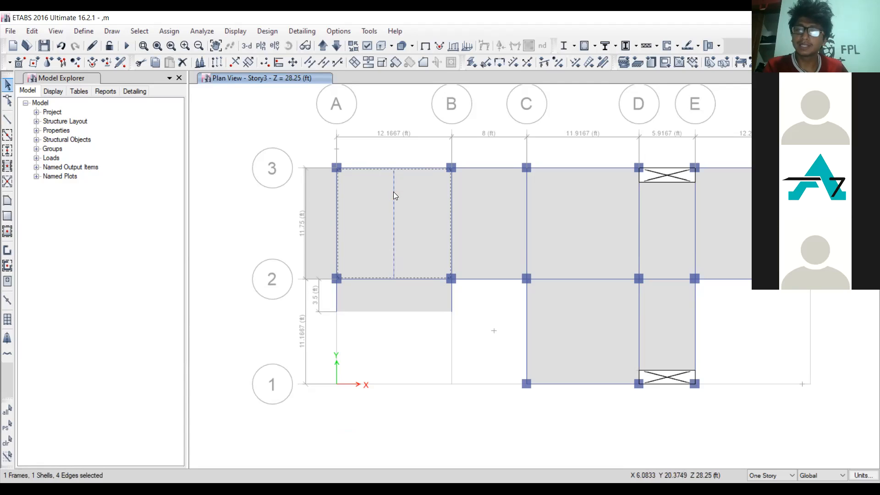
pyautogui.click(32, 30)
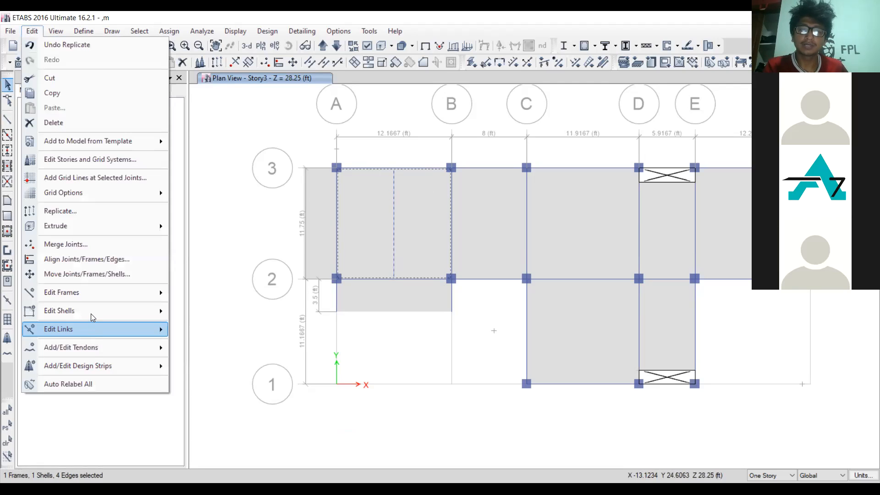
pyautogui.moveTo(93, 317)
pyautogui.click(190, 308)
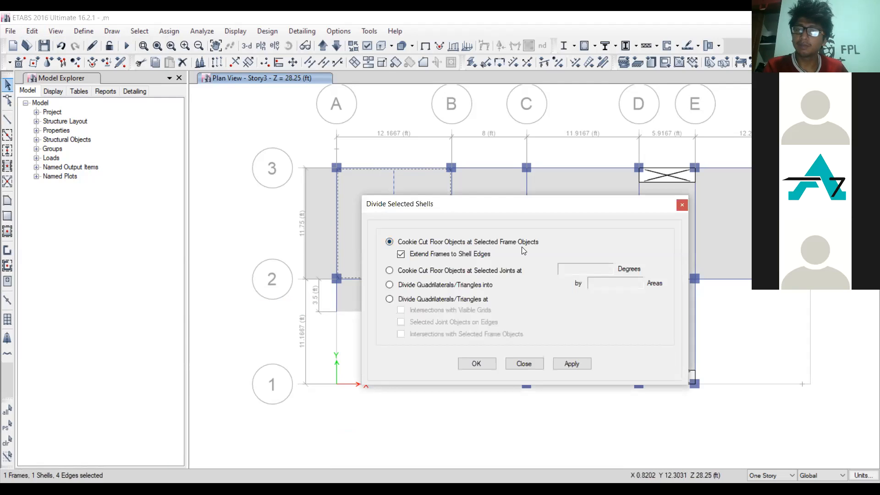
pyautogui.click(574, 364)
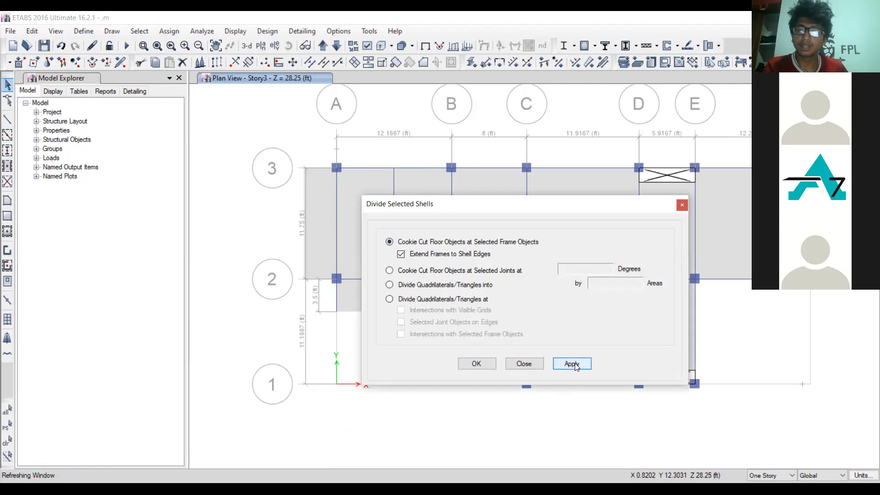
# Step: Select the two slab halves in bay A-B to check the division, and clear the selection
pyautogui.click(379, 198)
pyautogui.click(419, 202)
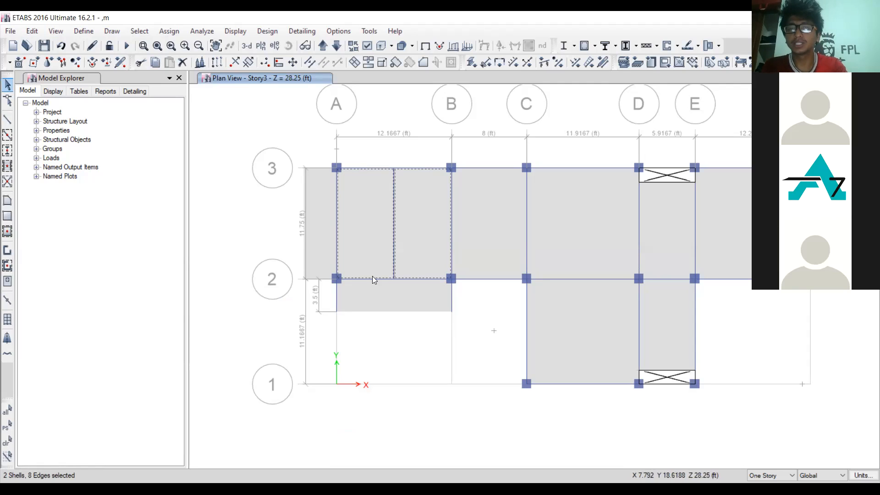
pyautogui.click(252, 248)
pyautogui.moveTo(250, 246); pyautogui.dragTo(366, 194)
pyautogui.click(367, 194)
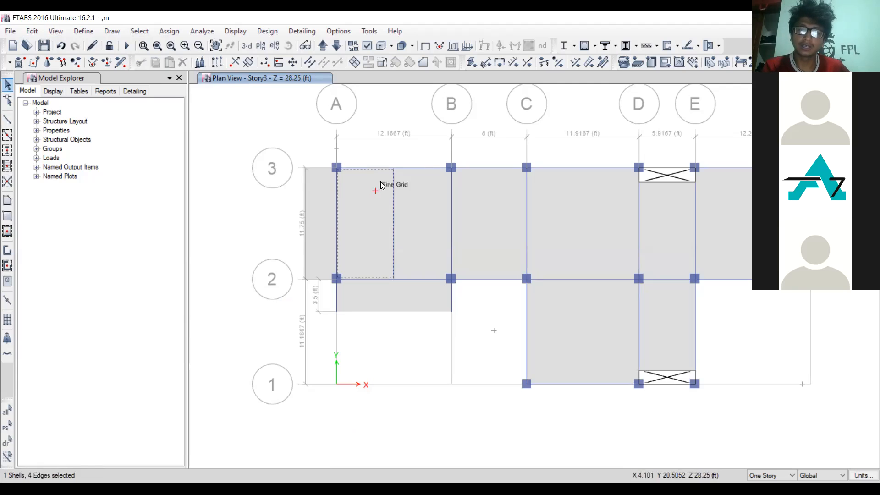
pyautogui.hotkey('ctrl', 'q')
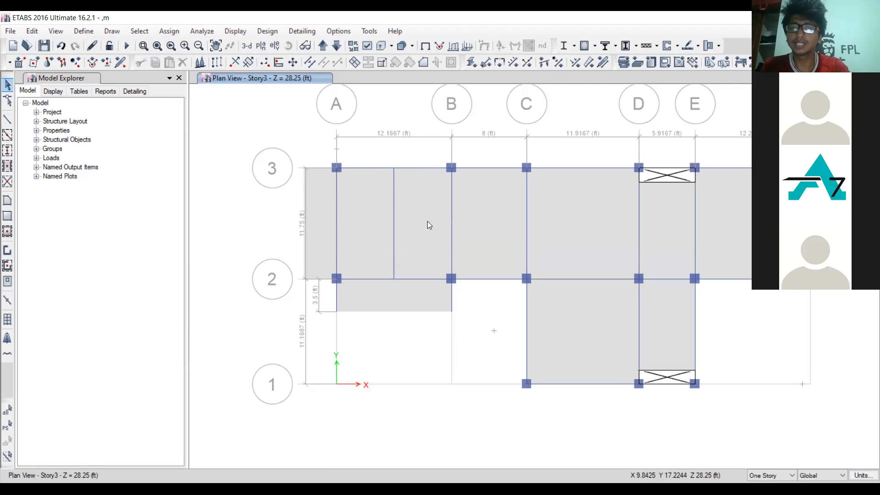
pyautogui.click(427, 224)
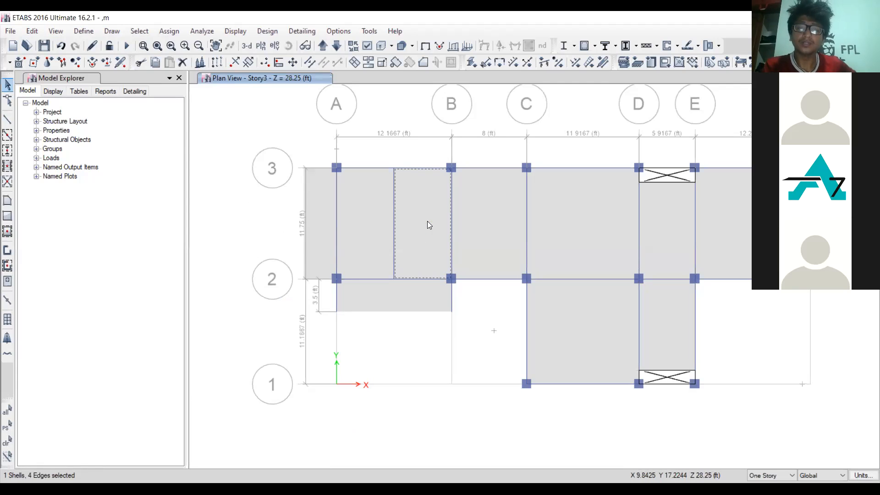
pyautogui.hotkey('ctrl', 'q')
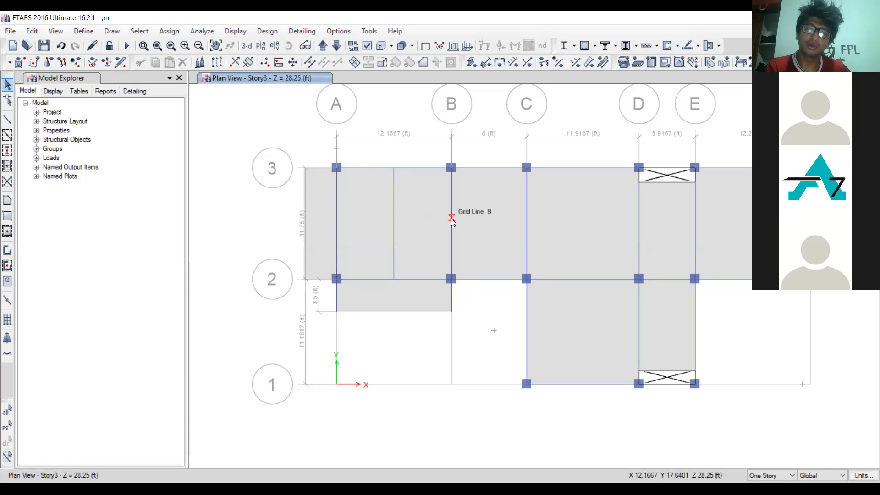
# Step: Draw two pinned 9 x 12 cross beams at mid-height of the bay, from grid A to the middle beam and on to grid B
pyautogui.click(7, 120)
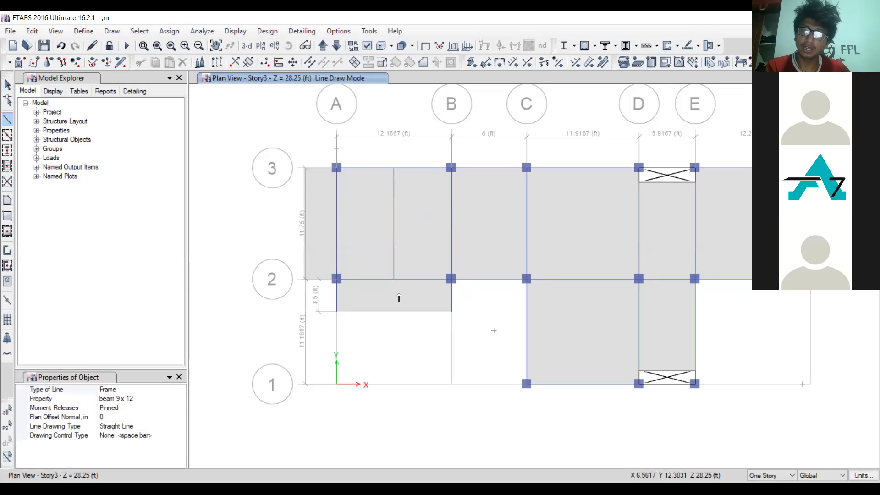
pyautogui.click(336, 225)
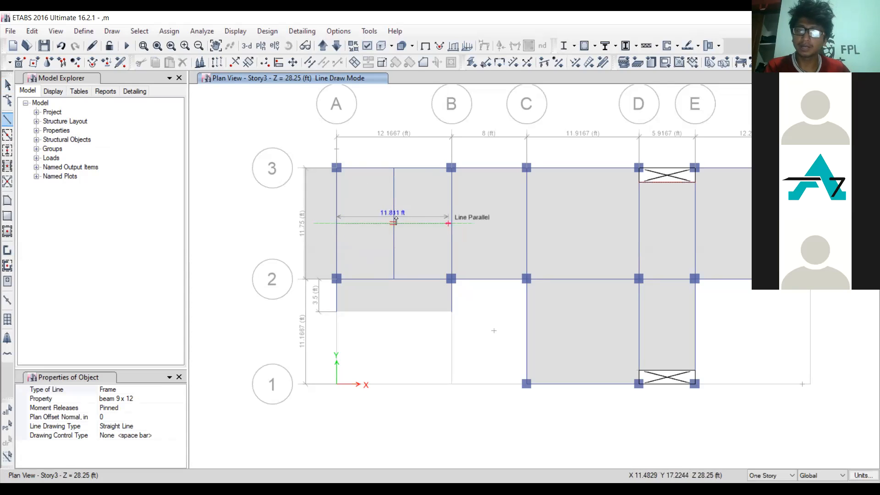
pyautogui.doubleClick(395, 224)
pyautogui.click(394, 224)
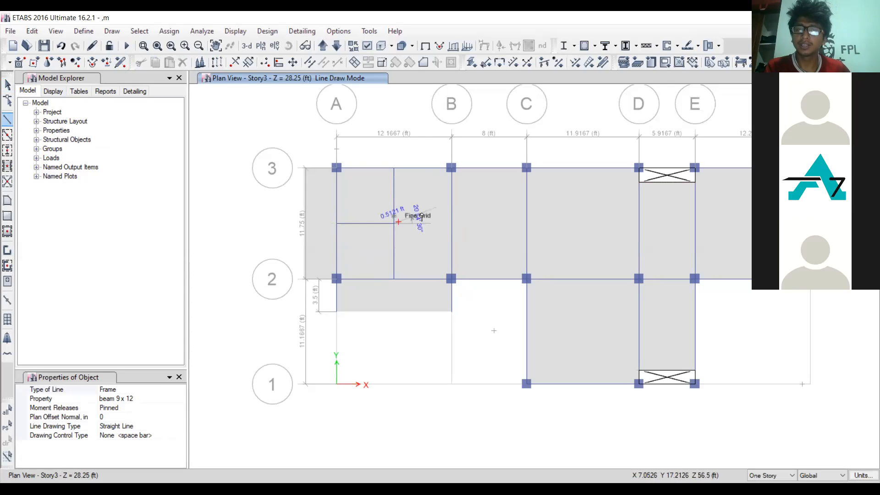
pyautogui.doubleClick(451, 225)
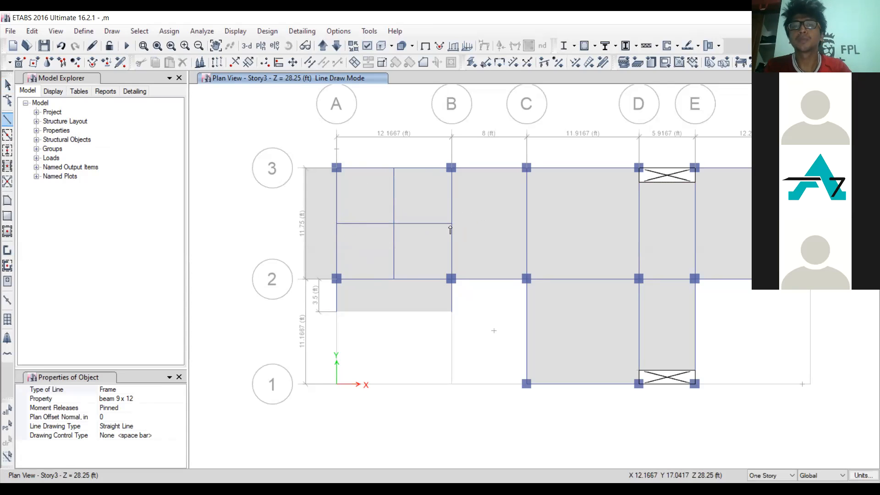
pyautogui.press('Escape')
# Step: Divide both slab halves between grids A and B by cookie cutting them at the two new cross beams
pyautogui.click(368, 189)
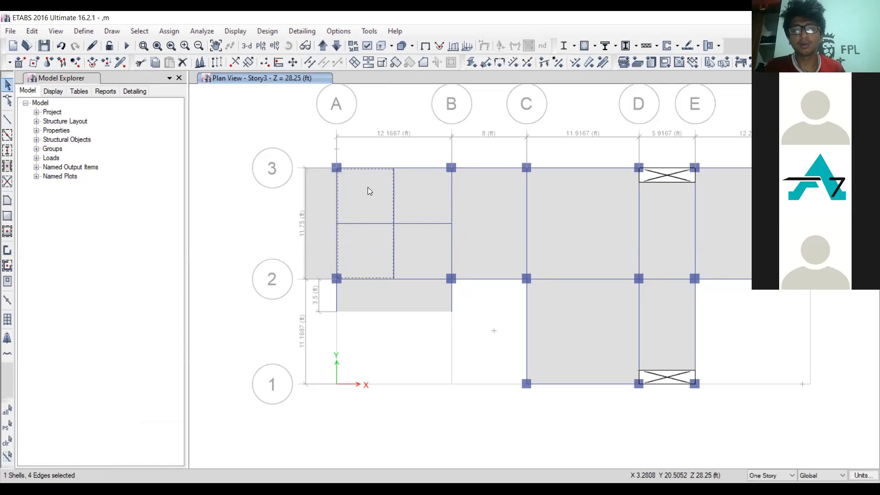
pyautogui.click(421, 189)
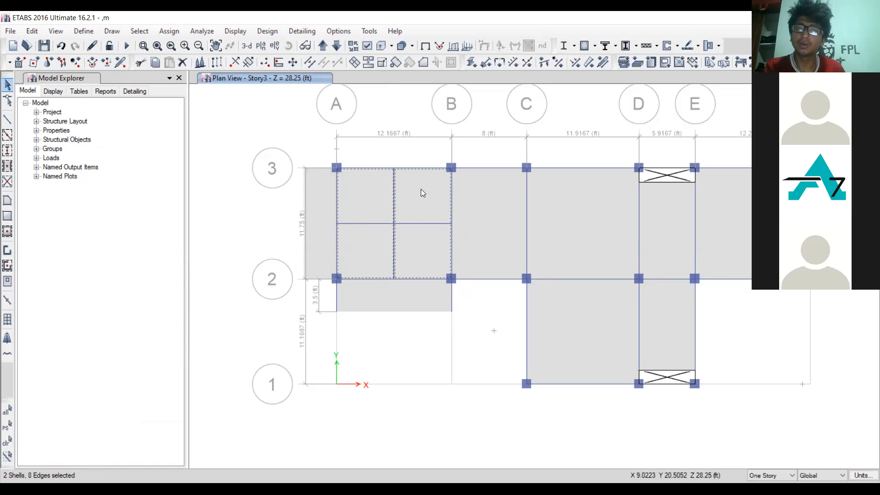
pyautogui.click(423, 223)
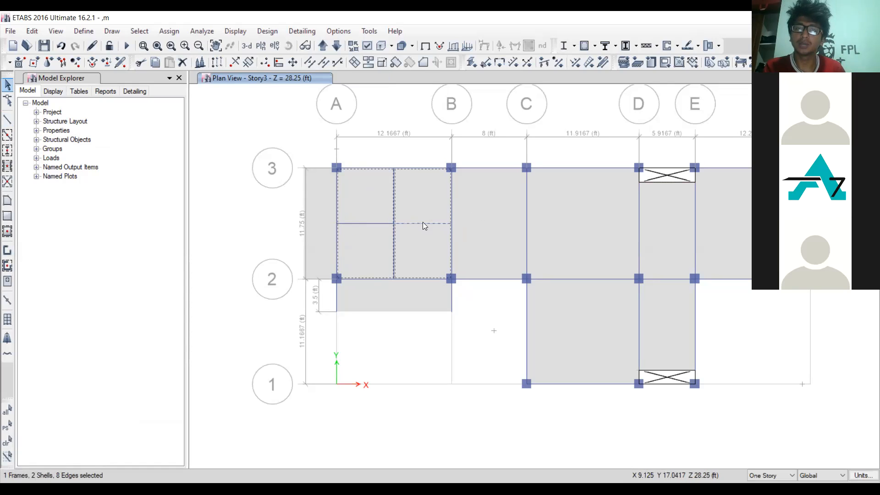
pyautogui.click(372, 221)
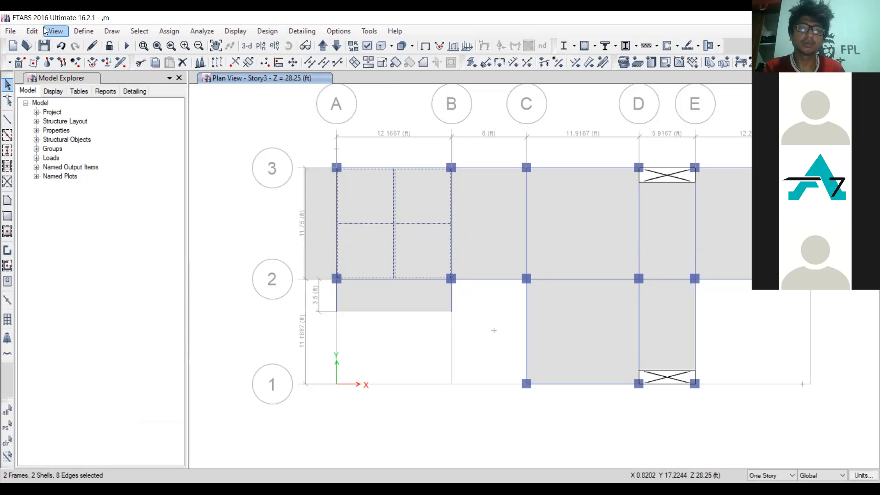
pyautogui.click(32, 31)
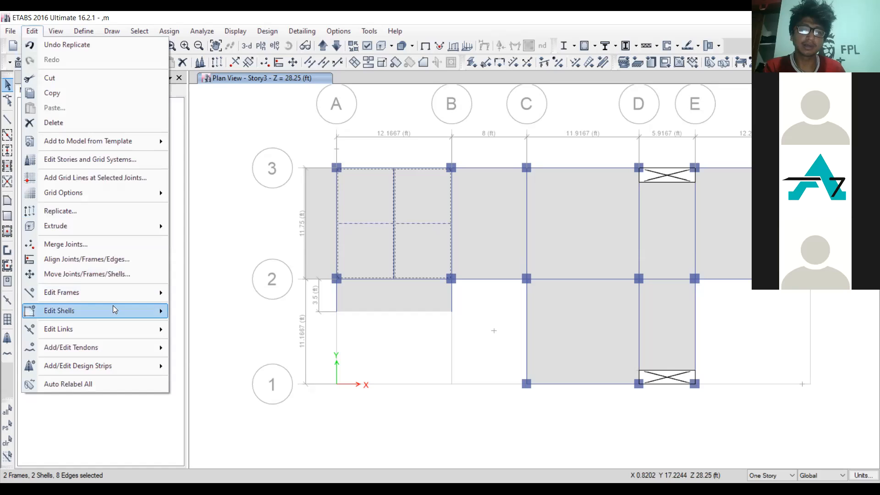
pyautogui.moveTo(114, 310)
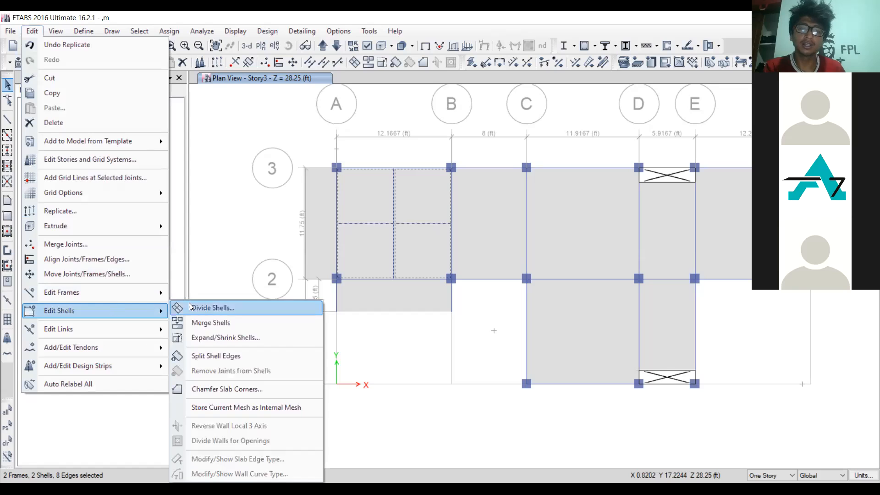
pyautogui.click(217, 314)
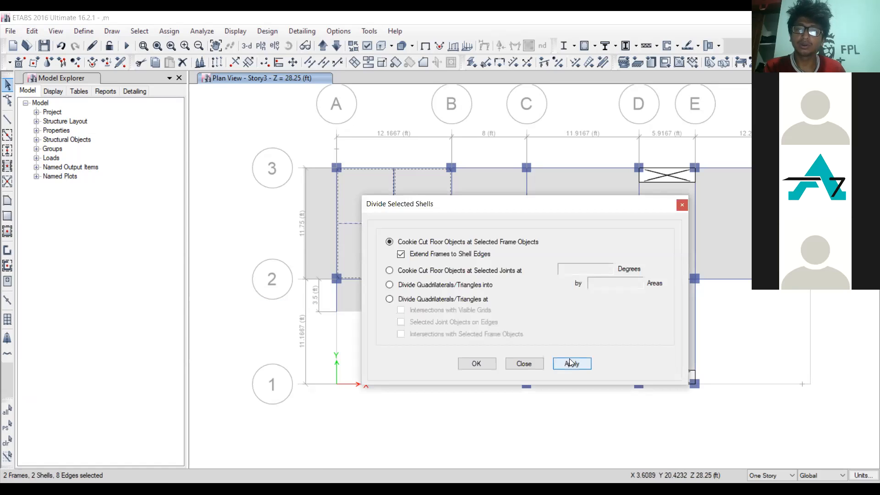
pyautogui.click(568, 363)
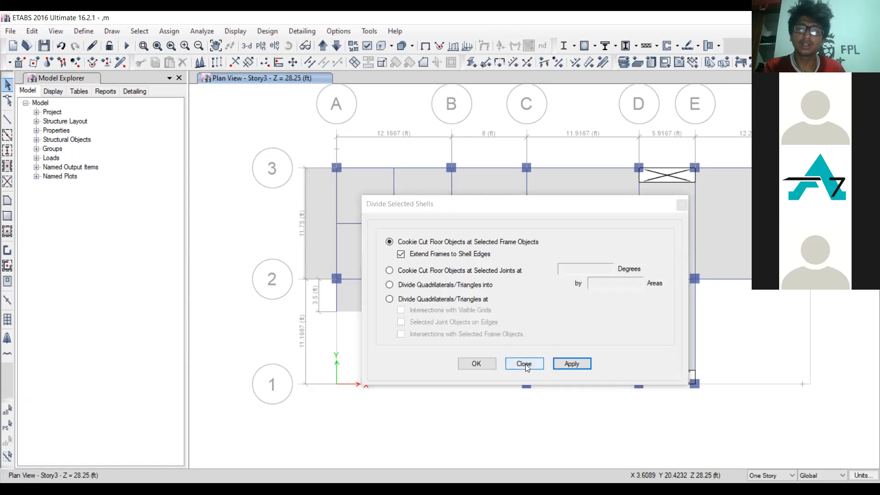
pyautogui.click(526, 364)
# Step: Select the slab quarters in bay A-B to check the second division, and clear the selection
pyautogui.click(354, 194)
pyautogui.click(370, 228)
pyautogui.click(418, 247)
pyautogui.click(428, 188)
pyautogui.press('Escape')
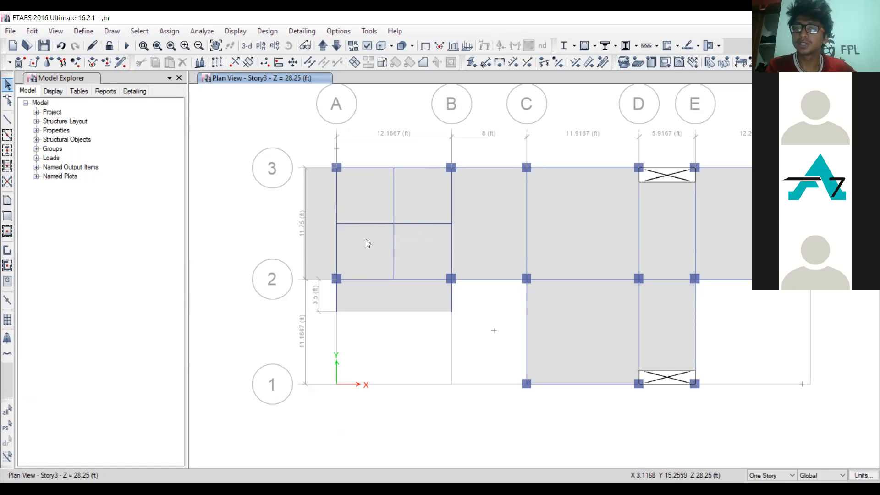
# Step: Delete the divided slab and its secondary beams between grids A-B and 2-3, and redraw a single slab over the bay
pyautogui.moveTo(426, 245); pyautogui.dragTo(369, 203)
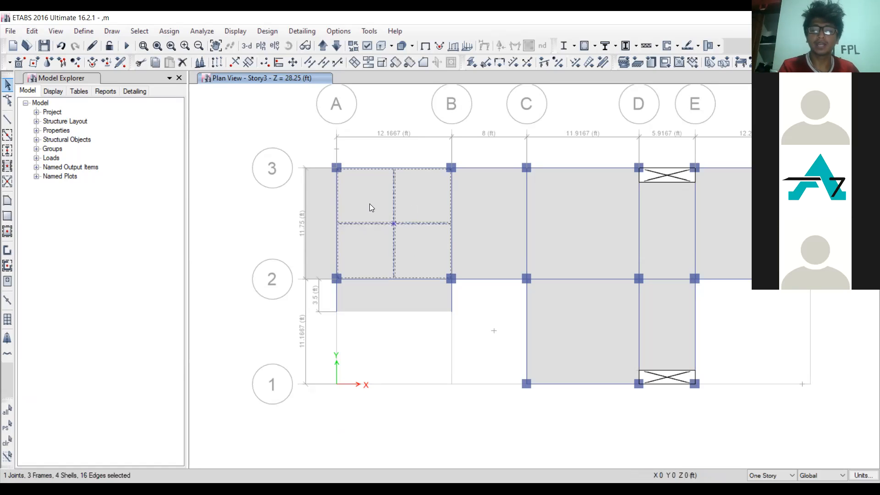
pyautogui.click(32, 31)
pyautogui.click(53, 122)
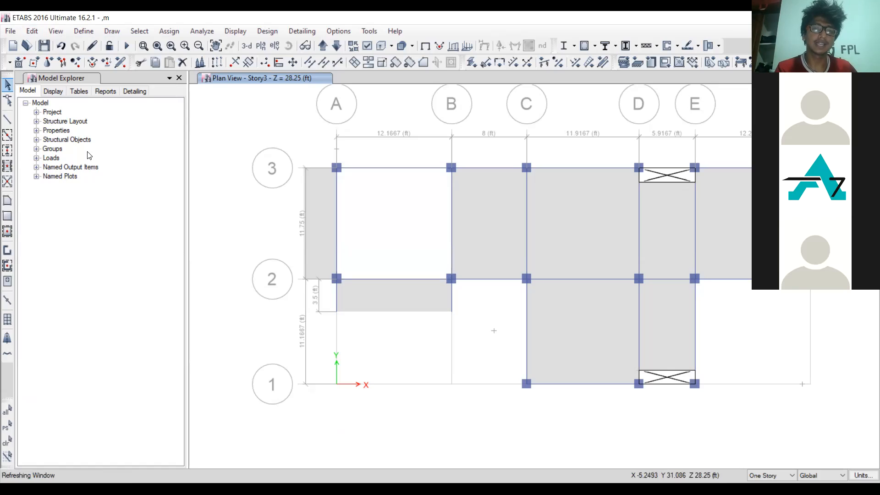
pyautogui.click(7, 231)
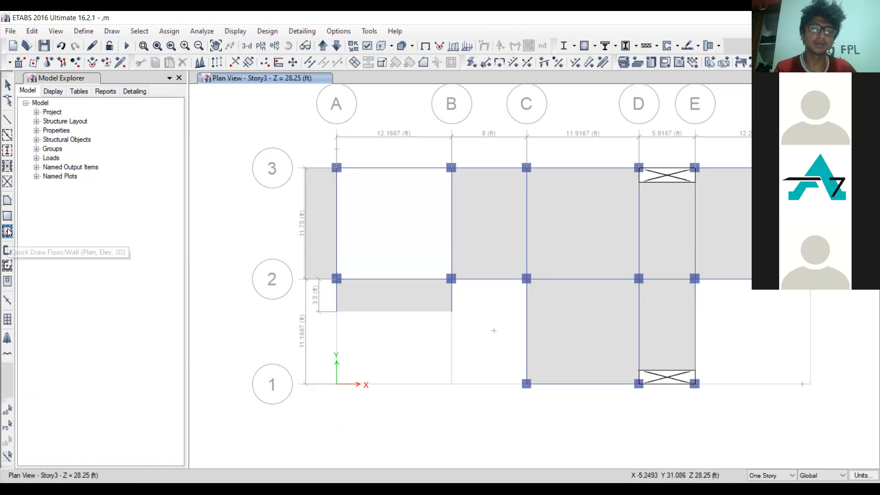
pyautogui.click(401, 213)
pyautogui.press('Escape')
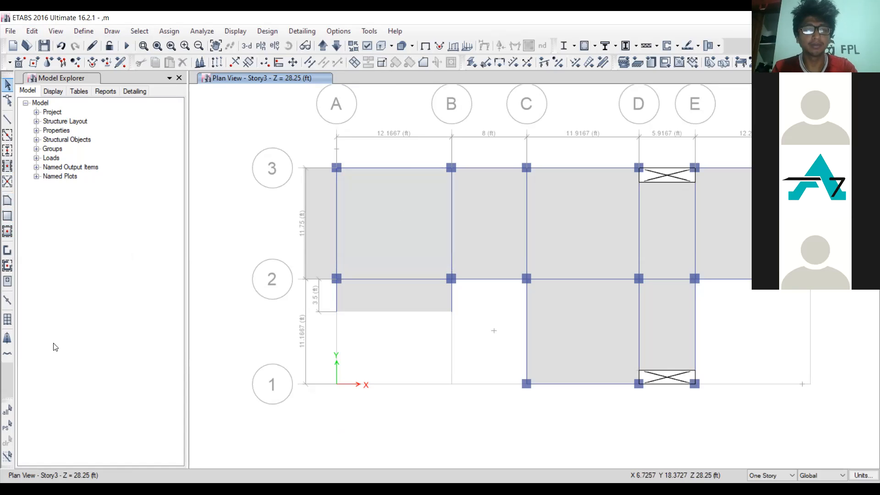
# Step: Draw three pinned 9 x 14 secondary beams parallel to X in the bay between grids A-B and 2-3
pyautogui.click(7, 166)
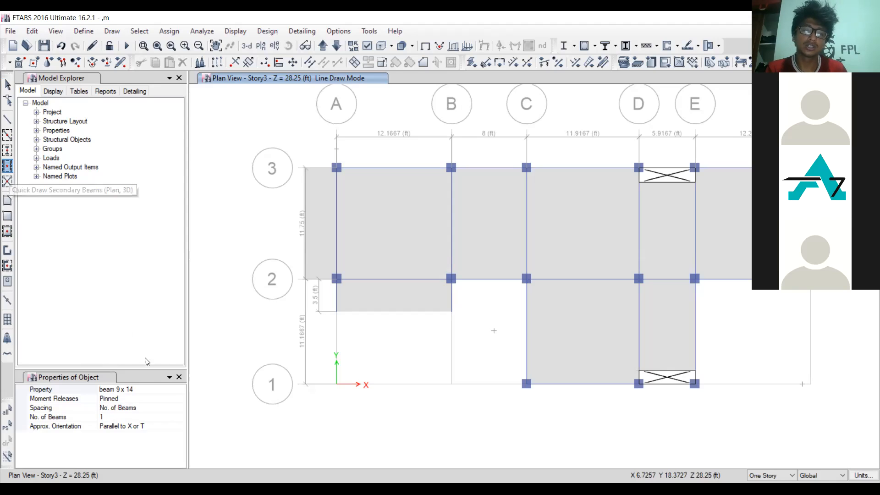
pyautogui.click(111, 417)
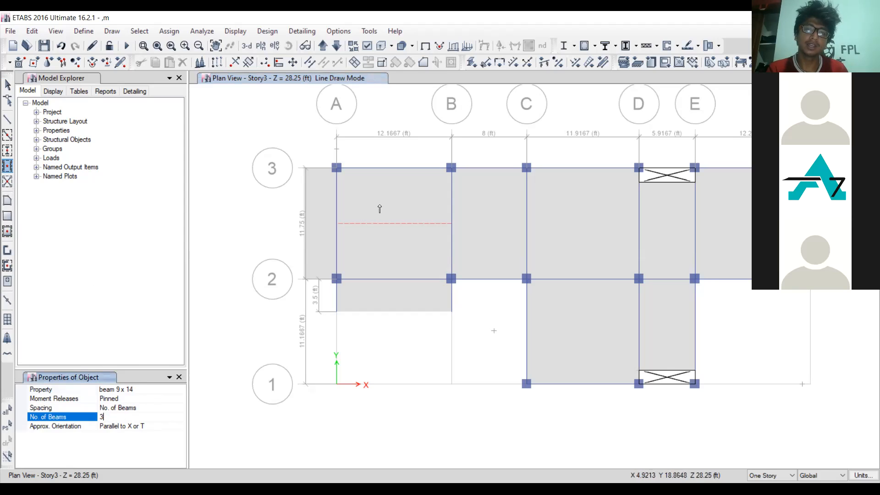
pyautogui.click(381, 271)
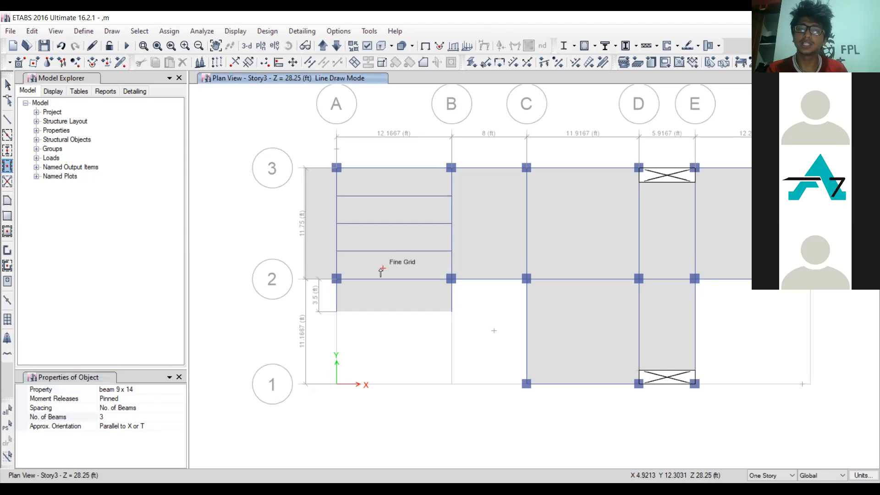
# Step: Add three pinned 9 x 14 secondary beams parallel to Y in each strip of bay A-B, and between grids 2 and 1
pyautogui.click(135, 426)
pyautogui.click(181, 427)
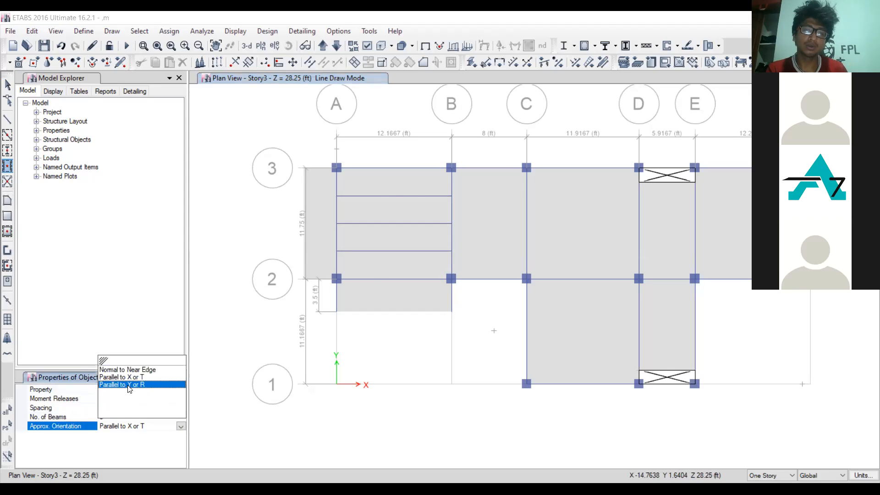
pyautogui.click(129, 385)
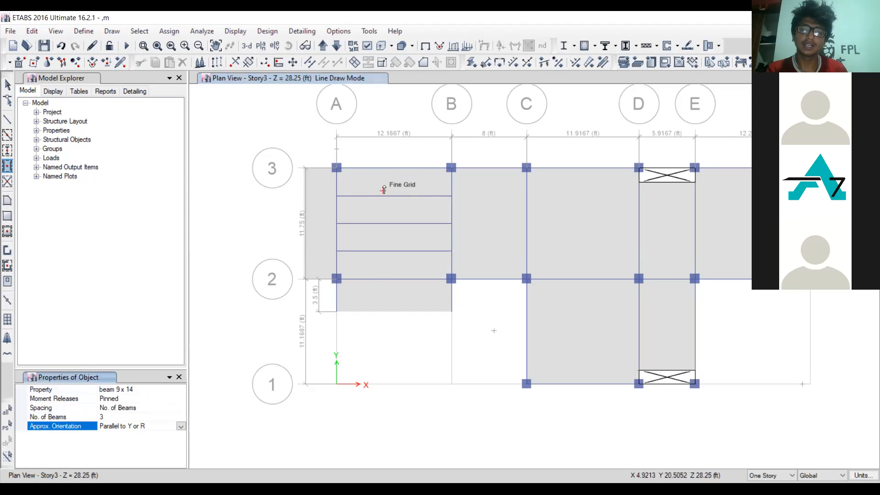
pyautogui.click(371, 216)
pyautogui.click(372, 216)
pyautogui.click(376, 232)
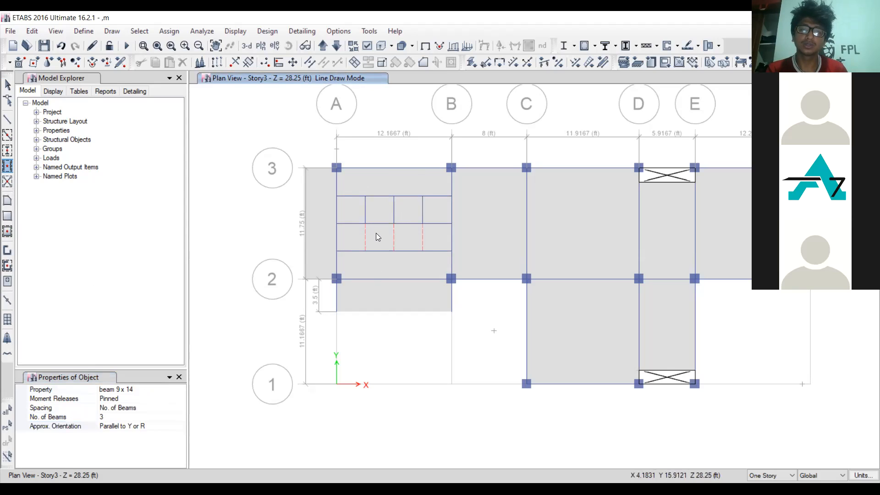
pyautogui.click(385, 269)
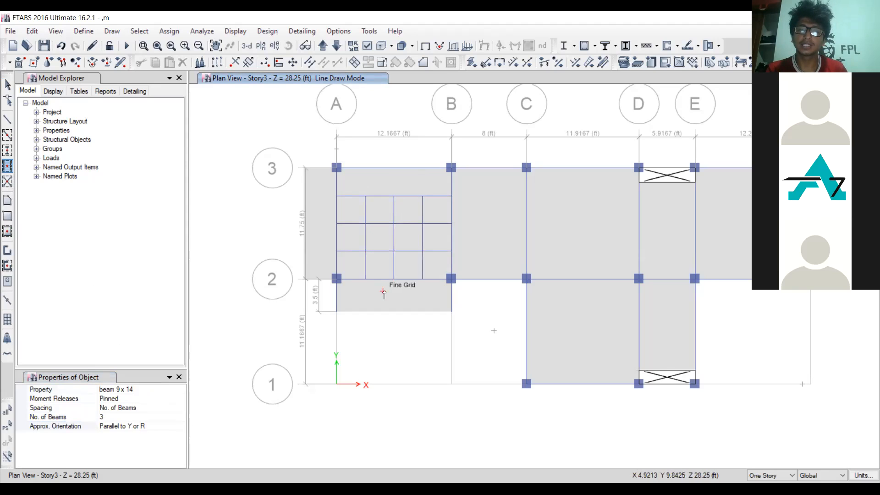
pyautogui.click(384, 292)
pyautogui.click(386, 184)
pyautogui.press('Escape')
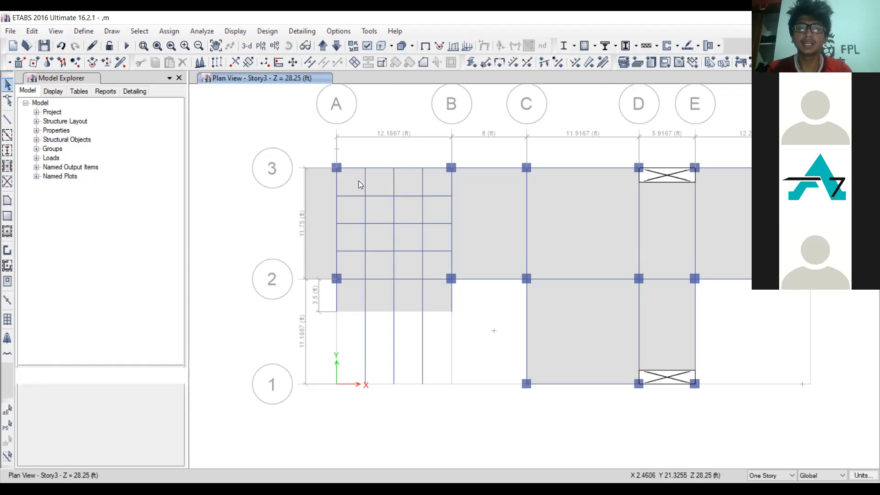
# Step: Delete all secondary beams between grids A and B down to grid 1, together with the 3.5 ft projecting slab below grid 2
pyautogui.click(359, 182)
pyautogui.click(358, 181)
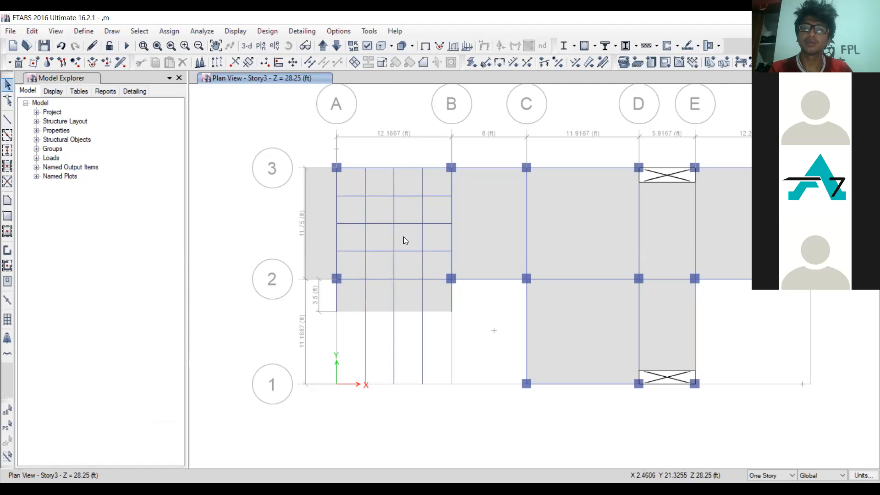
pyautogui.moveTo(435, 341); pyautogui.dragTo(360, 288)
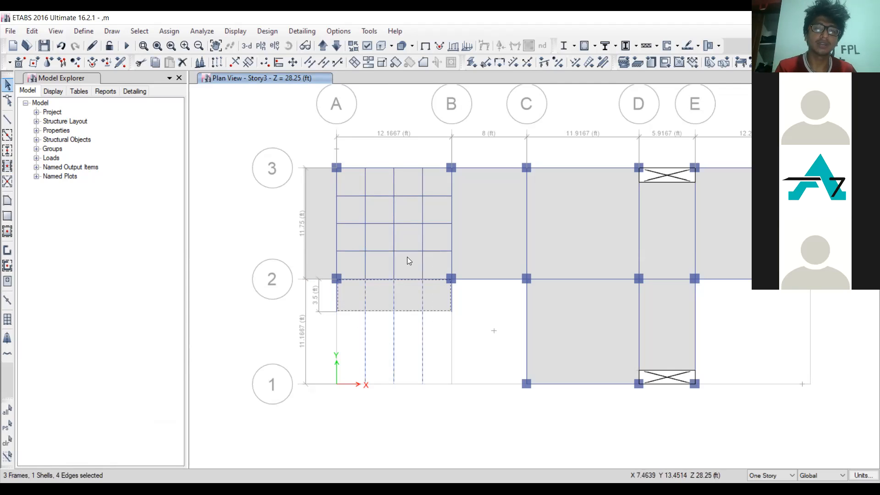
pyautogui.moveTo(436, 265); pyautogui.dragTo(344, 182)
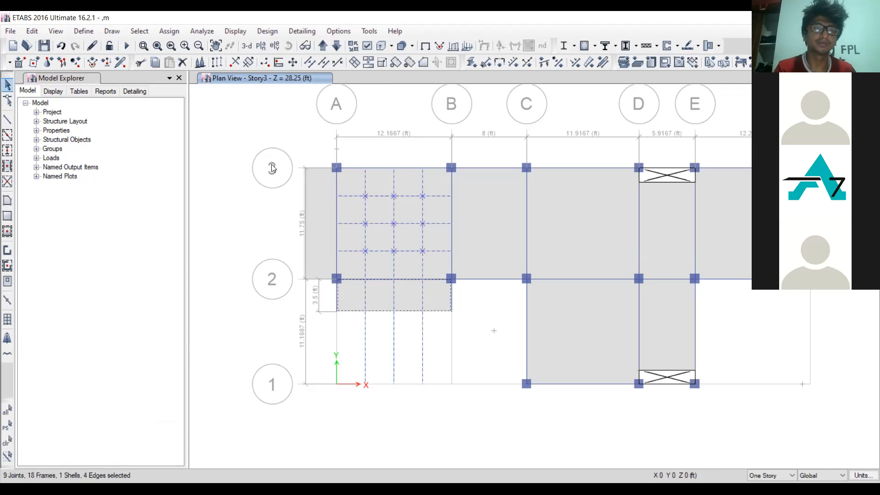
pyautogui.click(23, 31)
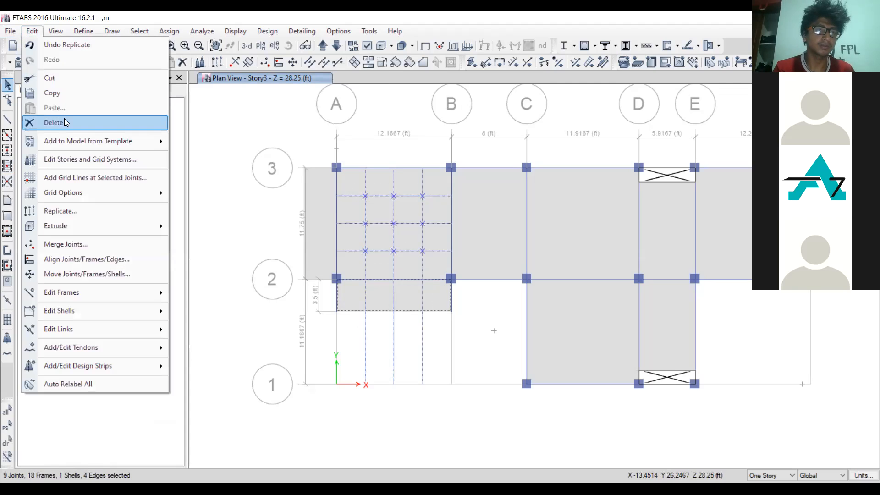
pyautogui.click(35, 122)
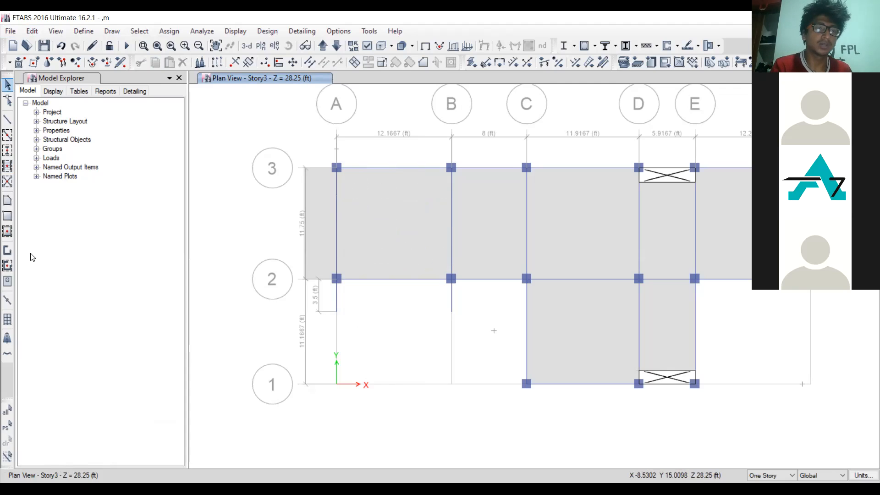
# Step: Draw rectangular Slab 5" areas over the bay between grids A-B and 2-3 and over the 3.5 ft projection below grid 2
pyautogui.click(7, 216)
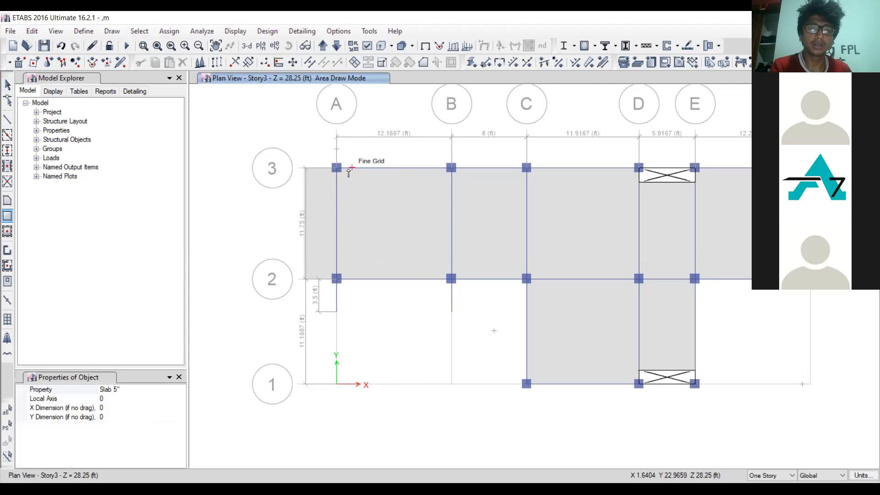
pyautogui.moveTo(339, 172); pyautogui.dragTo(452, 281)
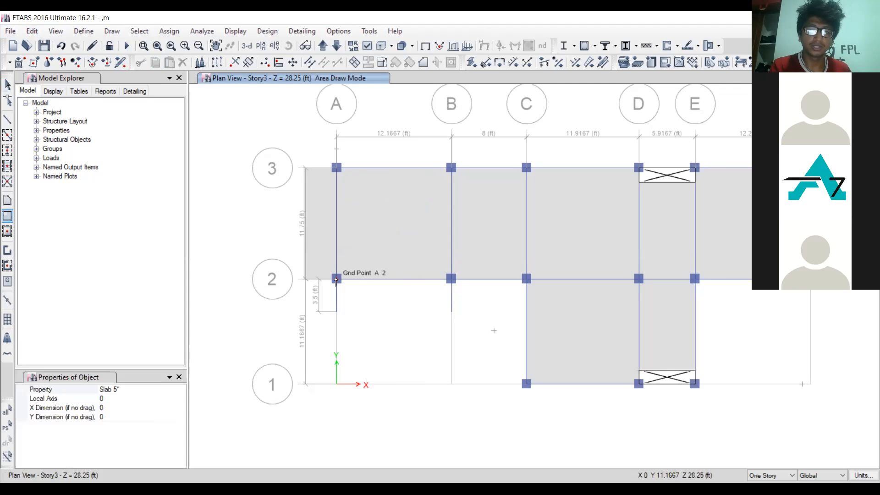
pyautogui.moveTo(336, 279)
pyautogui.mouseDown()
pyautogui.moveTo(420, 314)
pyautogui.moveTo(452, 313)
pyautogui.mouseUp()
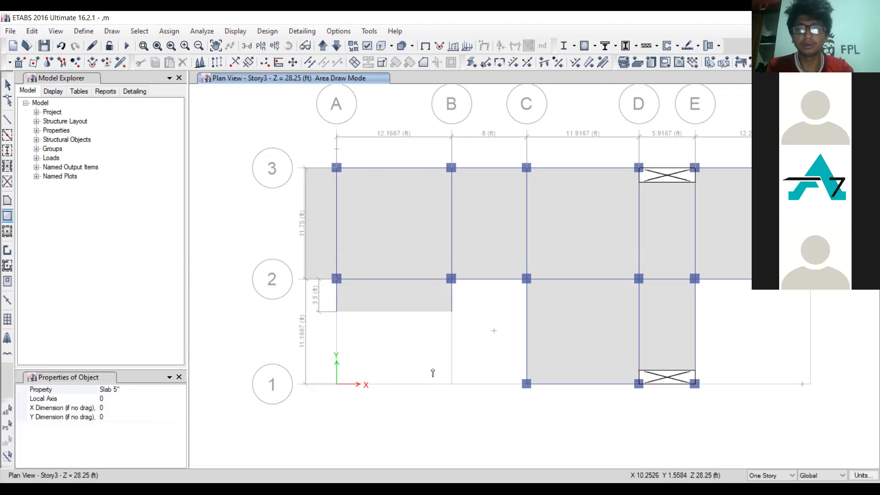
pyautogui.press('Escape')
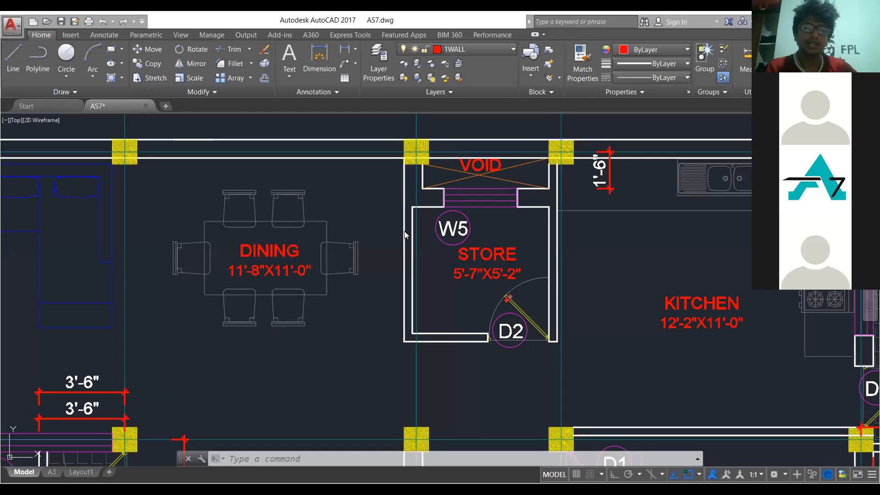
# Step: Switch to the AS7.dwg drawing in AutoCAD and examine the first floor plan around the store, kitchen, balcony and living room
pyautogui.scroll(-8, 345, 251)
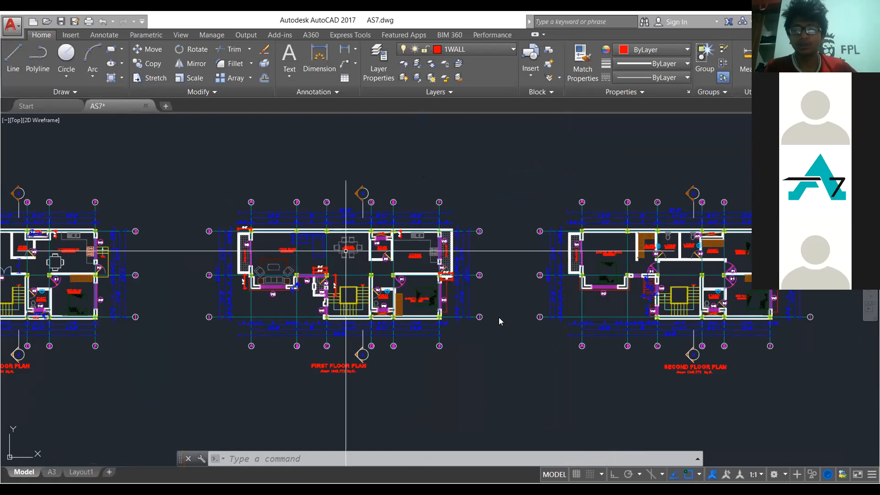
pyautogui.scroll(8, 445, 240)
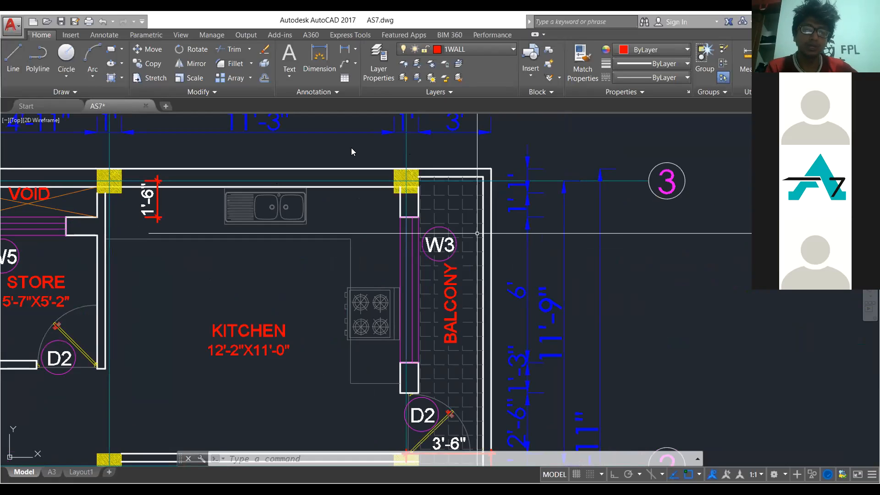
pyautogui.scroll(-5, 435, 153)
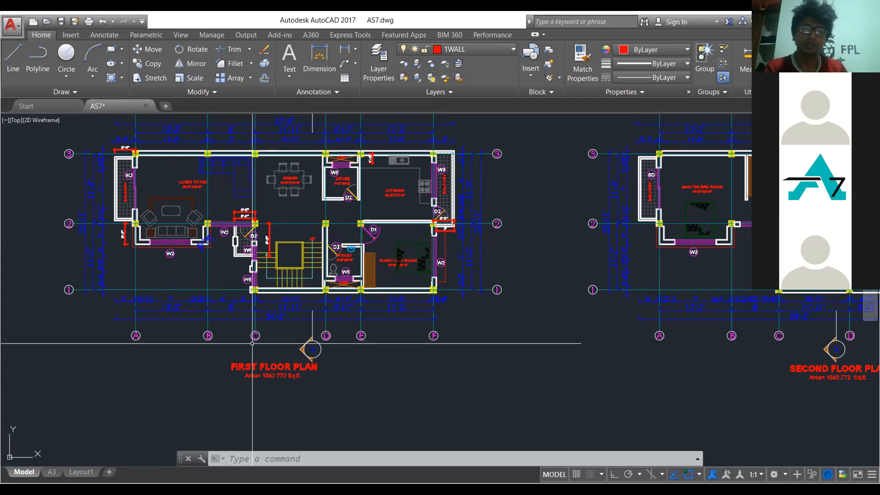
pyautogui.click(160, 225)
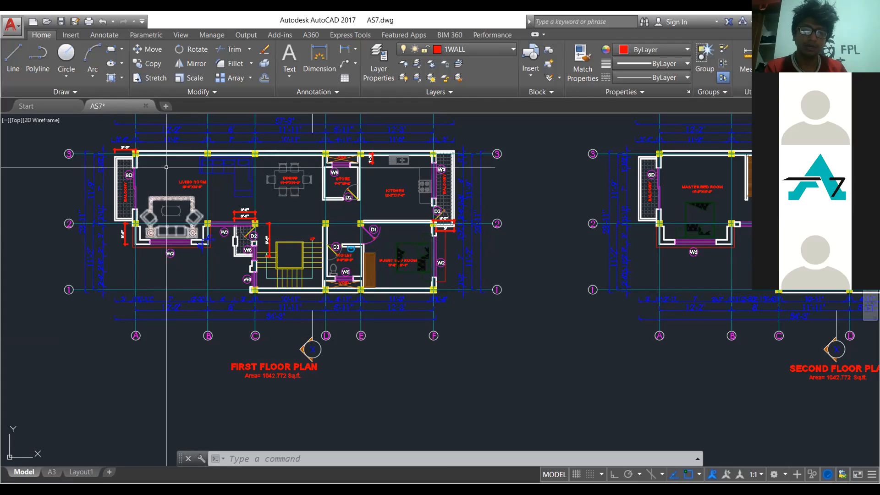
pyautogui.press('Escape')
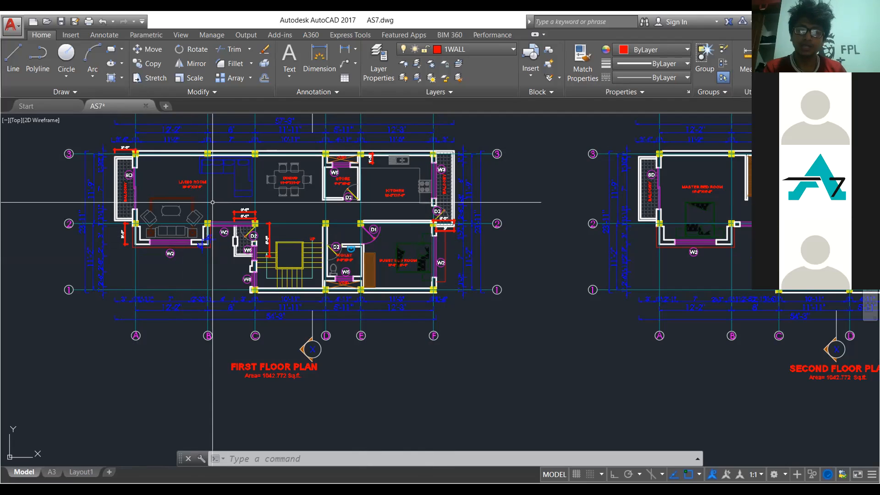
# Step: Examine the top floor's laundry and bedroom walls against the column grid, and review the second, first and ground floor plans
pyautogui.scroll(-4, 154, 228)
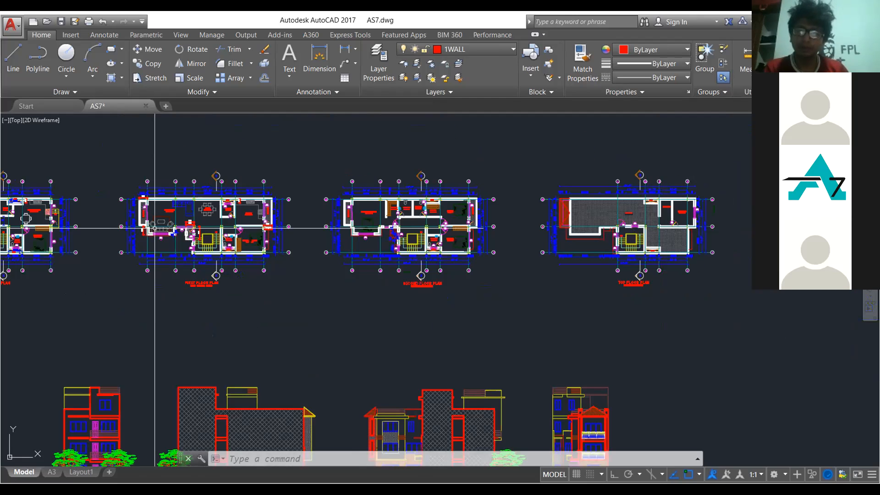
pyautogui.scroll(6, 695, 202)
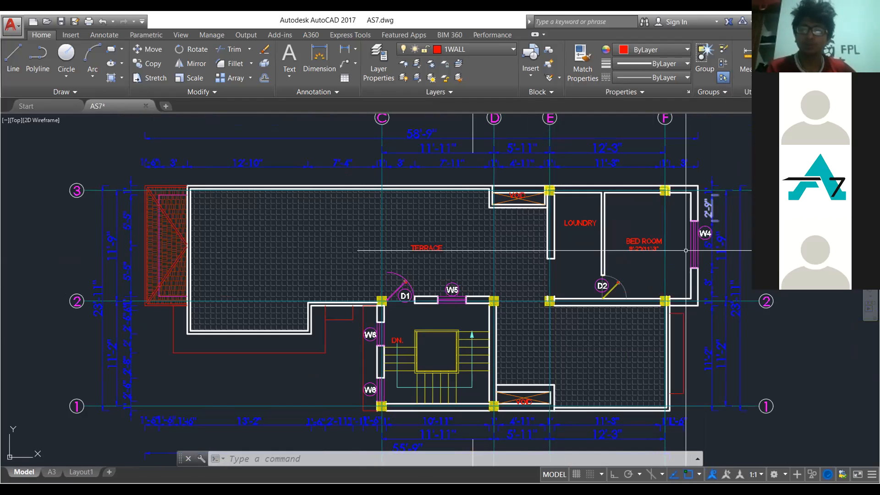
pyautogui.scroll(-5, 686, 250)
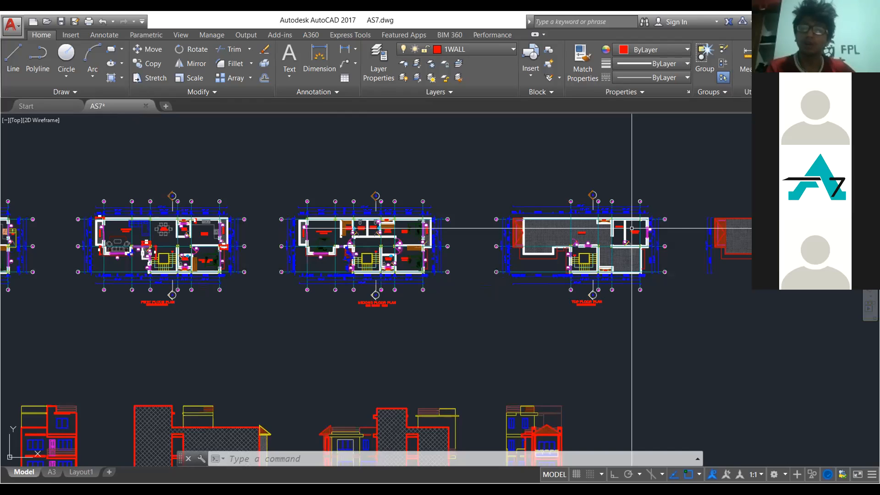
pyautogui.scroll(2, 419, 269)
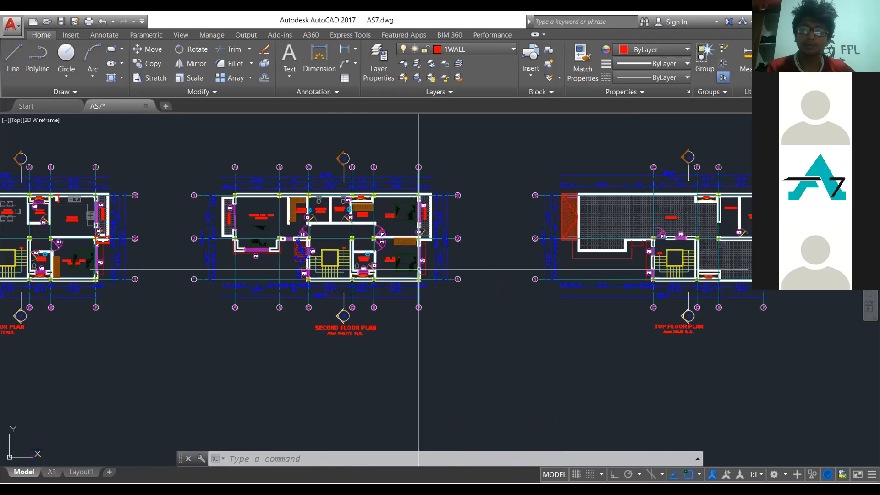
pyautogui.scroll(6, 499, 179)
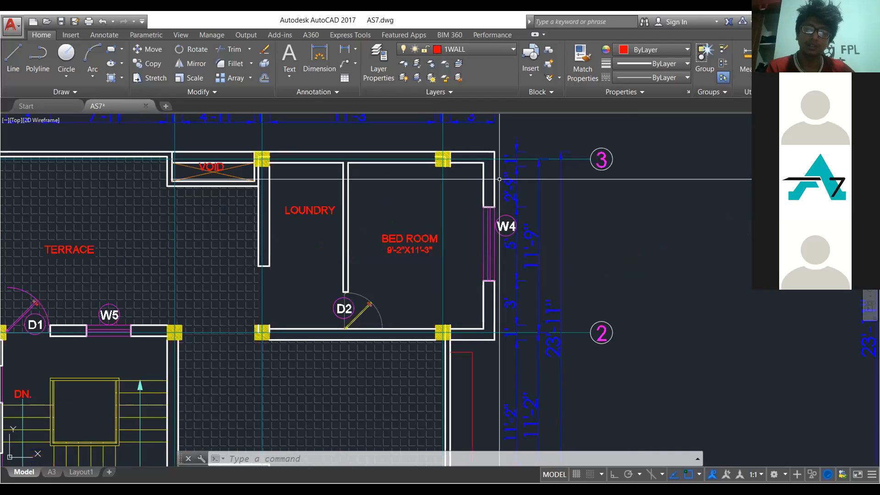
pyautogui.scroll(-6, 499, 179)
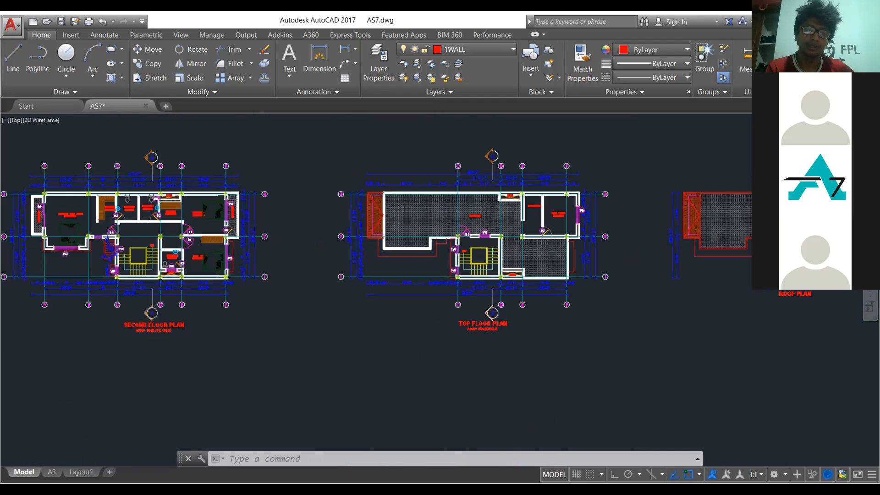
pyautogui.scroll(5, 230, 182)
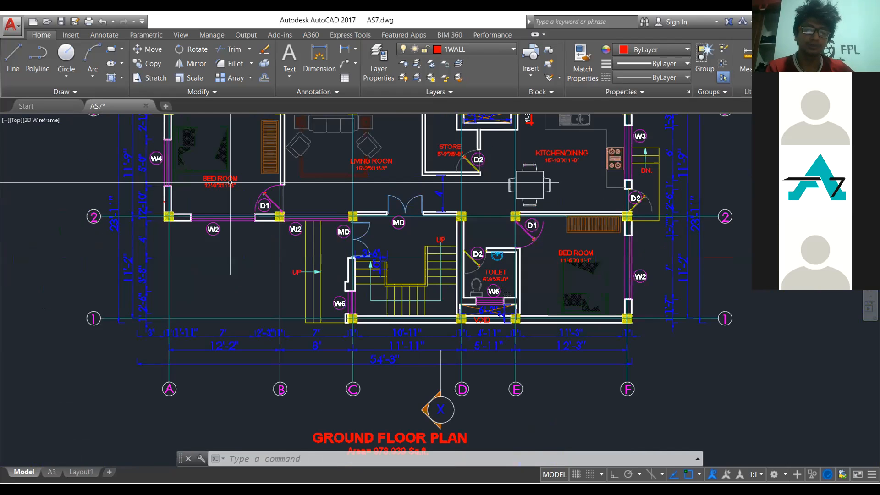
pyautogui.scroll(-6, 316, 234)
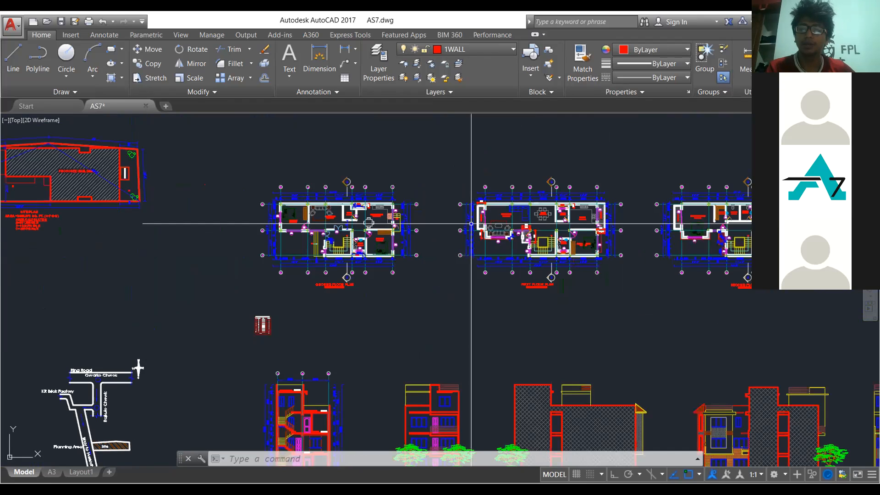
pyautogui.scroll(4, 471, 223)
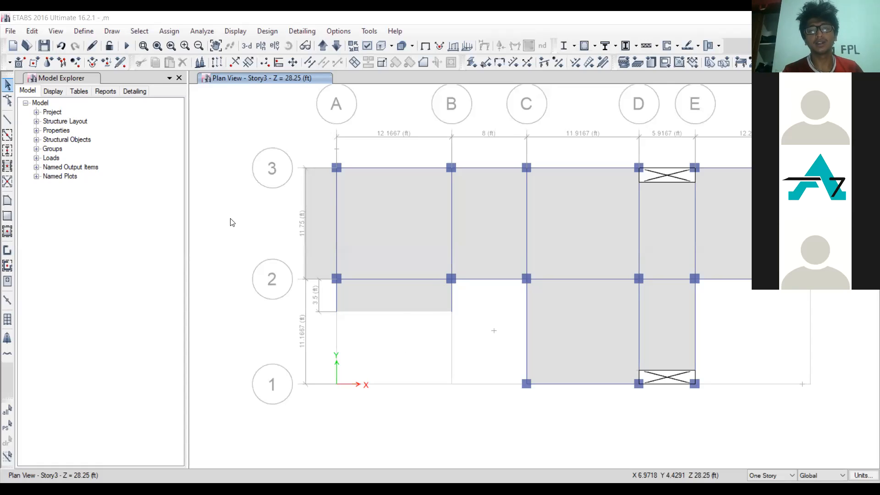
# Step: Merge Story1's slab in the bay between grids A-B and 2-3 with the projecting slab below grid 2
pyautogui.scroll(-3, 233, 222)
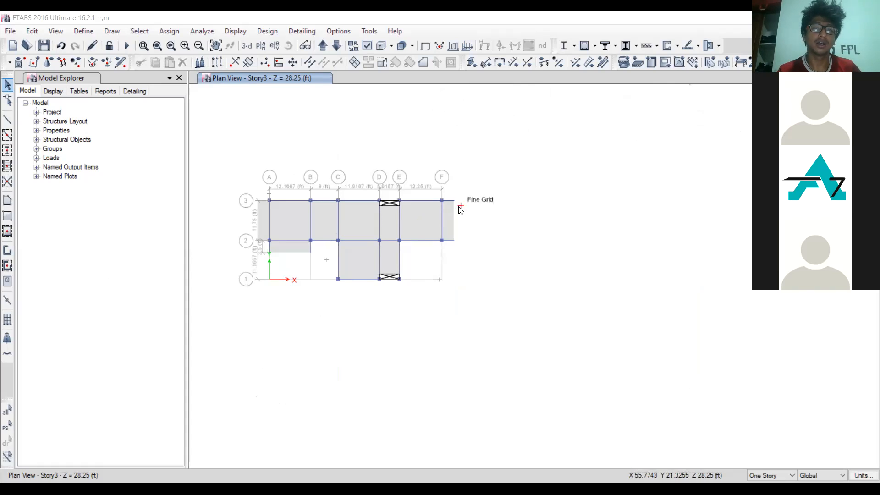
pyautogui.click(341, 40)
pyautogui.click(341, 40)
pyautogui.click(341, 40)
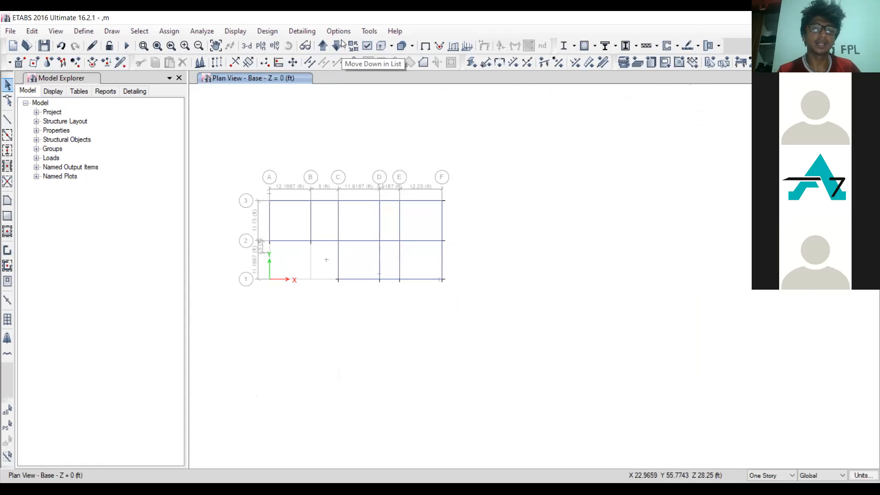
pyautogui.click(326, 49)
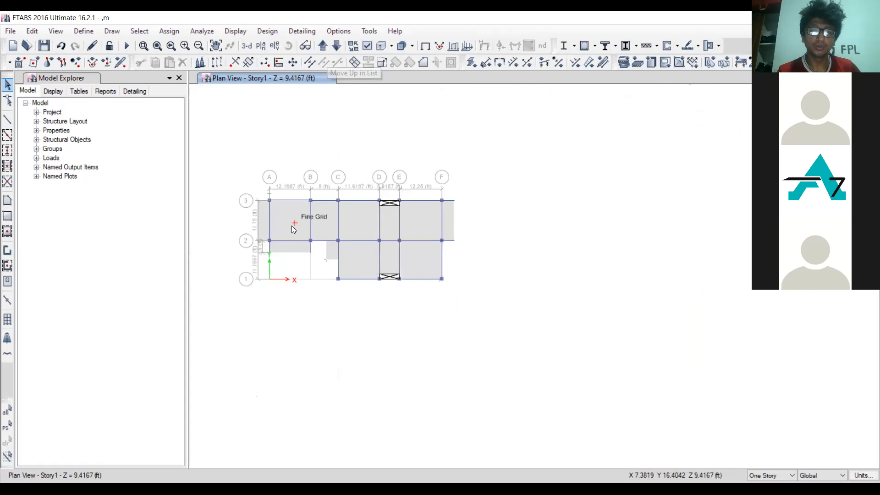
pyautogui.click(291, 226)
pyautogui.click(297, 250)
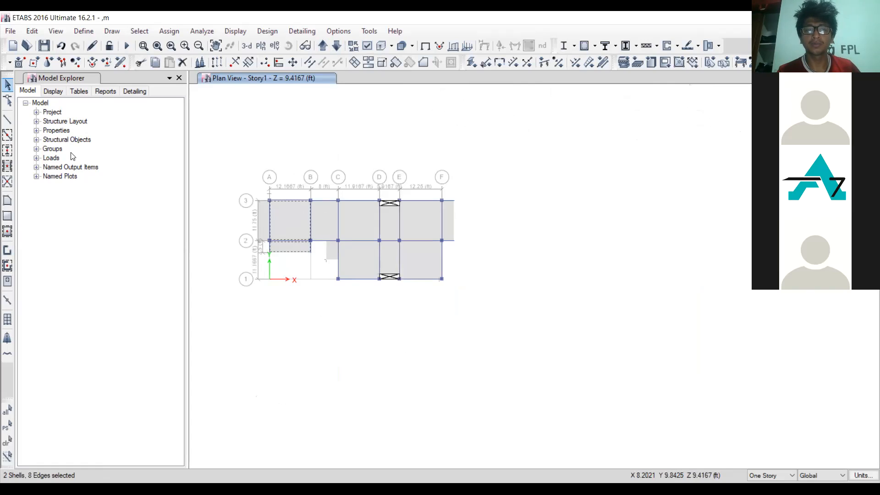
pyautogui.click(33, 31)
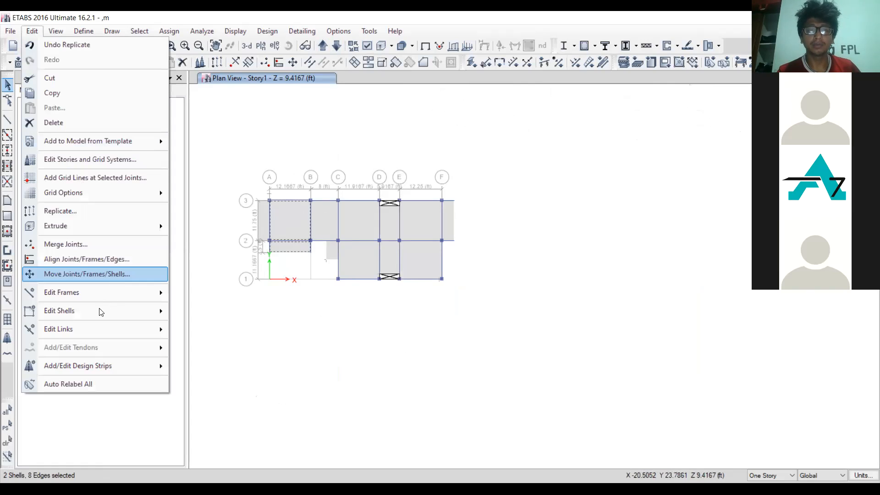
pyautogui.moveTo(101, 312)
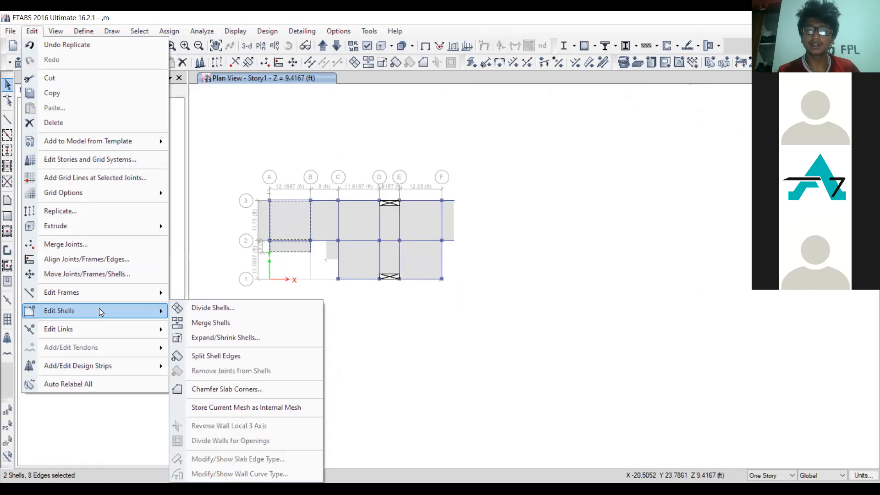
pyautogui.click(188, 323)
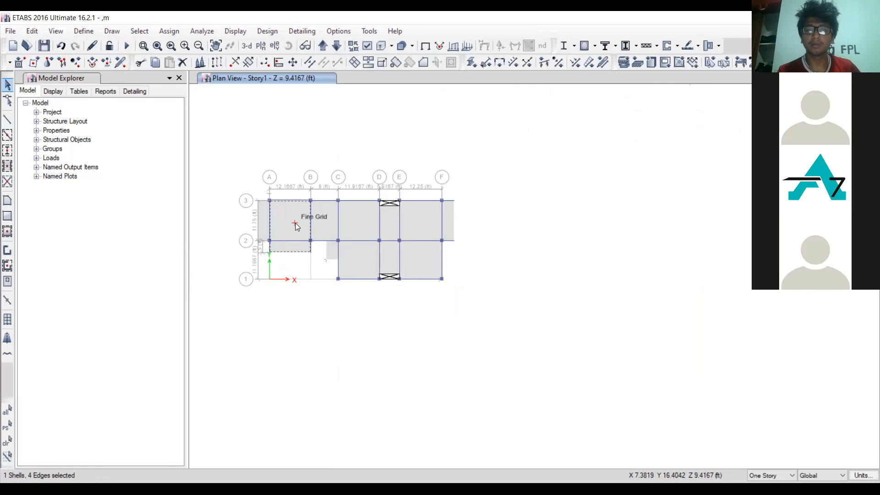
pyautogui.click(295, 223)
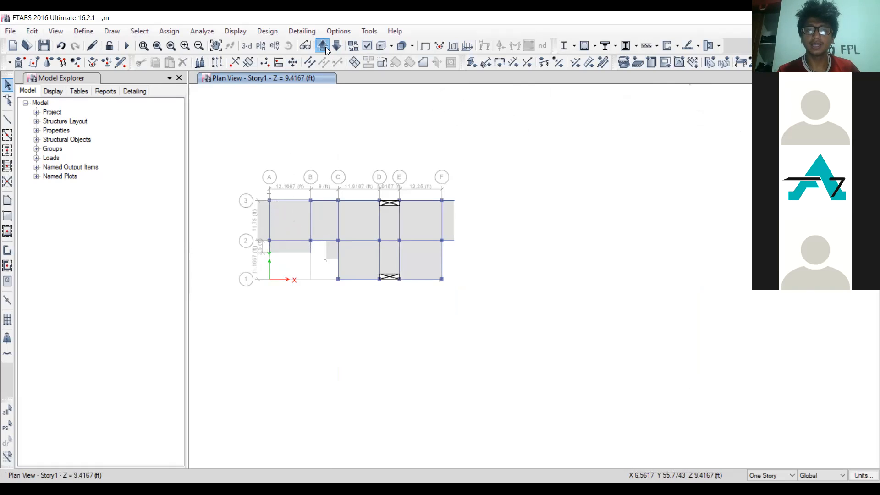
# Step: On Story2, merge the slab of bay A-B, grids 2-3, with the projection below grid 2
pyautogui.click(325, 46)
pyautogui.click(294, 223)
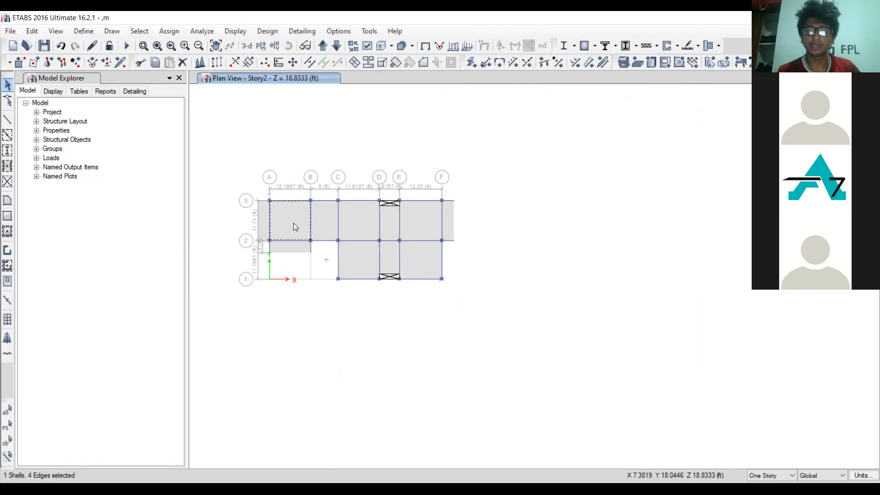
pyautogui.click(289, 246)
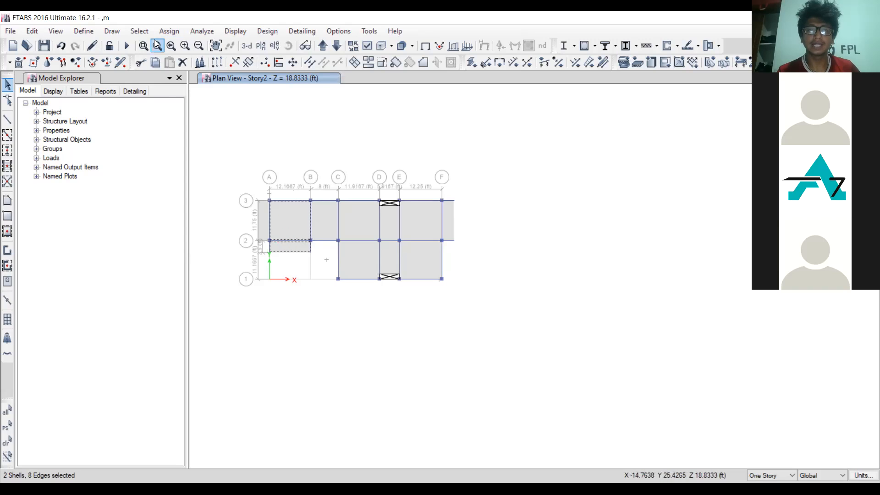
pyautogui.click(42, 30)
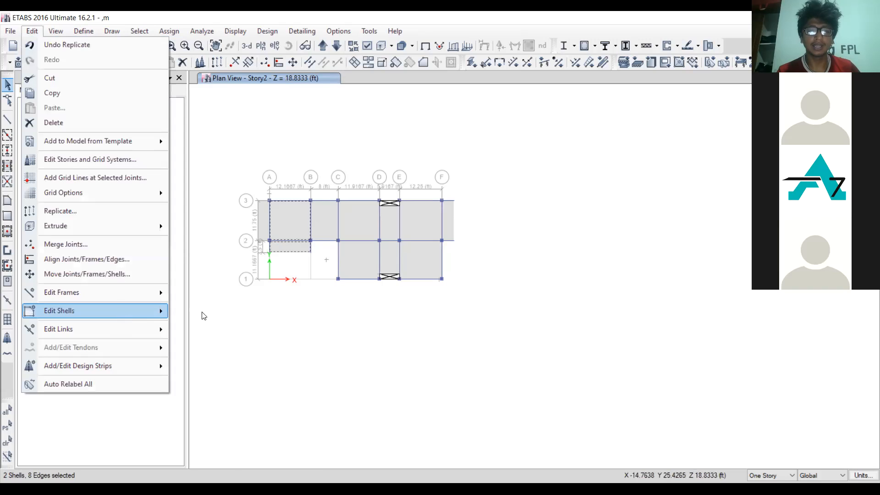
pyautogui.moveTo(138, 311)
pyautogui.click(212, 323)
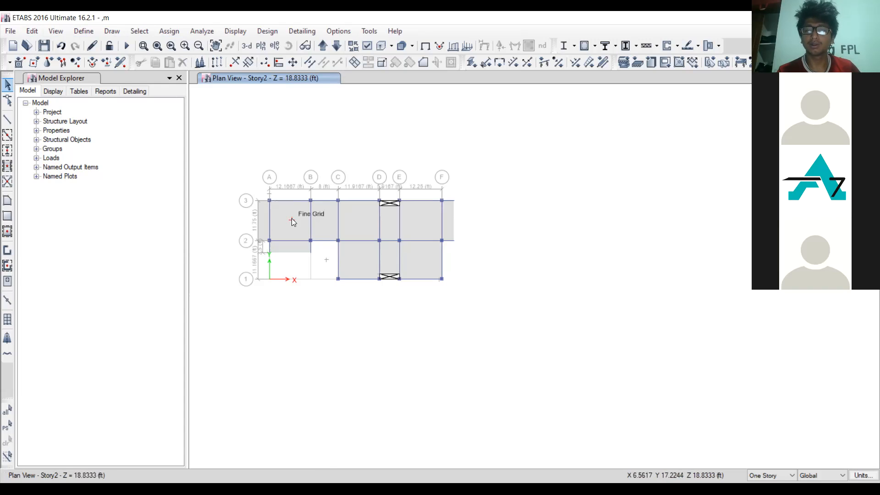
# Step: Try to merge the Story3 slabs between grids A and B with the projection below grid 2
pyautogui.click(325, 46)
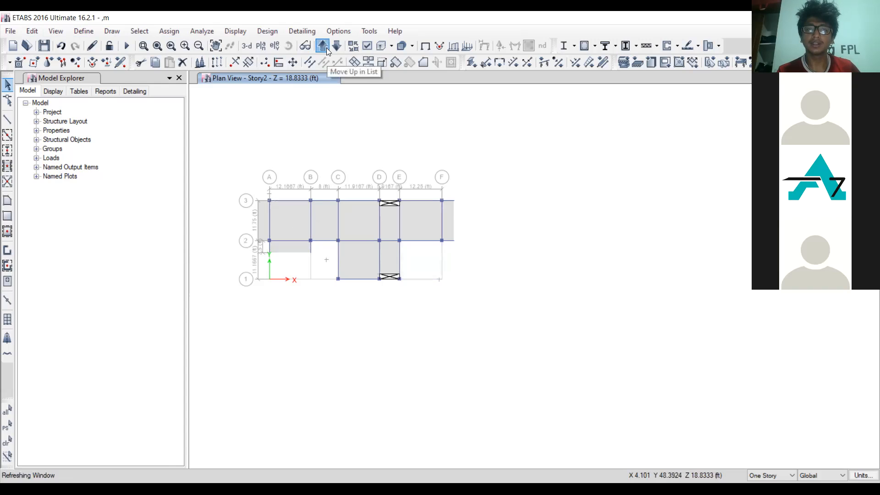
pyautogui.click(301, 247)
pyautogui.click(32, 31)
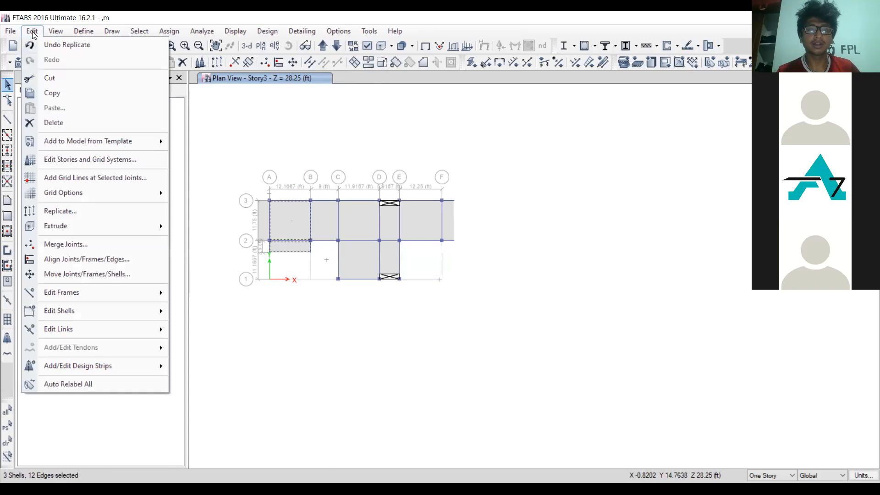
pyautogui.moveTo(92, 311)
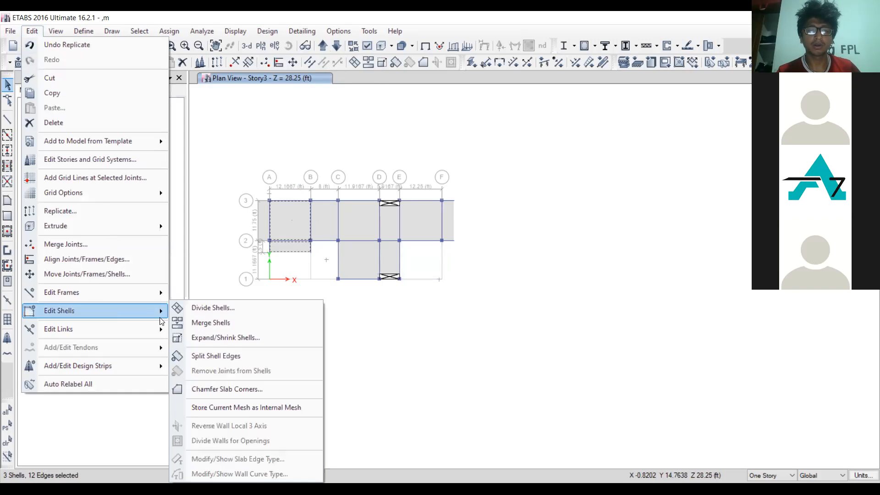
pyautogui.click(193, 323)
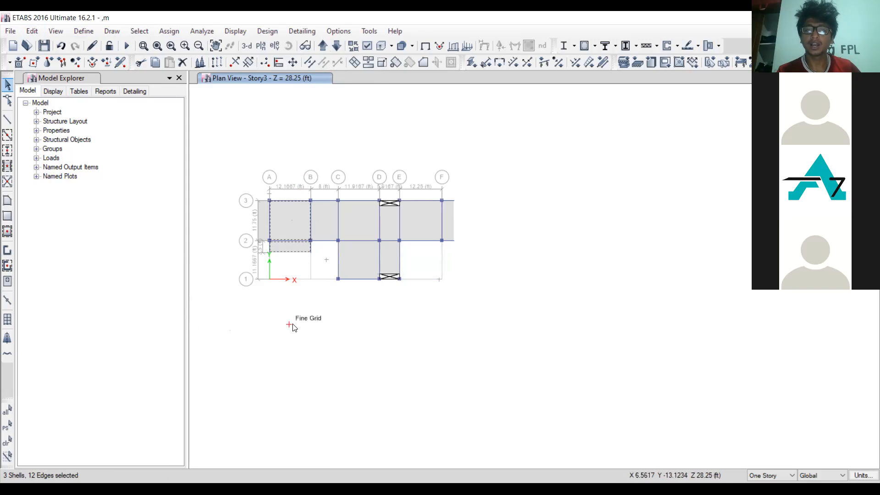
# Step: Reselect just the Story3 bay slab between grids A-B and 2-3 and its projection below grid 2, and merge them
pyautogui.click(293, 219)
pyautogui.click(288, 244)
pyautogui.click(36, 32)
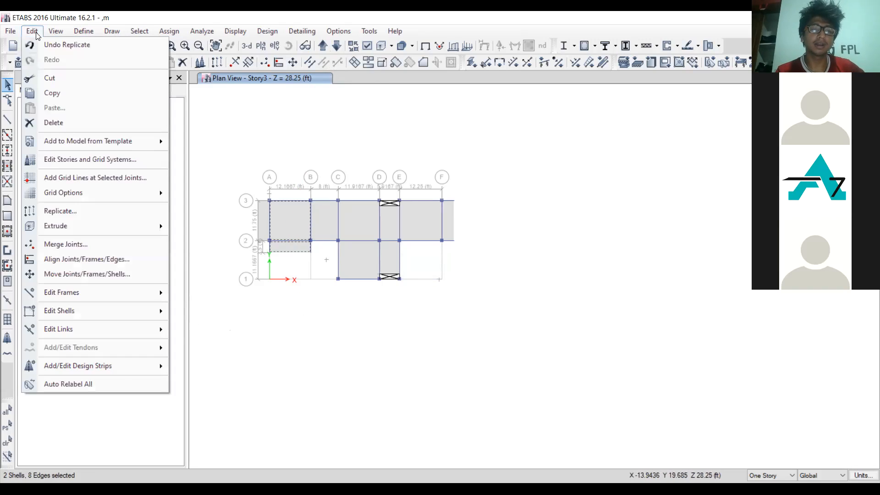
pyautogui.moveTo(85, 318)
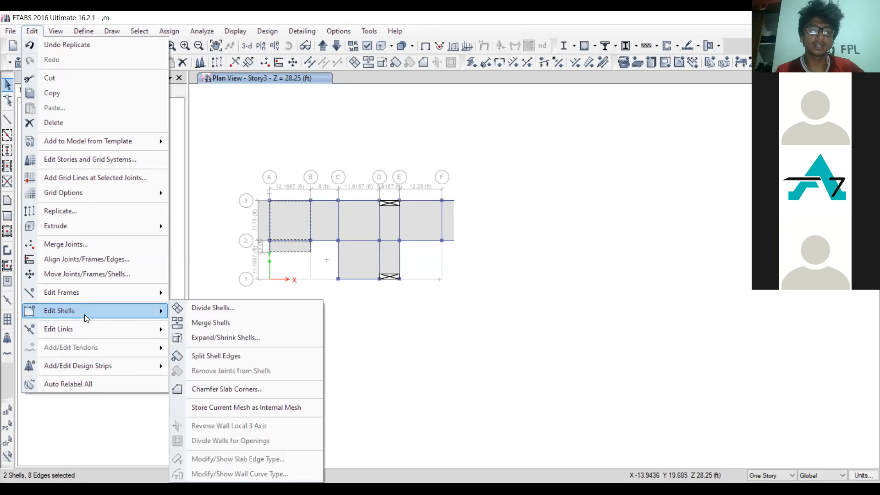
pyautogui.click(183, 323)
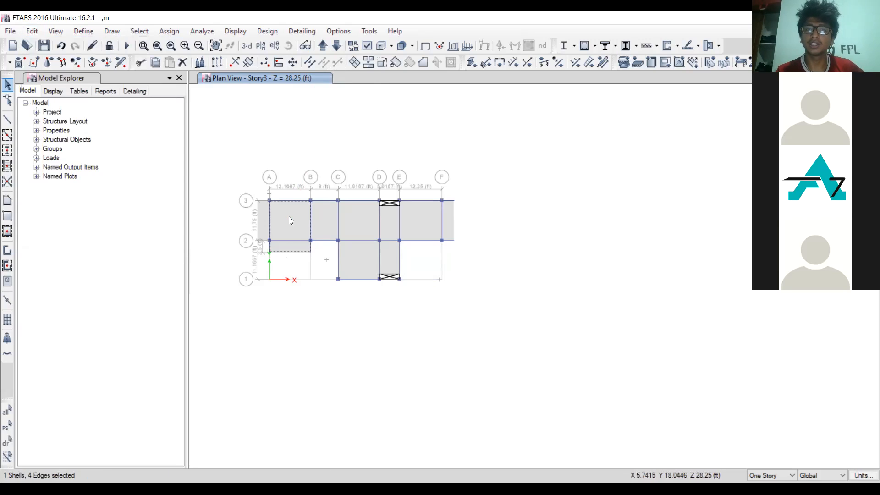
# Step: On Story4, merge the slab between grids E-F and 2-3 with the projecting slab beyond grid F
pyautogui.click(323, 47)
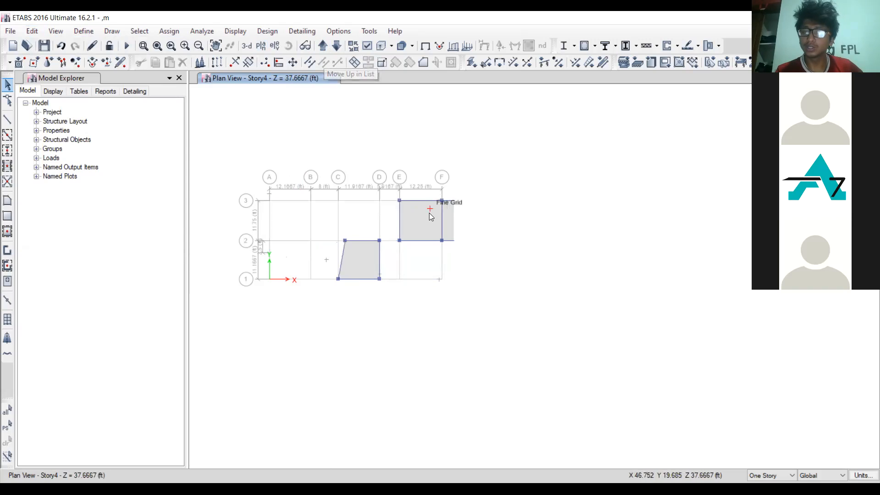
pyautogui.click(447, 215)
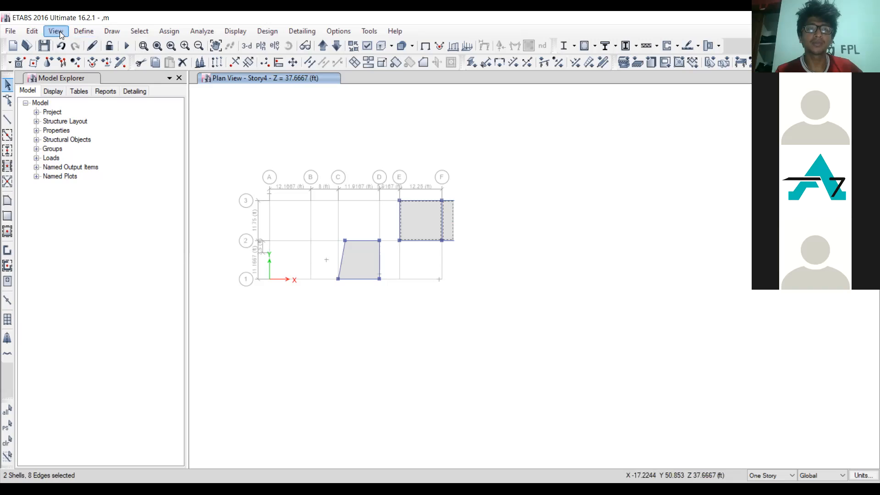
pyautogui.click(34, 31)
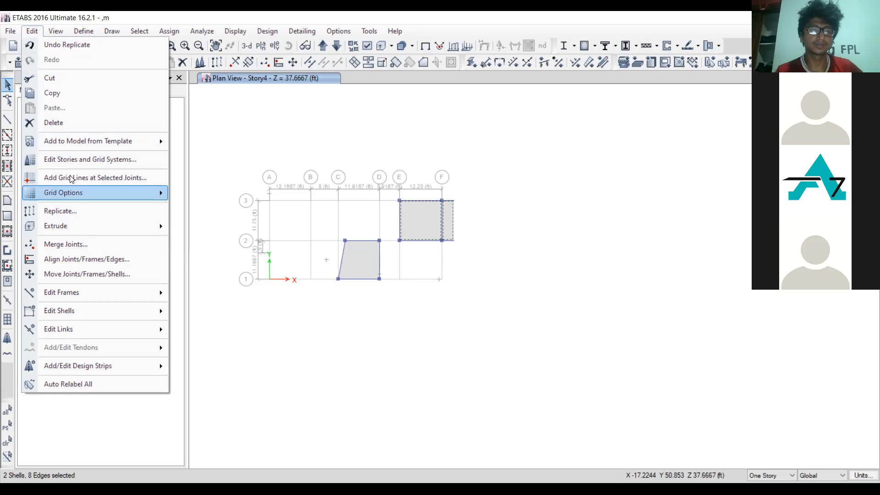
pyautogui.moveTo(70, 321)
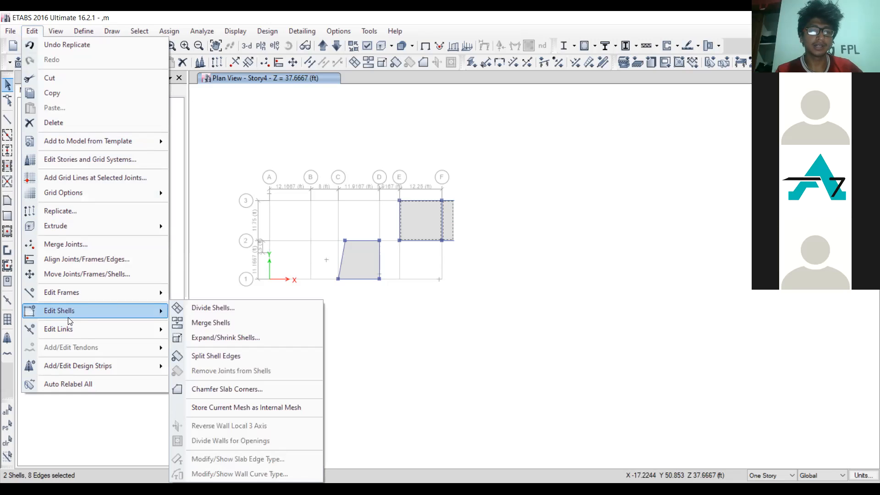
pyautogui.click(204, 323)
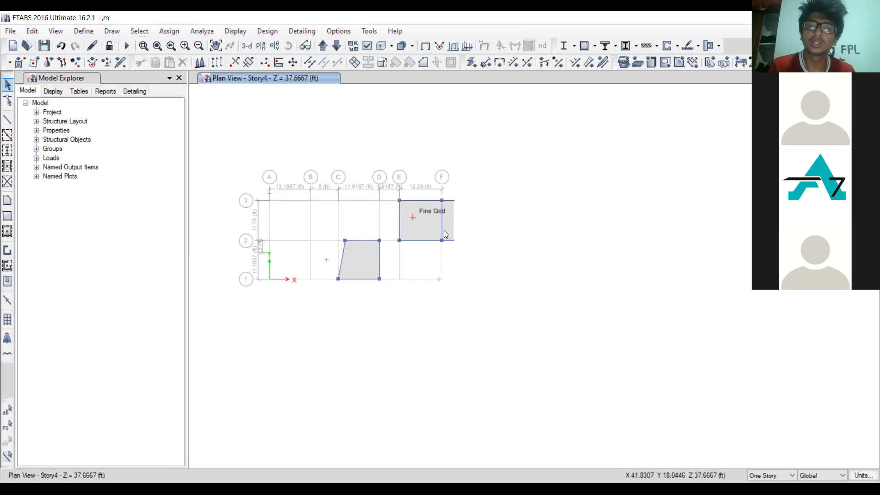
# Step: Return to Story3 and merge the slab of bay E-F, grids 2-3, with the strip projecting beyond grid F
pyautogui.click(340, 48)
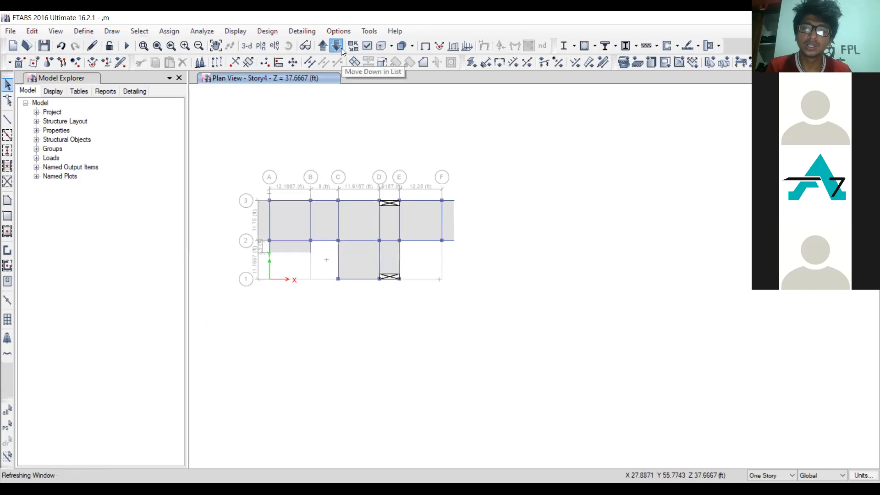
pyautogui.click(429, 230)
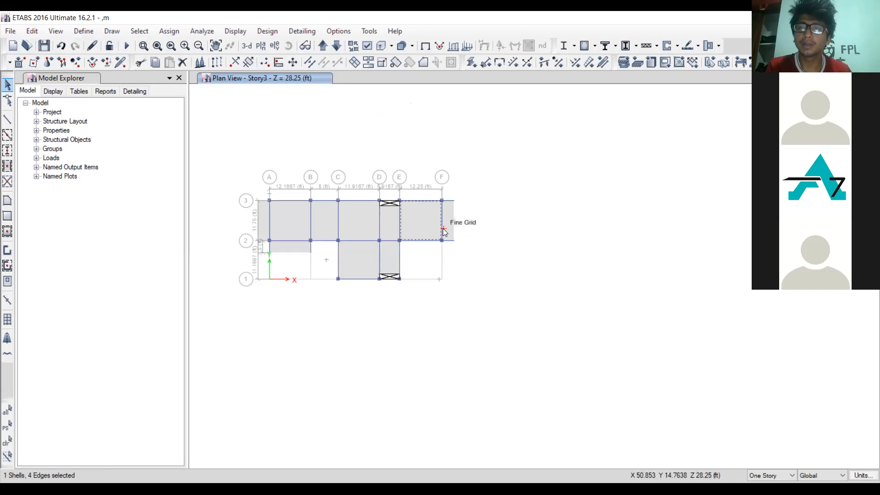
pyautogui.hotkey('ctrl', 'q')
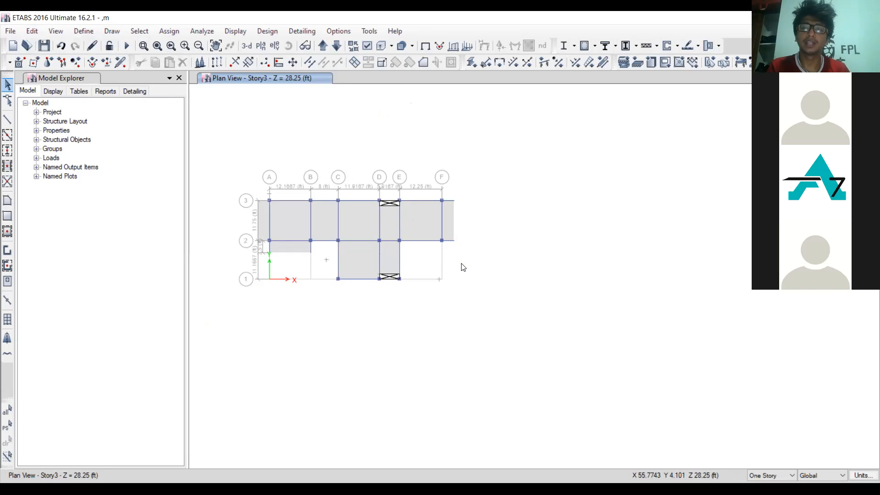
pyautogui.click(413, 229)
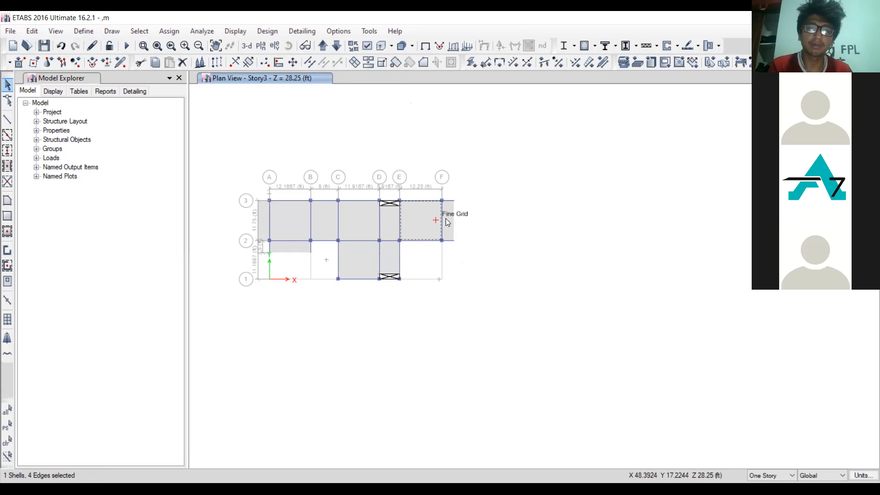
pyautogui.click(449, 221)
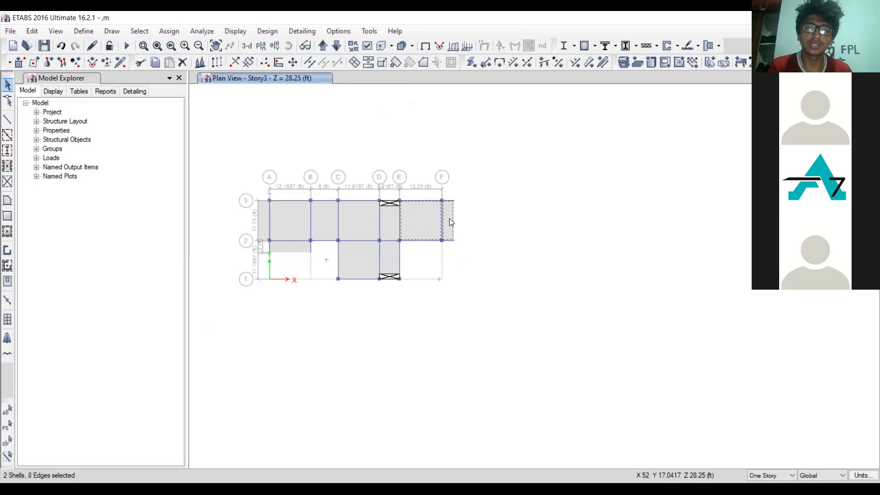
pyautogui.click(32, 31)
pyautogui.moveTo(79, 317)
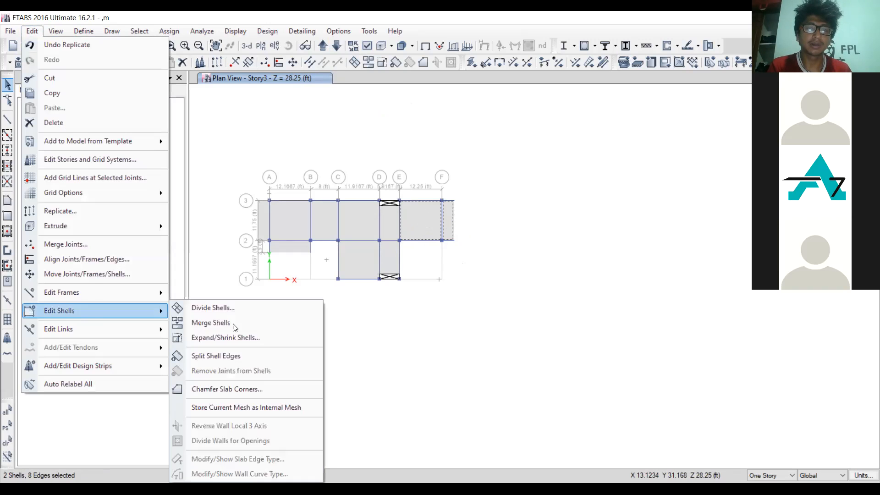
pyautogui.click(233, 323)
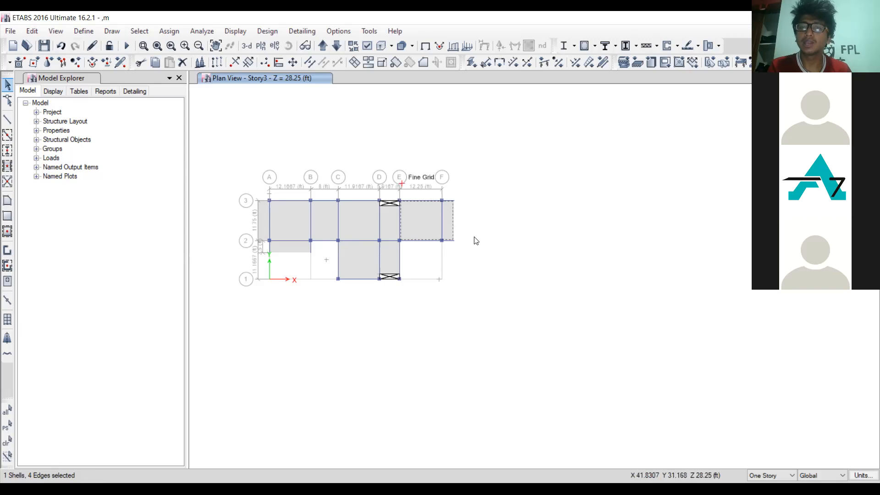
pyautogui.click(413, 227)
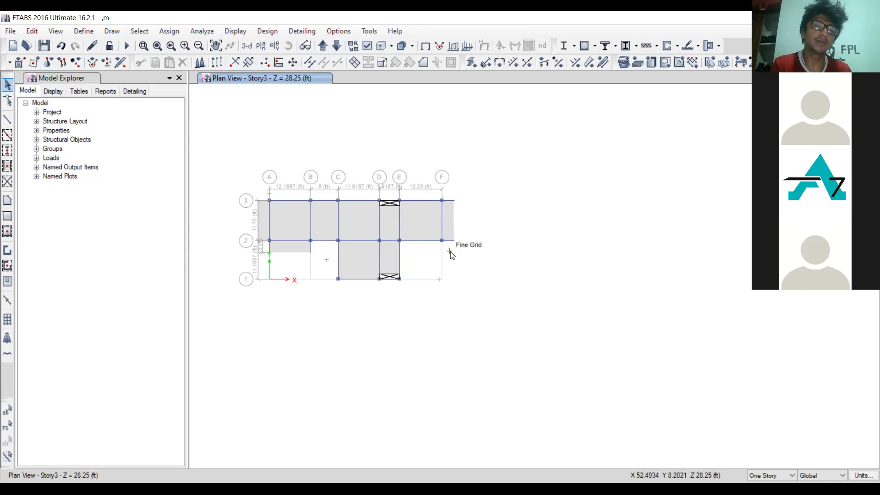
# Step: Go to the Story1 plan and delete the misaligned beam between grids A and B along grid 3
pyautogui.click(323, 46)
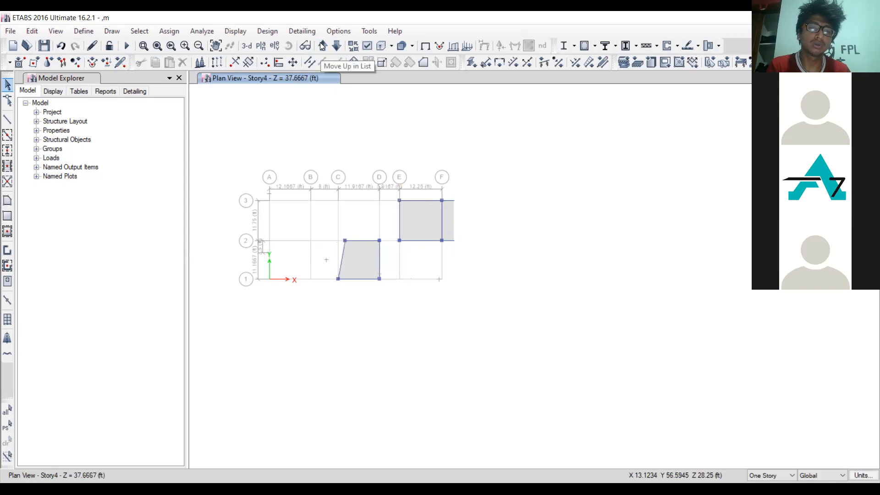
pyautogui.click(322, 44)
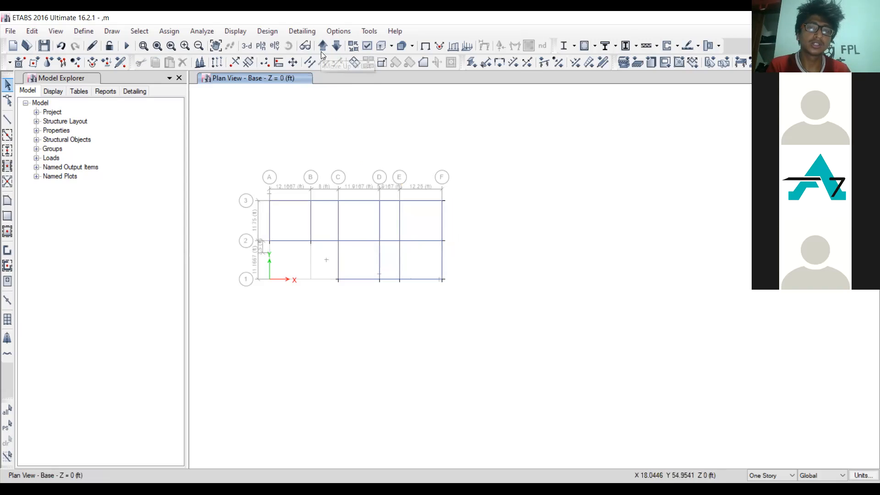
pyautogui.click(321, 51)
pyautogui.scroll(8, 274, 193)
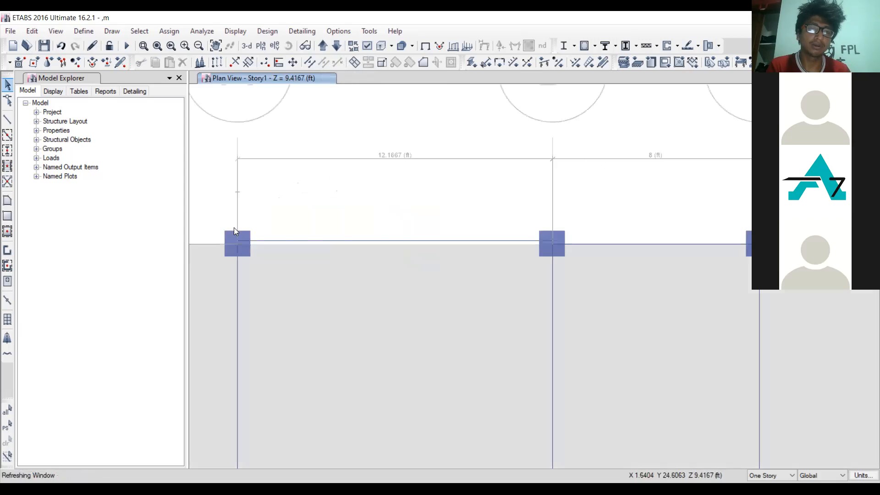
pyautogui.click(308, 241)
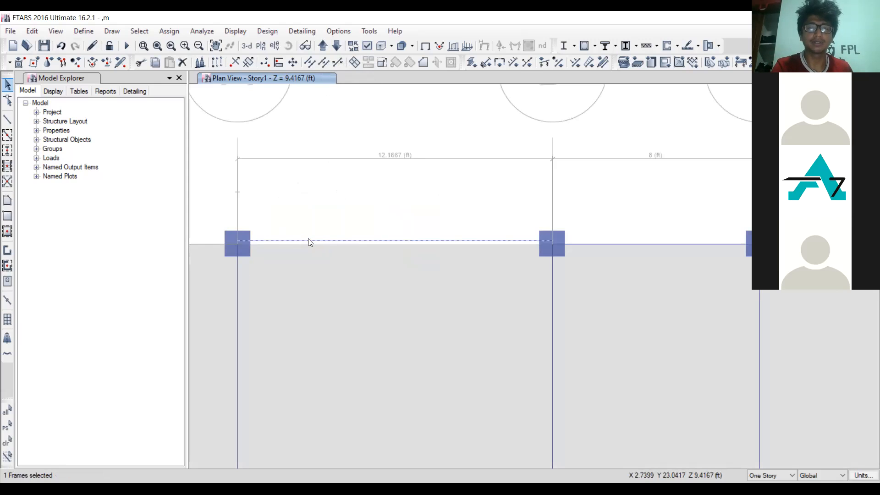
pyautogui.click(32, 32)
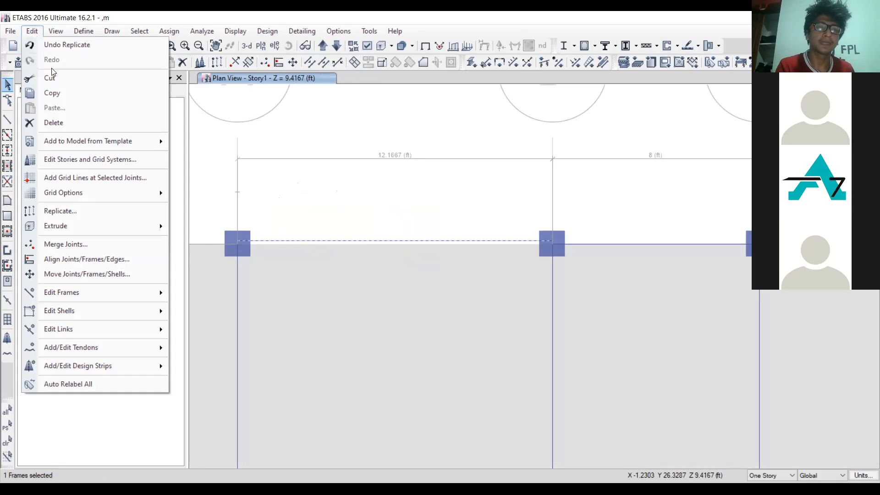
pyautogui.click(56, 123)
# Step: Draw a beam 9 x 14 on Story1 along grid 3, from the column at grid A to the column at grid B
pyautogui.click(7, 134)
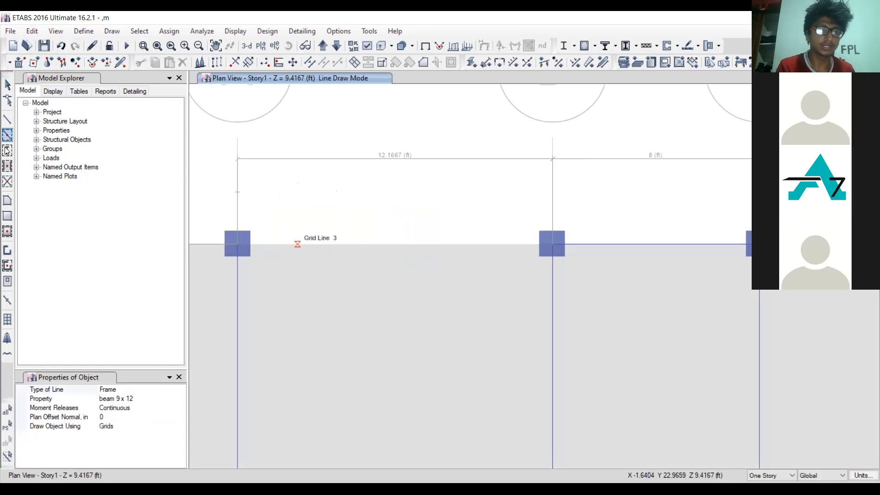
pyautogui.click(7, 123)
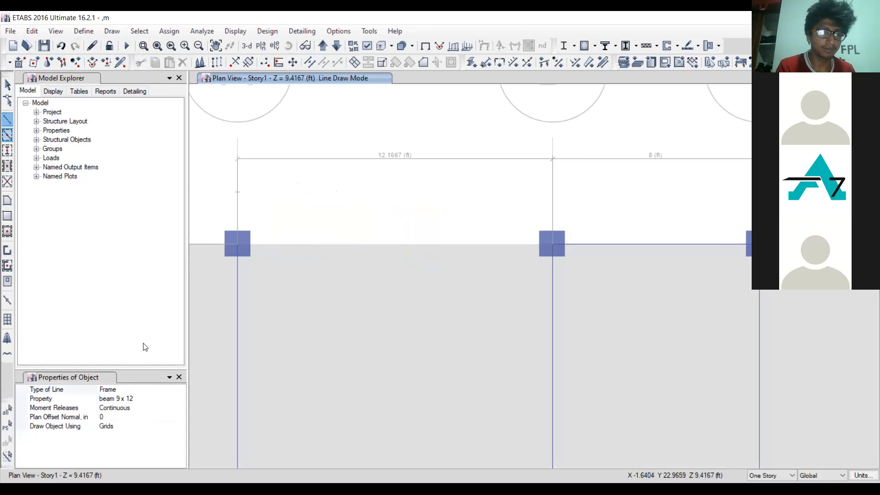
pyautogui.click(183, 399)
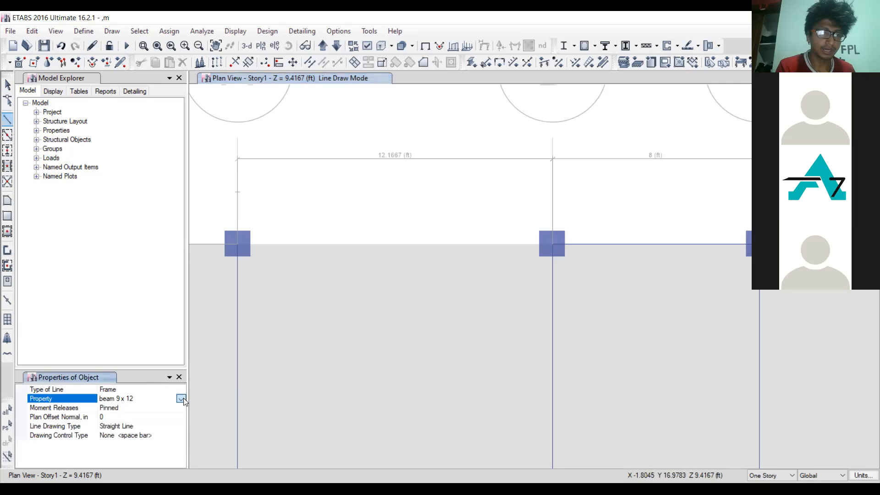
pyautogui.click(181, 399)
pyautogui.click(165, 412)
pyautogui.click(237, 244)
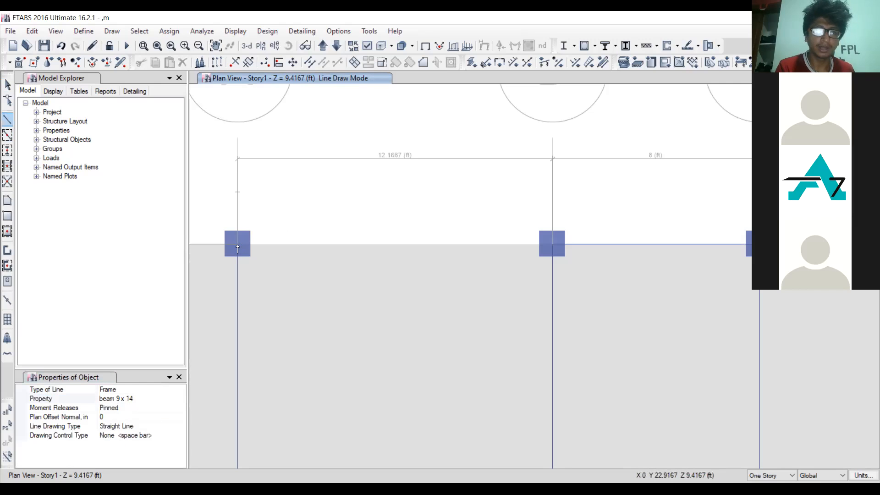
pyautogui.click(552, 243)
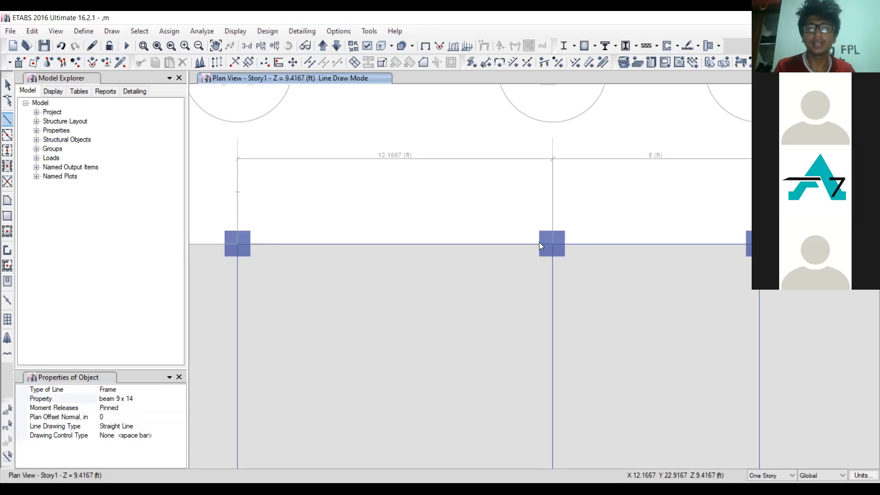
pyautogui.press('Escape')
# Step: Delete the Story1 column at the intersection of grids A and 3
pyautogui.scroll(-3, 503, 222)
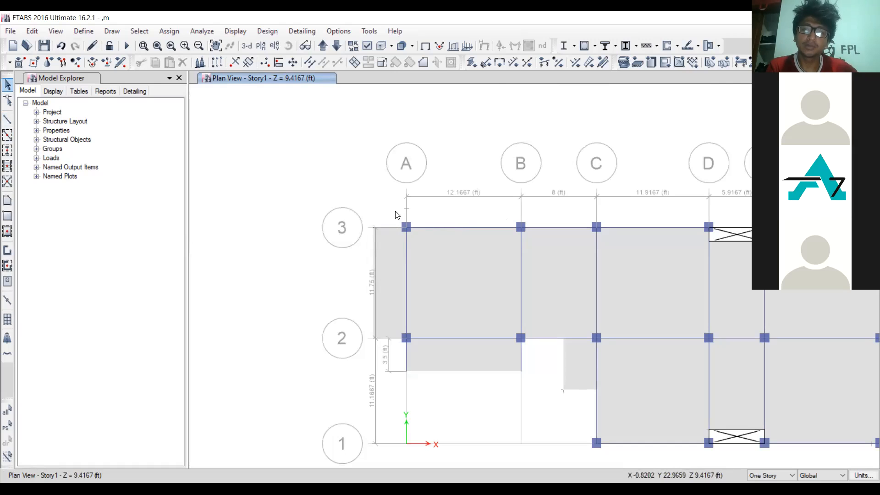
pyautogui.moveTo(438, 245); pyautogui.dragTo(438, 248)
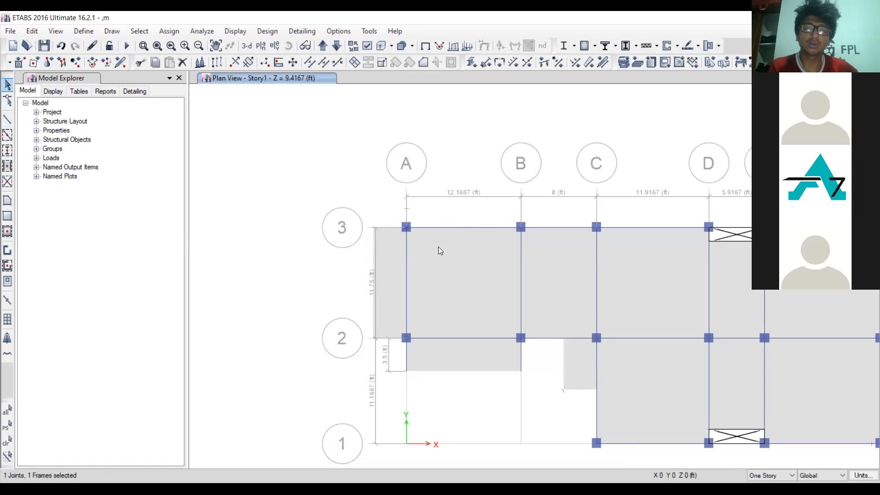
pyautogui.click(32, 31)
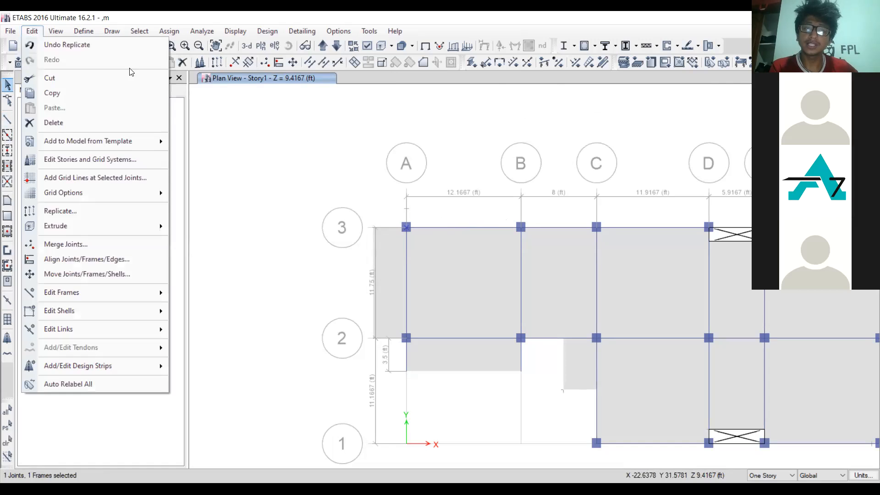
# Step: Add a new Concrete Circle frame section named kokl with M20 as its material
pyautogui.moveTo(184, 63)
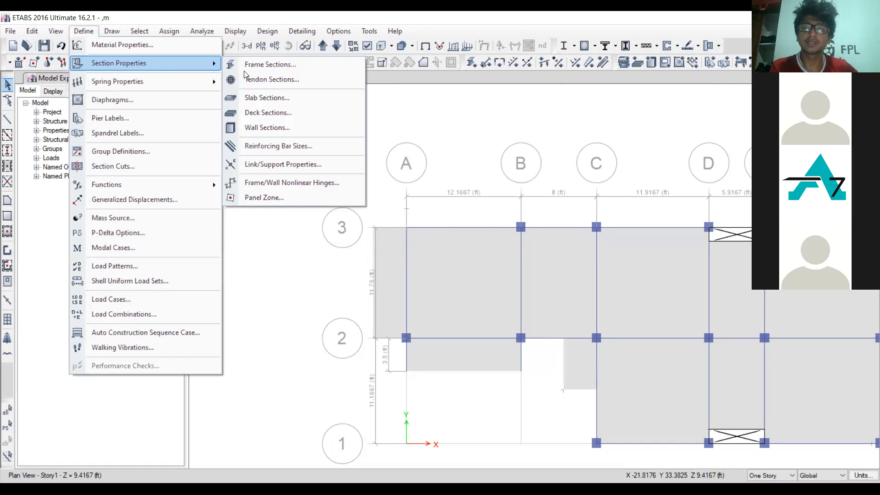
pyautogui.click(250, 65)
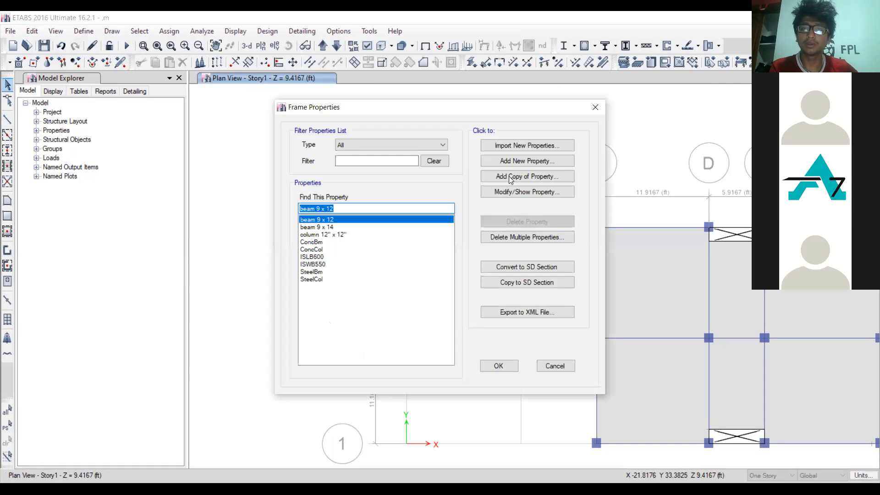
pyautogui.click(515, 165)
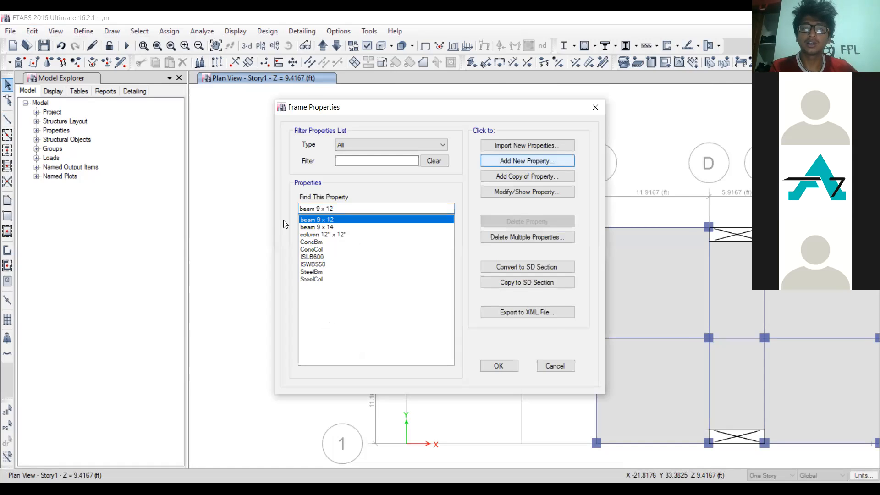
pyautogui.click(294, 226)
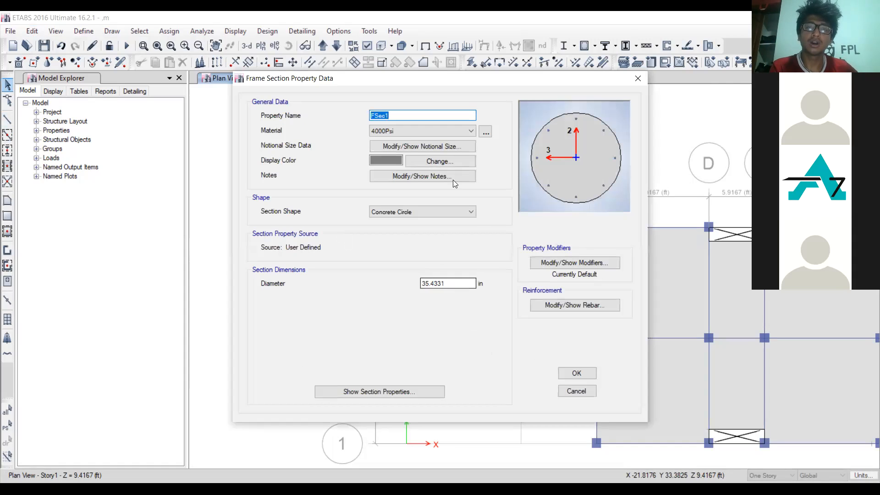
pyautogui.click(420, 131)
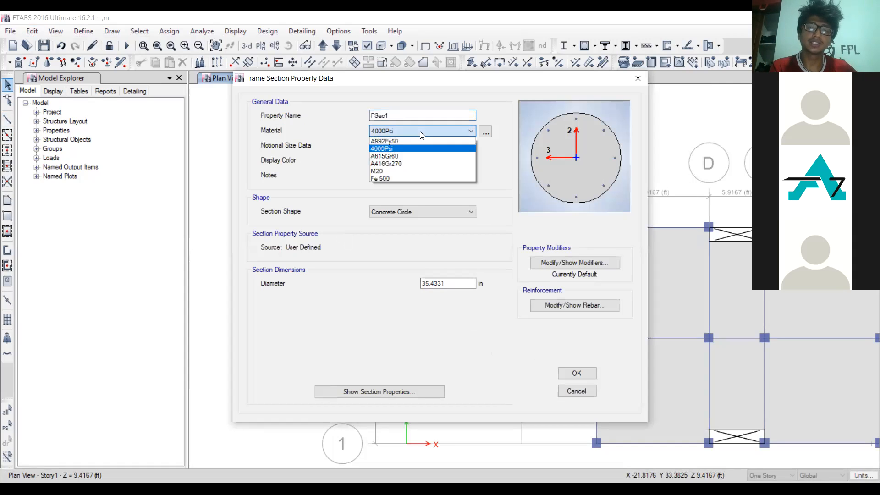
pyautogui.click(384, 173)
pyautogui.doubleClick(378, 115)
pyautogui.write('kokl')
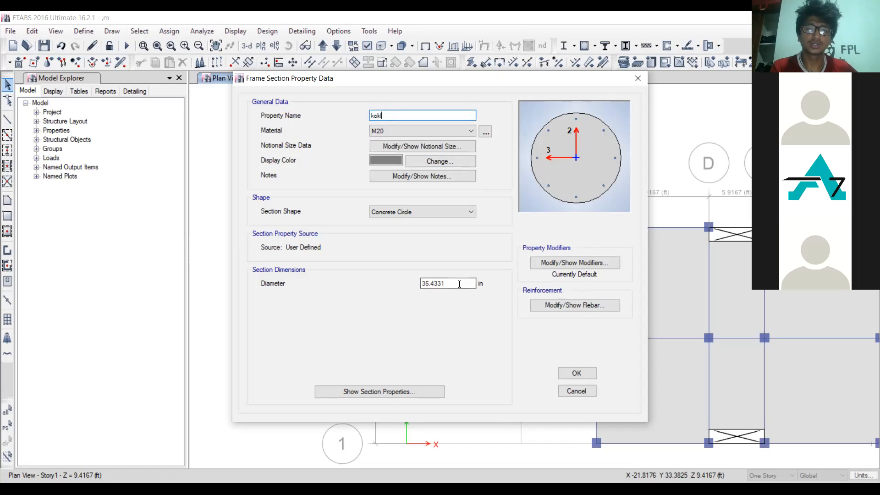
# Step: Set the circular section's diameter to 12 in
pyautogui.moveTo(458, 283); pyautogui.dragTo(392, 291)
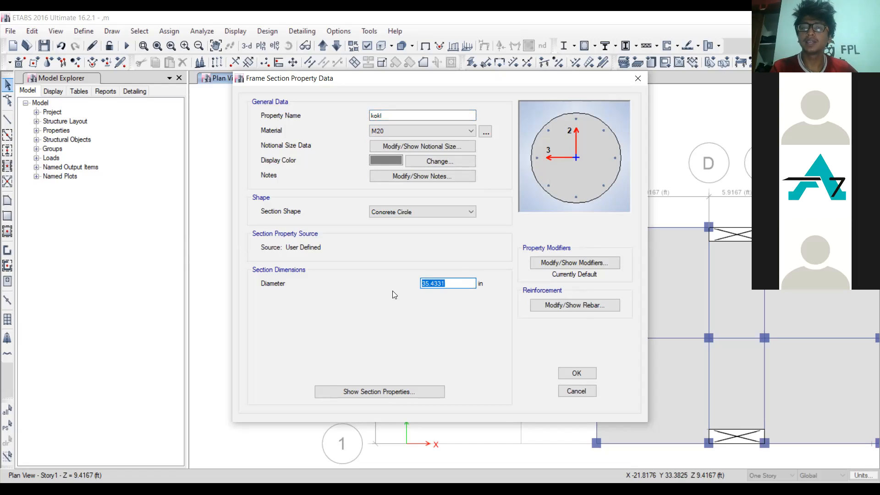
pyautogui.write('25')
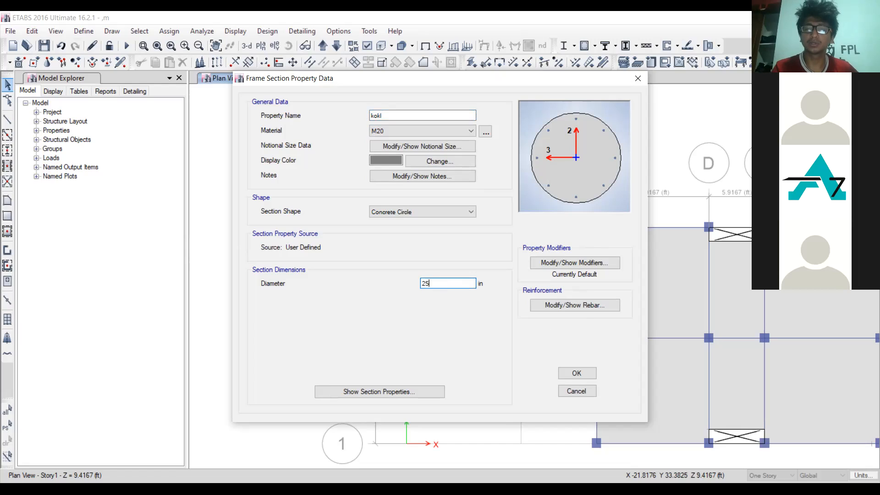
pyautogui.press('BackSpace')
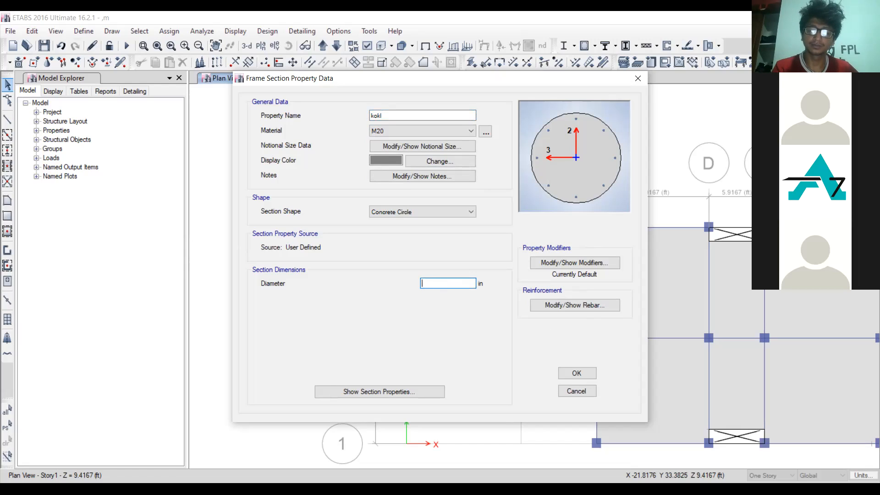
pyautogui.write('25')
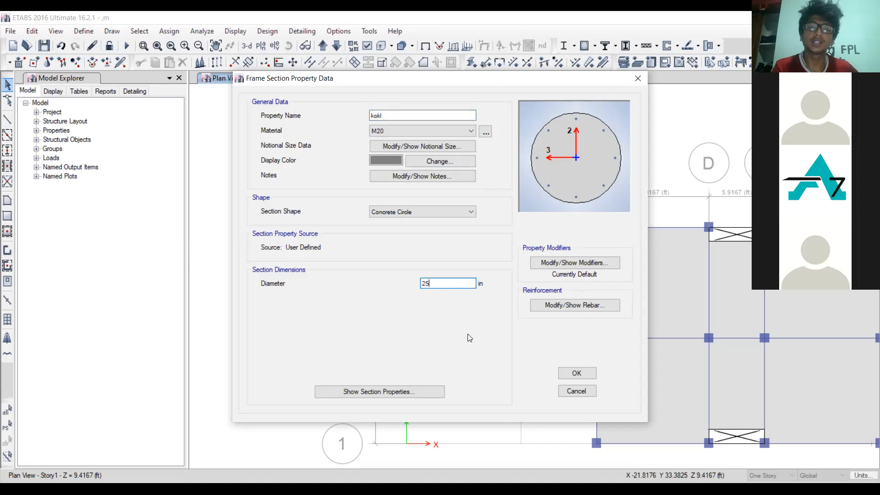
pyautogui.press('BackSpace')
pyautogui.press('BackSpace')
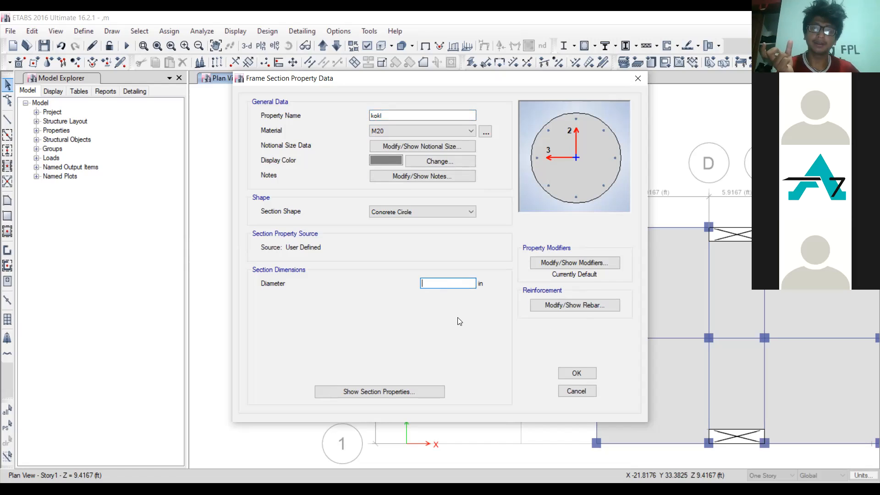
pyautogui.write('12')
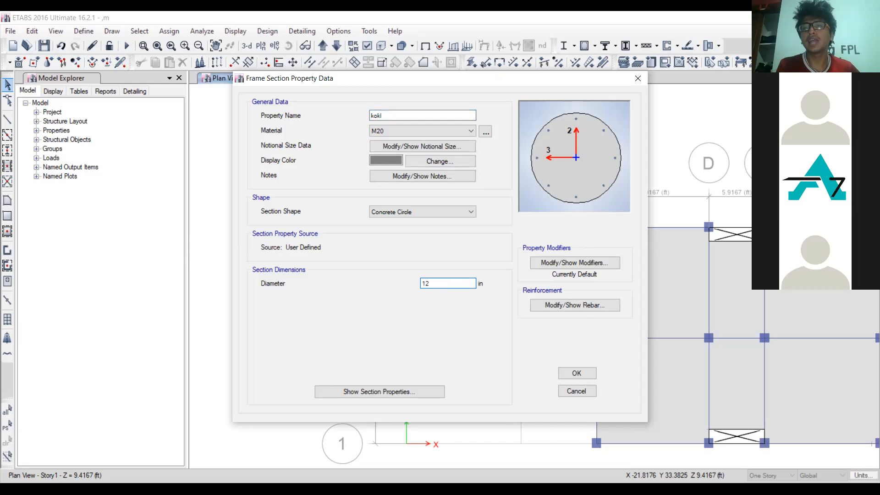
# Step: Set the section's longitudinal and confinement rebar material to Fe 500 and save the new frame section
pyautogui.click(583, 306)
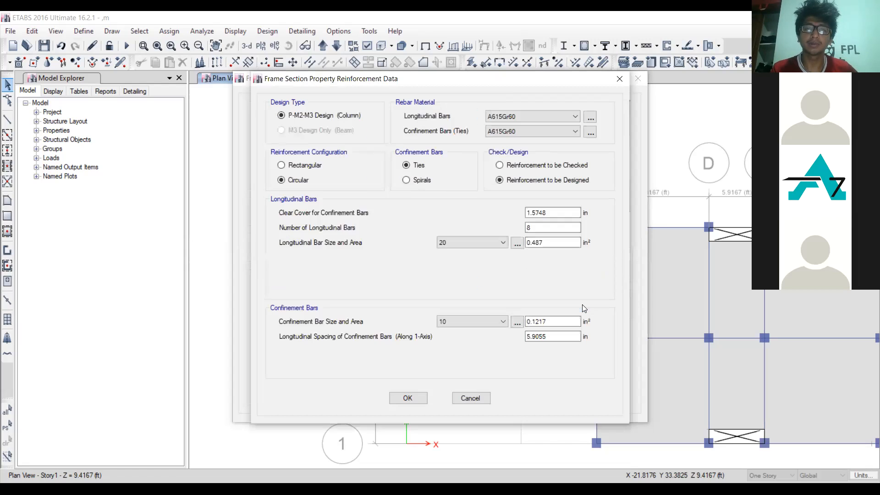
pyautogui.click(516, 118)
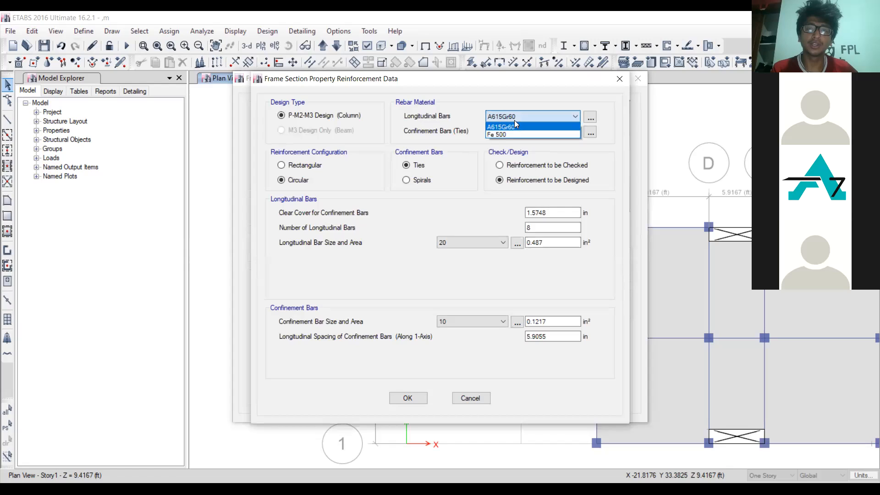
pyautogui.click(504, 134)
pyautogui.click(504, 131)
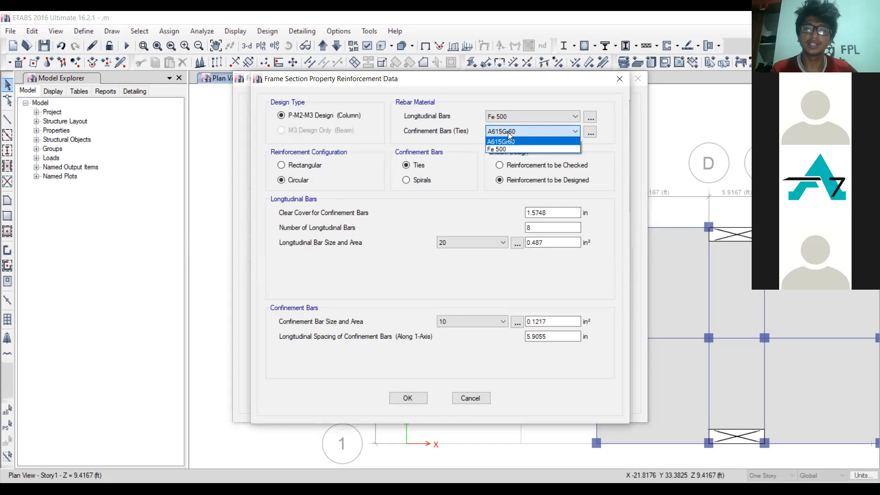
pyautogui.click(502, 150)
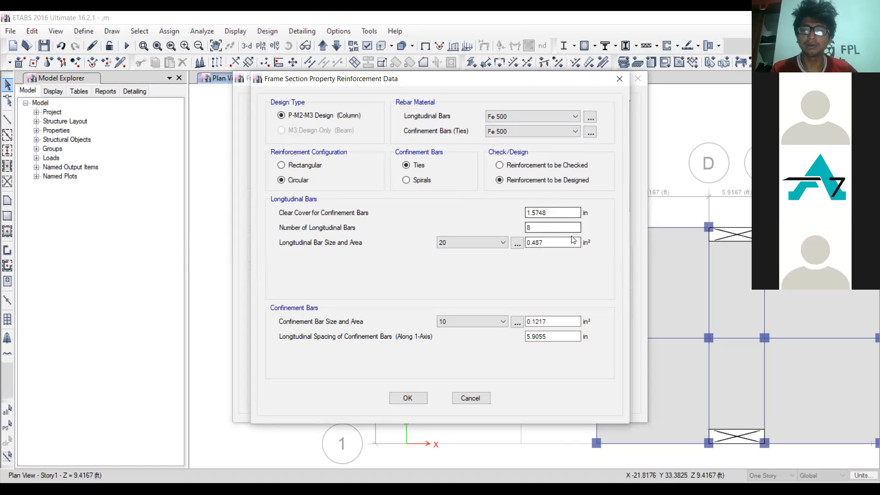
pyautogui.click(408, 398)
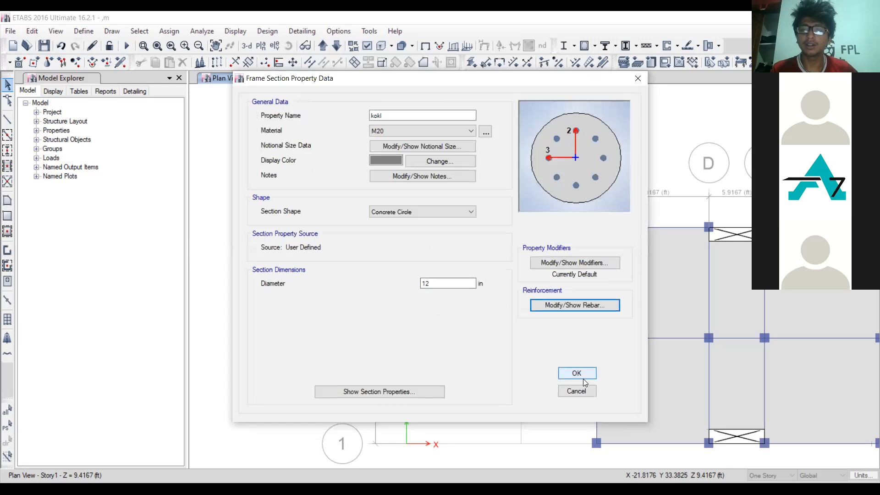
pyautogui.click(579, 375)
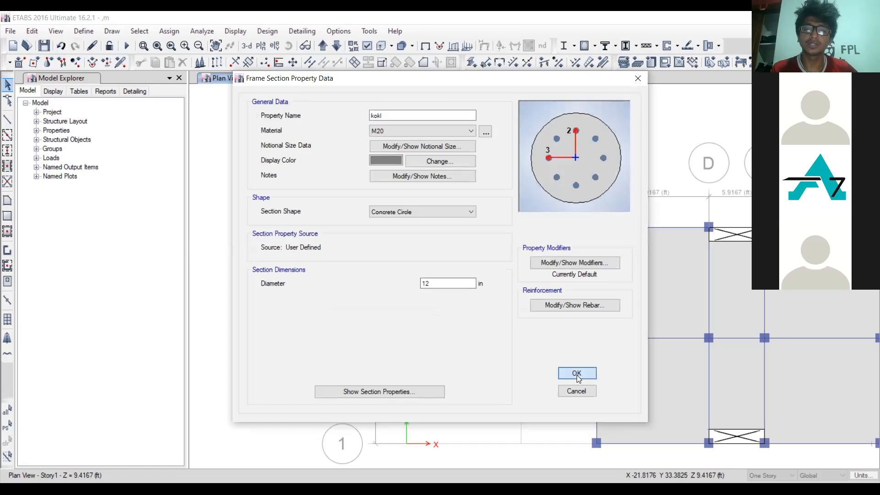
pyautogui.click(499, 366)
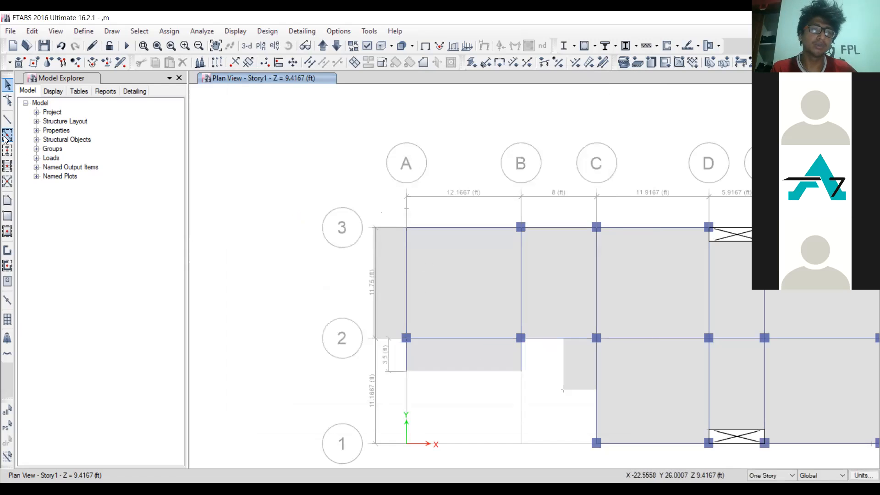
# Step: Quick draw a column with the kokl section at the intersection of grids A and 3, using the 24 in X plan offset
pyautogui.click(8, 165)
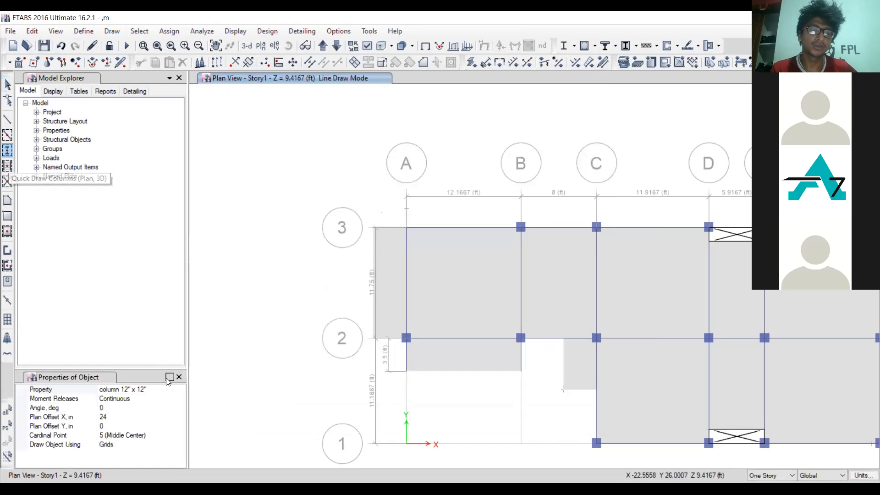
pyautogui.click(162, 391)
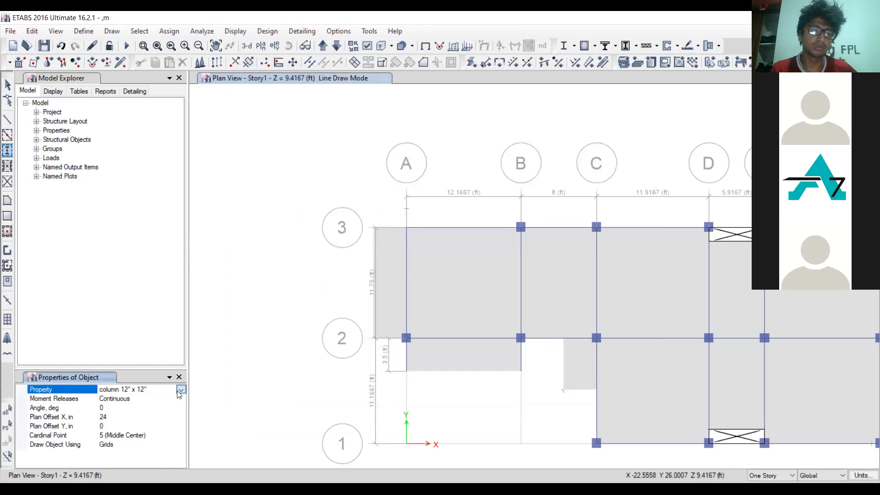
pyautogui.click(182, 390)
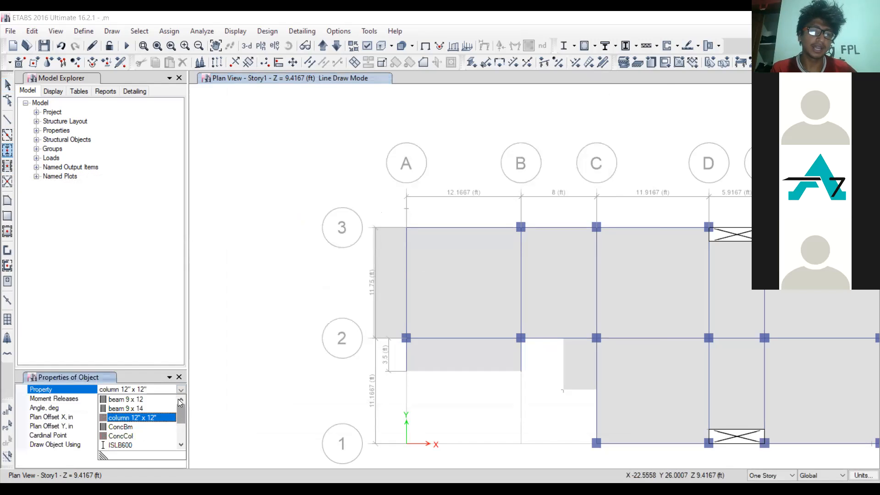
pyautogui.click(180, 437)
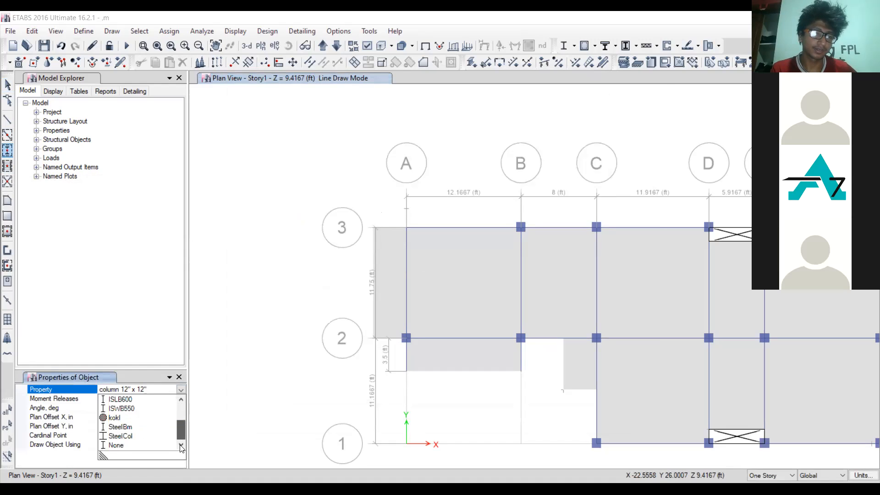
pyautogui.click(137, 416)
pyautogui.click(425, 227)
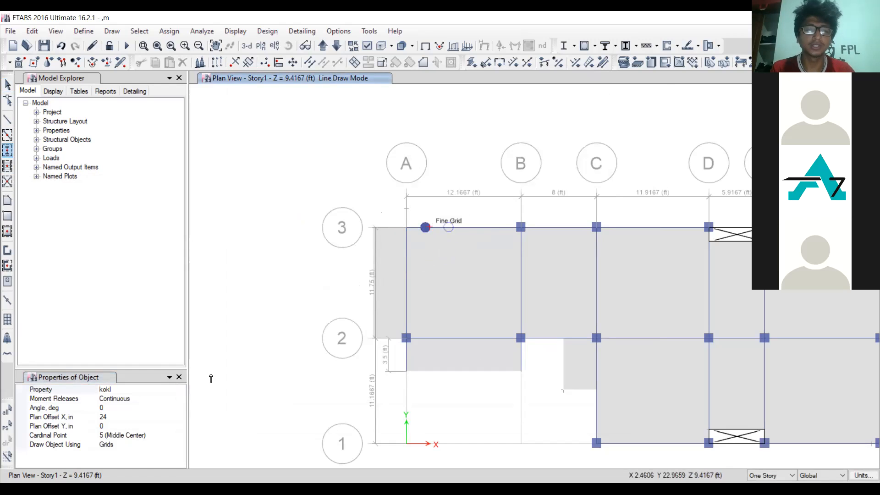
# Step: Set the column's Plan Offset X to 0 in and place a kokl column exactly at grid point A-3
pyautogui.click(113, 416)
pyautogui.press('BackSpace')
pyautogui.press('BackSpace')
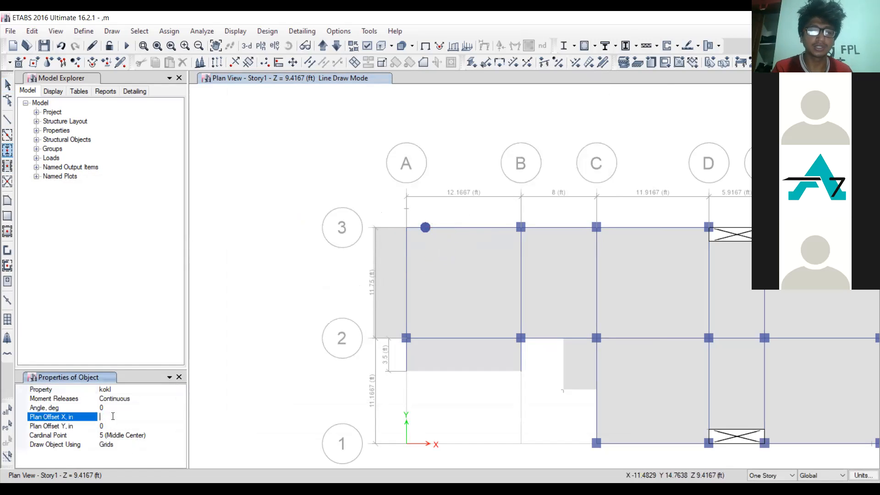
pyautogui.write('0')
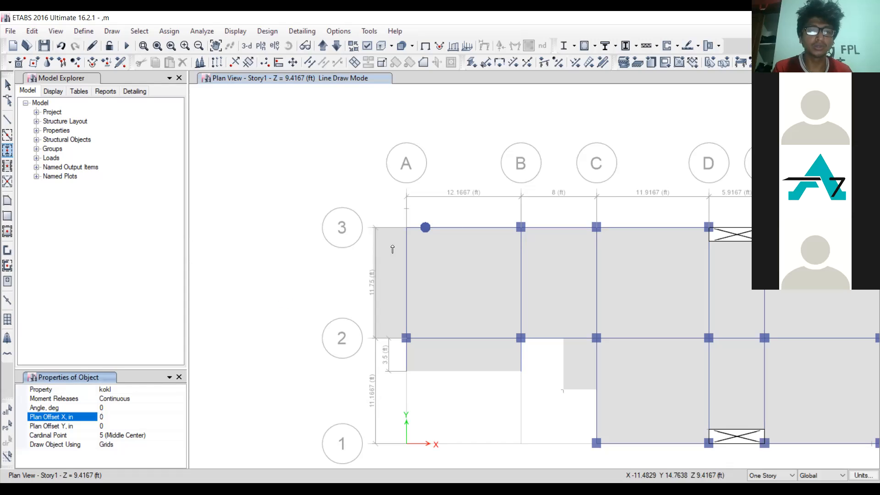
pyautogui.click(405, 227)
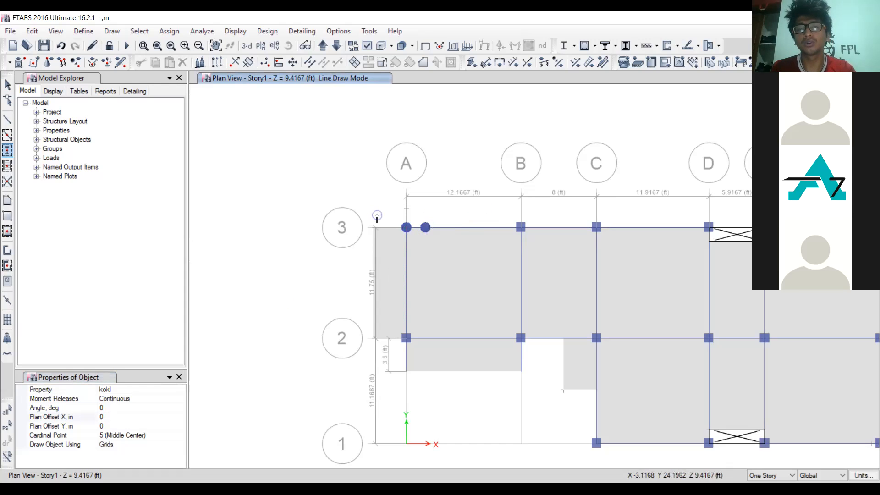
# Step: Delete the circular kokl columns at and beside grid point A-3
pyautogui.press('Escape')
pyautogui.moveTo(379, 212); pyautogui.dragTo(446, 244)
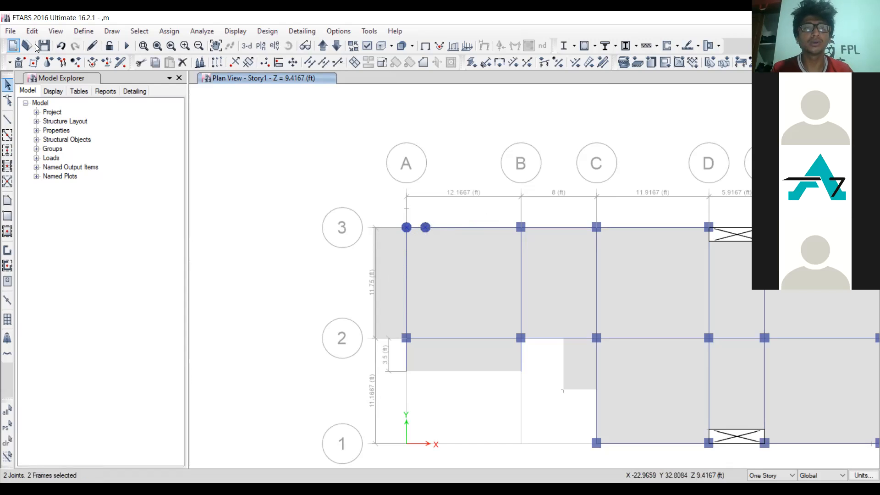
pyautogui.click(33, 31)
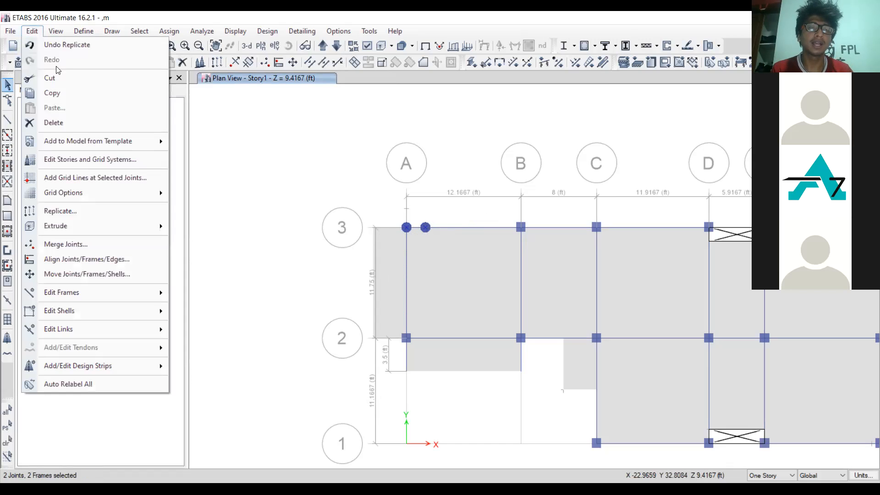
pyautogui.click(80, 132)
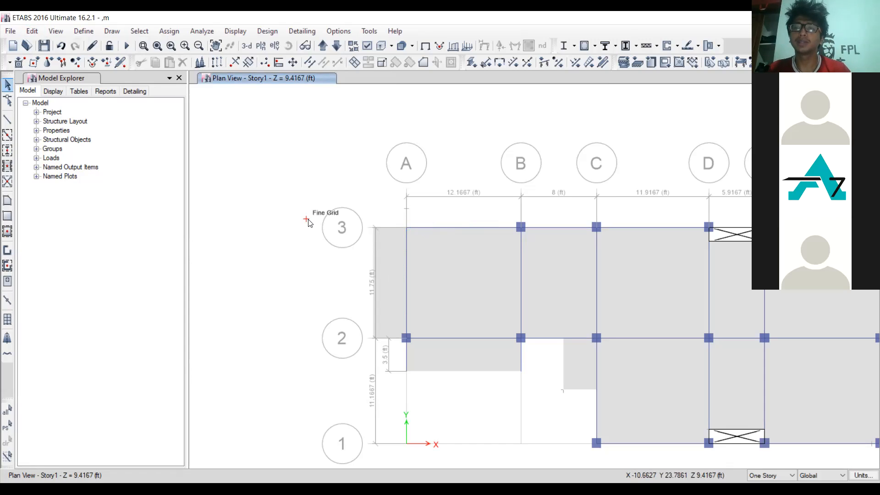
# Step: Quick draw a column with the column 12" x 12" section at the intersection of grids A and 3
pyautogui.click(7, 151)
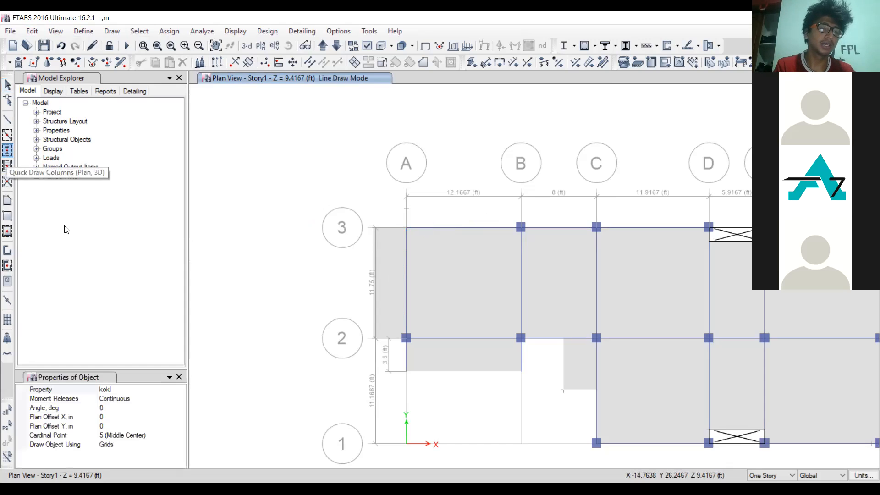
pyautogui.click(133, 391)
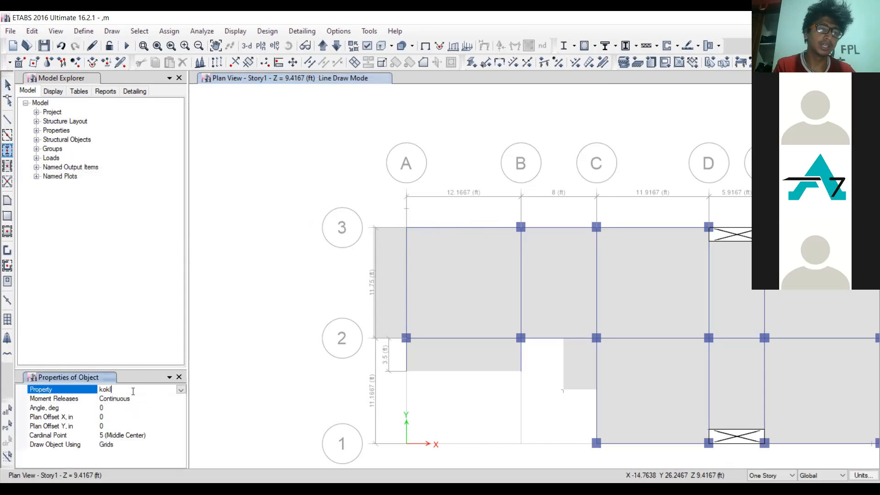
pyautogui.click(181, 390)
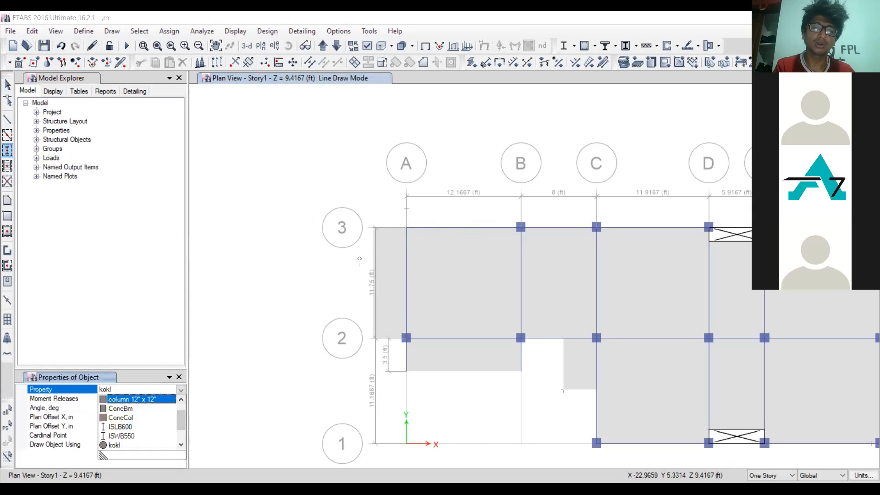
pyautogui.click(161, 400)
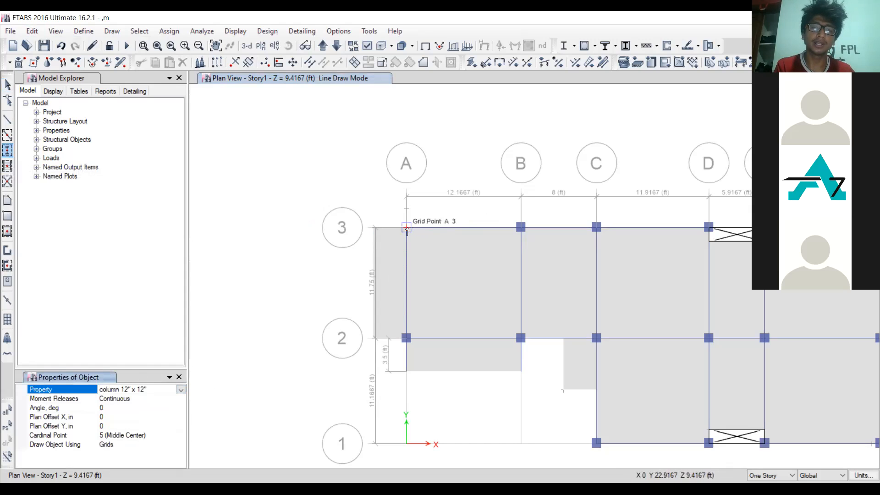
pyautogui.click(407, 228)
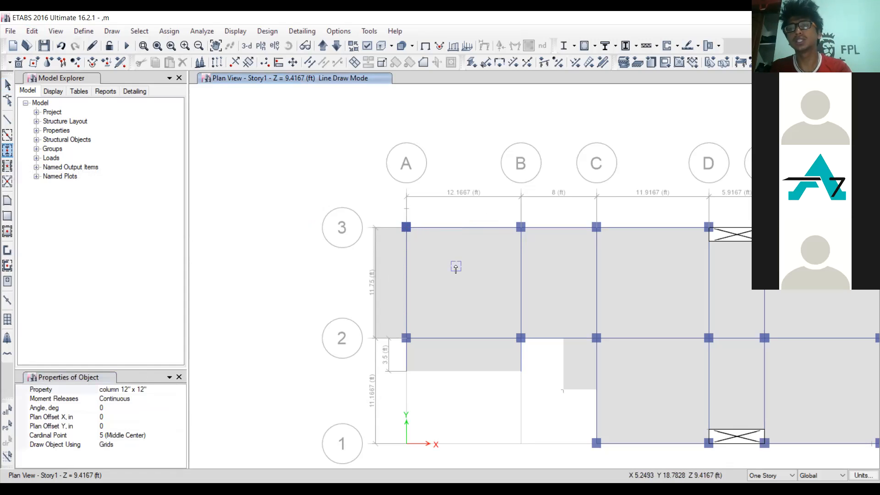
pyautogui.press('Escape')
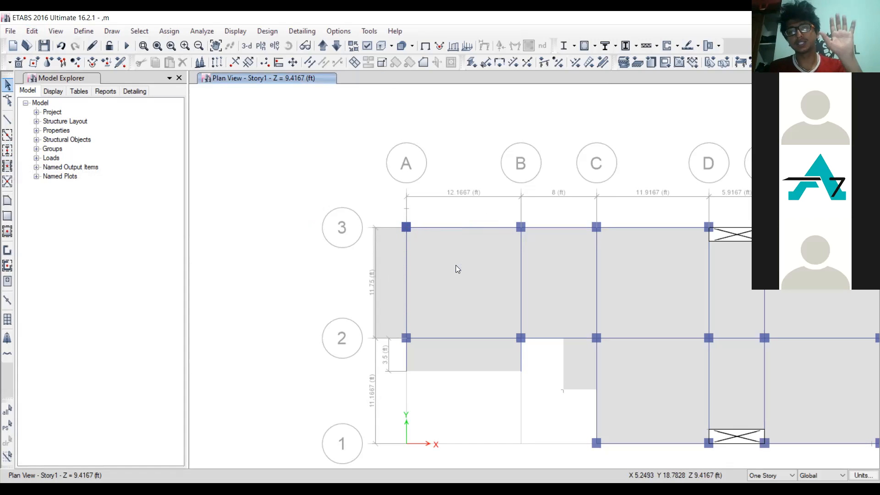
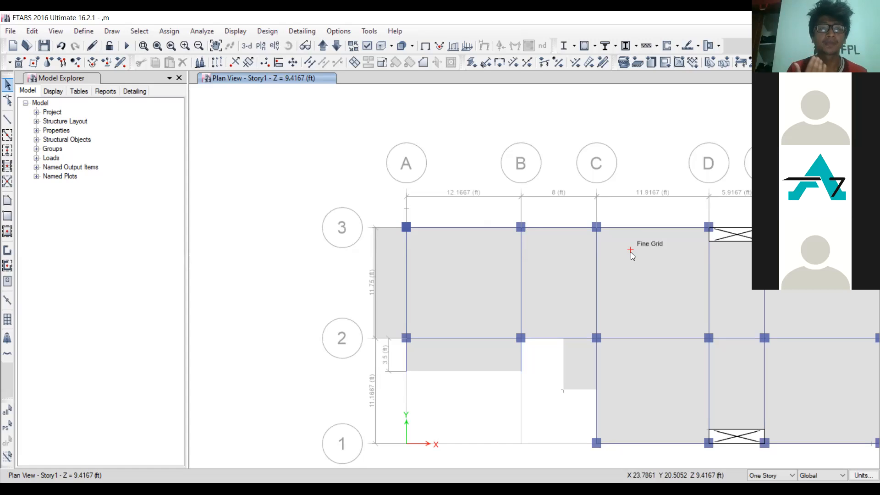
# Step: Delete the Story1 beam on grid 3 between grids A and B
pyautogui.click(483, 228)
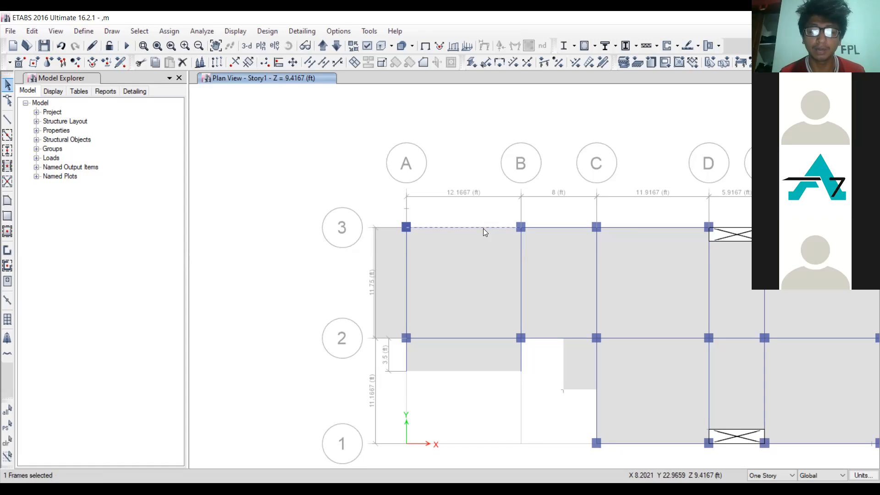
pyautogui.click(32, 31)
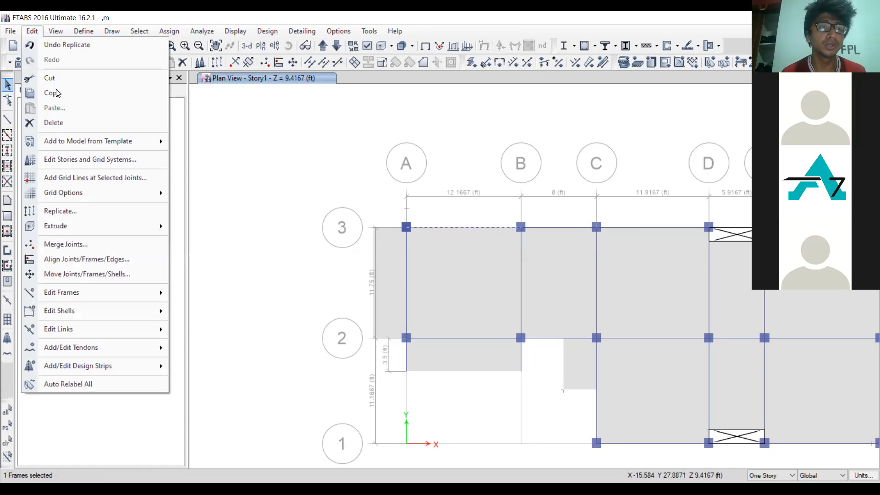
pyautogui.click(59, 120)
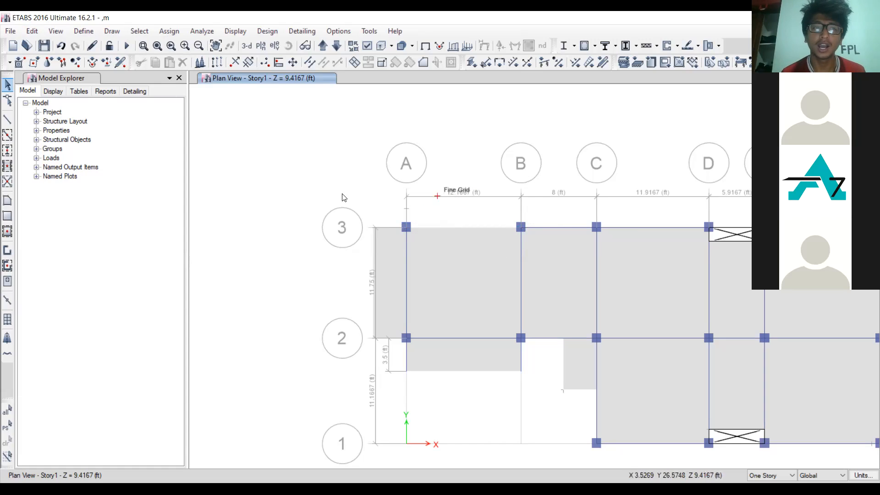
# Step: Draw a 3-point arc beam 9 x 14 with continuous moment releases from A-3 to B-3, curving outward beyond grid 3
pyautogui.click(7, 119)
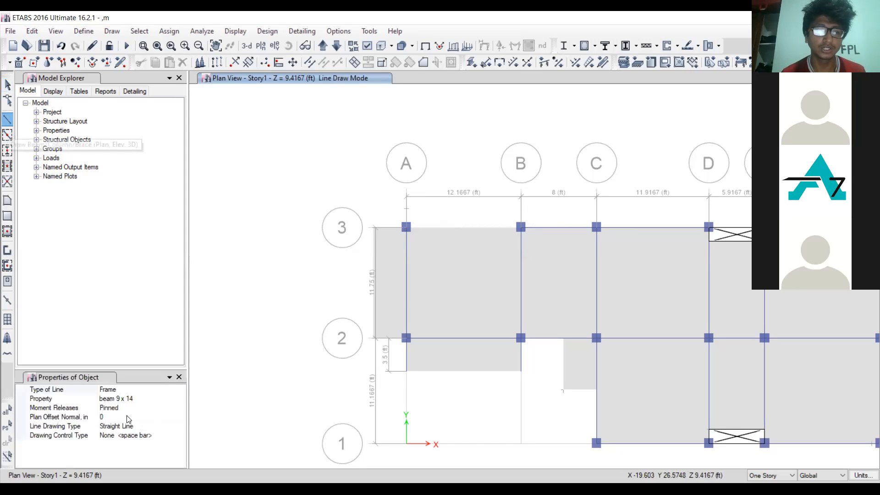
pyautogui.click(178, 428)
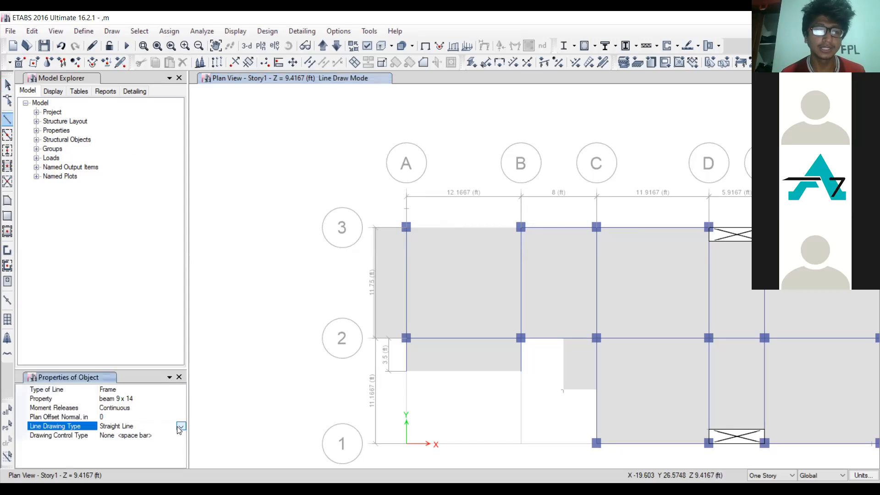
pyautogui.click(180, 428)
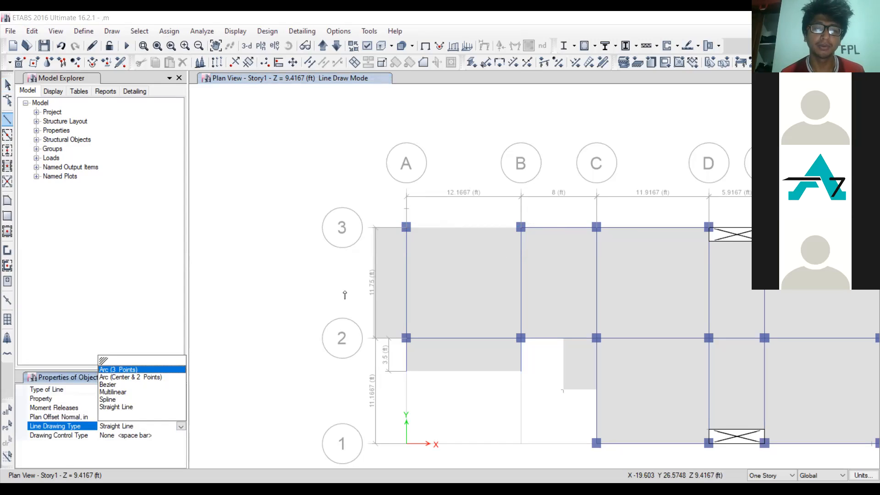
pyautogui.click(141, 369)
pyautogui.click(406, 227)
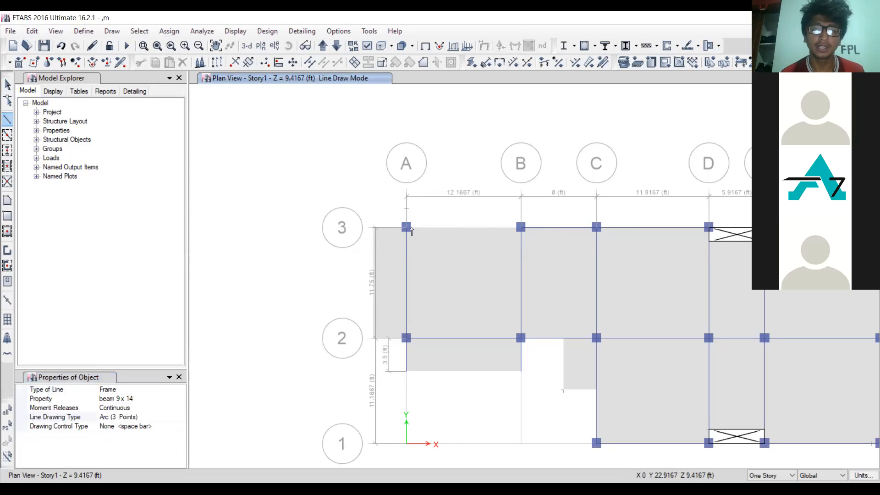
pyautogui.click(521, 228)
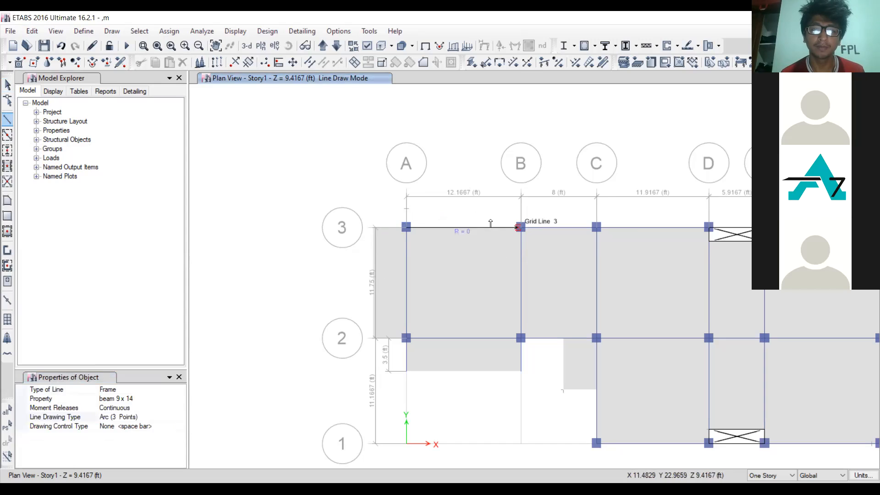
pyautogui.click(465, 212)
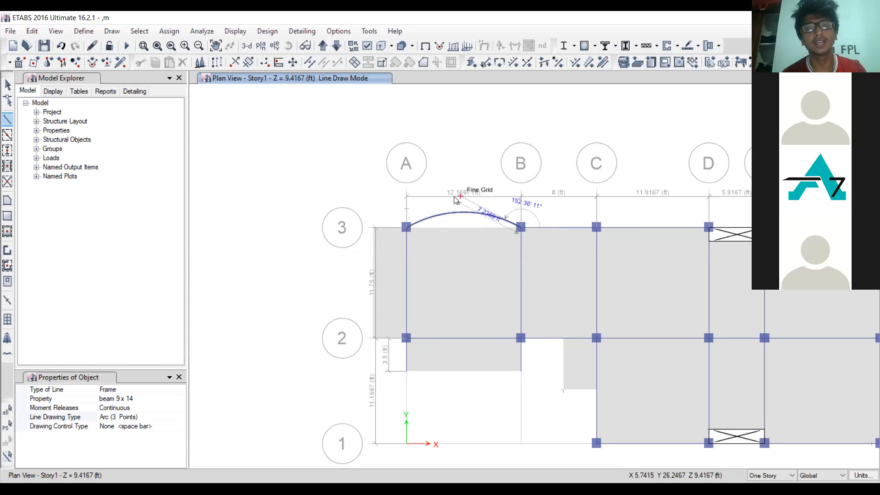
pyautogui.press('Escape')
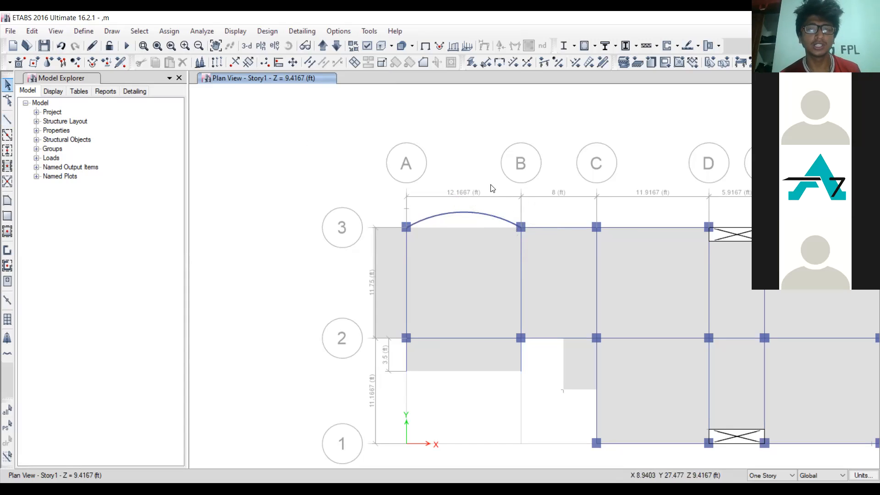
# Step: Open the Divide Frames options for the curved beam between A-3 and B-3, close them without dividing, and delete the beam
pyautogui.click(474, 214)
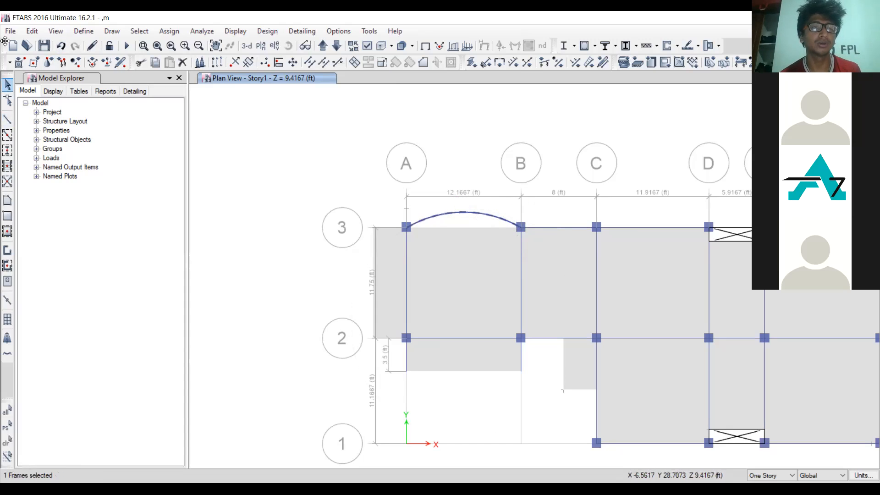
pyautogui.click(29, 35)
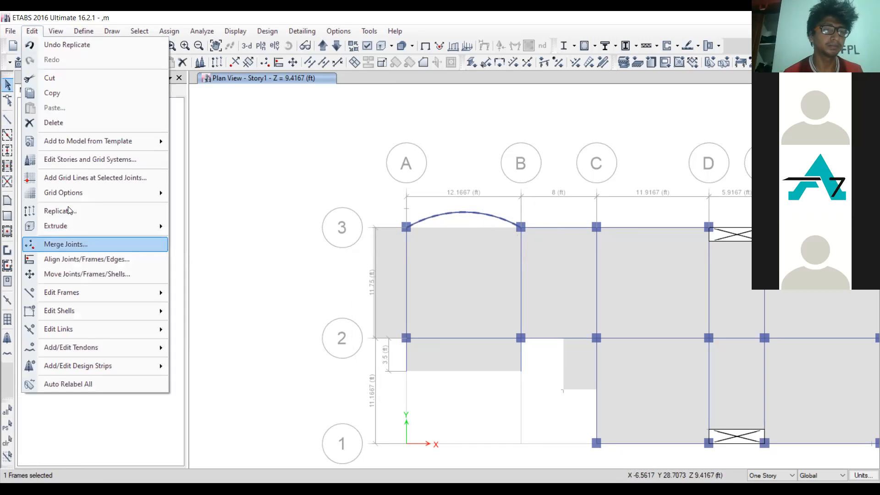
pyautogui.moveTo(78, 314)
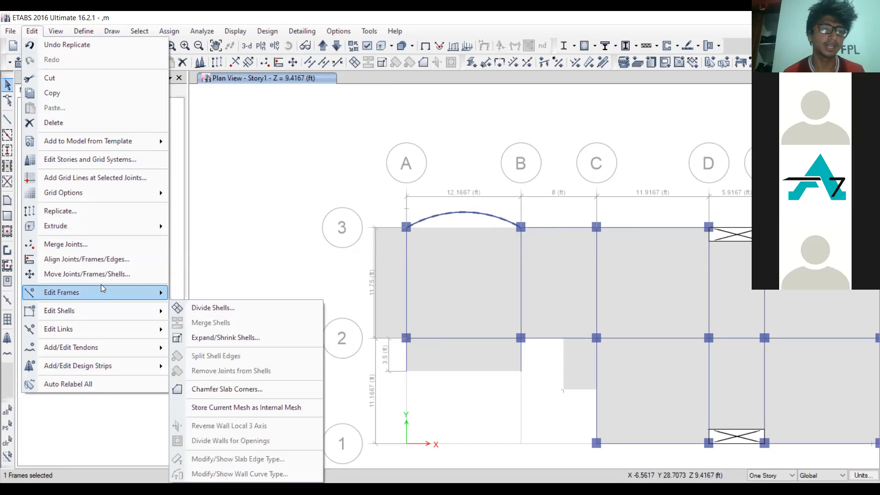
pyautogui.moveTo(103, 293)
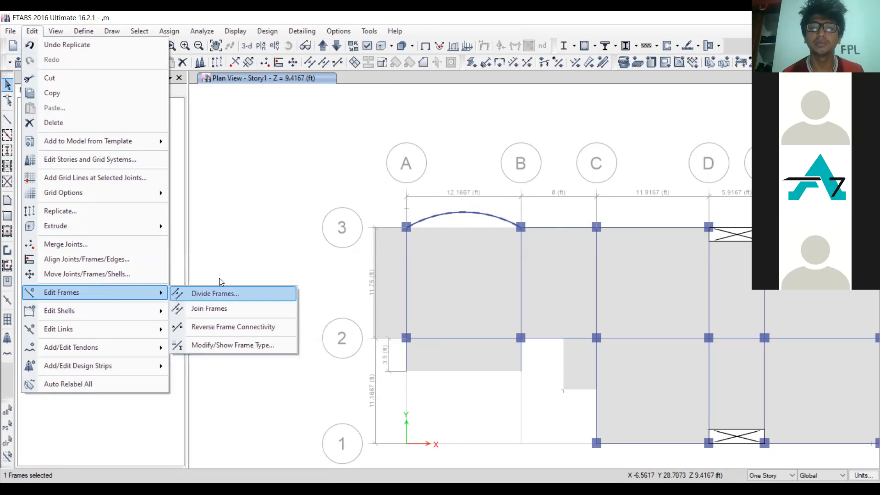
pyautogui.click(215, 293)
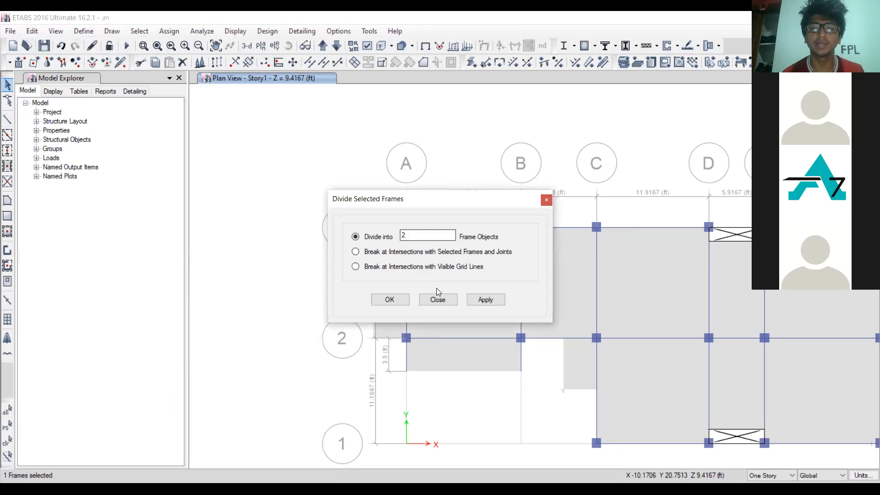
pyautogui.click(546, 199)
pyautogui.click(33, 31)
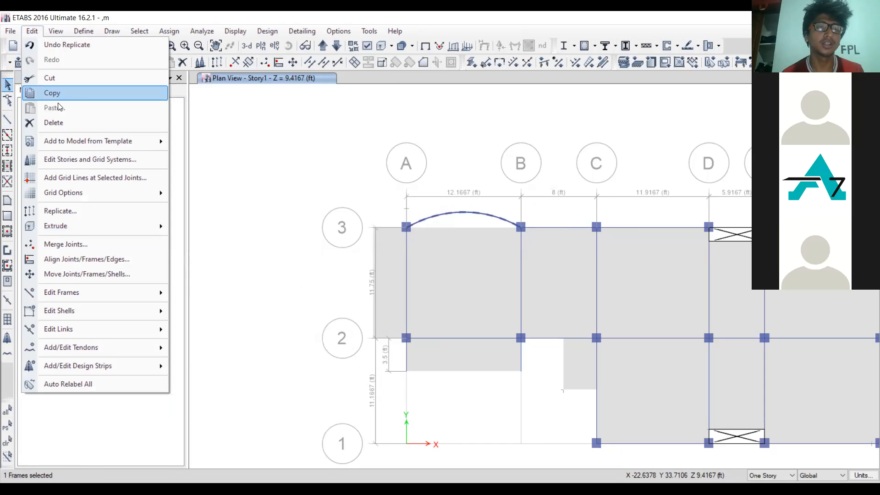
pyautogui.click(60, 123)
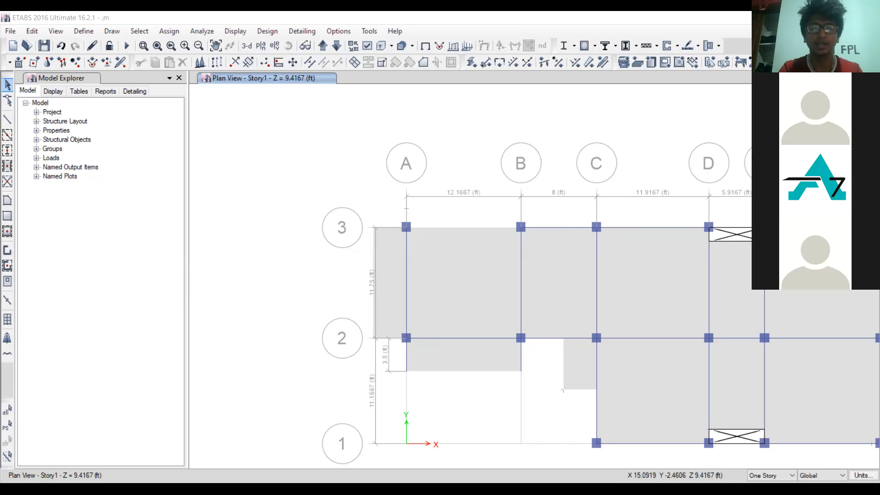
pyautogui.click(460, 167)
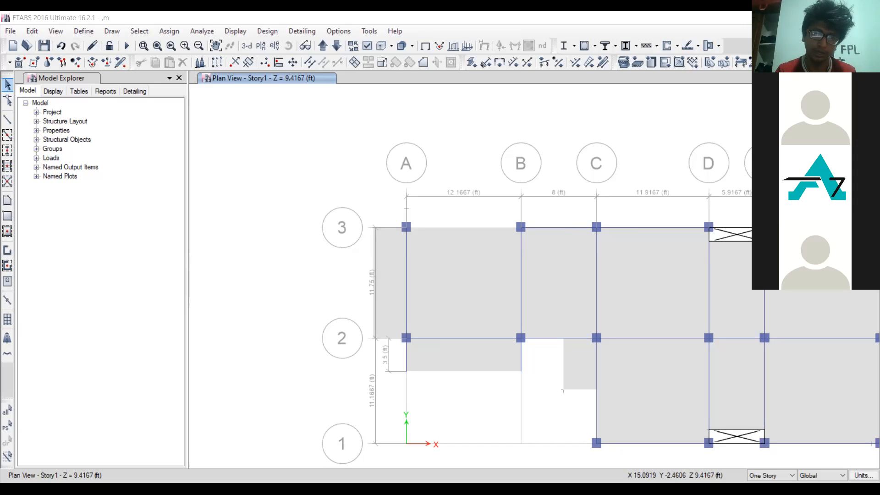
pyautogui.write('arc')
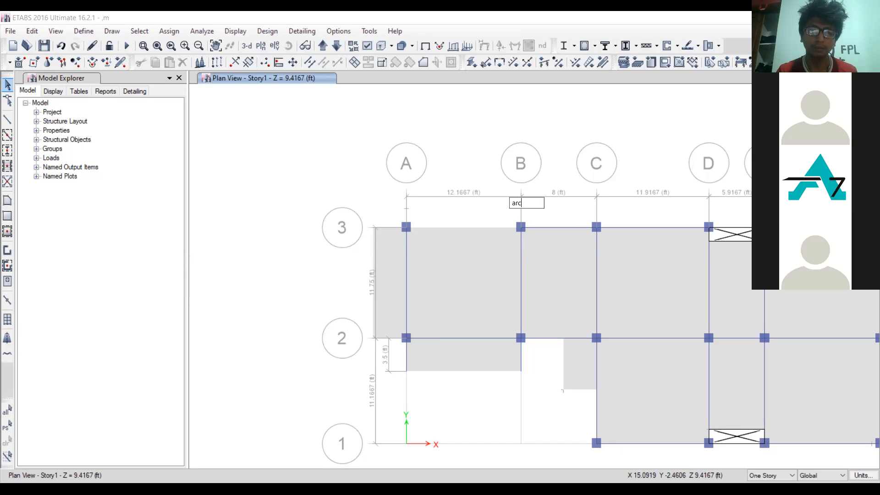
pyautogui.press('Return')
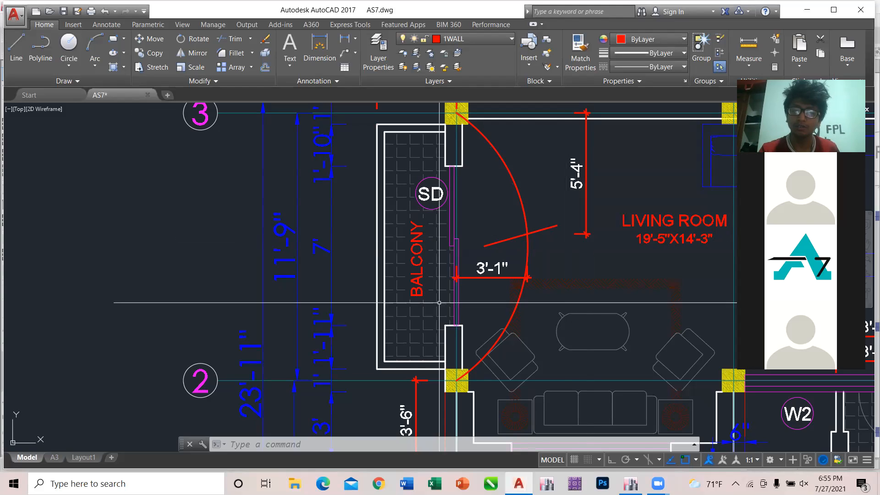
# Step: In the AutoCAD floor plan, erase the vertical and horizontal dimensions that locate the point on the arc beside the balcony
pyautogui.moveTo(536, 279)
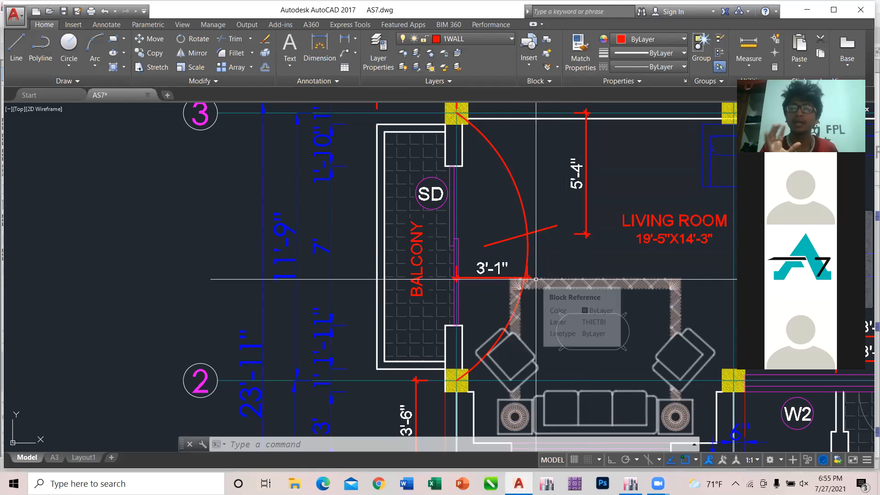
pyautogui.click(597, 248)
pyautogui.click(569, 209)
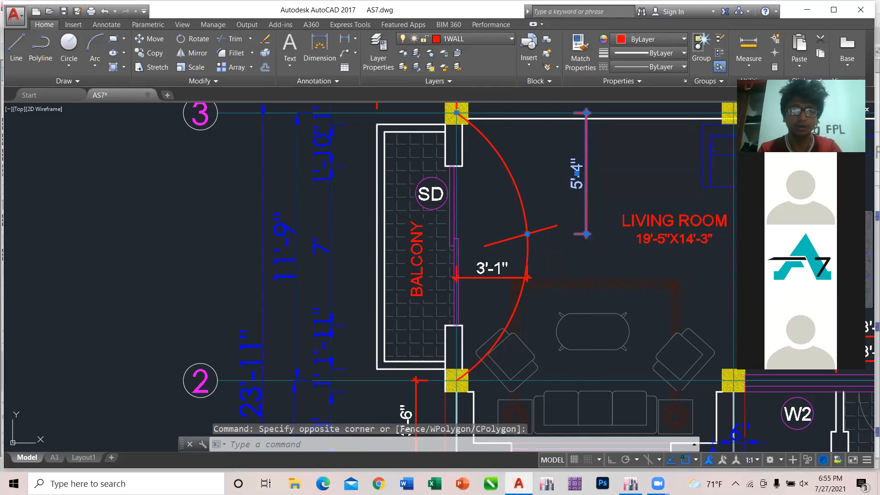
pyautogui.write('e')
pyautogui.press('Return')
pyautogui.click(505, 278)
pyautogui.press('Delete')
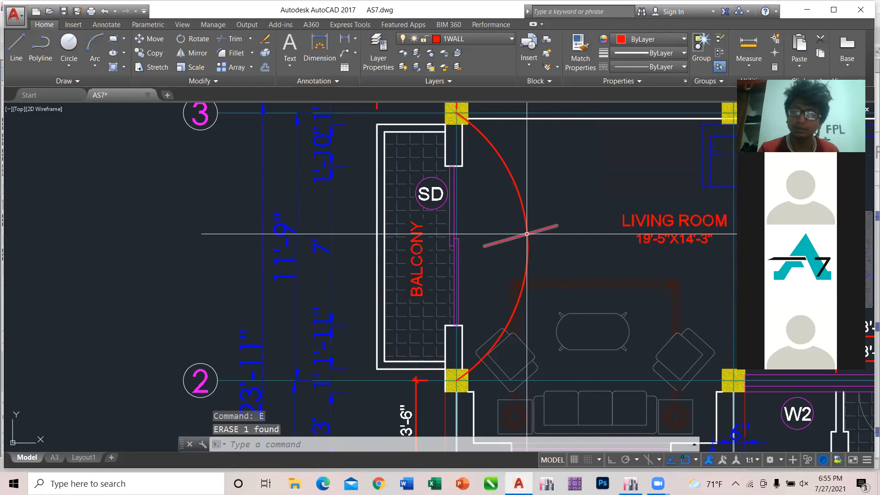
pyautogui.write('dli')
pyautogui.press('Return')
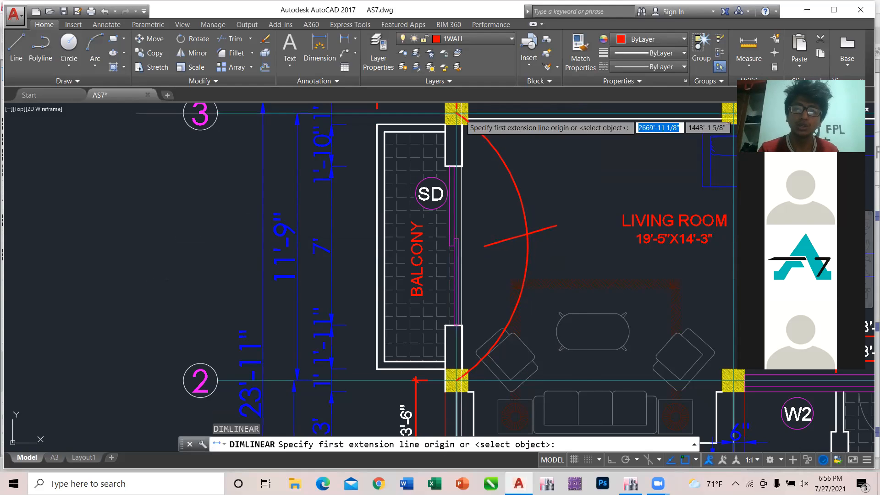
pyautogui.click(457, 115)
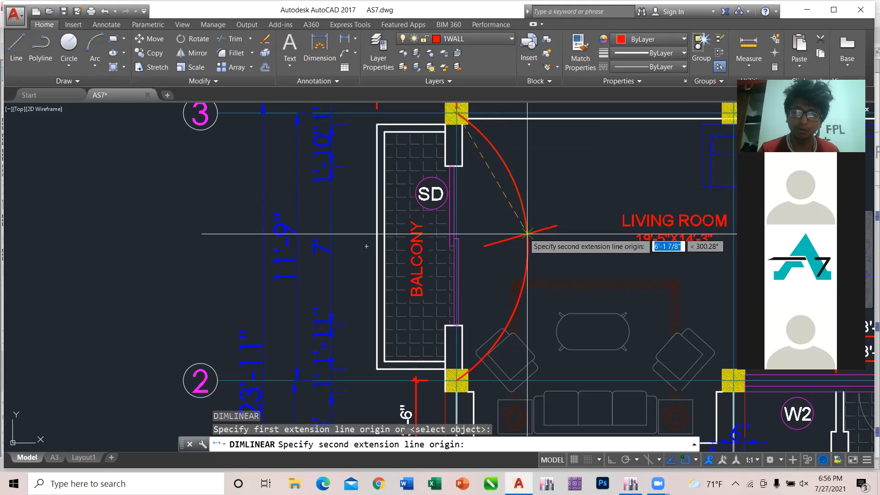
pyautogui.press('Escape')
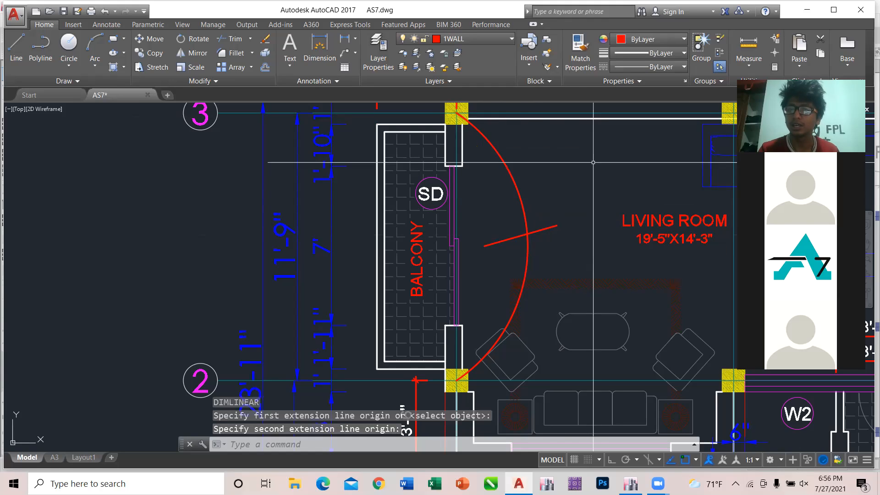
pyautogui.press('Escape')
pyautogui.press('Escape')
# Step: Add a vertical linear dimension from the line's crossing point on the arc to the arc's end at grid 3
pyautogui.write('dli')
pyautogui.press('Return')
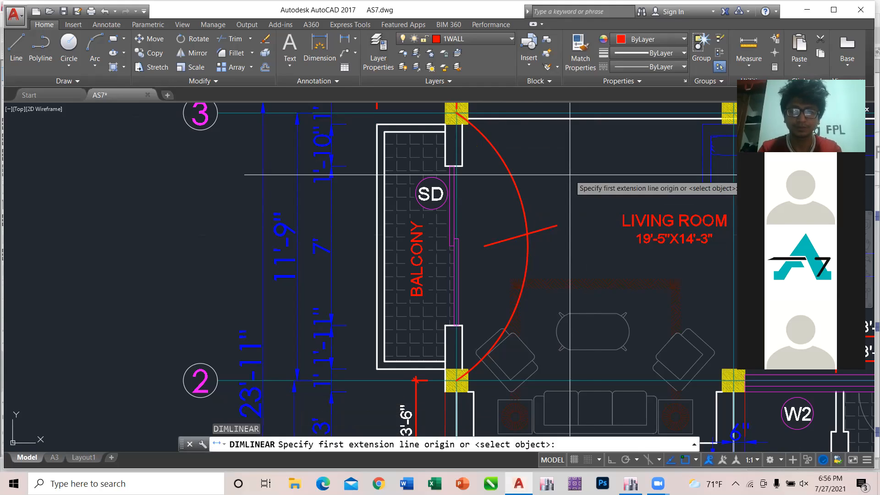
pyautogui.click(526, 233)
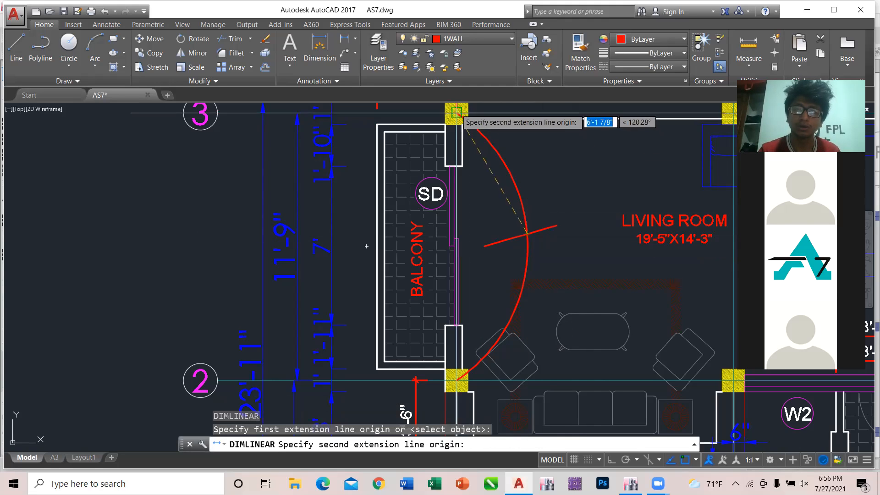
pyautogui.click(457, 111)
pyautogui.click(578, 176)
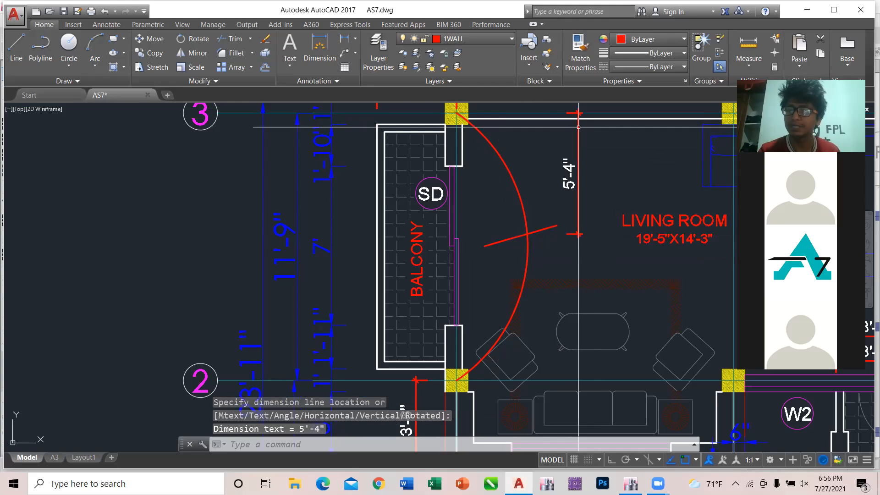
# Step: Add a horizontal linear dimension between the arc's end at grid 3 and the line's crossing point on the arc
pyautogui.write('dli')
pyautogui.press('Return')
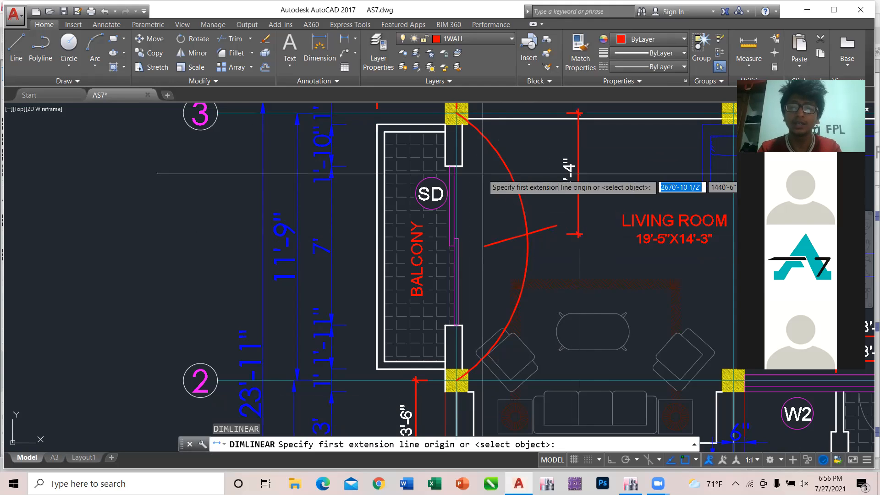
pyautogui.click(456, 112)
pyautogui.click(528, 234)
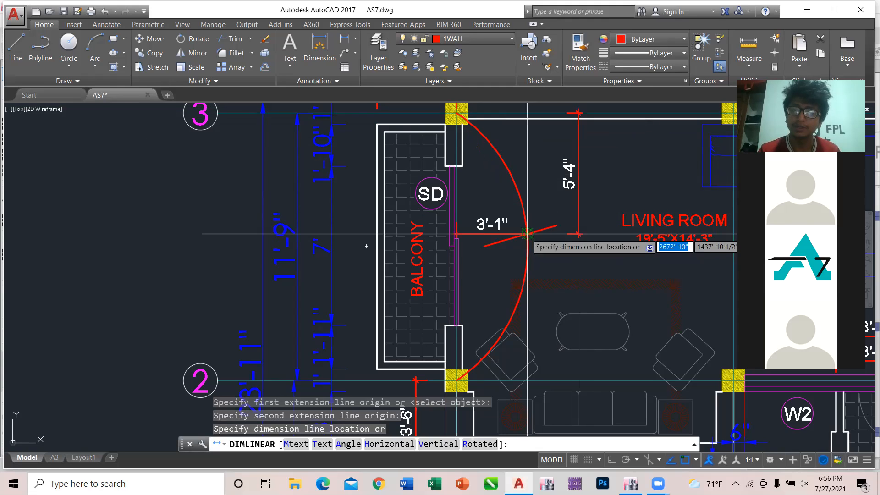
pyautogui.click(517, 270)
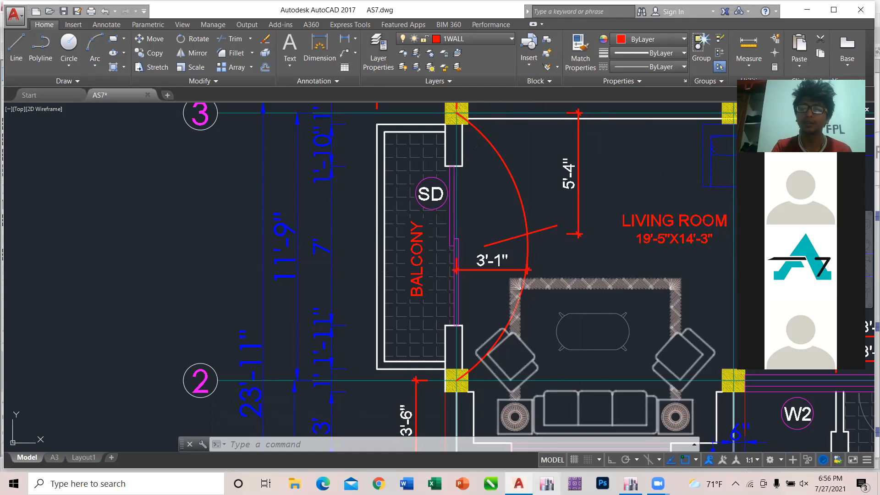
# Step: Switch to ETABS and draw a reference point from grid point A-3 with plan offsets X 64 in and Y 30 in
pyautogui.click(631, 483)
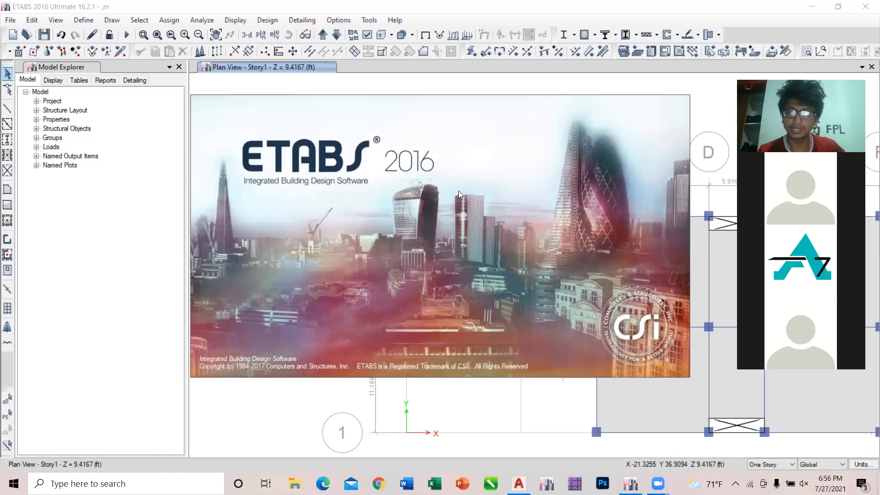
pyautogui.click(112, 20)
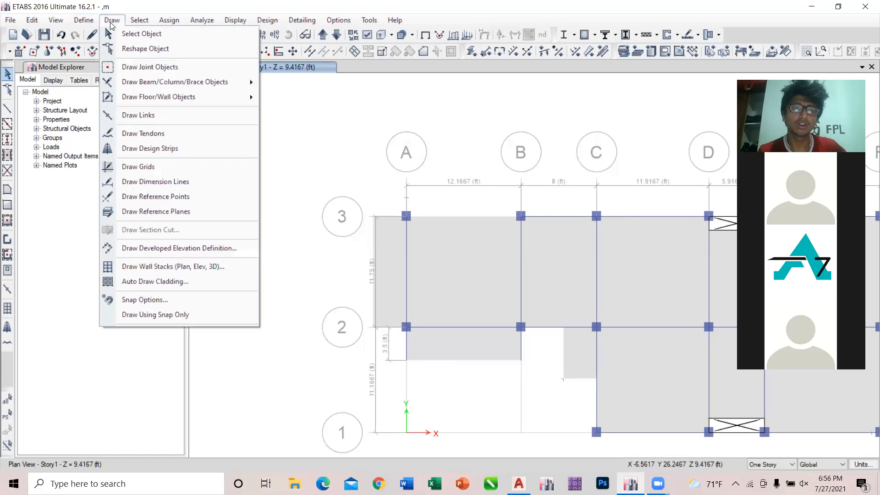
pyautogui.click(162, 196)
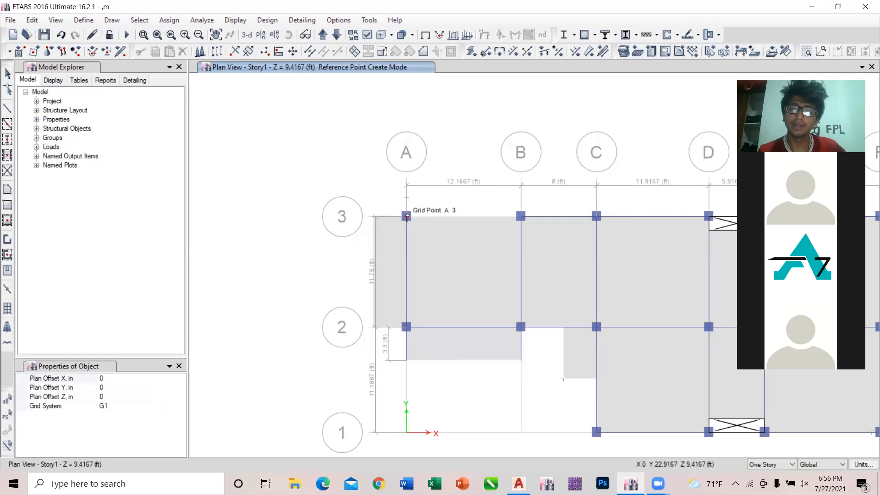
pyautogui.click(117, 377)
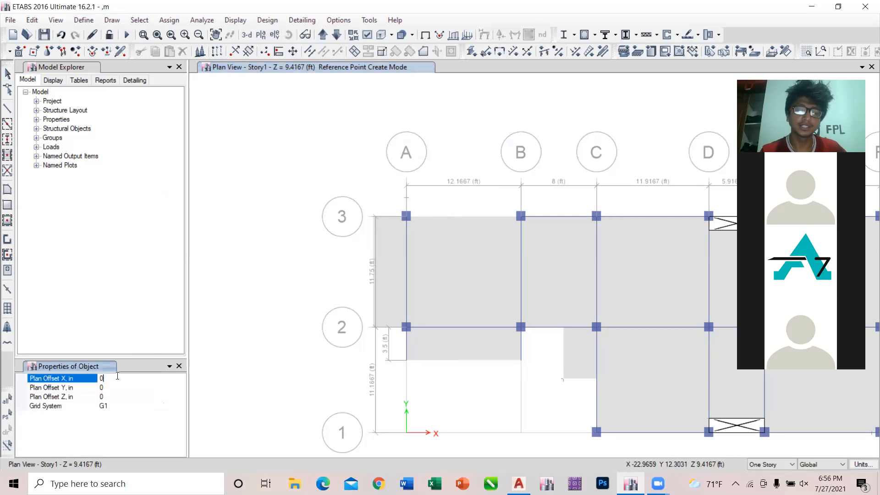
pyautogui.press('BackSpace')
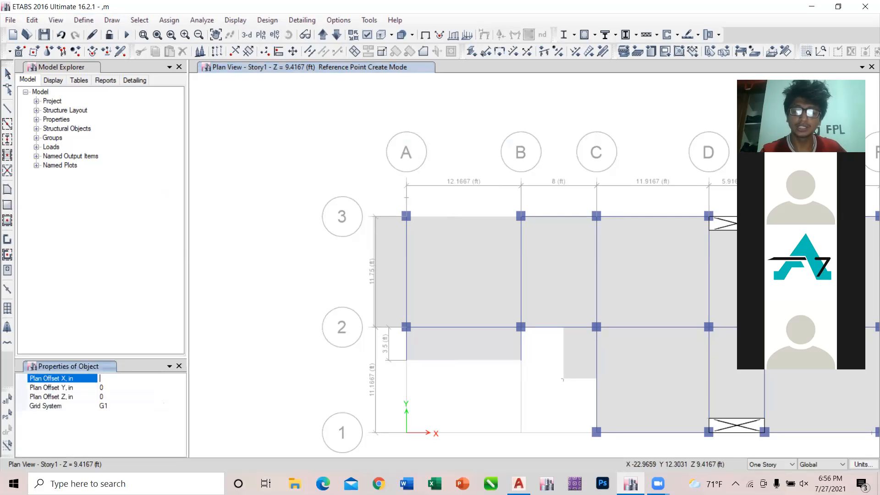
pyautogui.write('64')
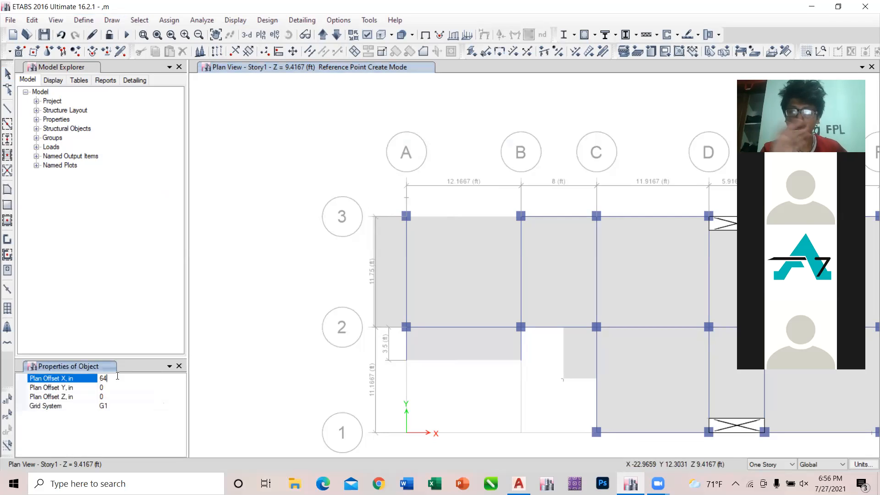
pyautogui.click(110, 388)
pyautogui.press('BackSpace')
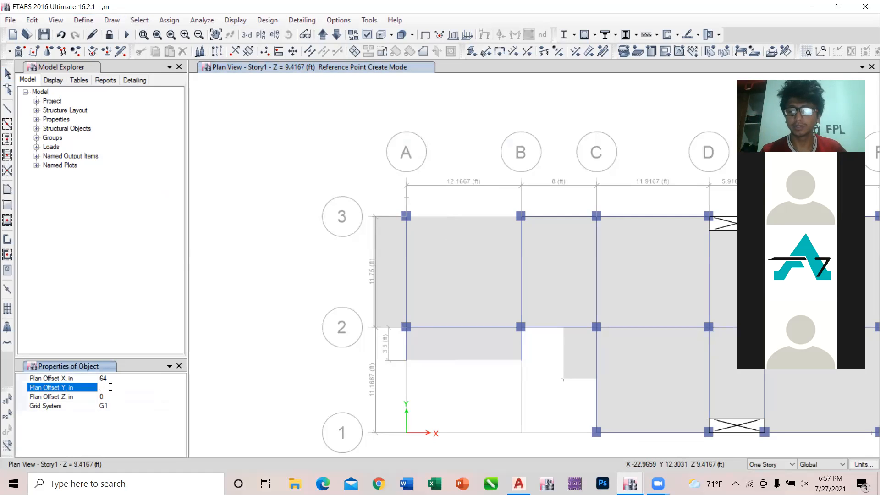
pyautogui.write('30')
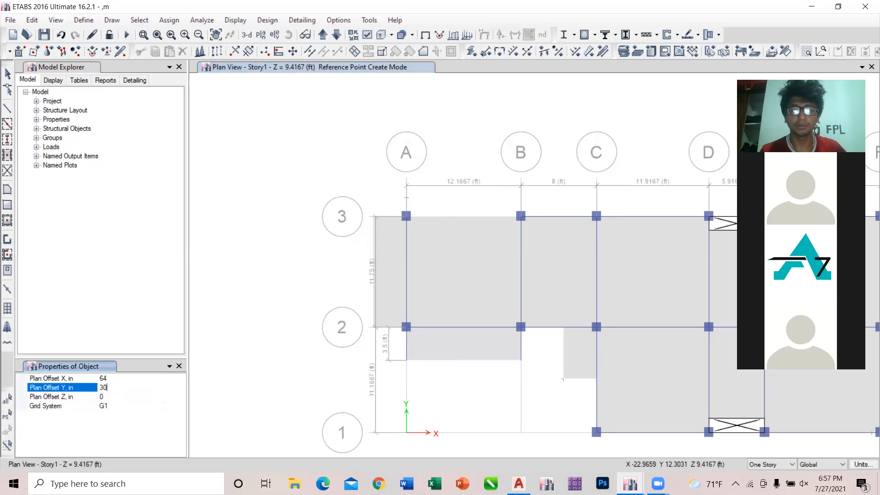
pyautogui.click(407, 216)
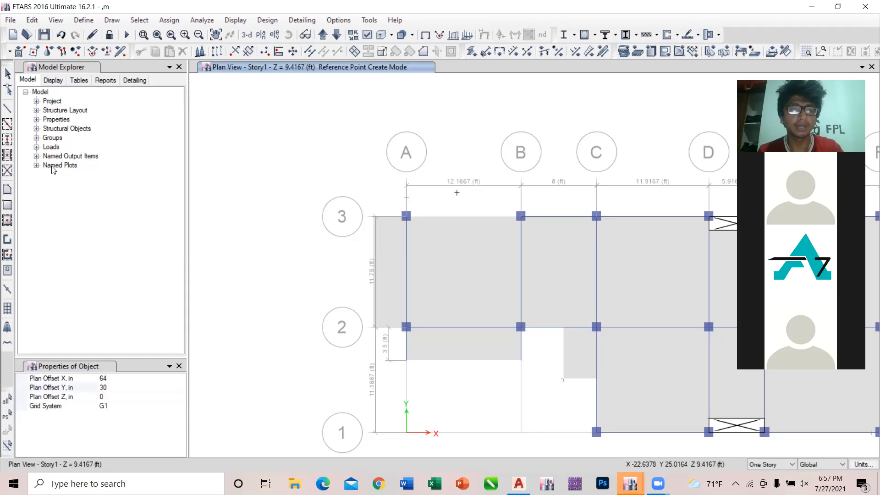
pyautogui.press('Escape')
# Step: Draw a 3-point arc beam 9 x 14 with continuous moment releases from A-3 to B-3 through the new reference point
pyautogui.click(8, 110)
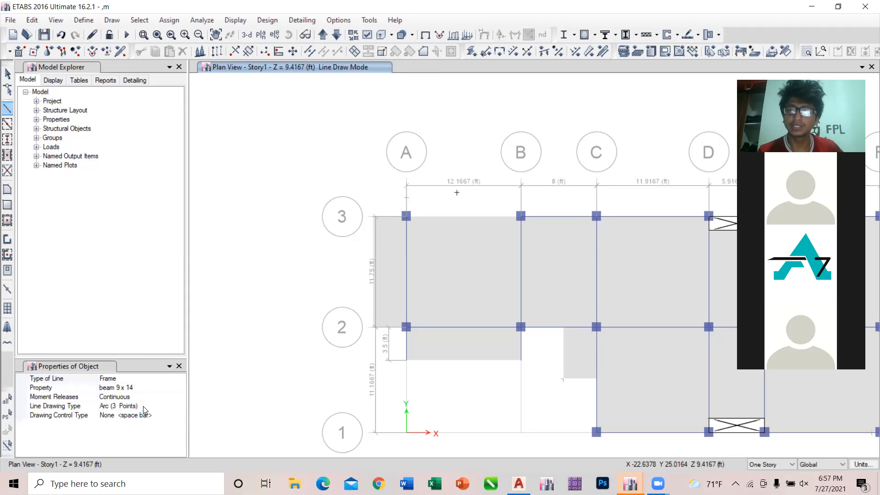
pyautogui.click(406, 216)
pyautogui.click(521, 216)
pyautogui.click(456, 193)
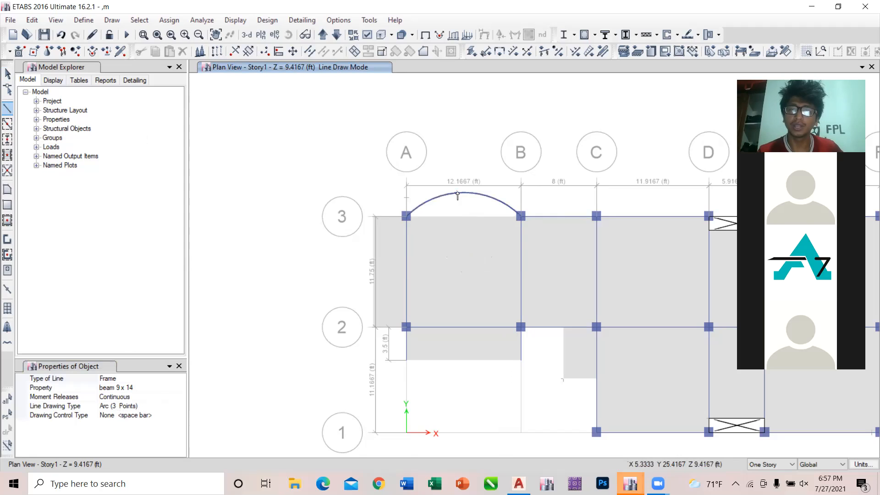
pyautogui.press('Escape')
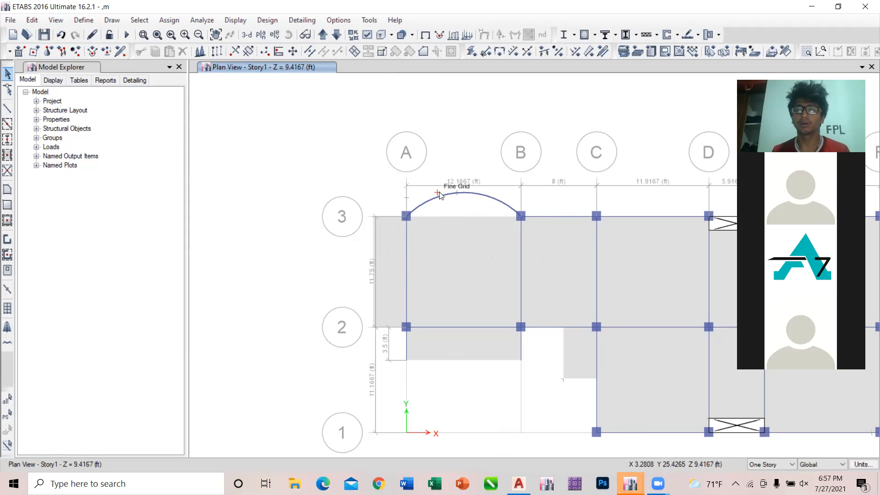
# Step: Delete the curved beam between A-3 and B-3
pyautogui.click(465, 195)
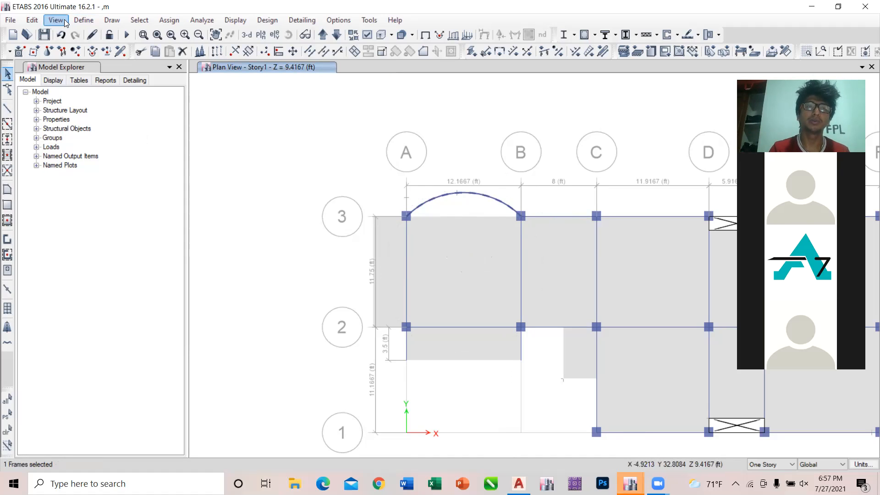
pyautogui.click(32, 20)
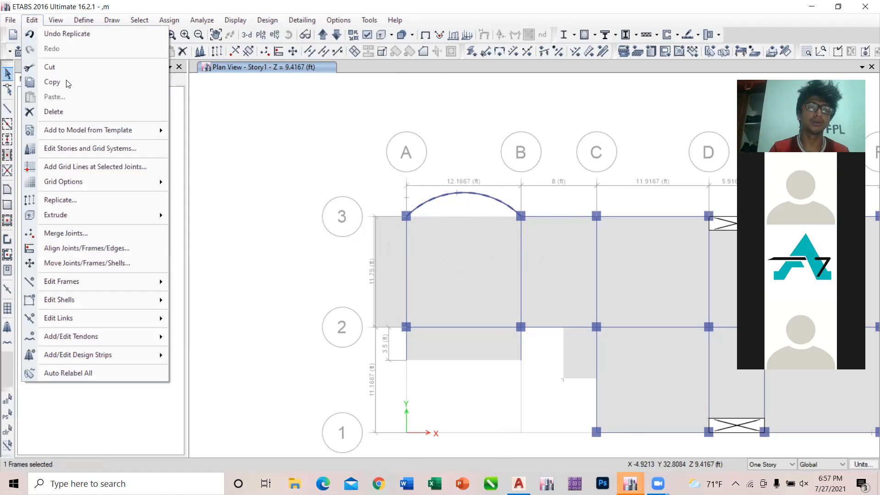
pyautogui.click(53, 112)
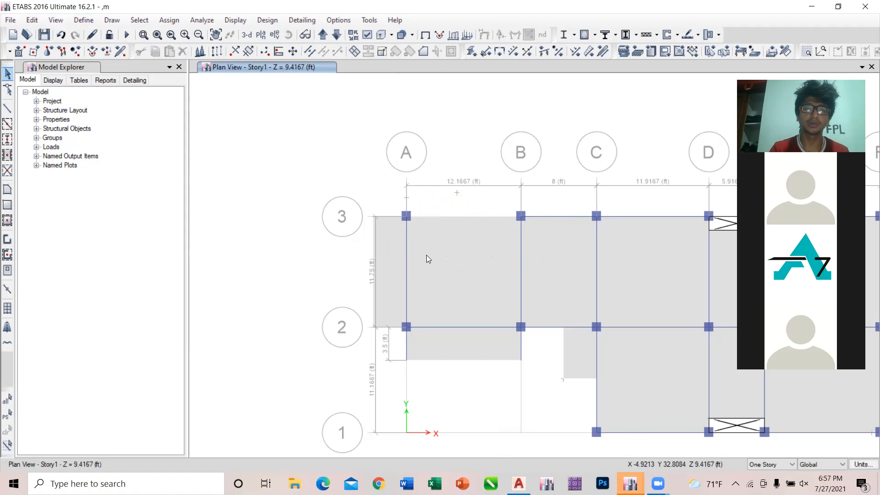
pyautogui.scroll(-3, 337, 221)
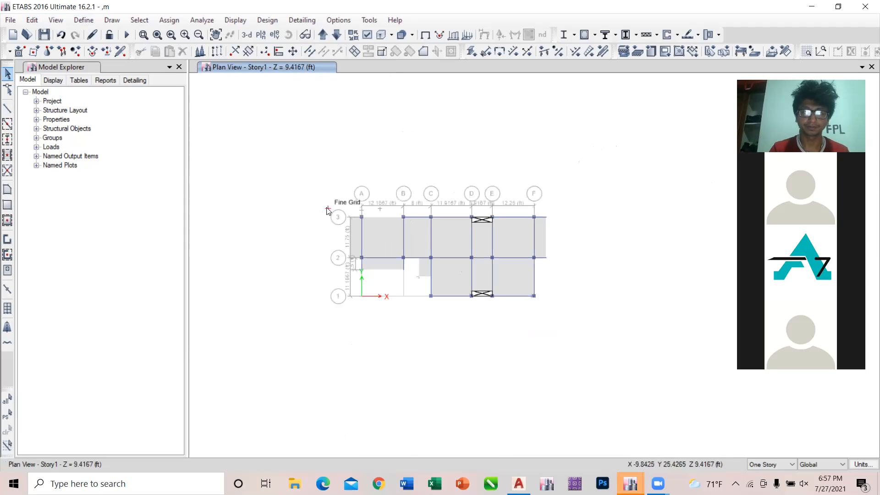
pyautogui.click(10, 20)
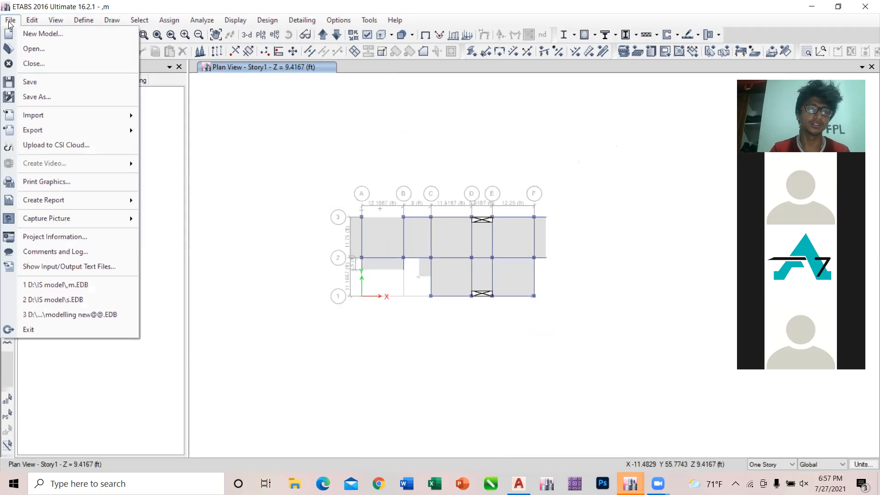
pyautogui.click(36, 49)
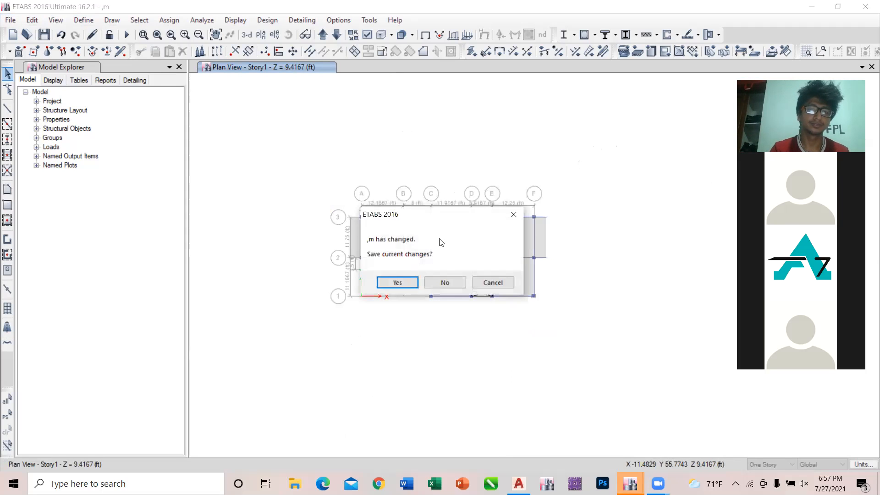
pyautogui.click(435, 283)
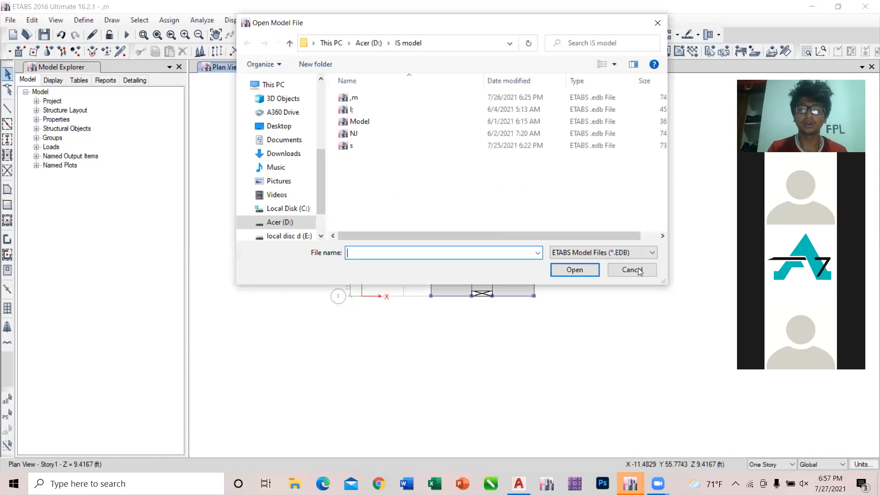
pyautogui.click(631, 270)
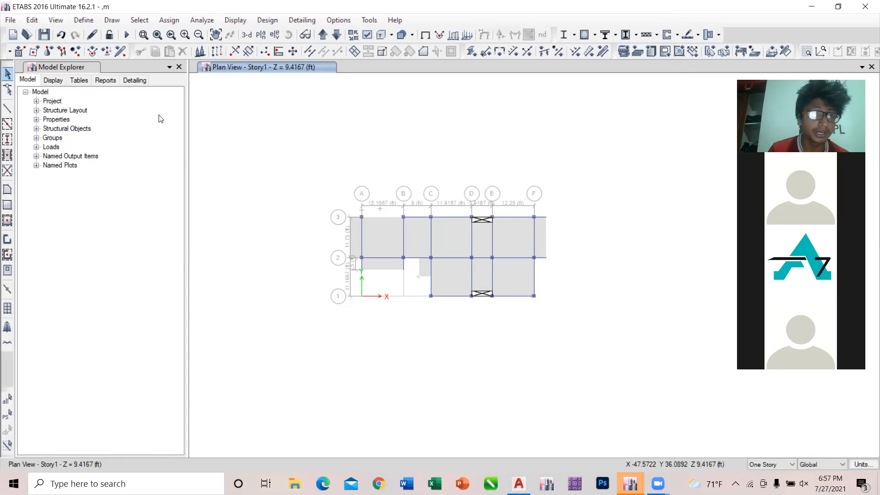
# Step: Create a new grid-only model initialized from the file "model" in Downloads, with a 4 by 4 grid at 8 m spacing and four 3 m stories
pyautogui.click(10, 20)
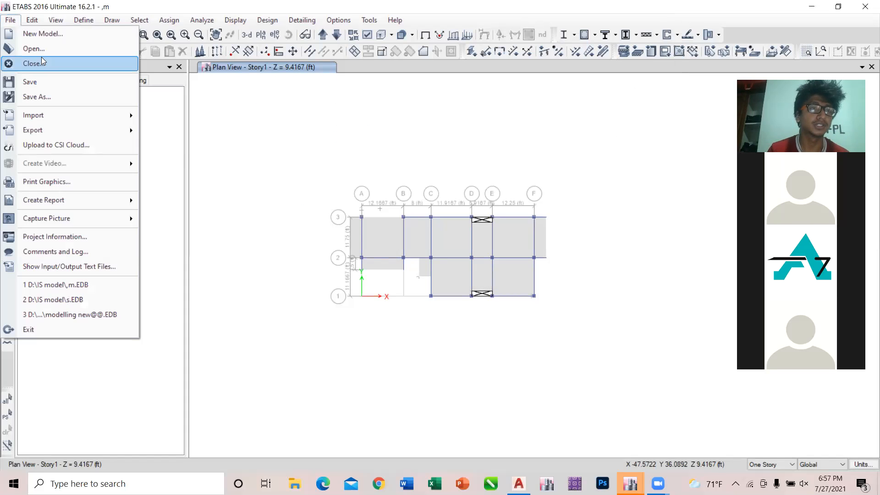
pyautogui.click(43, 35)
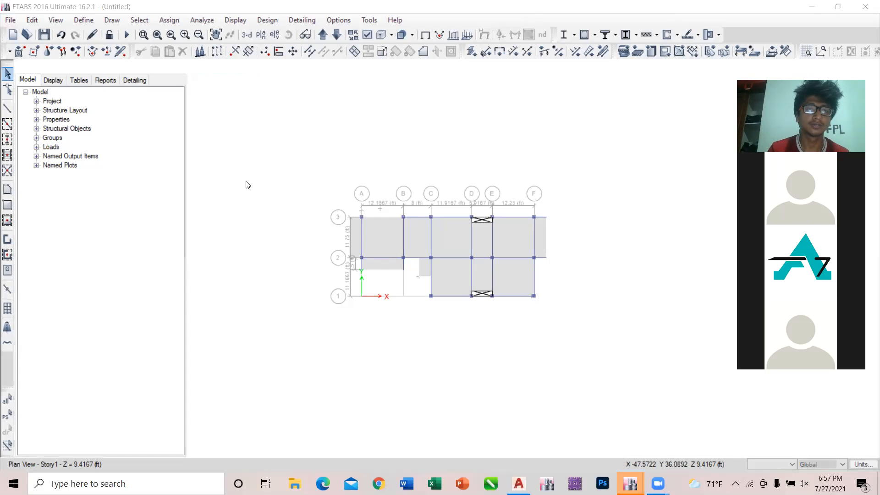
pyautogui.click(370, 196)
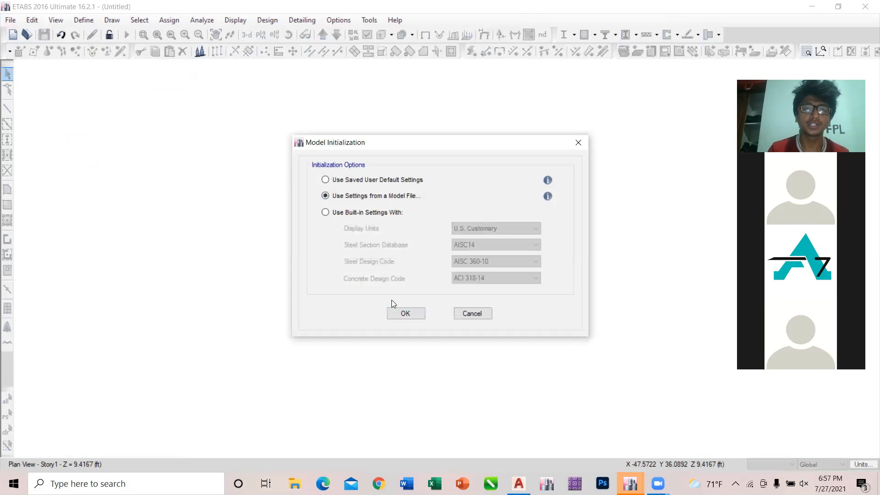
pyautogui.click(399, 318)
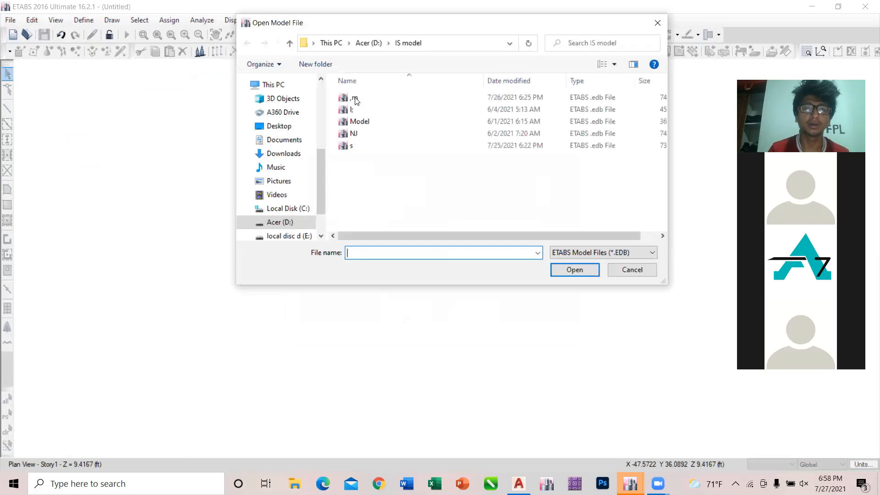
pyautogui.click(290, 43)
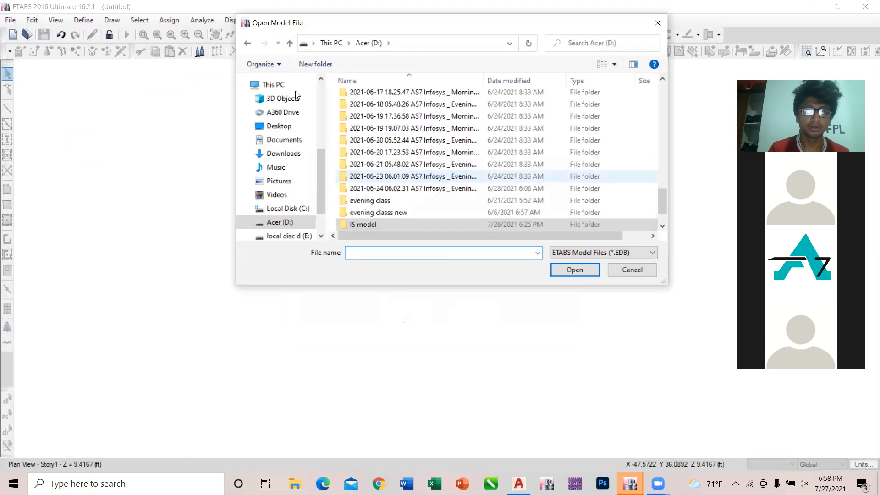
pyautogui.click(290, 43)
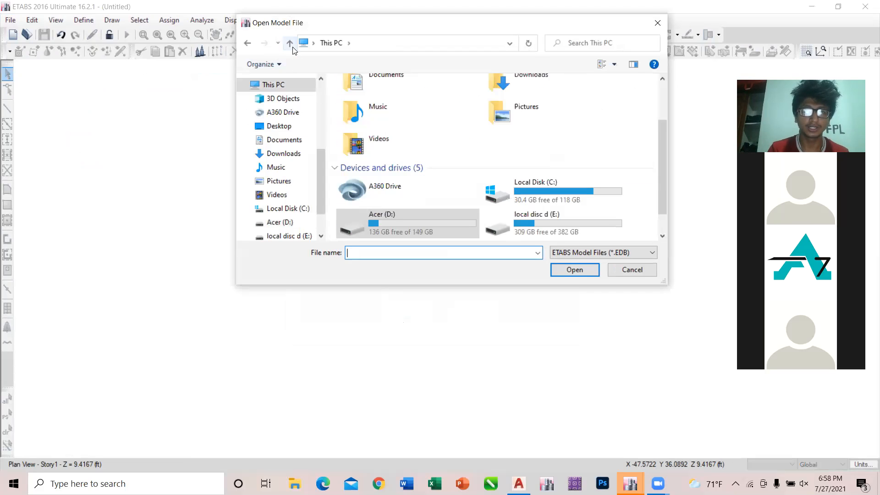
pyautogui.click(299, 154)
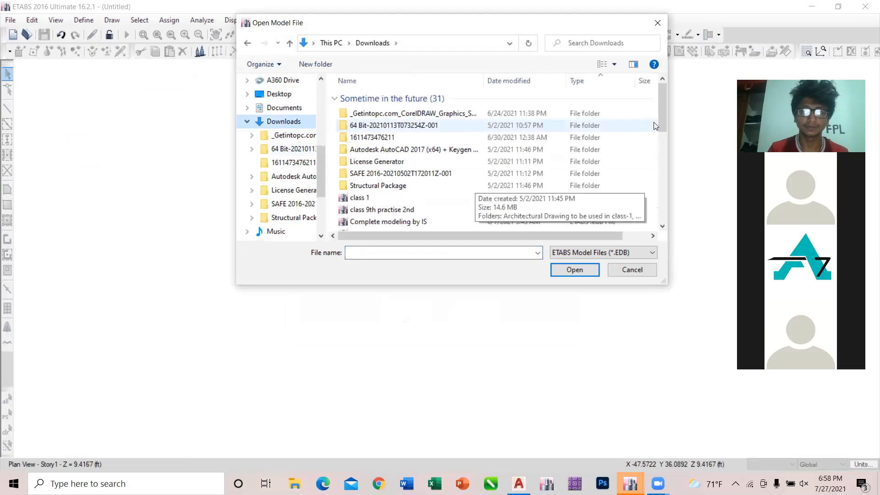
pyautogui.moveTo(663, 100); pyautogui.dragTo(669, 163)
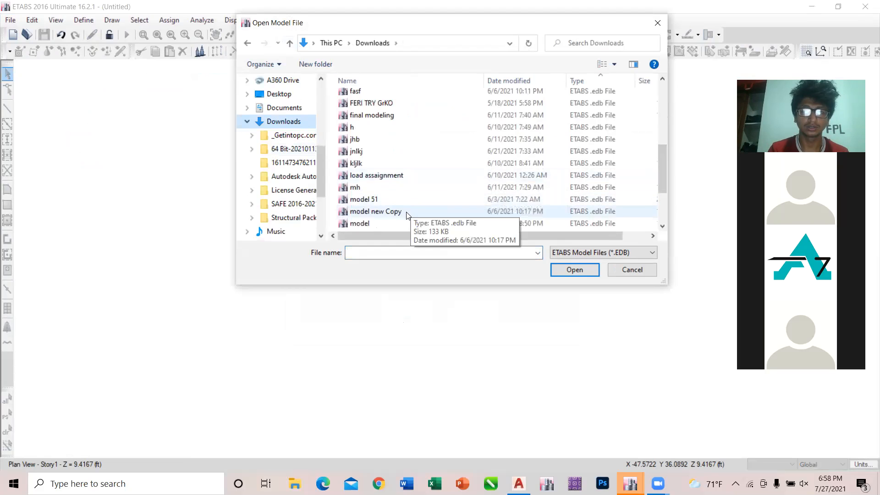
pyautogui.doubleClick(384, 224)
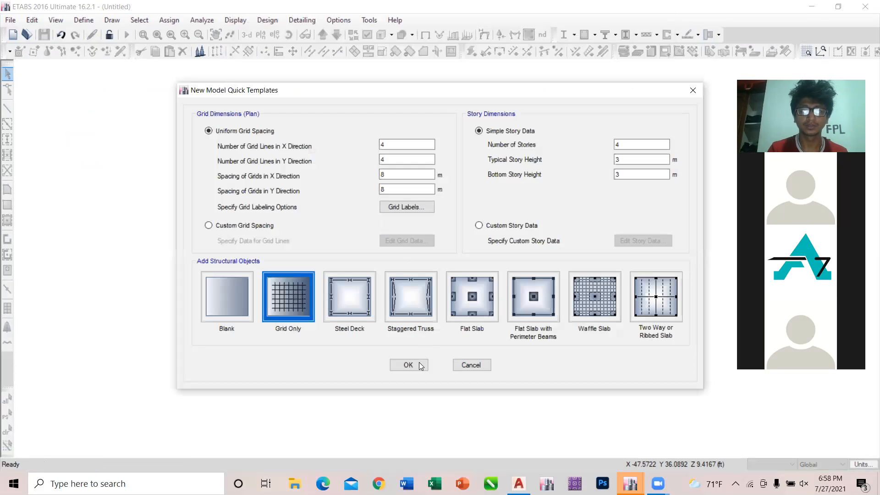
pyautogui.click(419, 363)
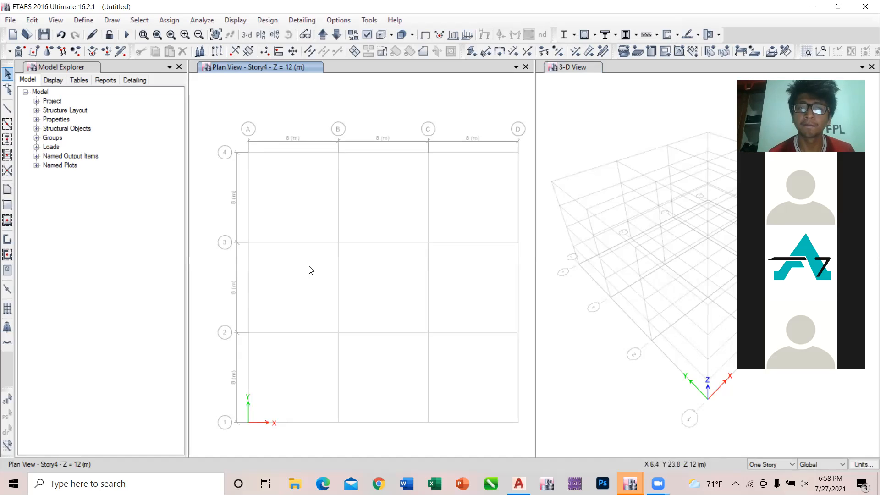
# Step: Start drawing a floor with the SLAB property and go through its edge drawing and drawing control types, including Fixed dx and dy
pyautogui.click(8, 191)
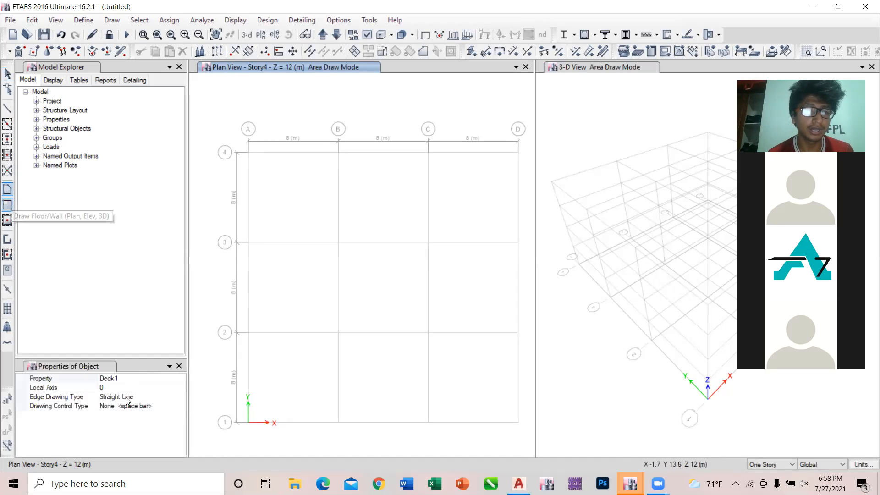
pyautogui.click(179, 397)
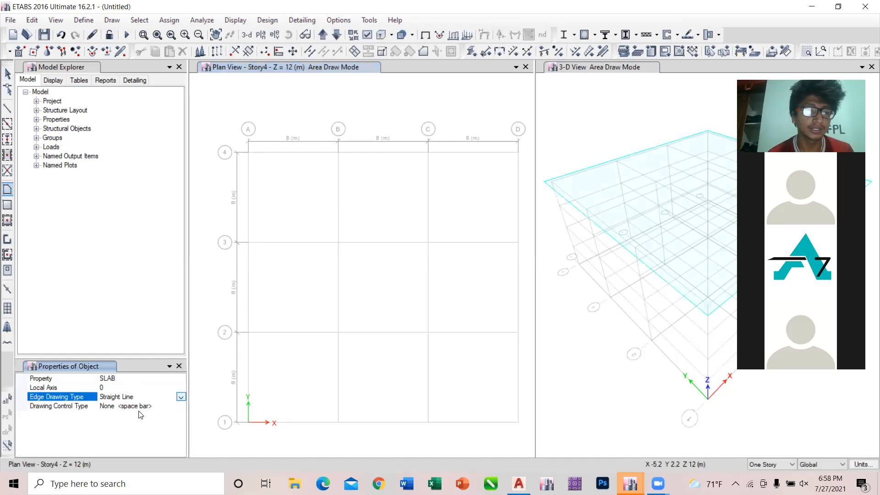
pyautogui.click(181, 405)
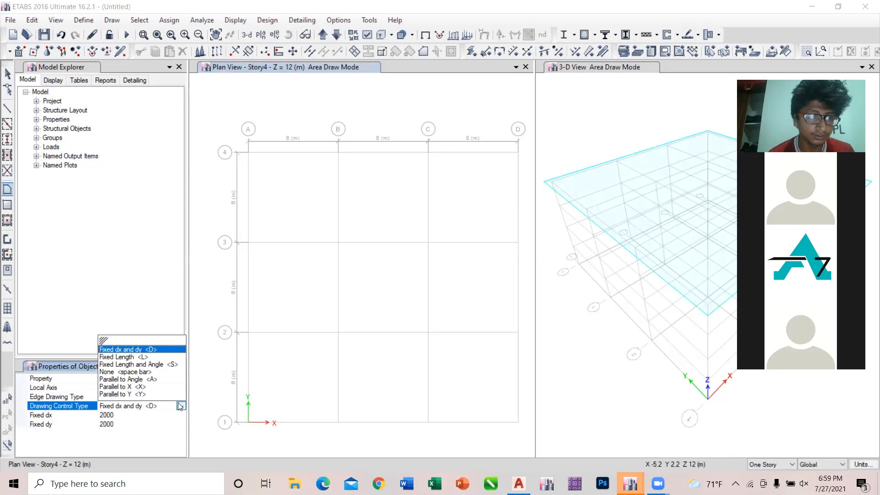
pyautogui.click(162, 360)
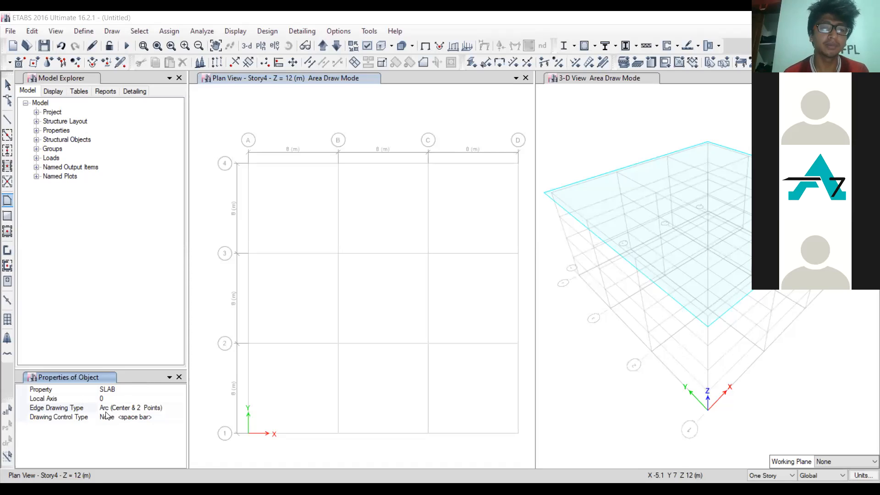
# Step: Try to draw a quarter-circle slab edge between A-3 and B-4 centred on B-3, using Arc (Center & 2 Points)
pyautogui.click(338, 253)
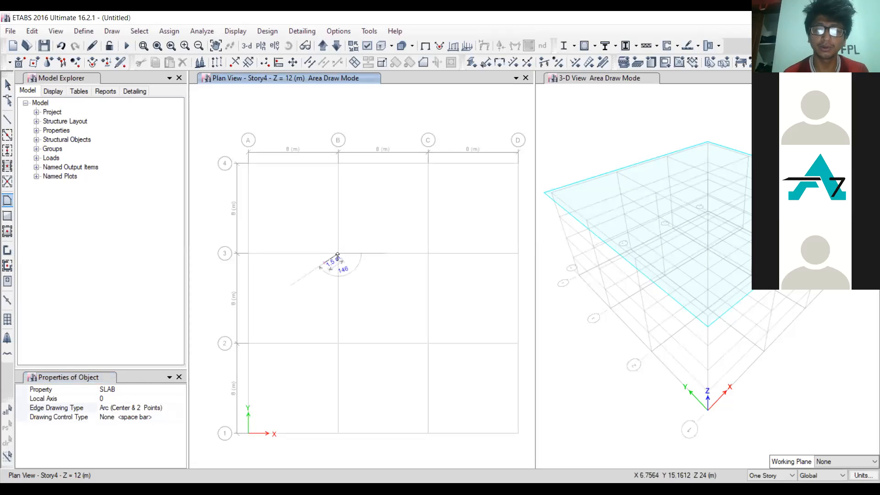
pyautogui.click(338, 163)
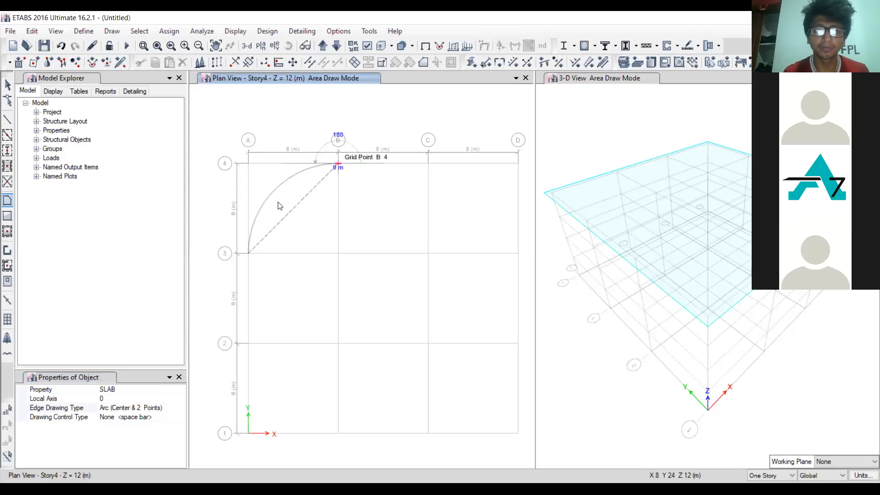
pyautogui.press('Escape')
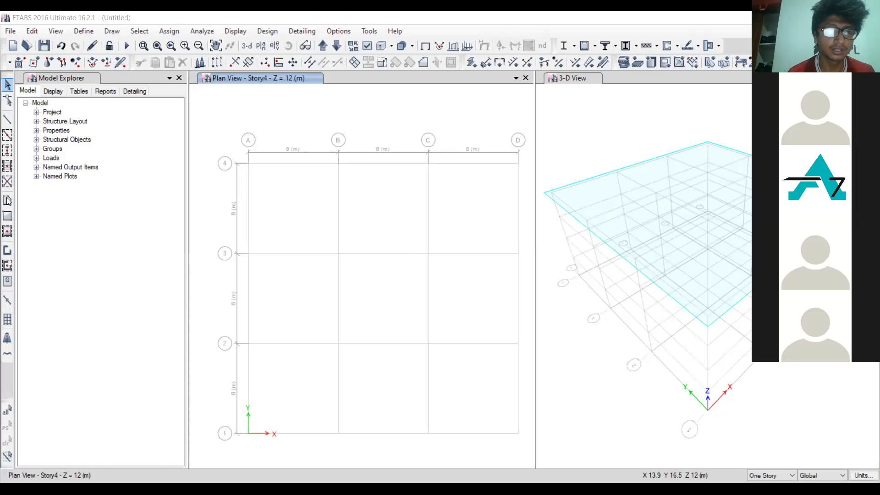
# Step: Draw a triangular SLAB floor with straight edges through grid points B-3, B-4 and A-3
pyautogui.click(336, 255)
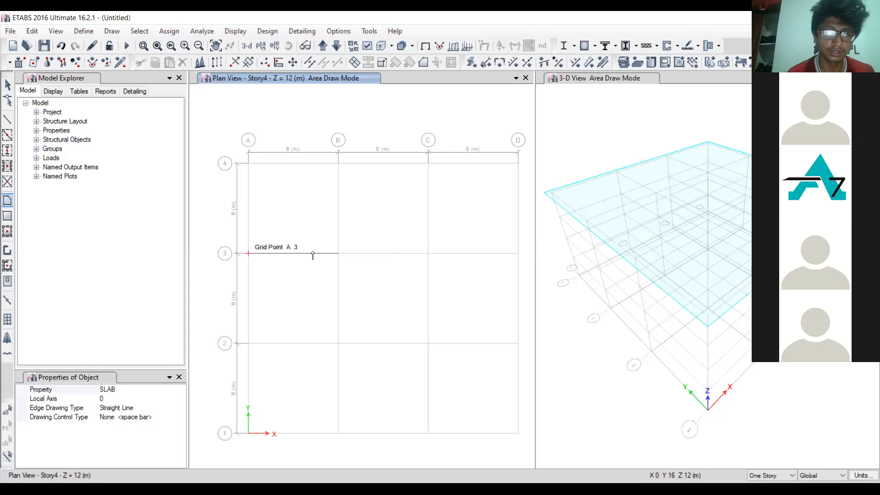
pyautogui.click(338, 163)
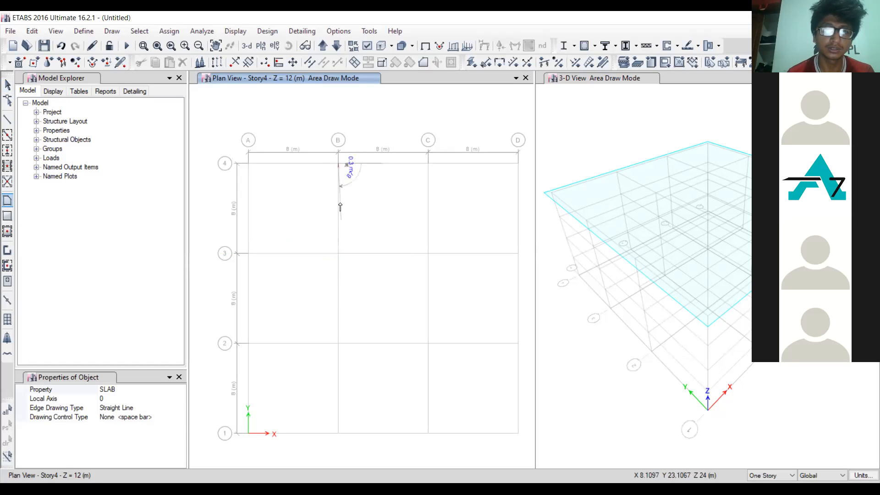
pyautogui.click(338, 253)
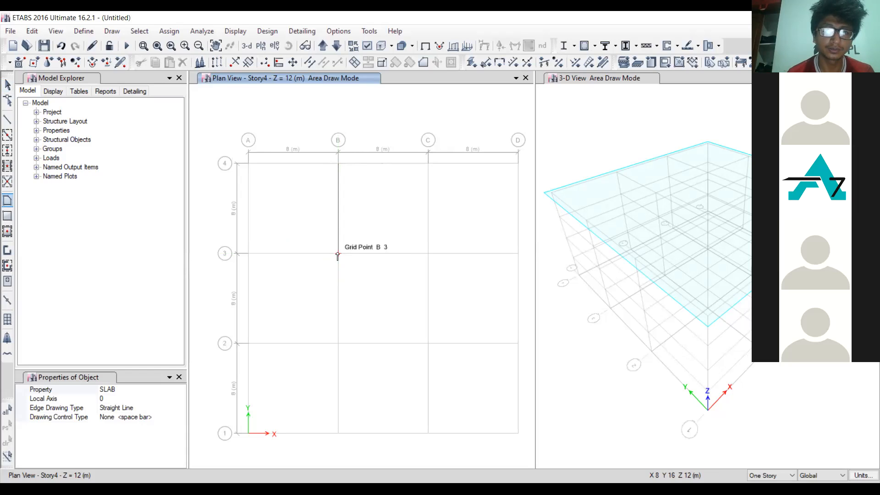
pyautogui.click(248, 253)
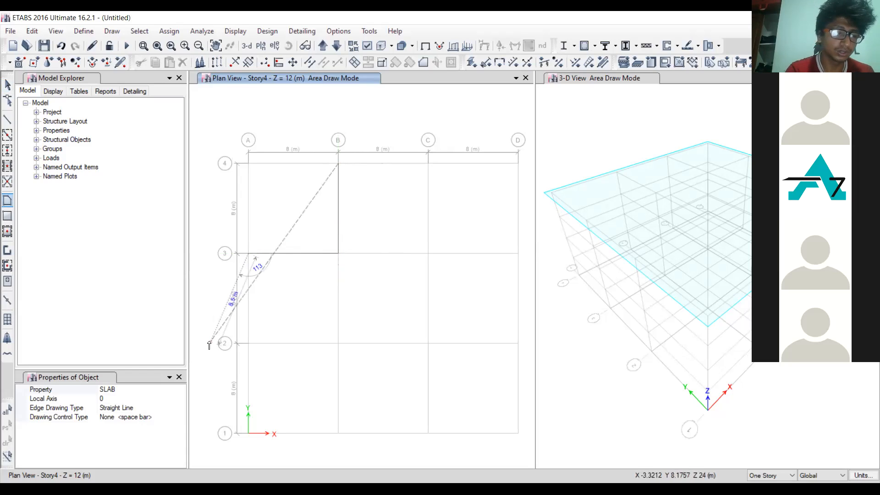
pyautogui.press('Return')
pyautogui.press('Escape')
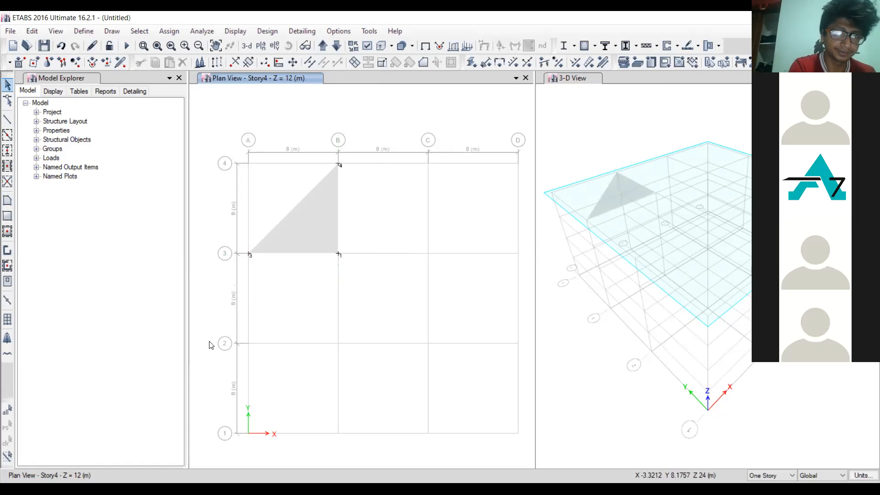
# Step: Delete the triangular slab between grid points A-3, B-3 and B-4
pyautogui.click(307, 211)
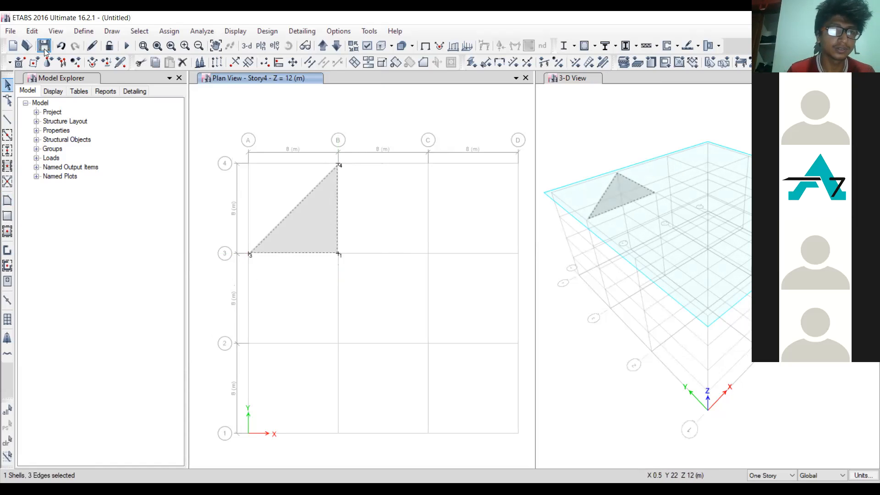
pyautogui.click(35, 31)
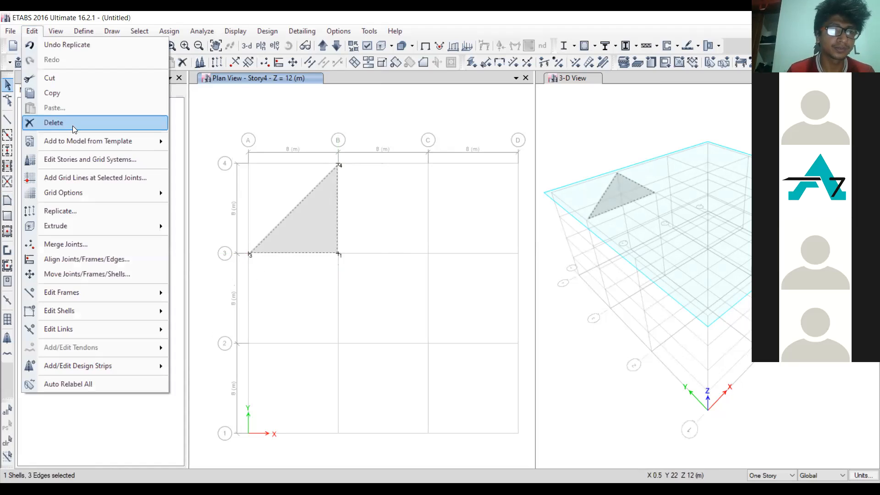
pyautogui.click(53, 123)
# Step: Try to draw a SLAB floor with an Arc (Center & 2 Points) edge from grid points B-3 and B-4
pyautogui.click(7, 202)
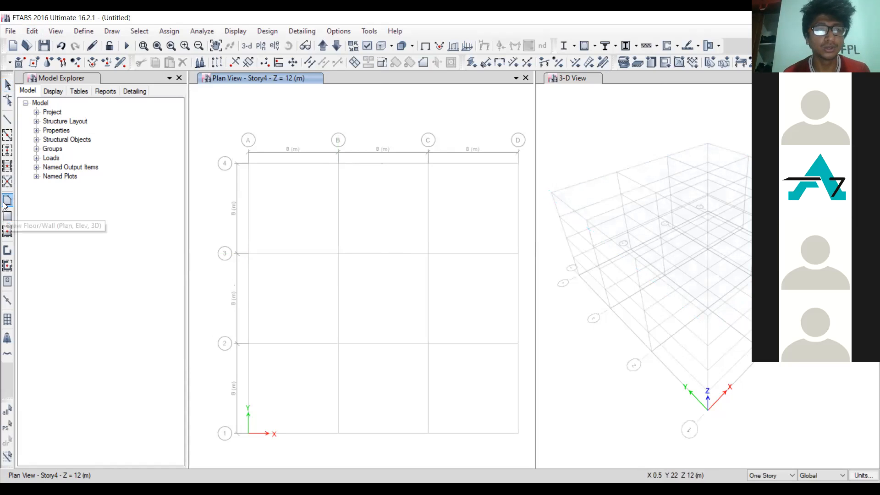
pyautogui.click(140, 408)
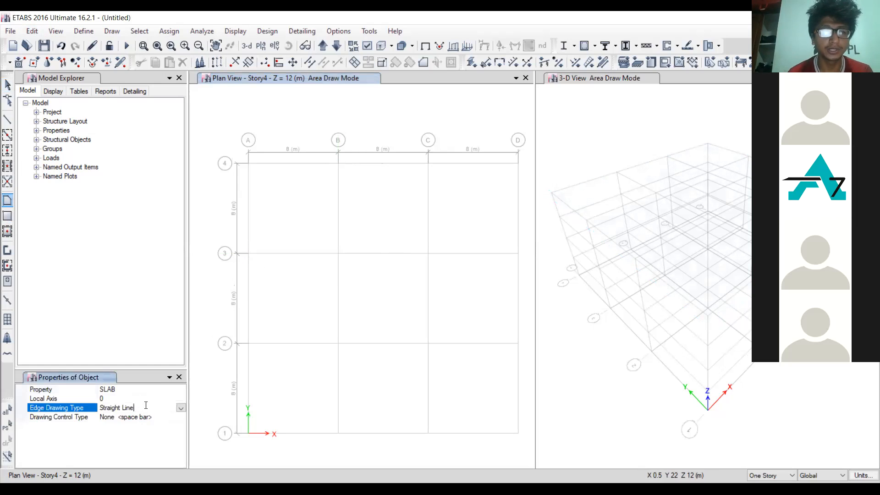
pyautogui.click(181, 408)
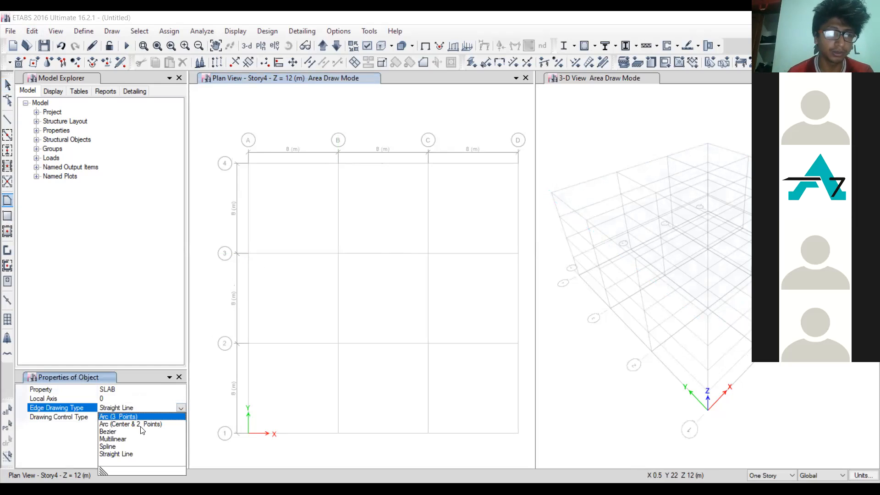
pyautogui.click(142, 424)
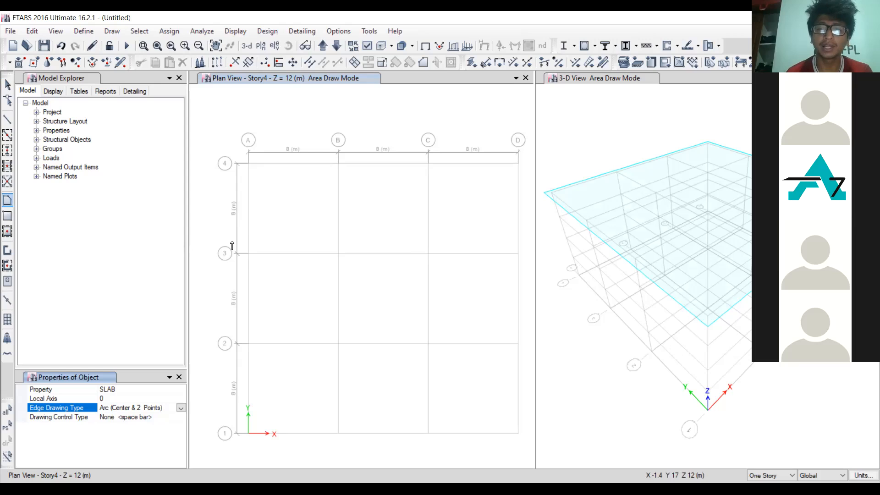
pyautogui.click(337, 255)
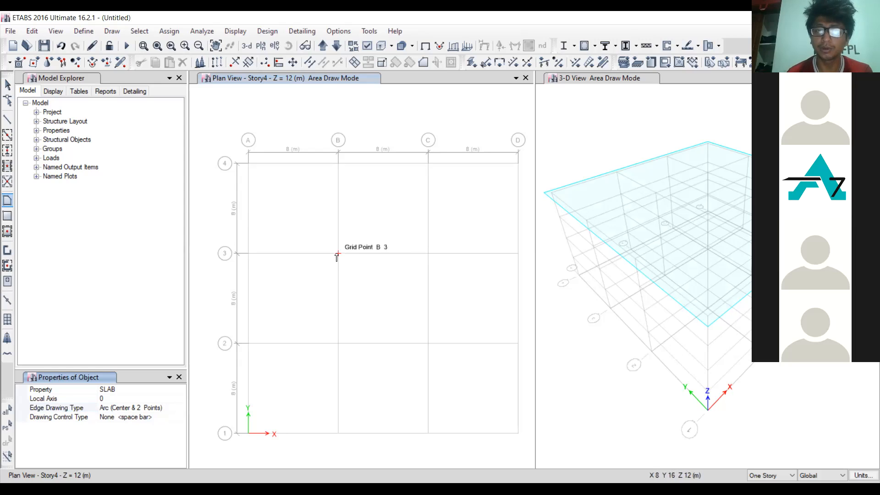
pyautogui.click(336, 166)
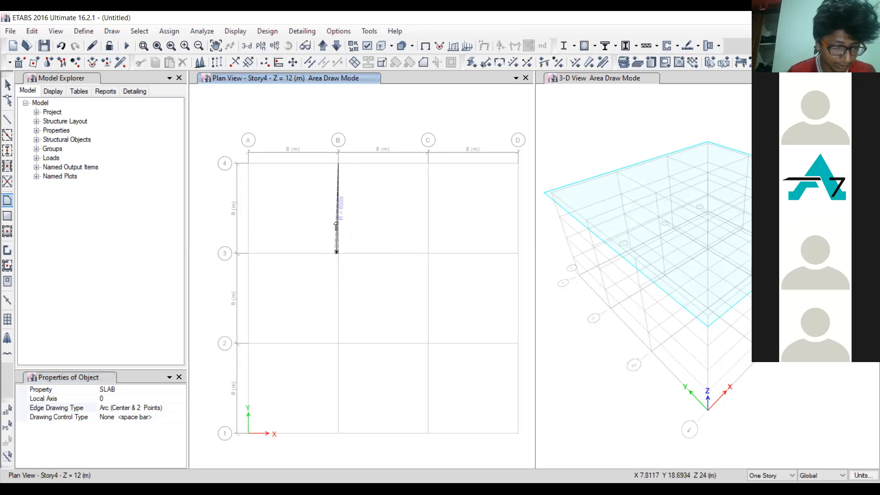
pyautogui.click(338, 255)
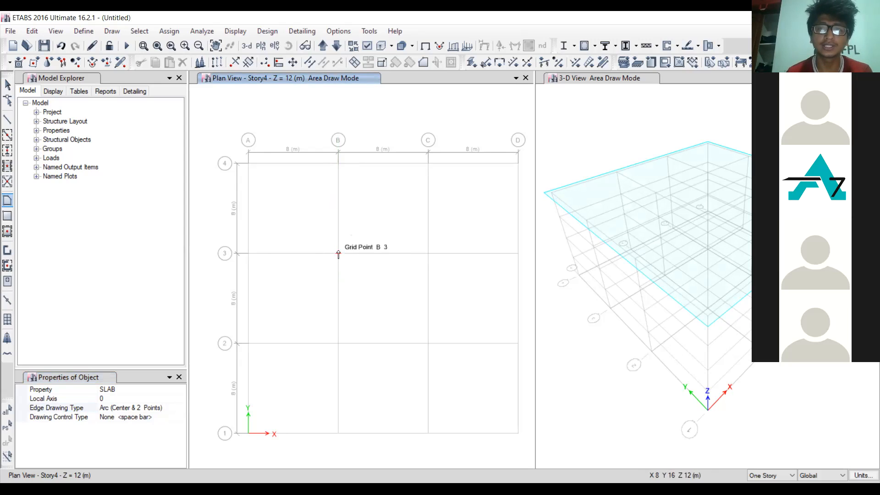
pyautogui.click(337, 164)
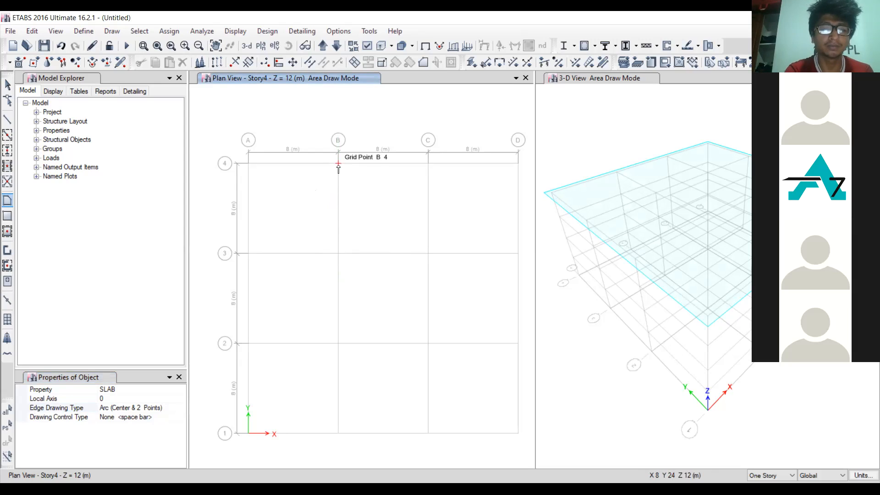
pyautogui.press('Escape')
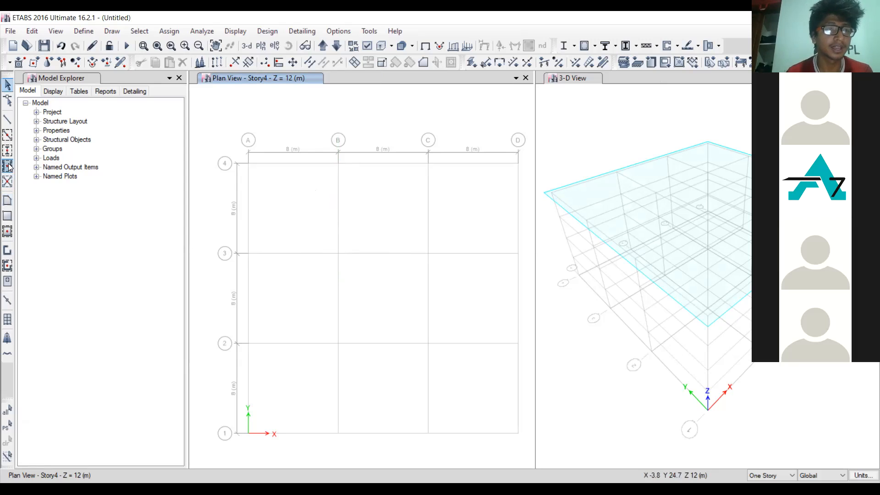
# Step: Draw a quarter-circle SLAB floor from B-4 to A-3 centred on B-3, with Arc (Center & 2 Points) as the edge type
pyautogui.click(7, 200)
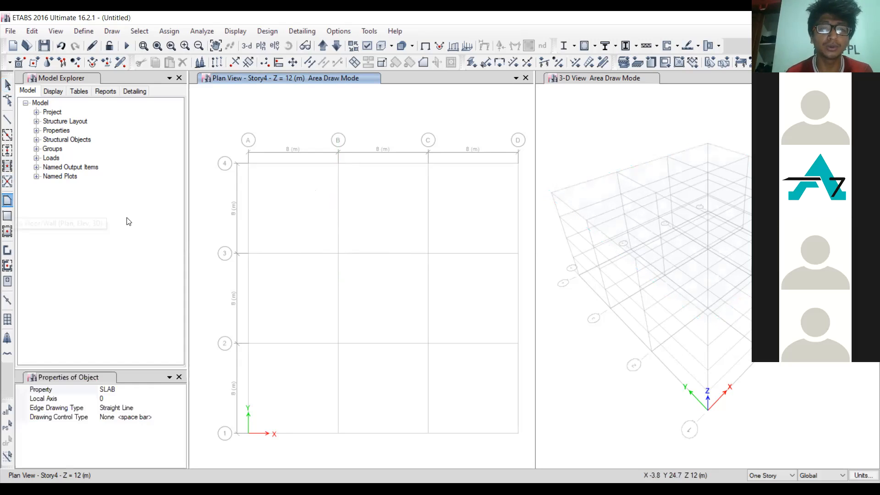
pyautogui.click(138, 407)
pyautogui.click(181, 408)
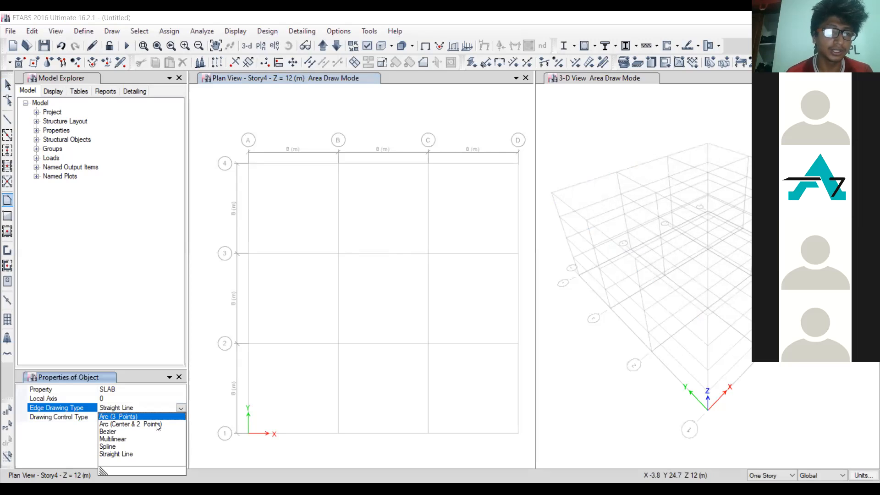
pyautogui.click(337, 164)
pyautogui.click(337, 165)
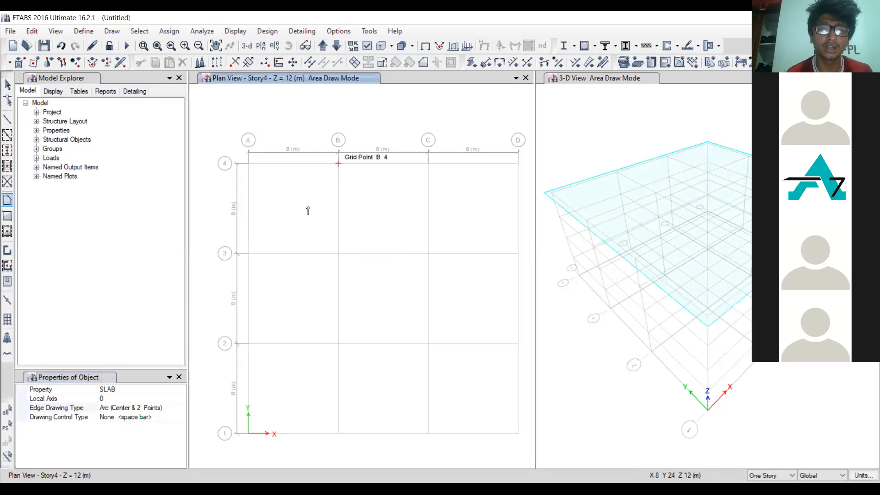
pyautogui.click(363, 157)
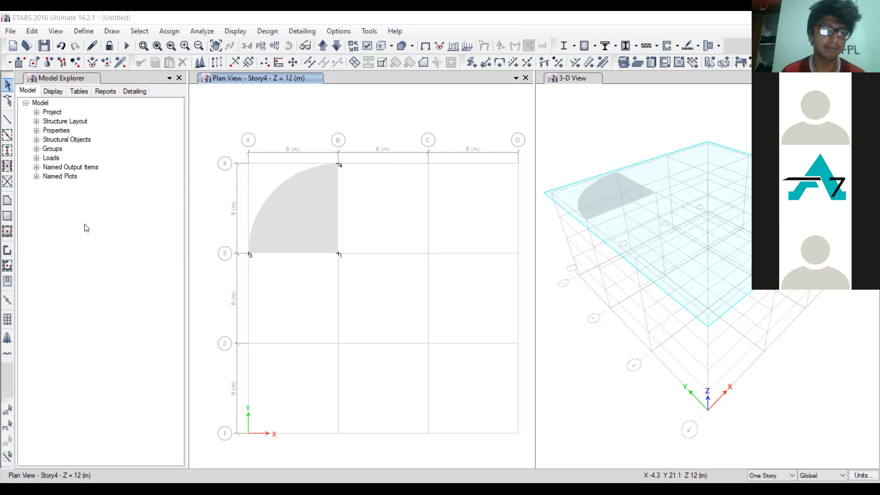
# Step: Add a rectangular floor slab in the grid bay between B and C and between 3 and 4
pyautogui.click(8, 233)
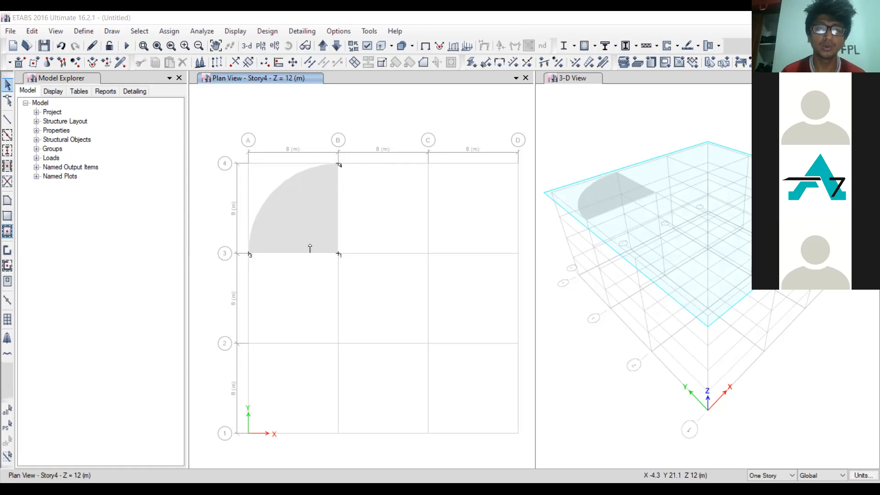
pyautogui.click(404, 206)
pyautogui.press('Escape')
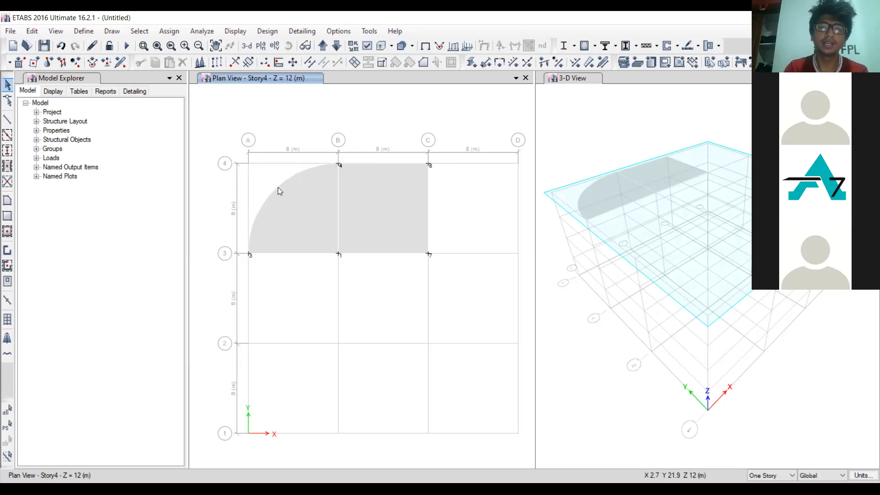
pyautogui.click(321, 188)
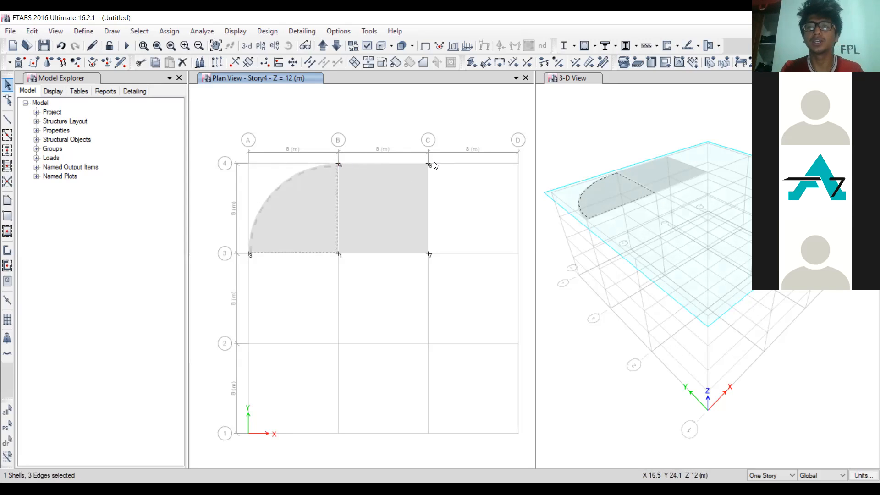
pyautogui.hotkey('ctrl', 'q')
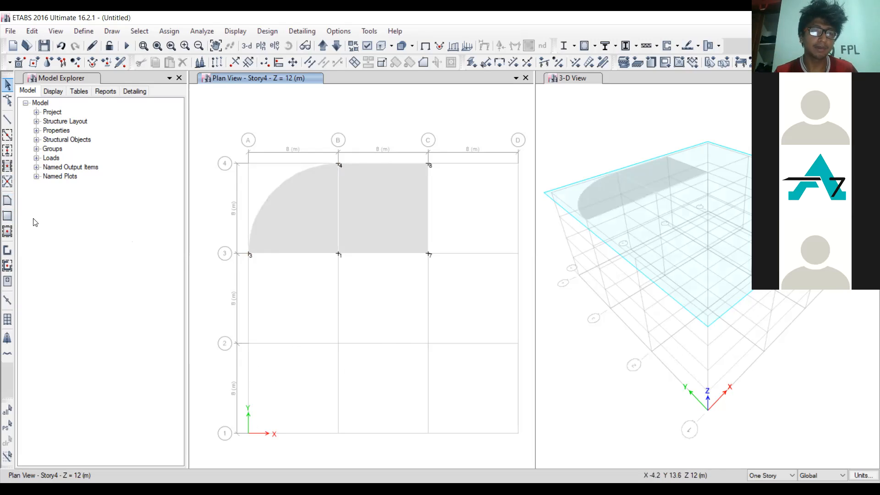
# Step: Start drawing a SLAB floor with the edge type set to Arc (Center & 2 Points)
pyautogui.click(8, 200)
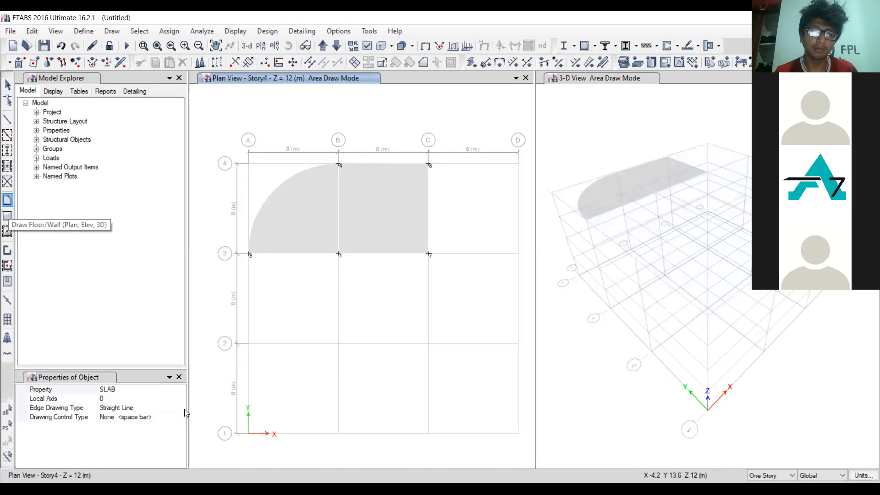
pyautogui.click(151, 422)
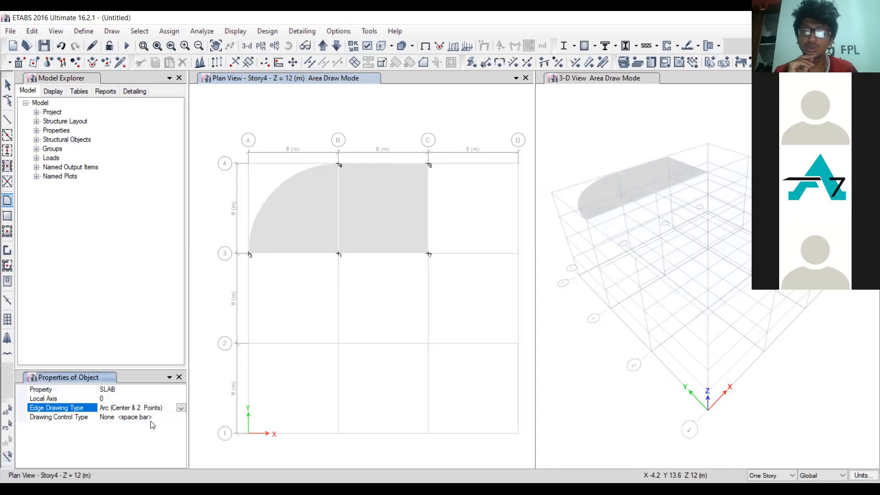
# Step: Try to draw a quarter-circle slab edge from B-2 to A-1 centred on B-1 and close it through B-1
pyautogui.click(339, 434)
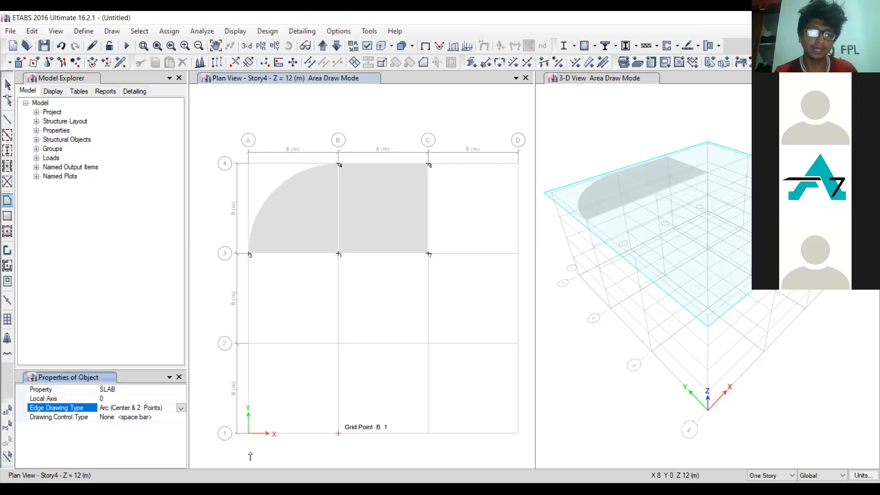
pyautogui.click(338, 344)
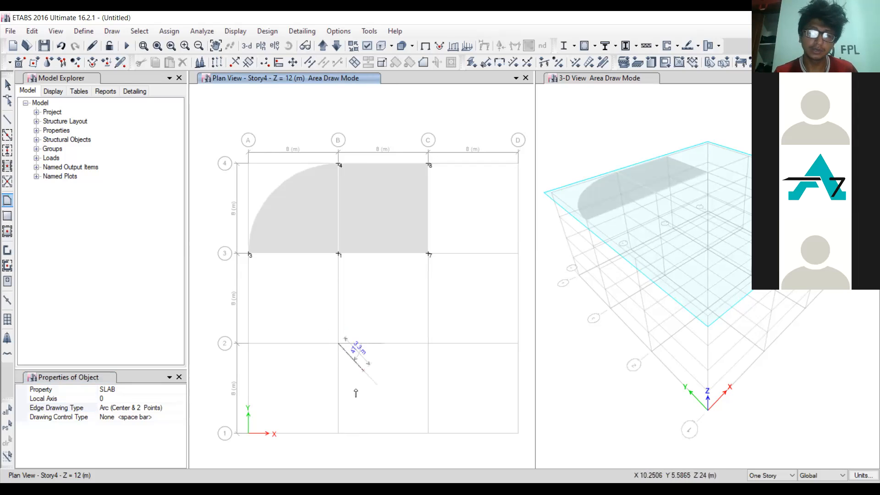
pyautogui.click(337, 434)
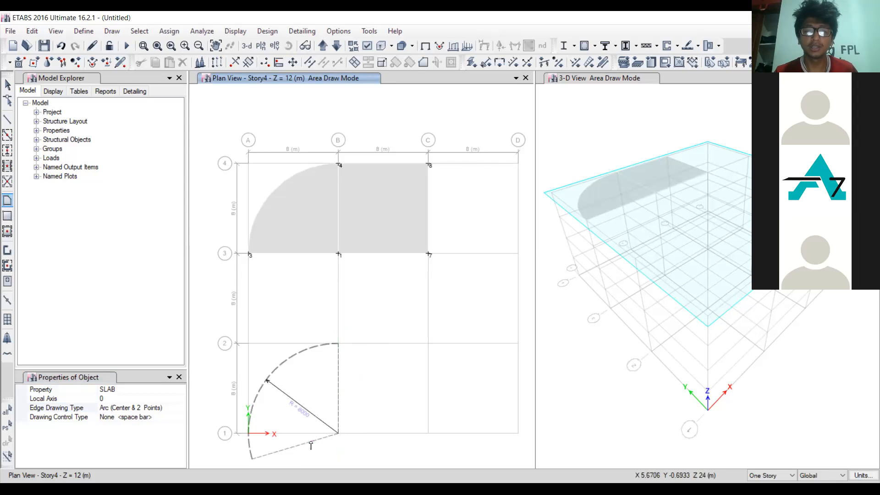
pyautogui.click(247, 433)
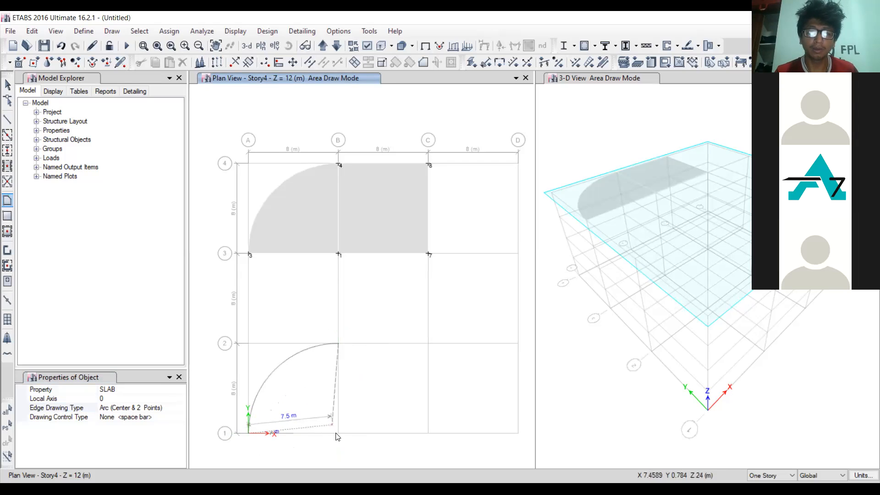
pyautogui.press('Escape')
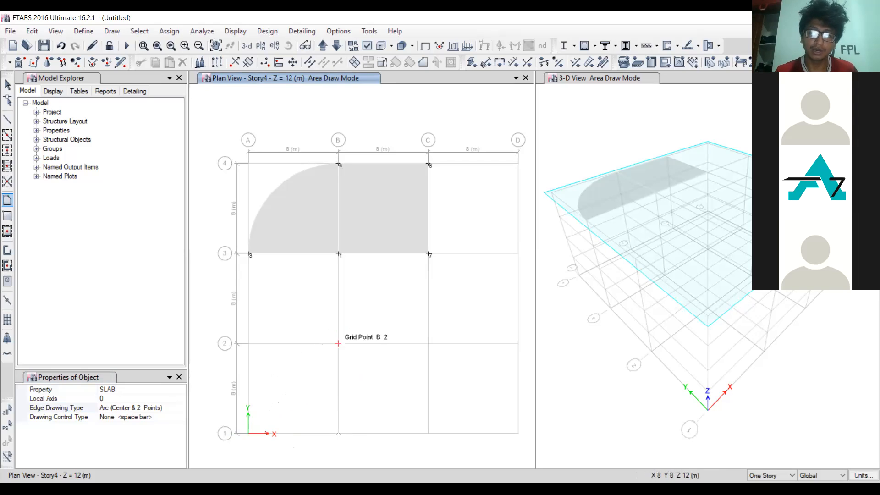
pyautogui.click(247, 433)
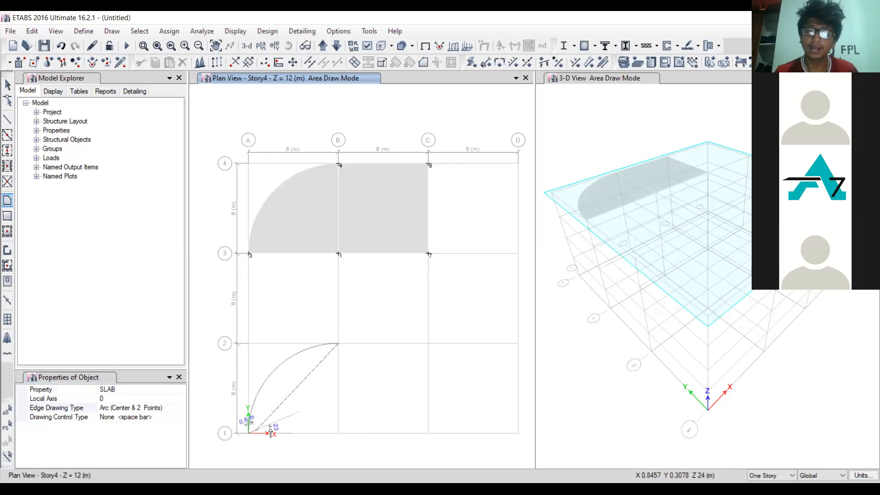
pyautogui.click(339, 434)
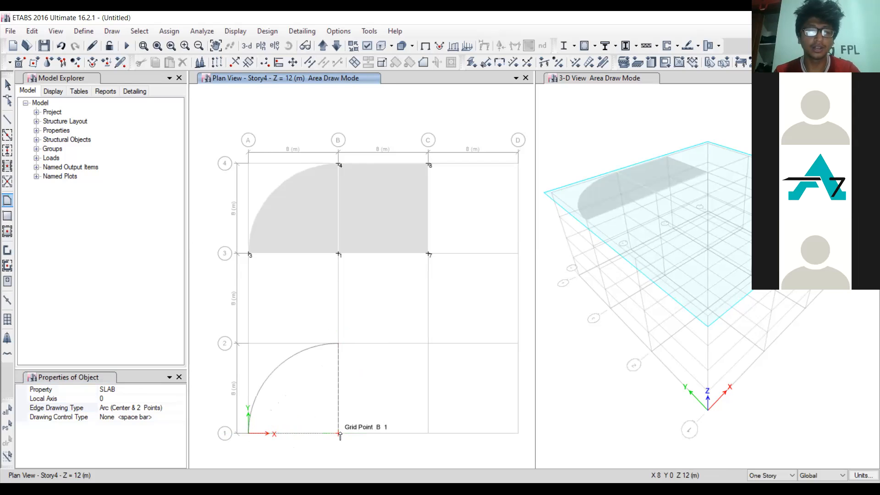
pyautogui.press('Return')
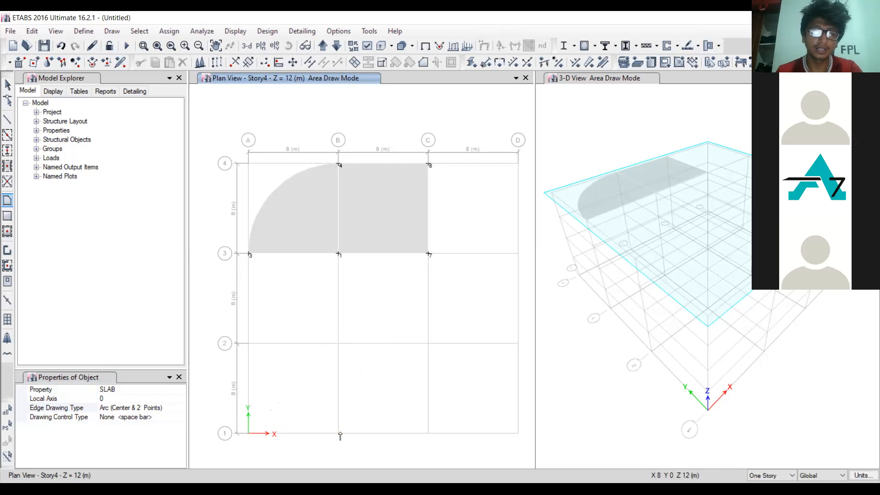
pyautogui.click(339, 434)
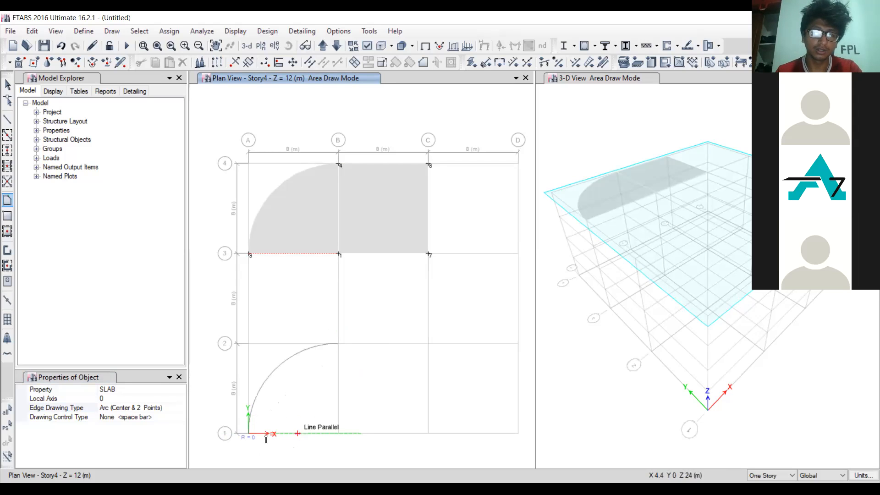
pyautogui.click(338, 343)
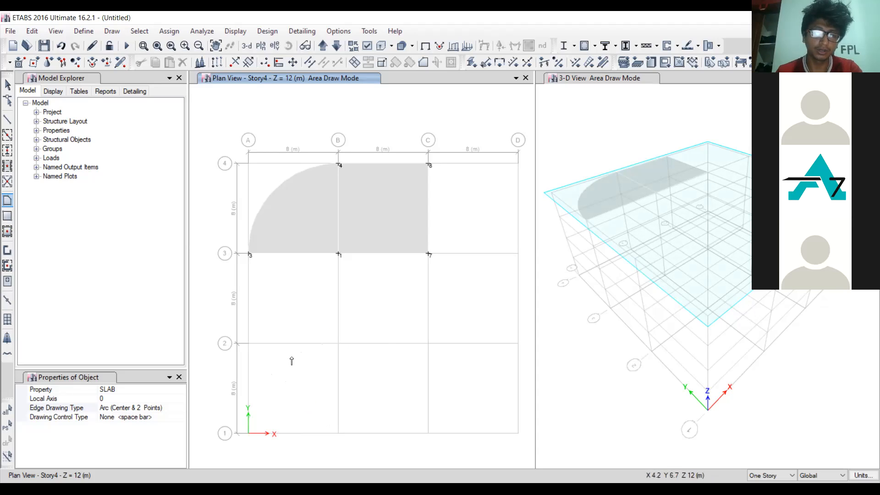
# Step: Draw a quarter-circle SLAB floor from B-2 to A-1 centred on B-1, closing it around B-1 back to B-2
pyautogui.click(338, 343)
pyautogui.click(338, 433)
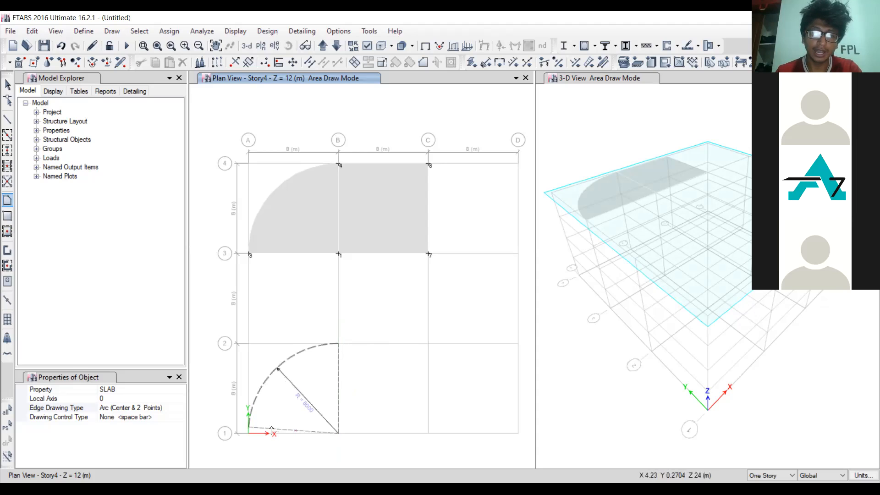
pyautogui.click(248, 433)
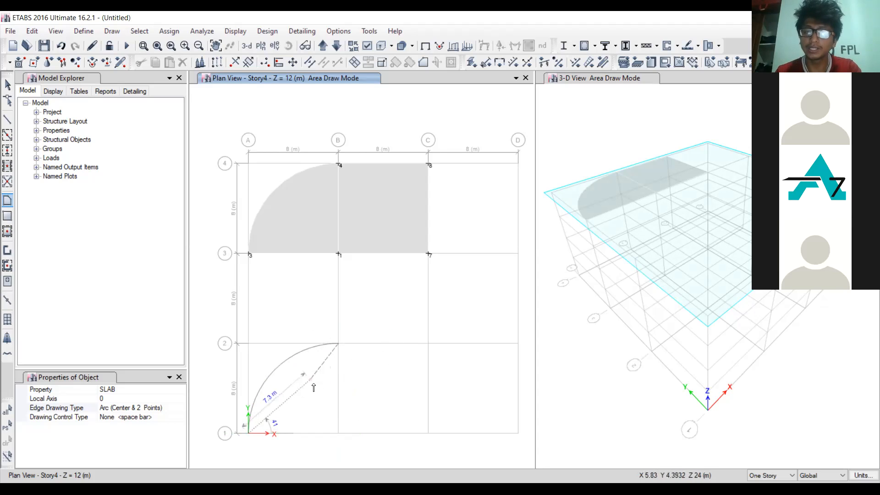
pyautogui.click(340, 433)
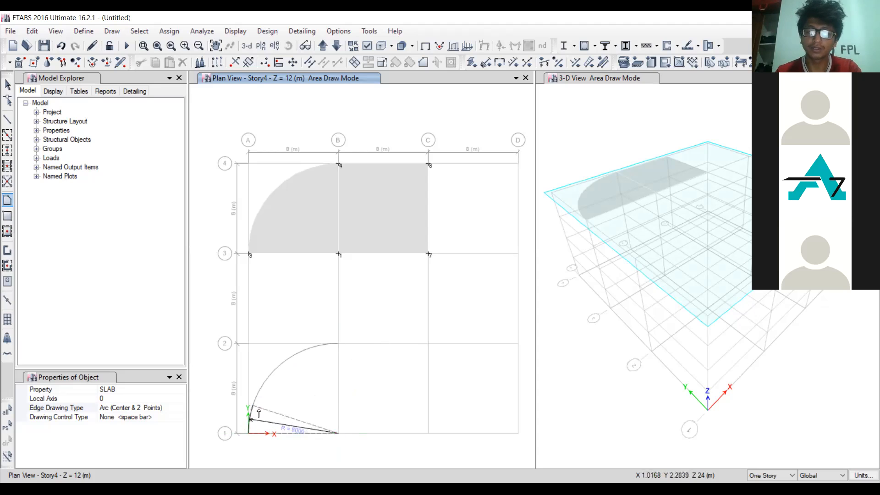
pyautogui.doubleClick(339, 346)
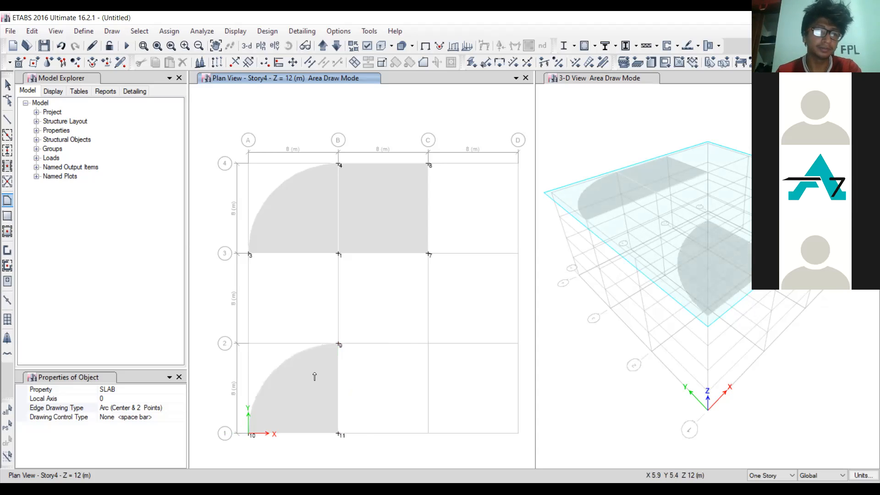
pyautogui.press('Escape')
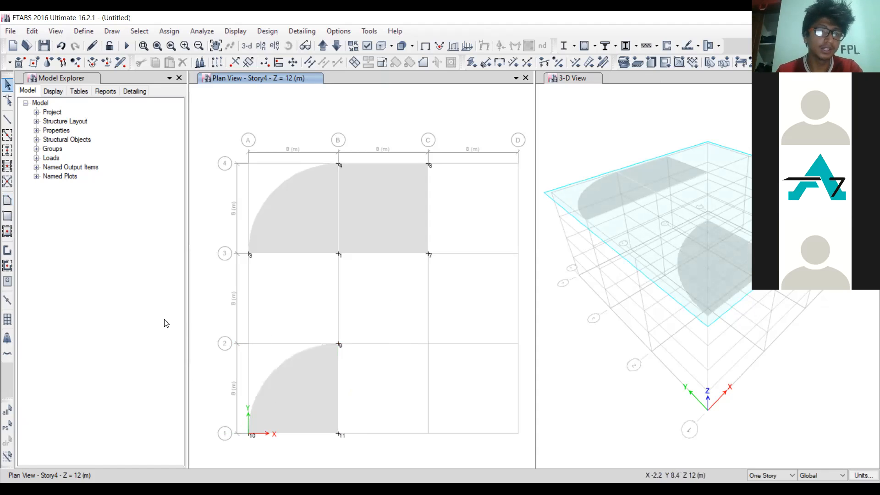
# Step: Draw a quarter-circle SLAB floor from D-4 to C-3 centred on C-4, using Arc (Center & 2 Points) edges
pyautogui.click(7, 203)
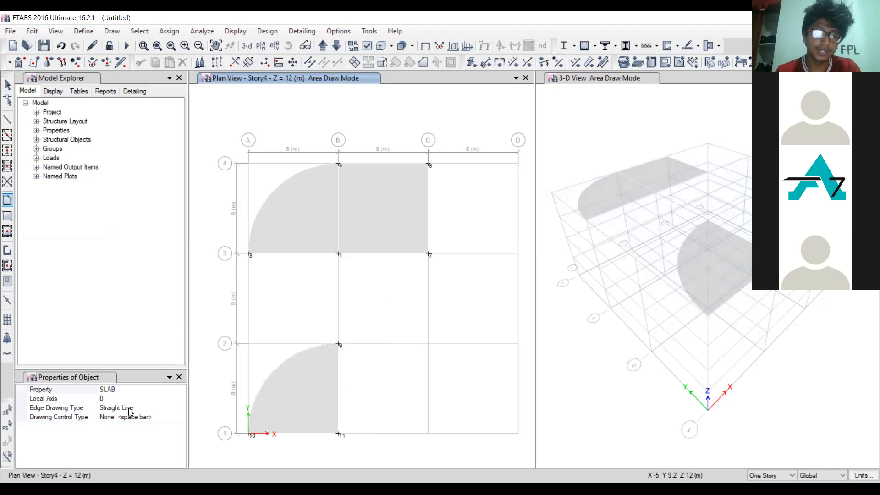
pyautogui.click(129, 412)
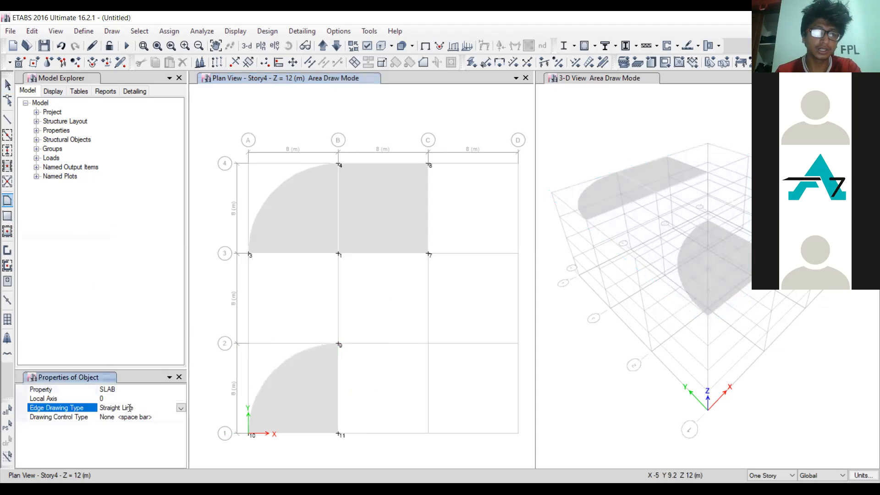
pyautogui.click(181, 409)
pyautogui.click(163, 425)
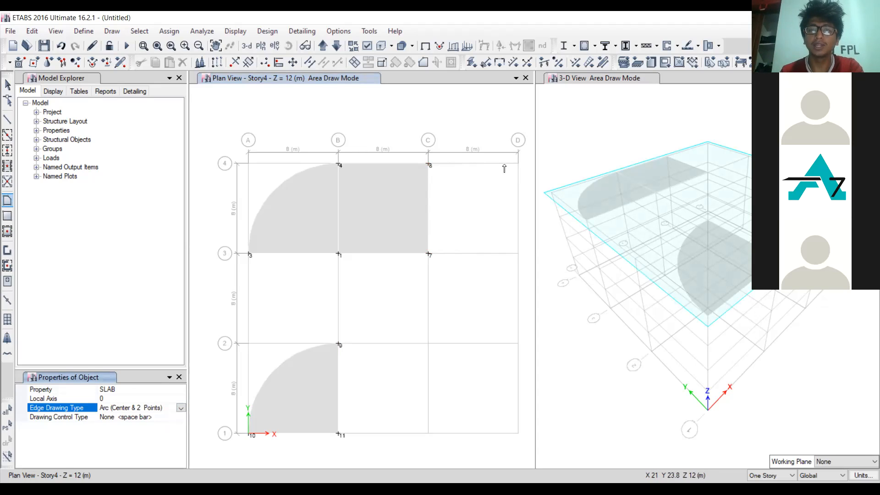
pyautogui.click(518, 164)
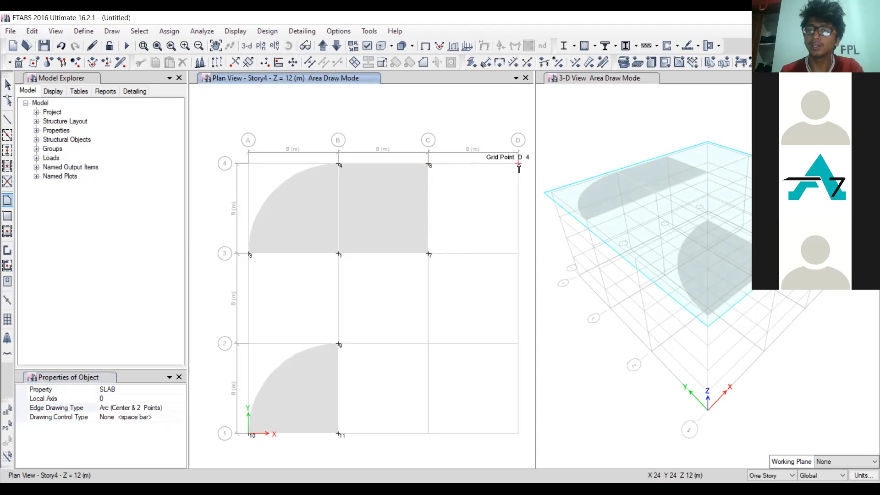
pyautogui.click(429, 165)
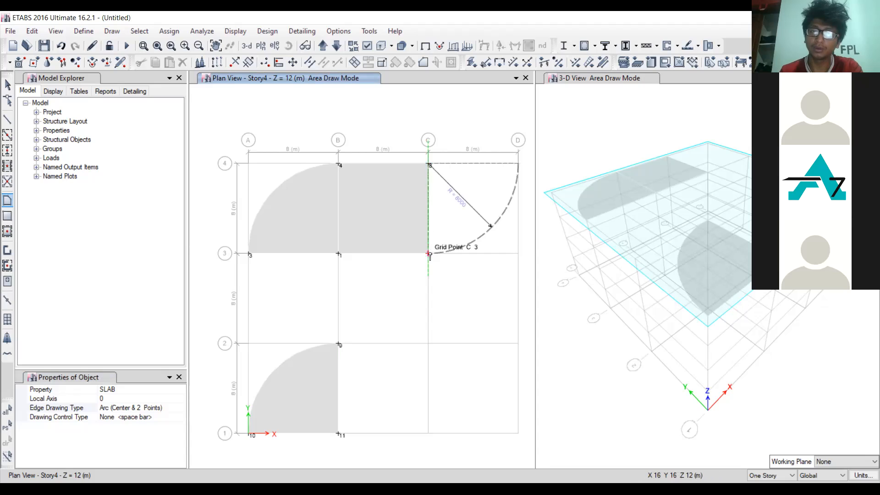
pyautogui.click(428, 254)
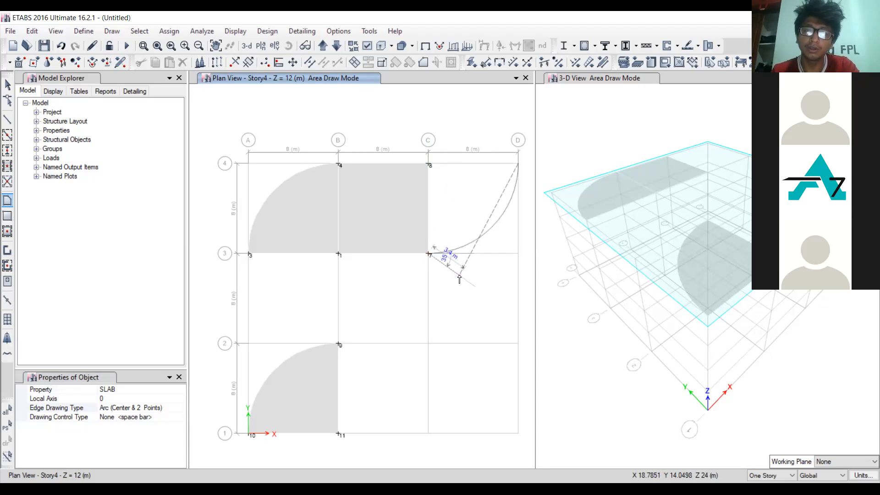
pyautogui.click(428, 165)
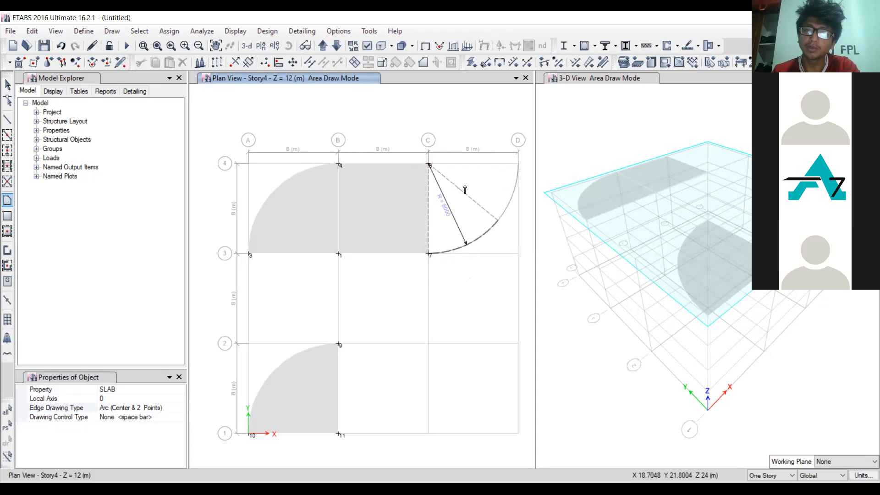
pyautogui.doubleClick(518, 165)
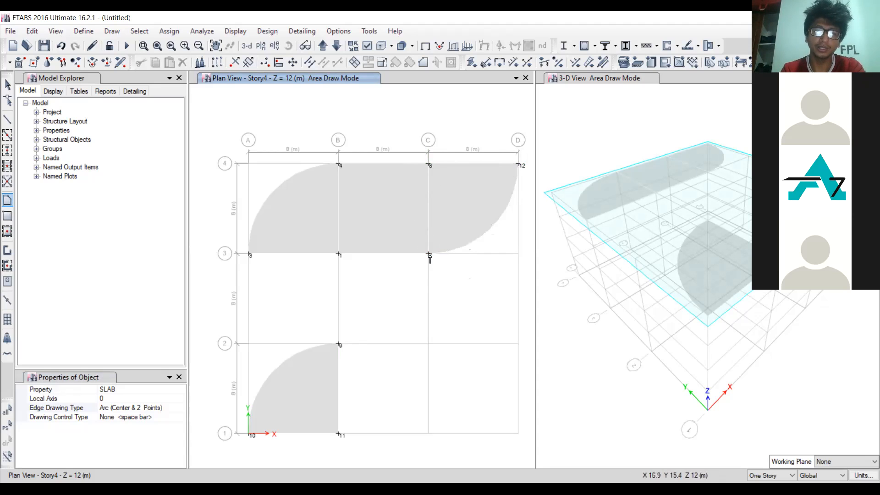
# Step: Try to draw a quarter-circle slab edge from C-3 to D-2 centred on C-2
pyautogui.click(429, 254)
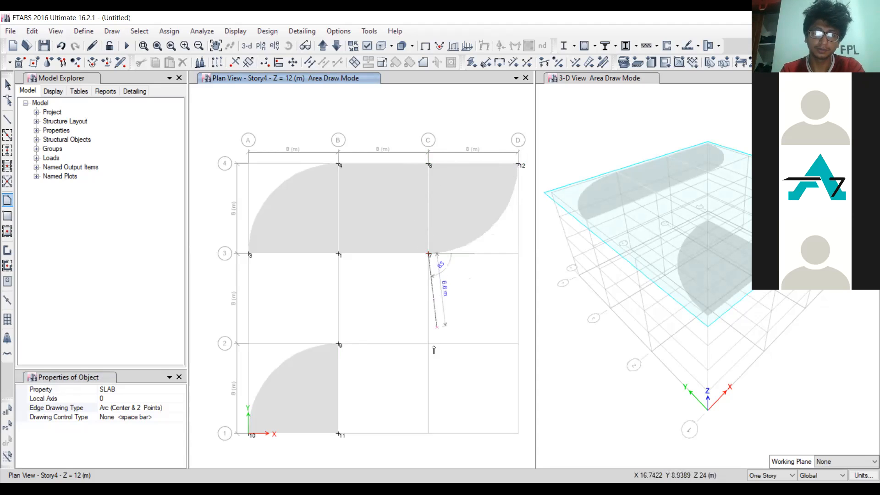
pyautogui.click(428, 344)
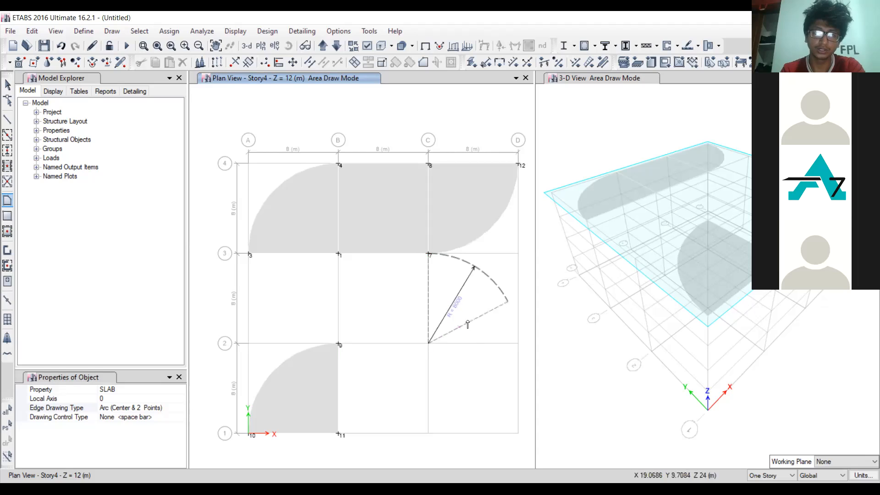
pyautogui.click(517, 345)
pyautogui.press('Escape')
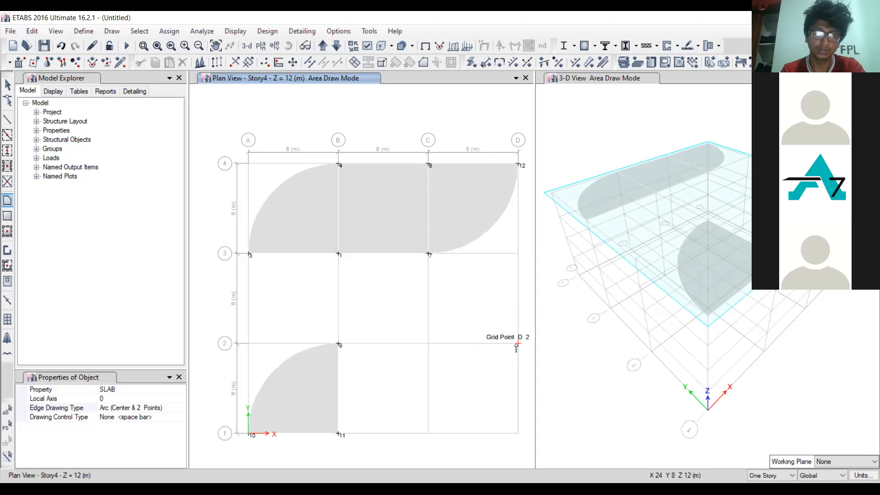
pyautogui.press('Escape')
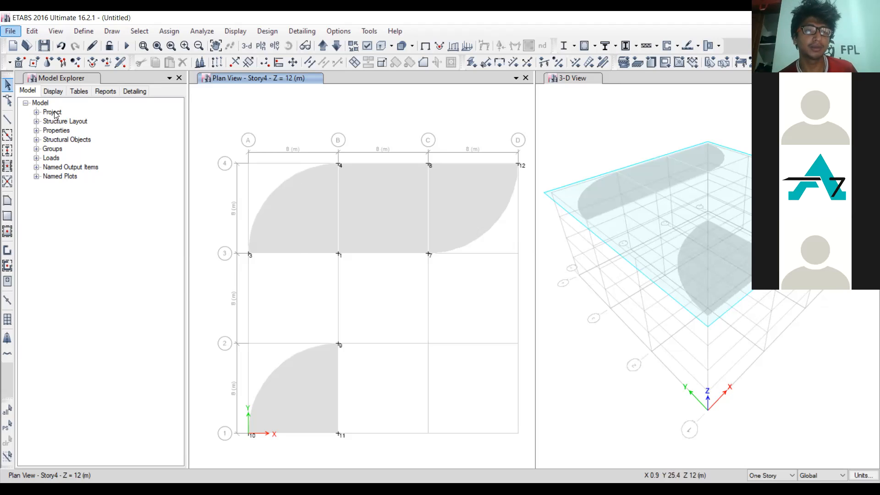
pyautogui.click(10, 31)
pyautogui.moveTo(60, 128)
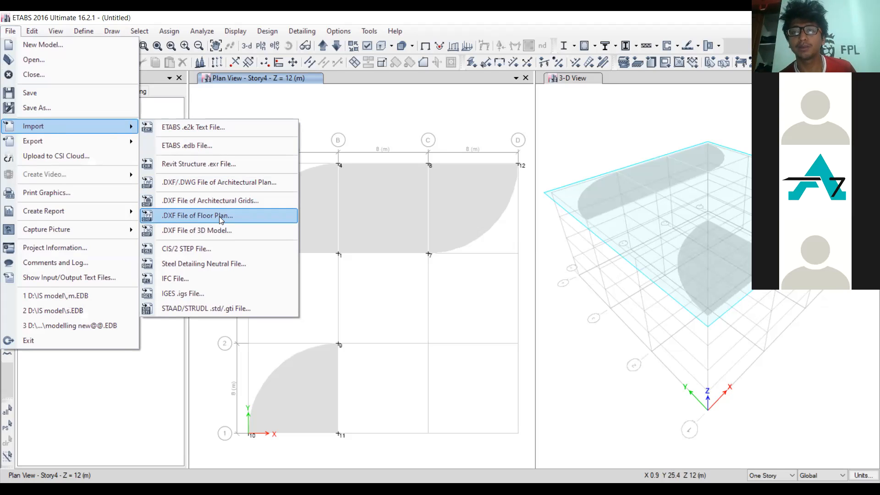
pyautogui.click(365, 209)
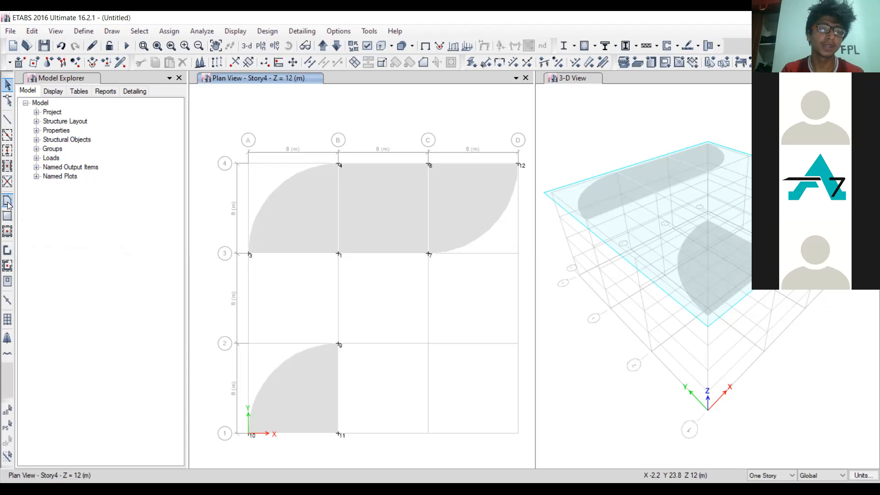
# Step: Draw a quarter-circle SLAB floor from D-2 to C-3 centred on C-2, using Arc (Center & 2 Points) edges and closing it through C-2
pyautogui.click(8, 216)
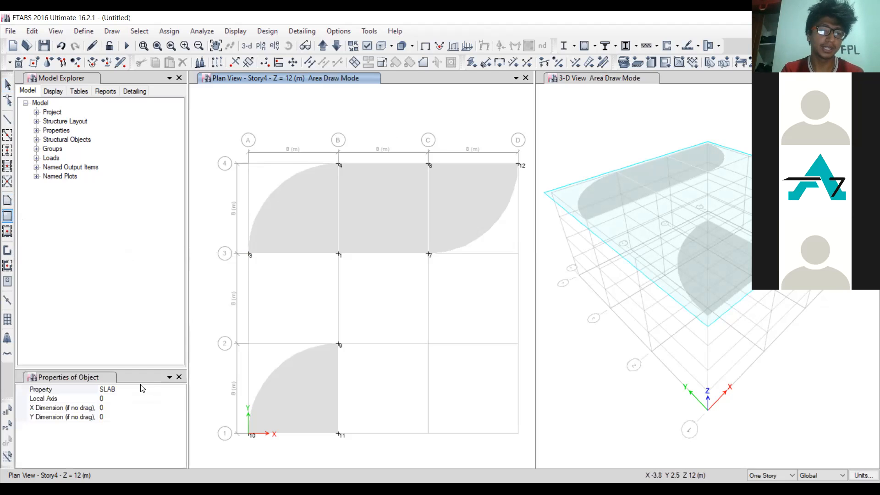
pyautogui.click(7, 200)
pyautogui.click(144, 408)
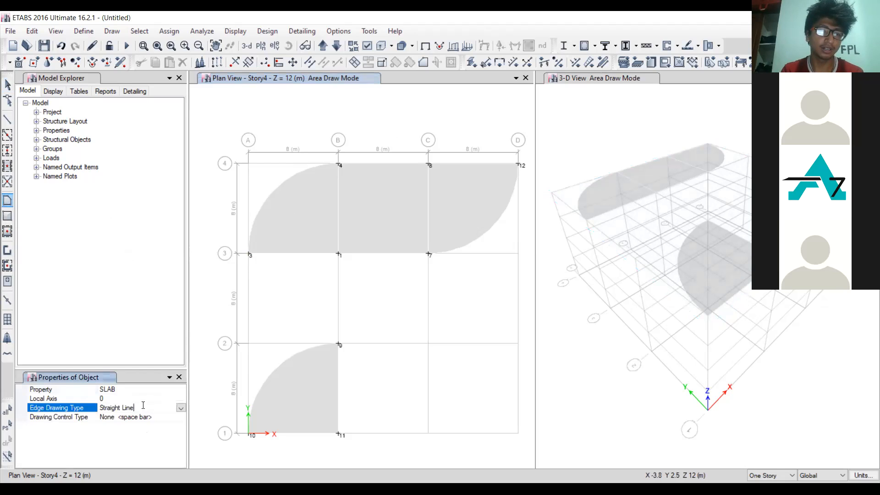
pyautogui.click(181, 408)
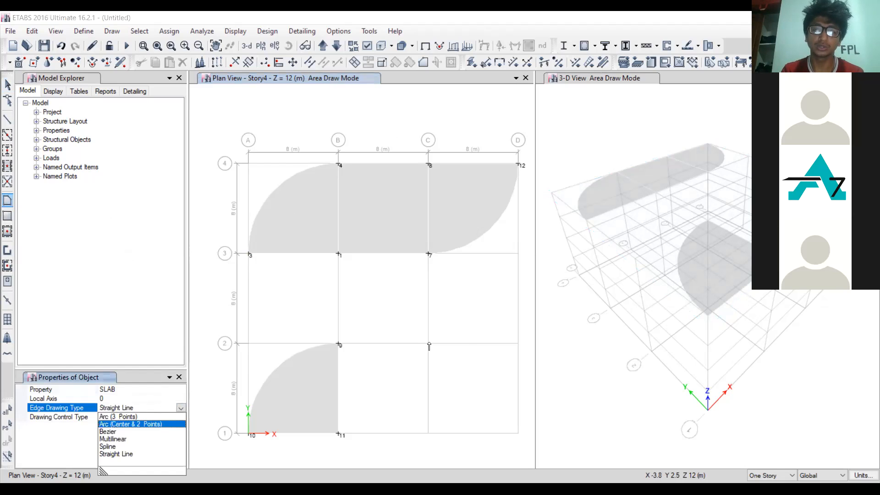
pyautogui.click(517, 344)
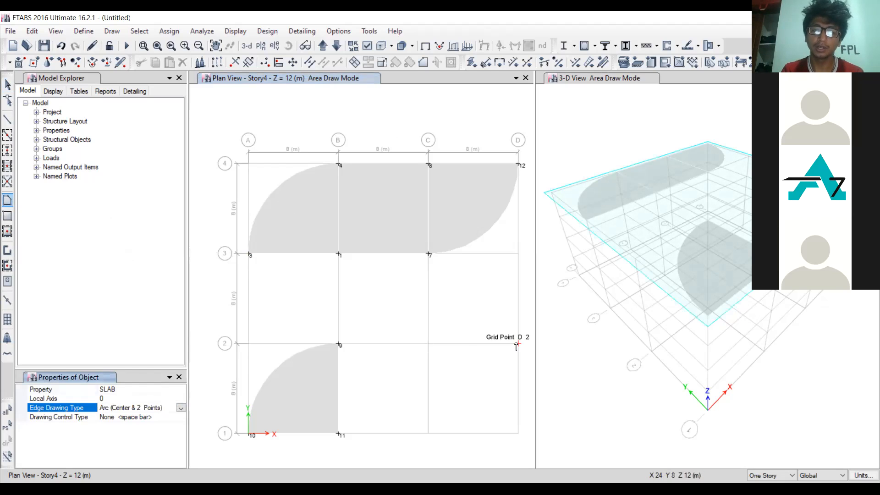
pyautogui.click(516, 343)
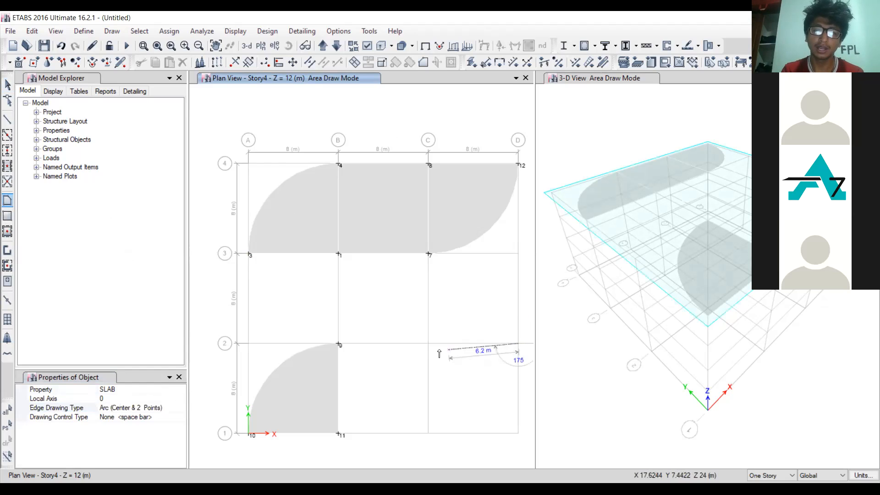
pyautogui.click(428, 343)
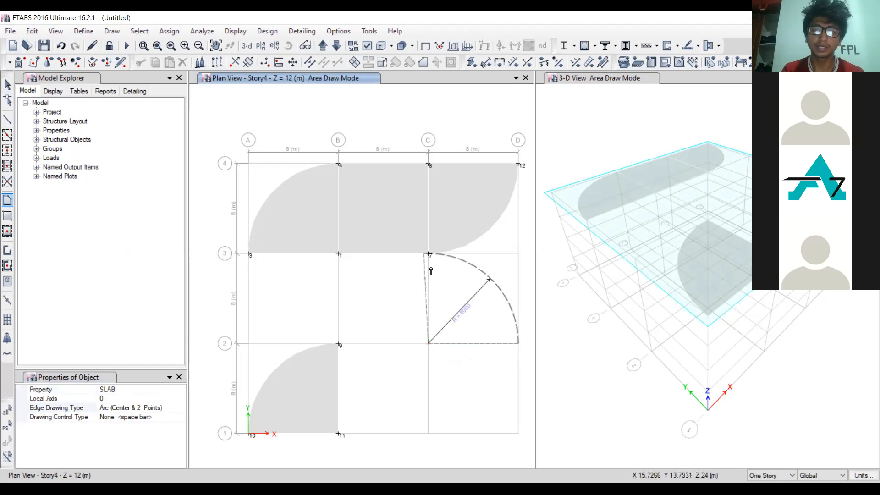
pyautogui.click(427, 254)
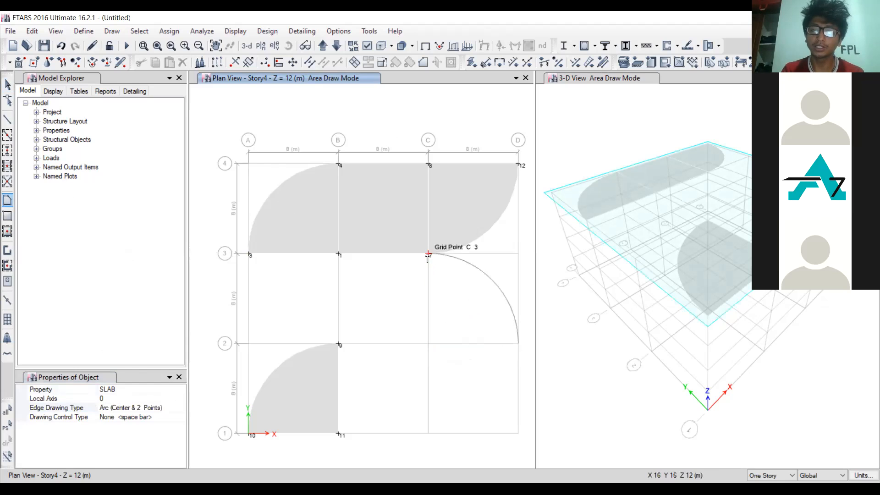
pyautogui.click(428, 343)
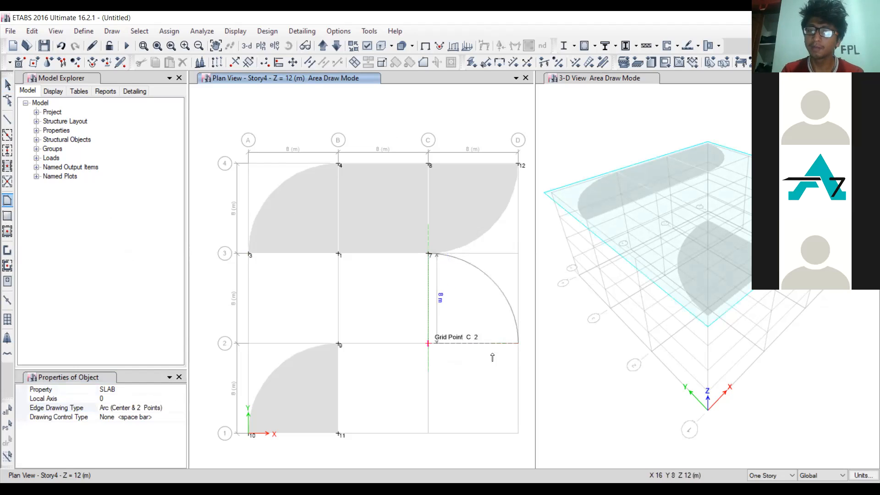
pyautogui.click(517, 344)
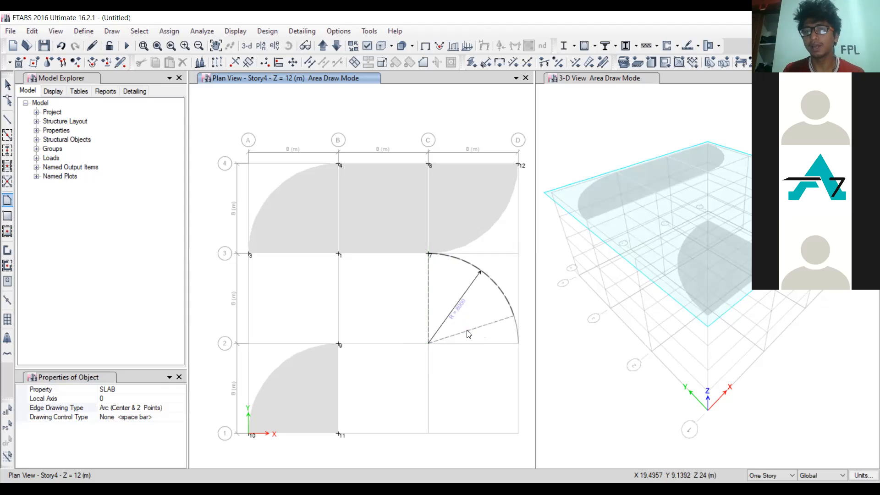
pyautogui.press('Return')
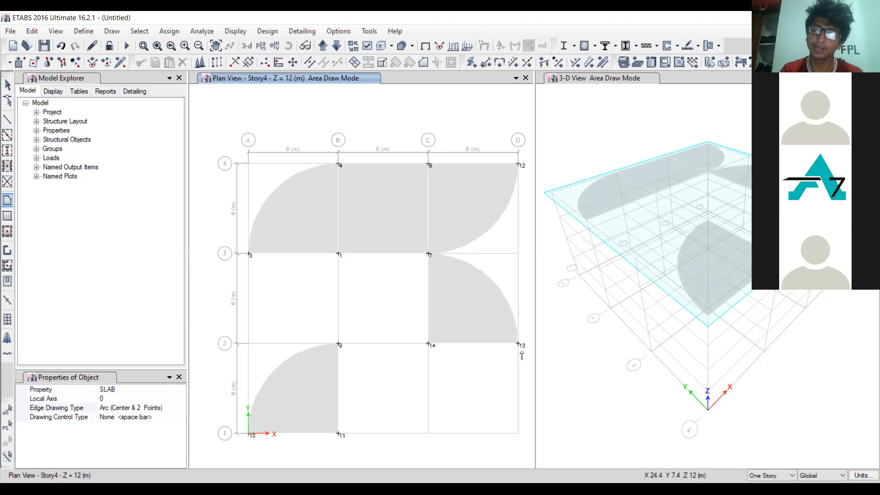
# Step: Start drawing a frame line with the B 9"14 section and continuous moment releases
pyautogui.click(6, 121)
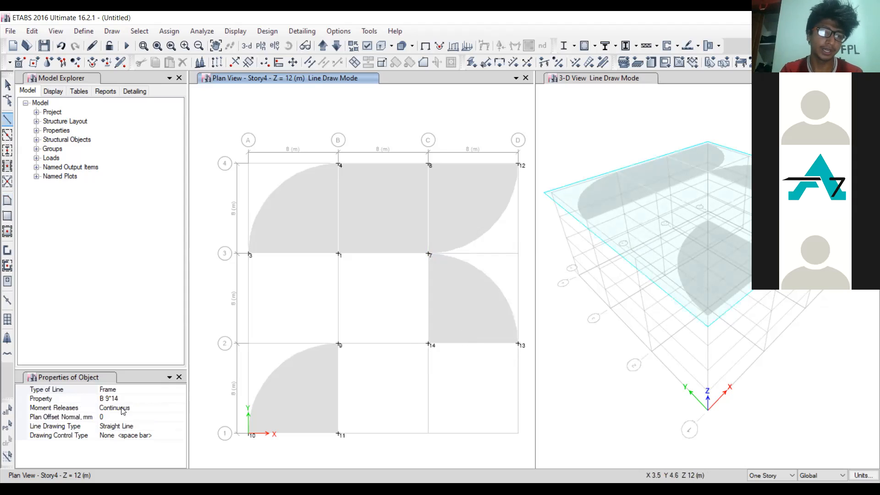
pyautogui.click(133, 428)
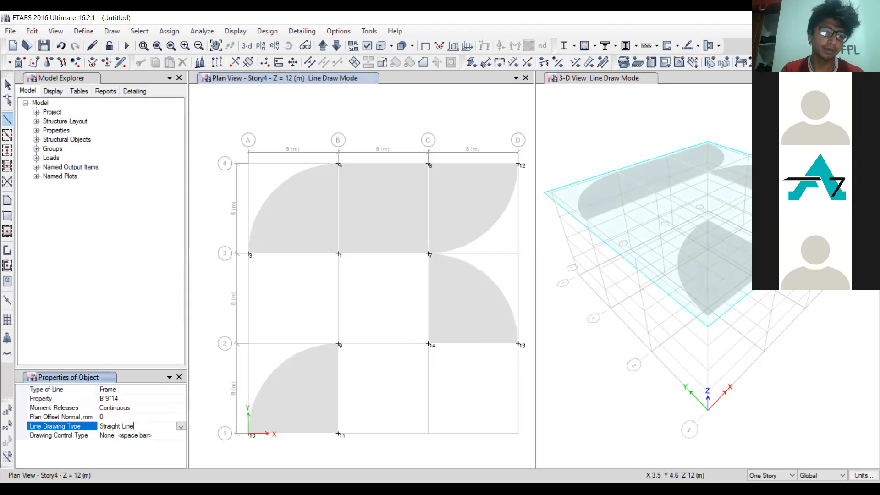
pyautogui.click(142, 402)
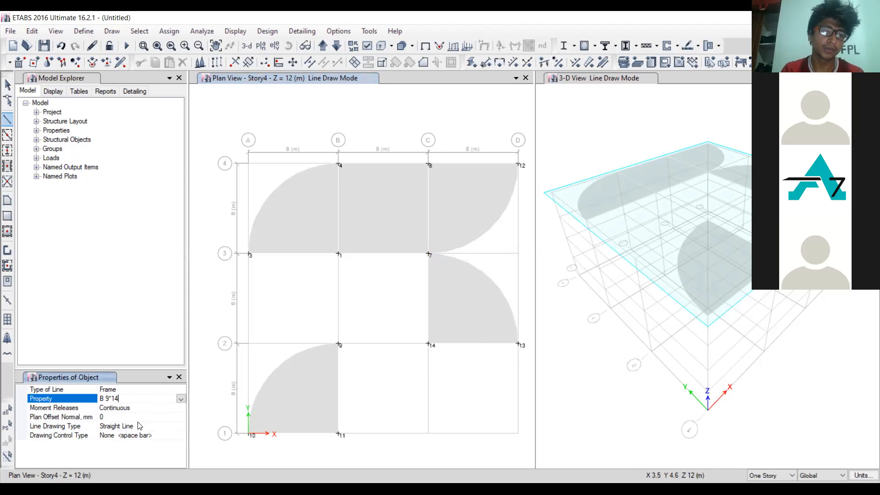
# Step: Try to draw a curved beam starting at C-3 and centred on D-2, using the Arc (Center & 2 Points) line type
pyautogui.click(172, 428)
pyautogui.click(181, 426)
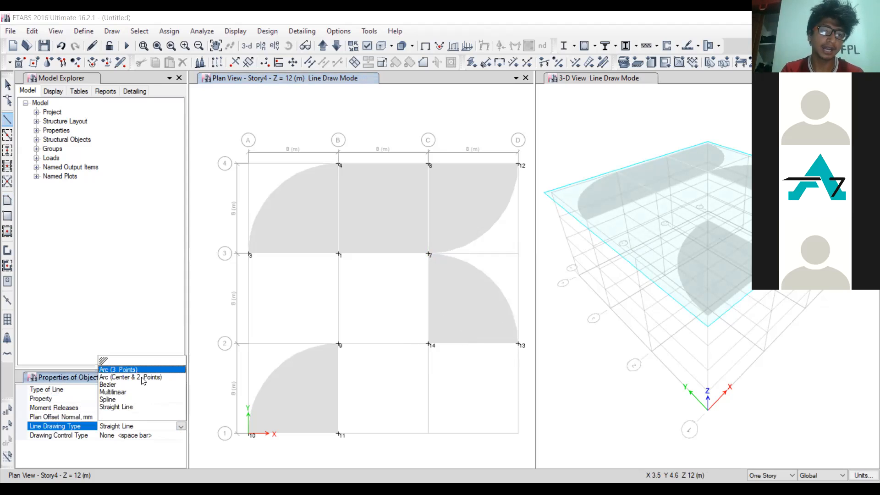
pyautogui.click(130, 377)
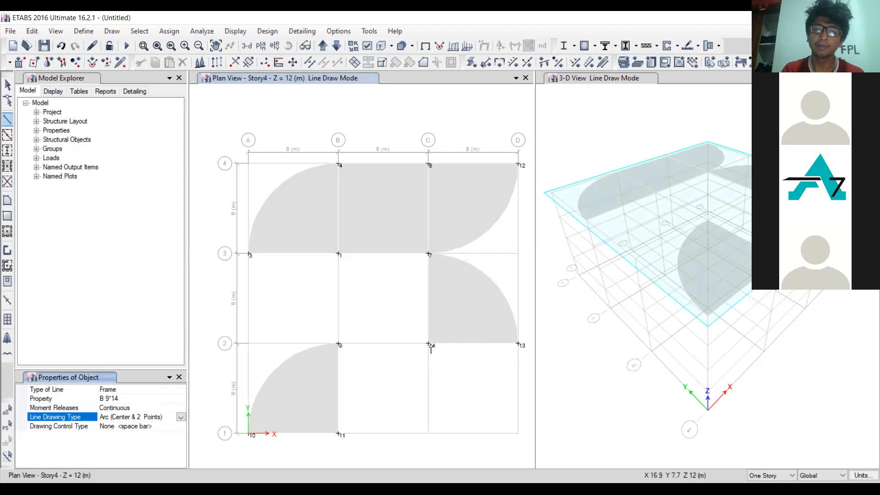
pyautogui.click(518, 344)
pyautogui.click(428, 255)
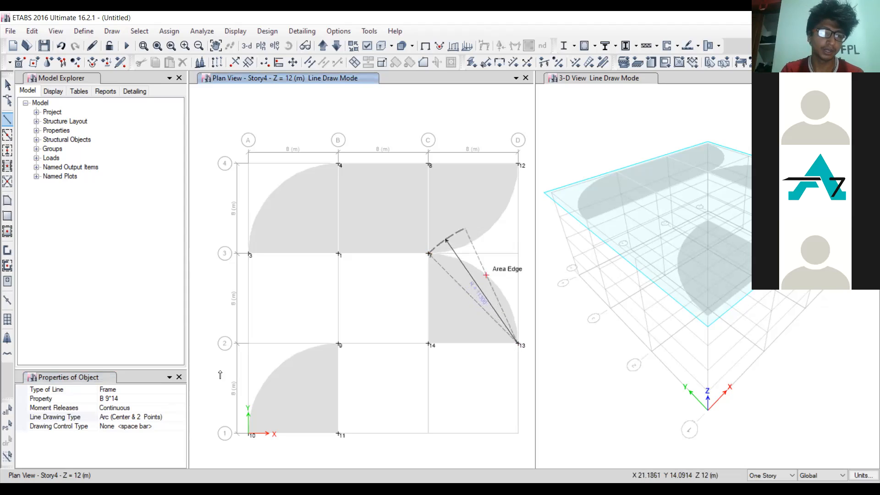
# Step: Draw an Arc (3 Points) beam between D-2 and C-3 along the curved edge of the quarter-circle slab, and end line drawing
pyautogui.click(169, 417)
pyautogui.click(181, 417)
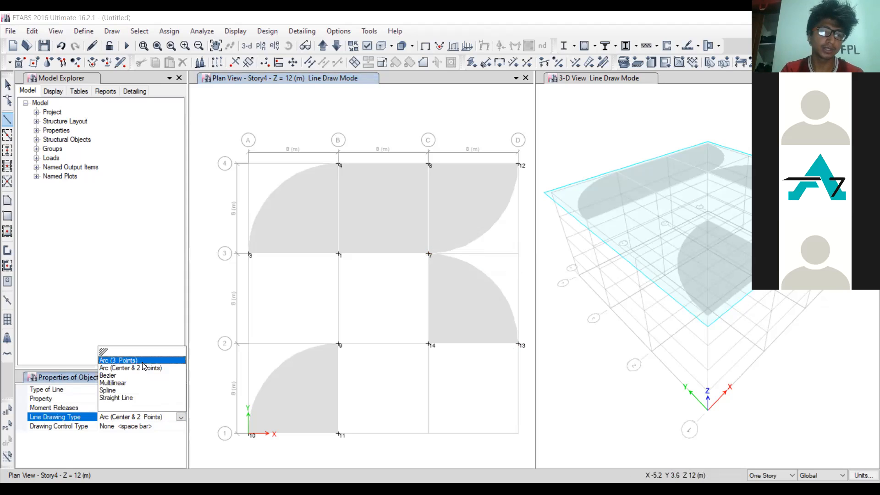
pyautogui.click(142, 363)
pyautogui.click(518, 344)
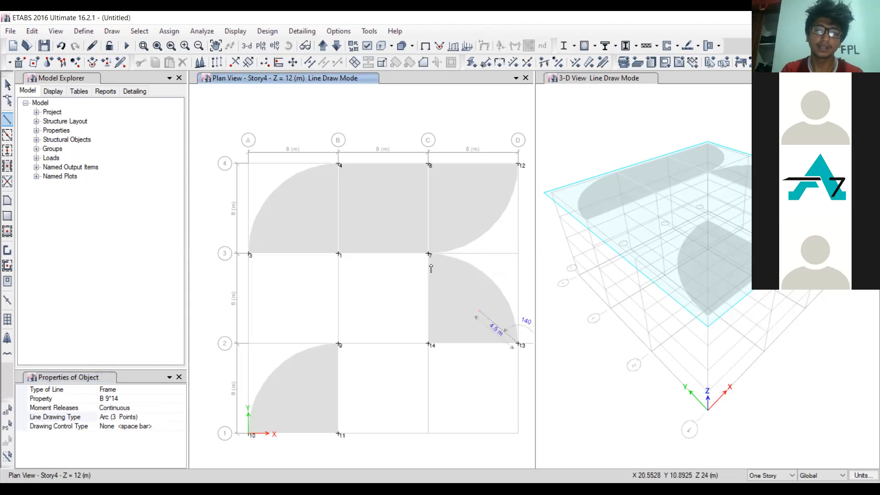
pyautogui.click(428, 254)
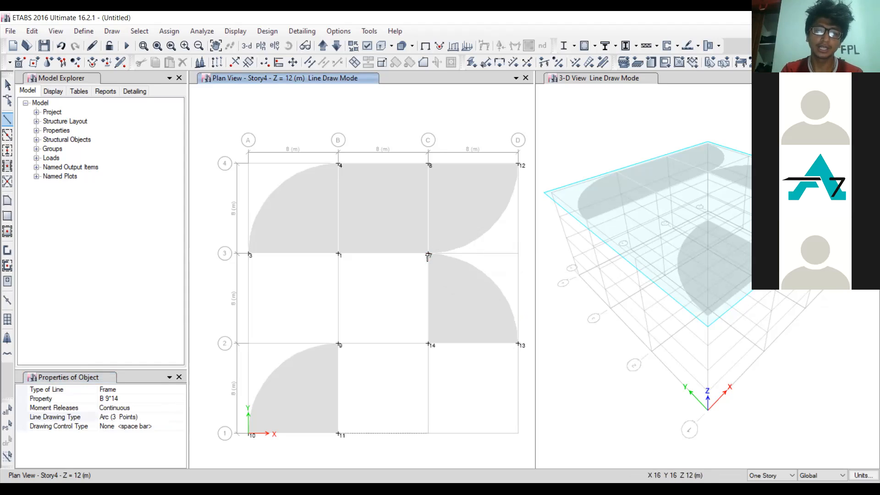
pyautogui.click(487, 276)
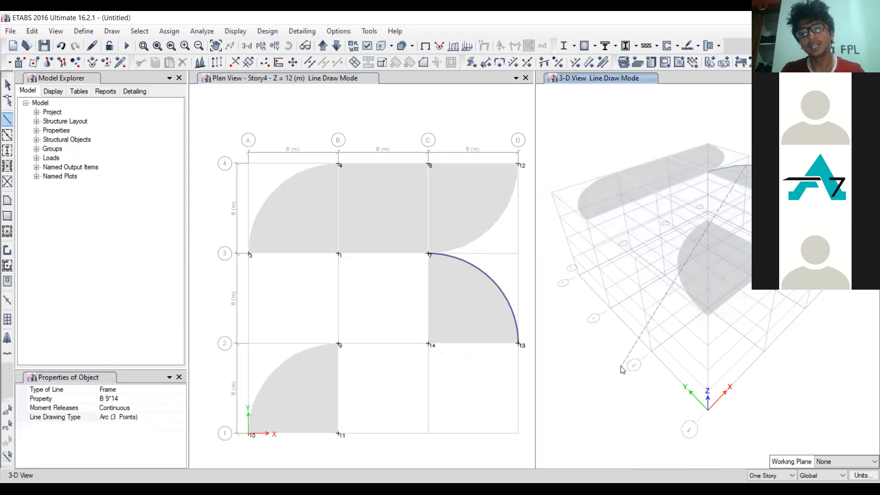
pyautogui.press('Escape')
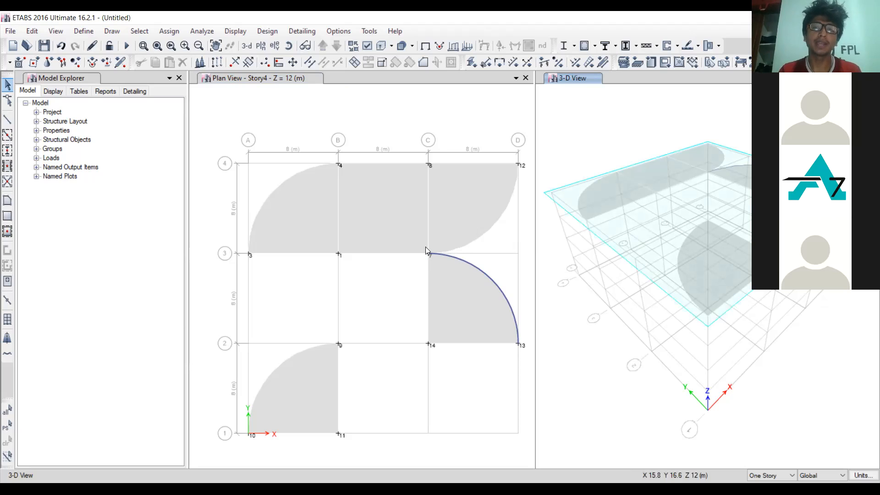
# Step: Open the class 1 model from the Downloads folder, discarding the changes to the untitled model
pyautogui.click(10, 30)
pyautogui.press('Escape')
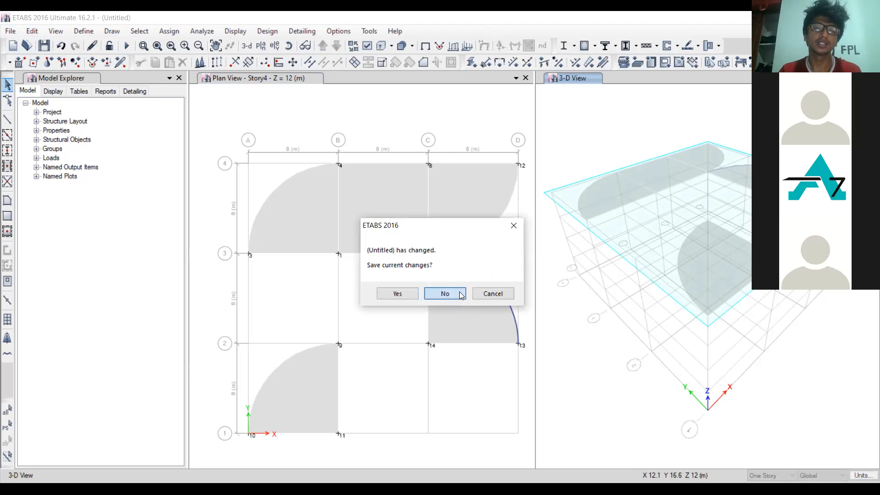
pyautogui.click(445, 293)
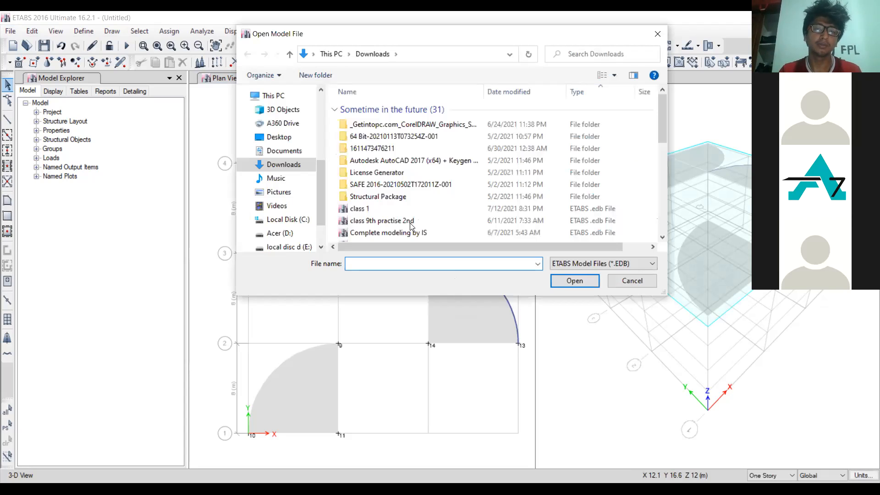
pyautogui.doubleClick(380, 211)
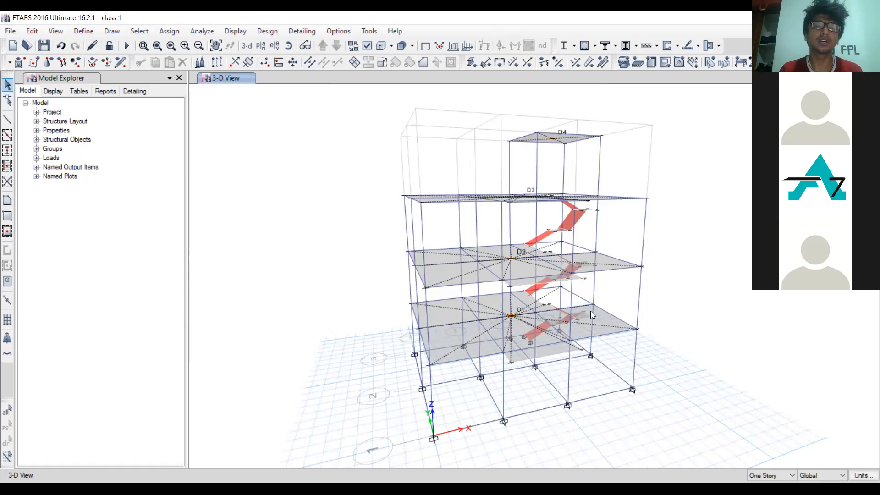
# Step: Inspect the building's staircase side in 3D and switch the view to the Story1 plan
pyautogui.click(288, 47)
pyautogui.moveTo(301, 230); pyautogui.dragTo(88, 255)
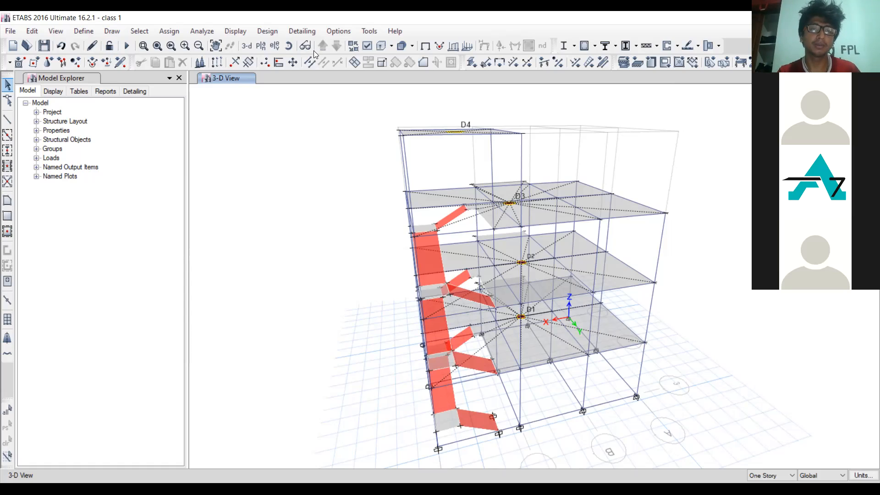
pyautogui.click(260, 47)
pyautogui.click(380, 239)
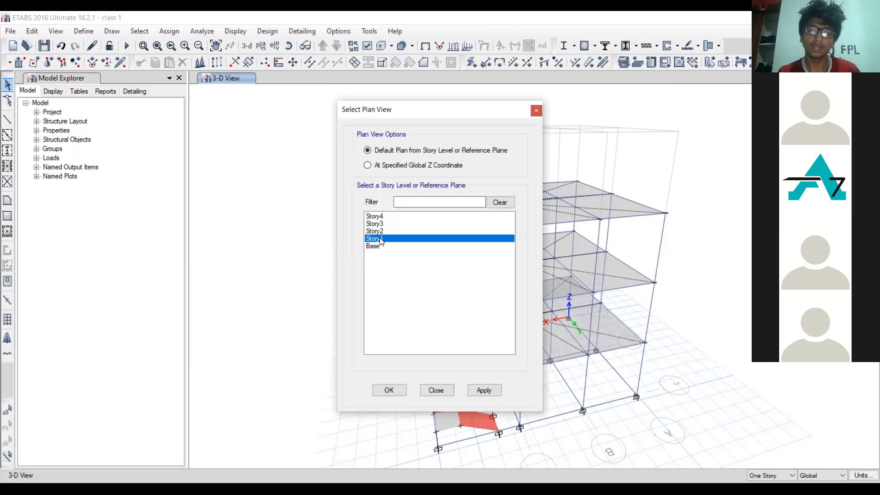
pyautogui.click(478, 390)
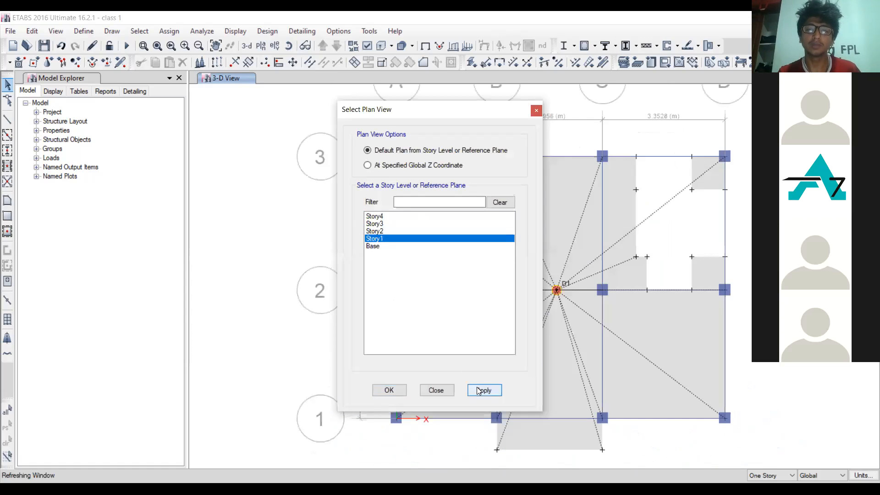
pyautogui.click(445, 391)
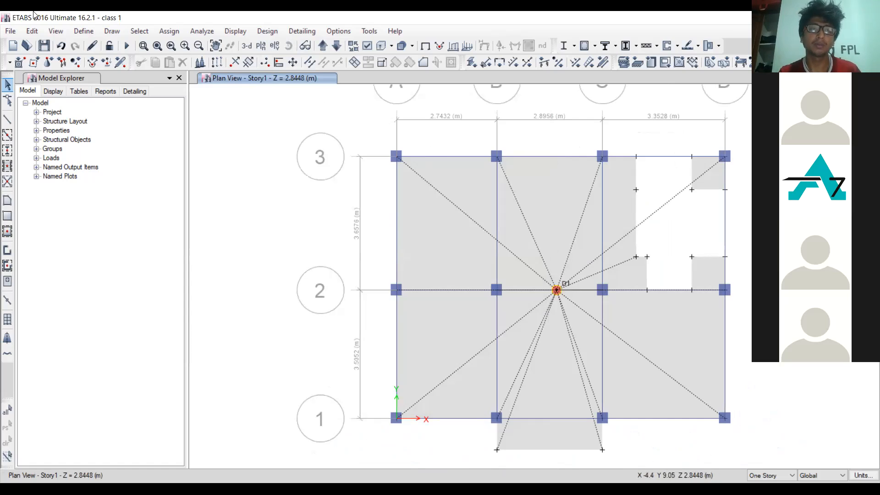
# Step: Add a new wall section property and name it shear wall 9"
pyautogui.click(74, 31)
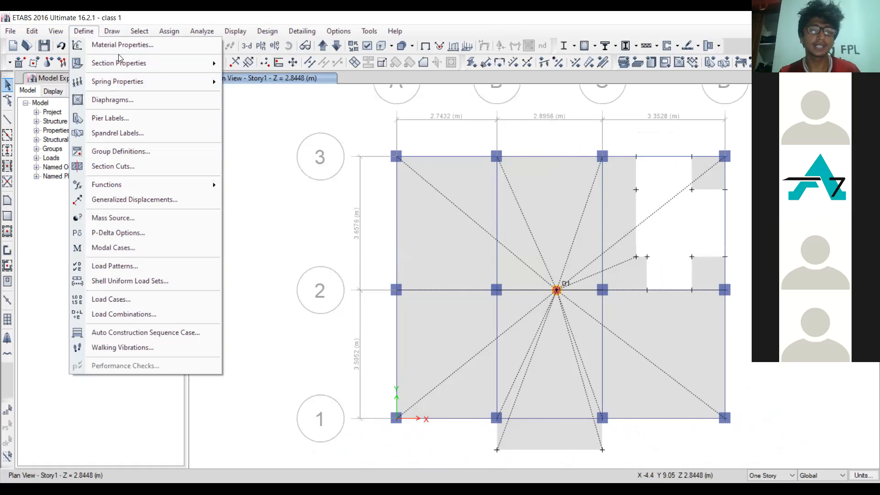
pyautogui.moveTo(111, 66)
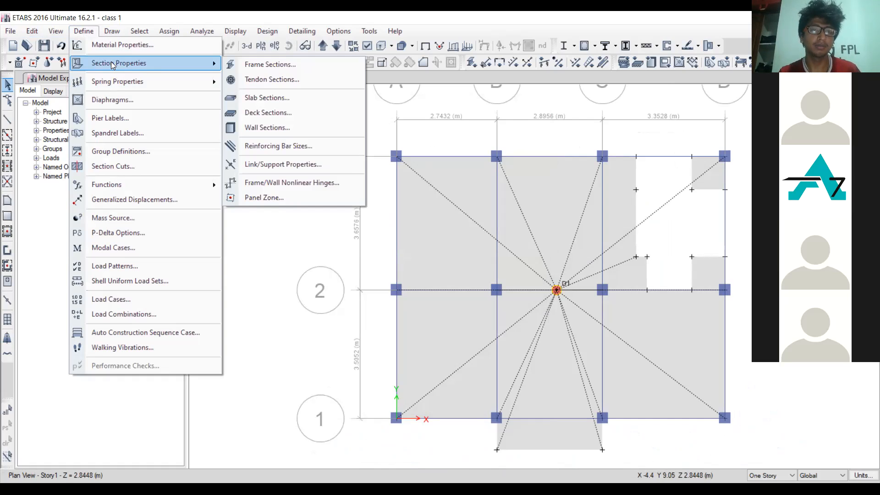
pyautogui.click(269, 128)
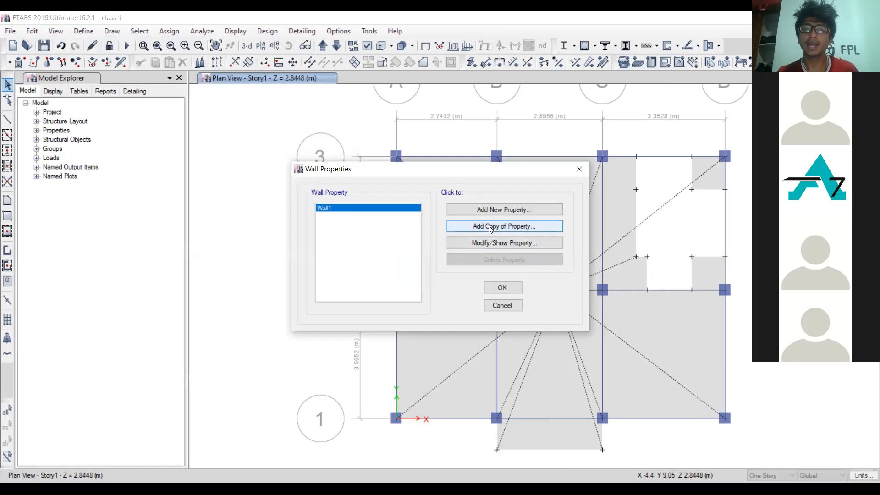
pyautogui.click(495, 210)
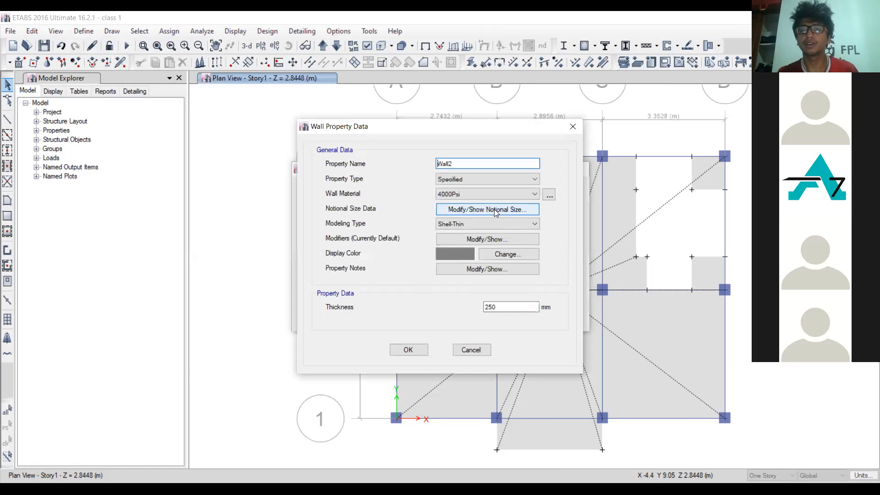
pyautogui.doubleClick(464, 166)
pyautogui.write('shear wall')
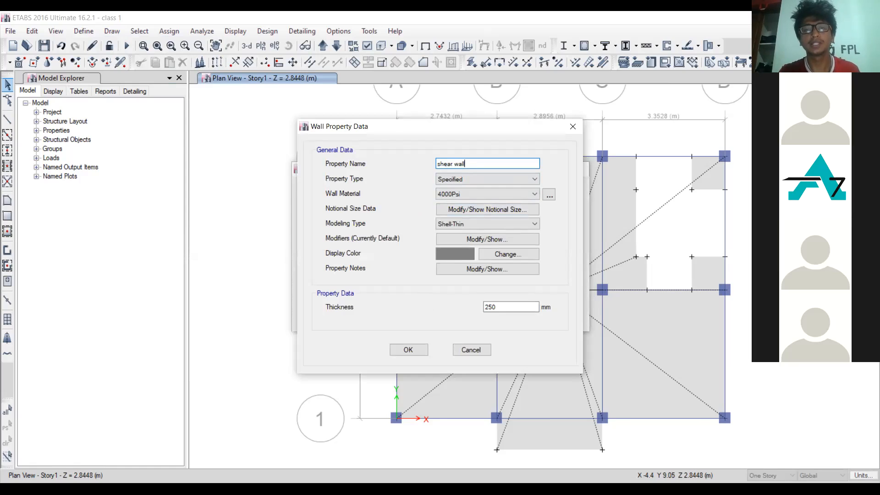
pyautogui.write('9')
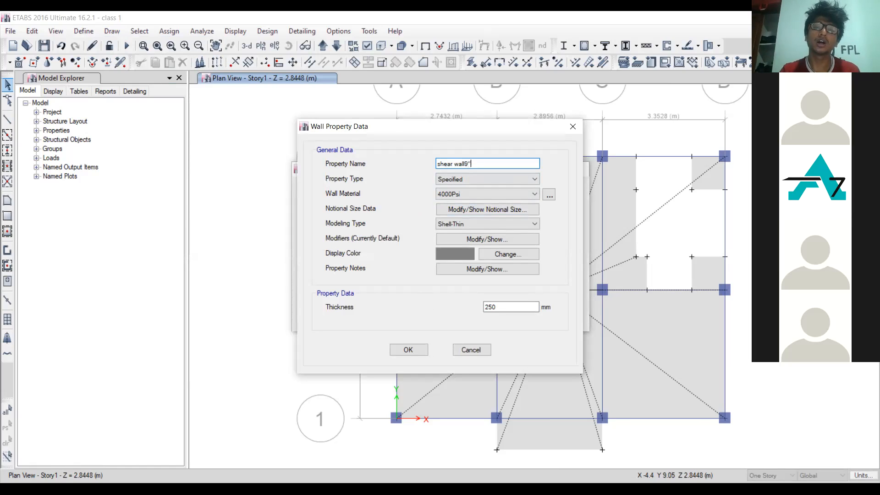
pyautogui.press('BackSpace')
pyautogui.press('BackSpace')
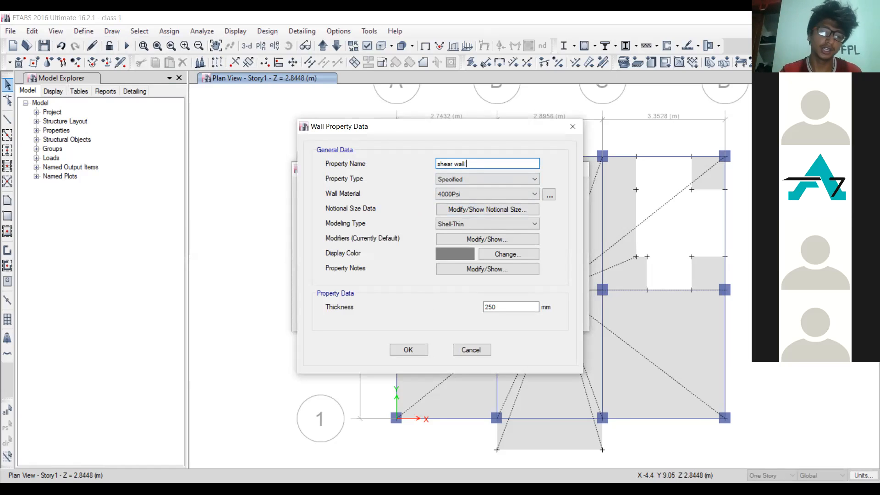
pyautogui.write('9')
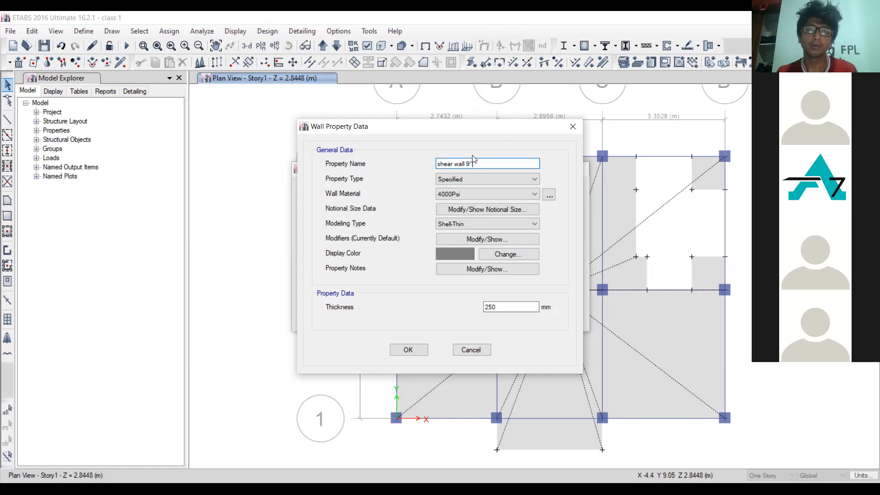
# Step: Use the Specified property type for the new shear wall and set its wall material to M20
pyautogui.click(458, 180)
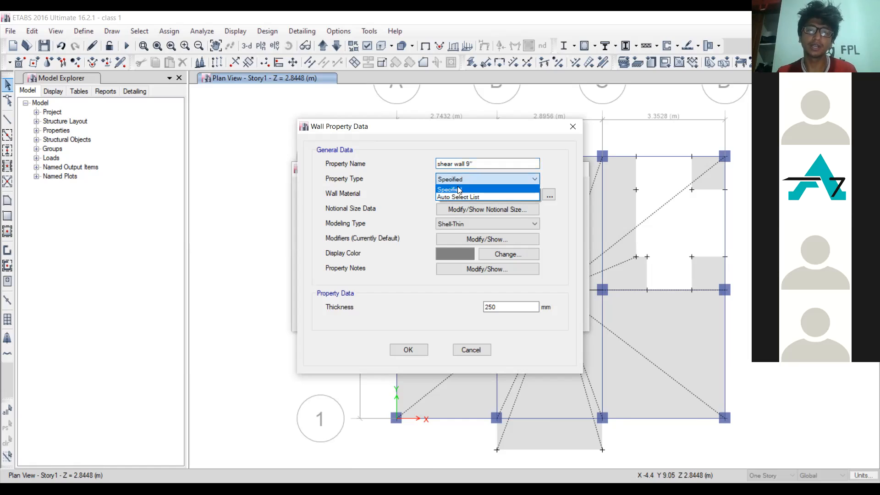
pyautogui.click(459, 190)
pyautogui.click(478, 179)
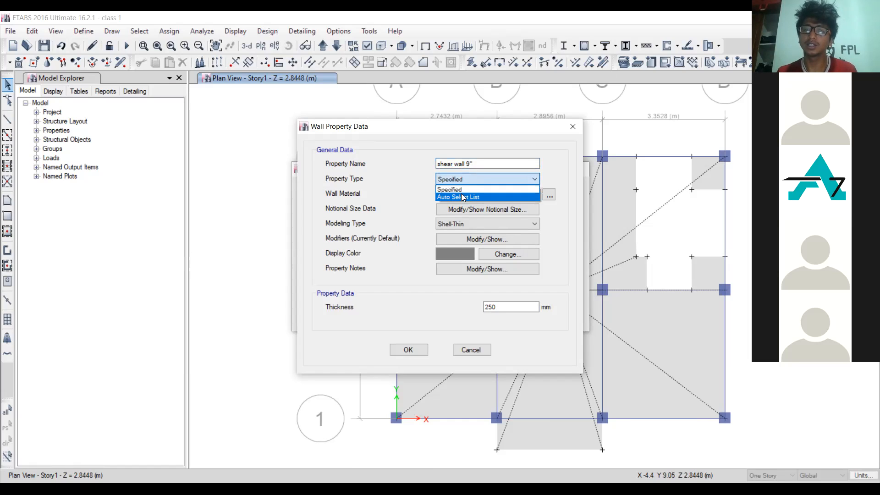
pyautogui.click(463, 190)
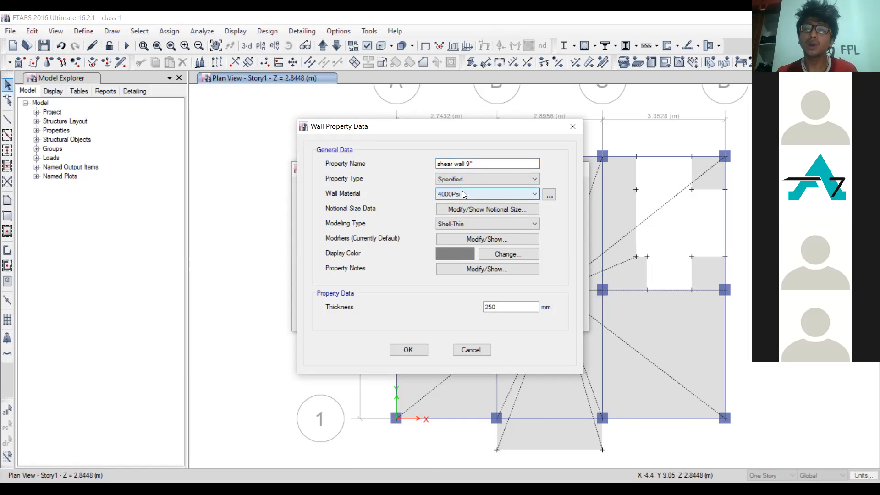
pyautogui.click(462, 192)
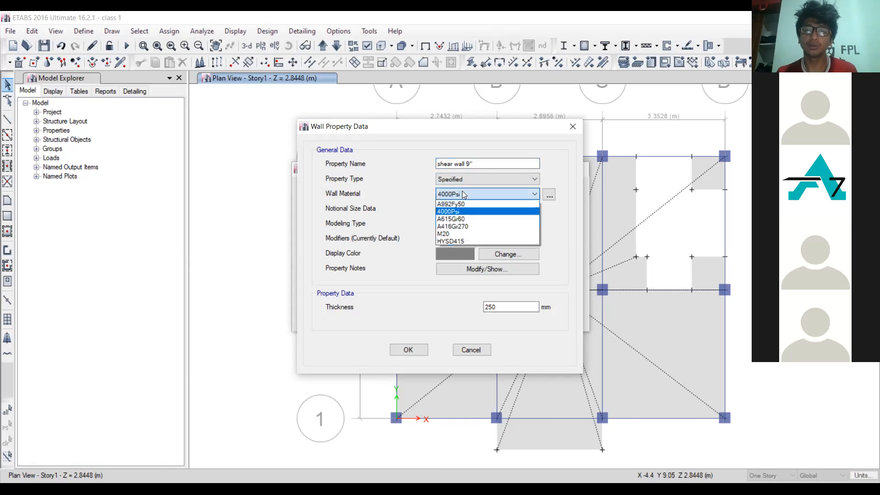
pyautogui.click(453, 235)
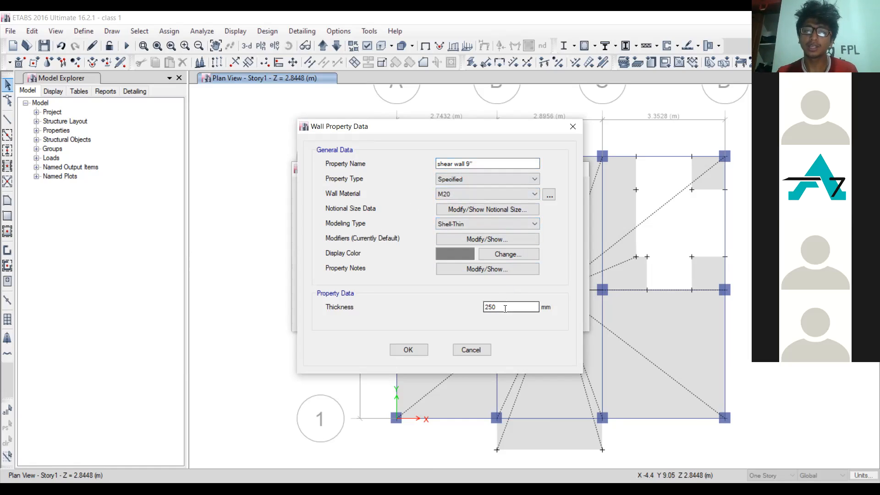
# Step: Set the shear wall's thickness to 9 inches (228.6 mm) and accept the wall property definitions
pyautogui.press('BackSpace')
pyautogui.press('BackSpace')
pyautogui.press('BackSpace')
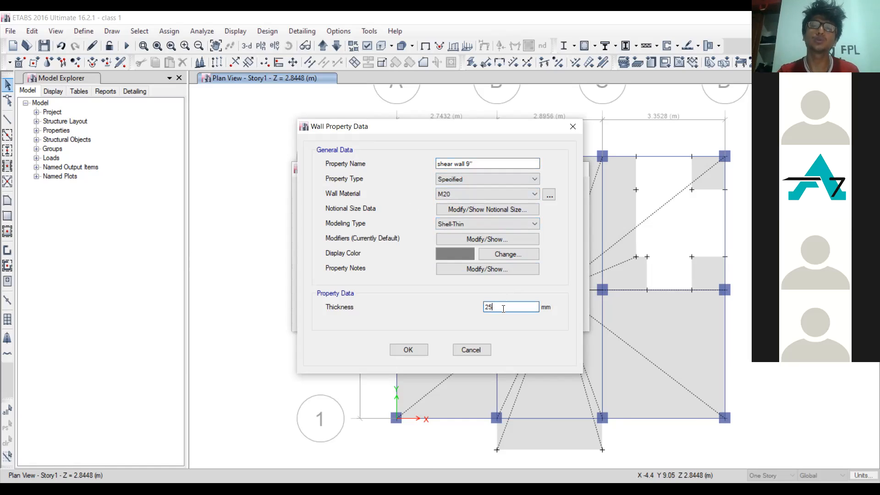
pyautogui.write('9')
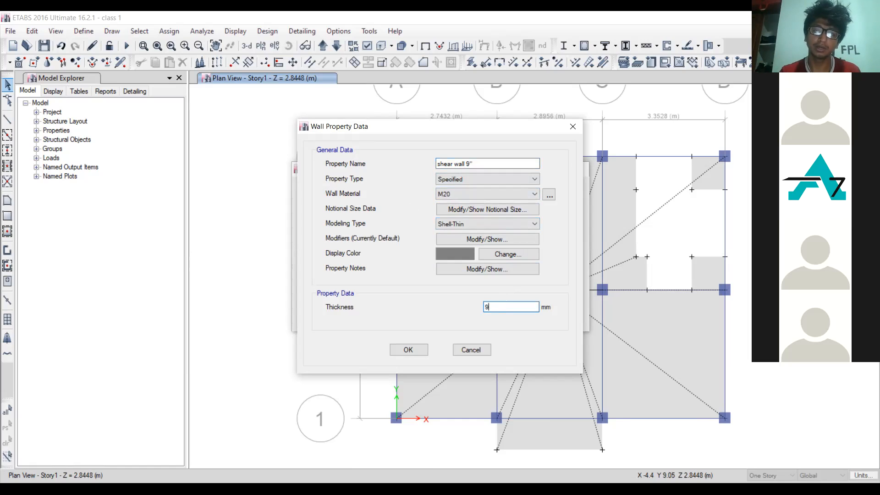
pyautogui.press('Return')
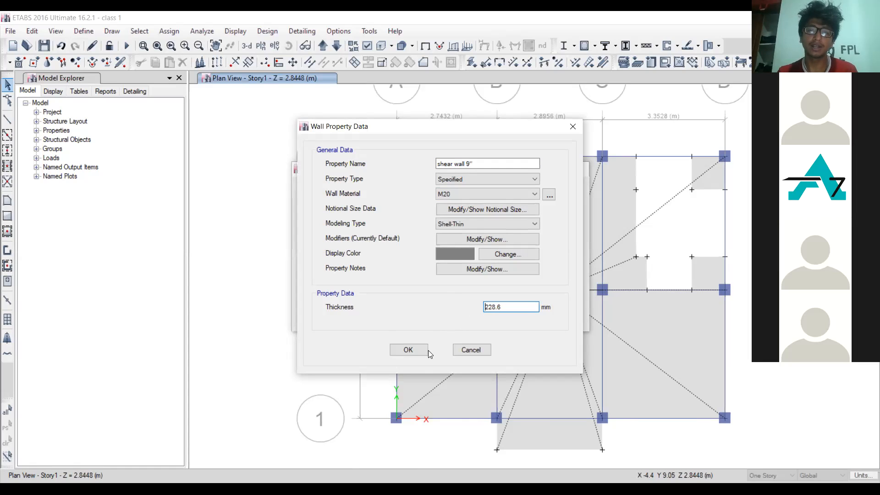
pyautogui.click(411, 350)
pyautogui.click(503, 288)
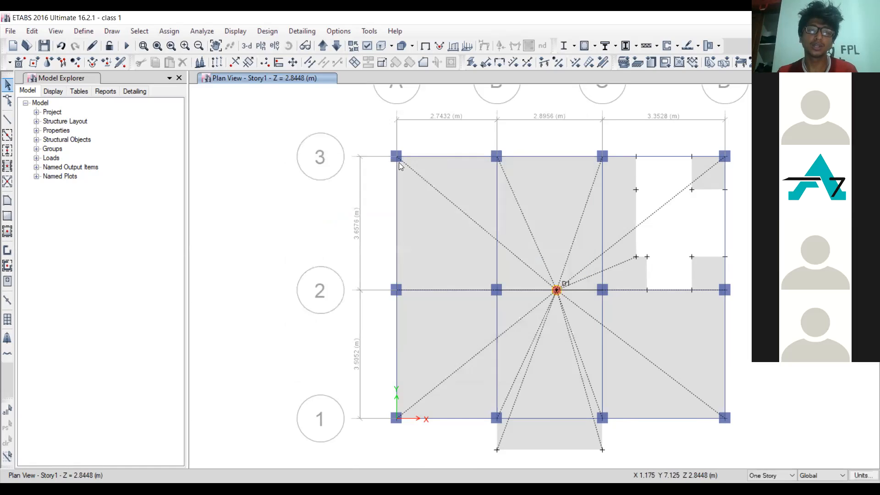
# Step: Quick-draw Wall1 pier walls on grid B between 2 and 3, grid 3 between A and B, and around the A–B/1–2 bay
pyautogui.click(6, 265)
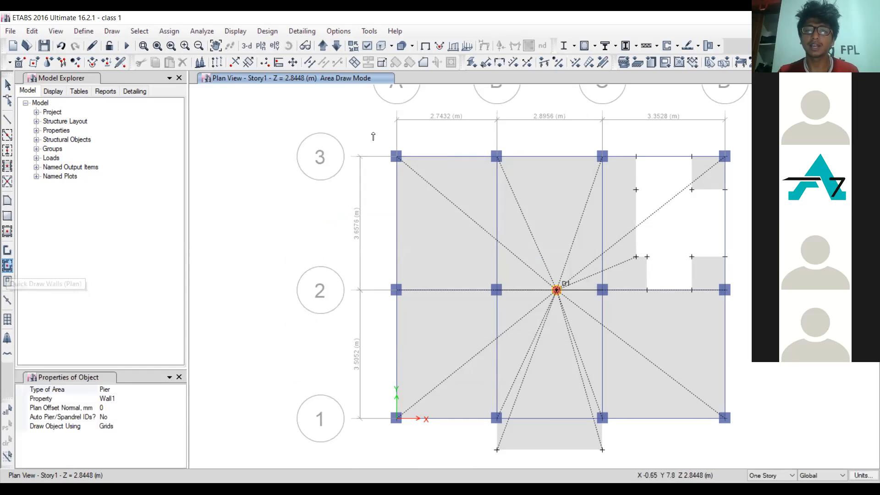
pyautogui.click(498, 185)
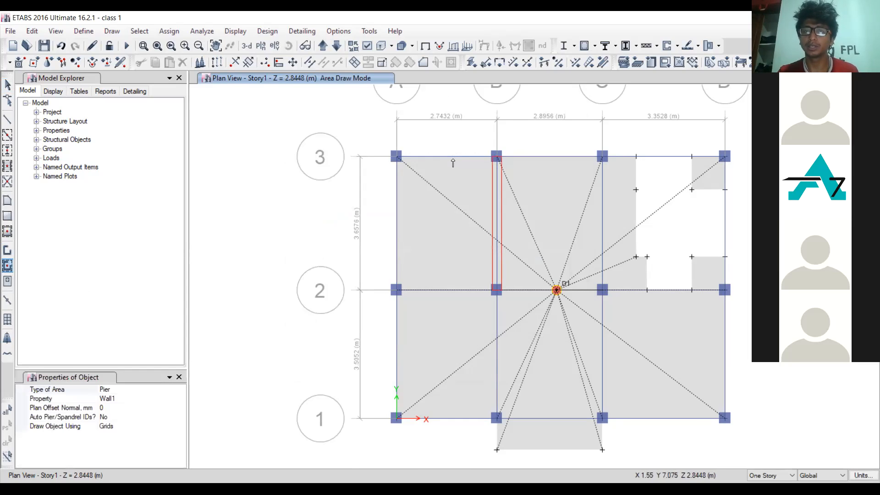
pyautogui.click(446, 160)
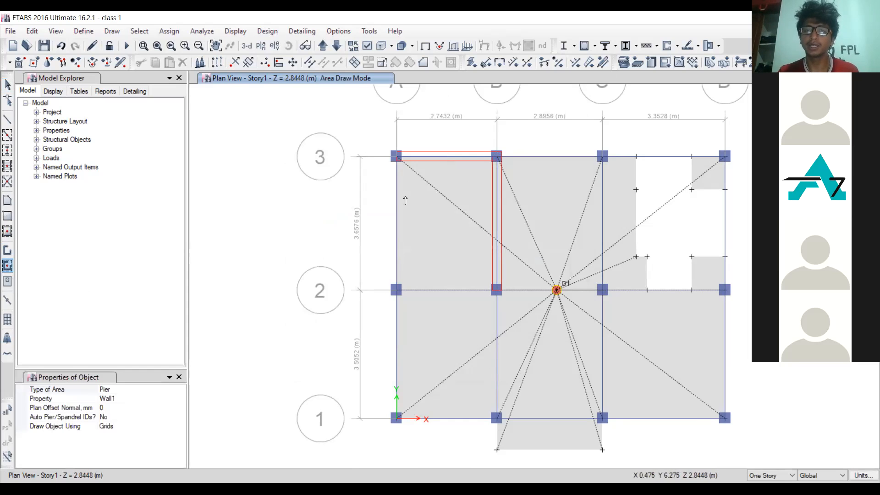
pyautogui.rightClick(398, 198)
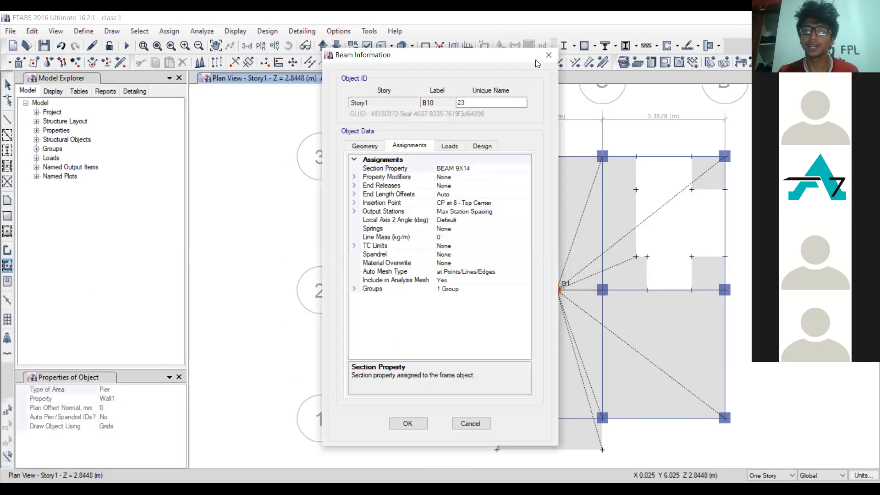
pyautogui.click(548, 55)
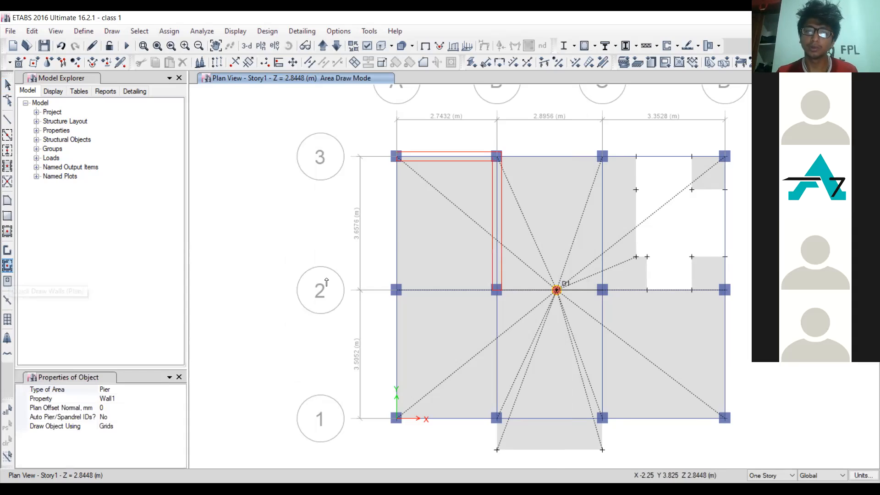
pyautogui.moveTo(361, 256); pyautogui.dragTo(549, 461)
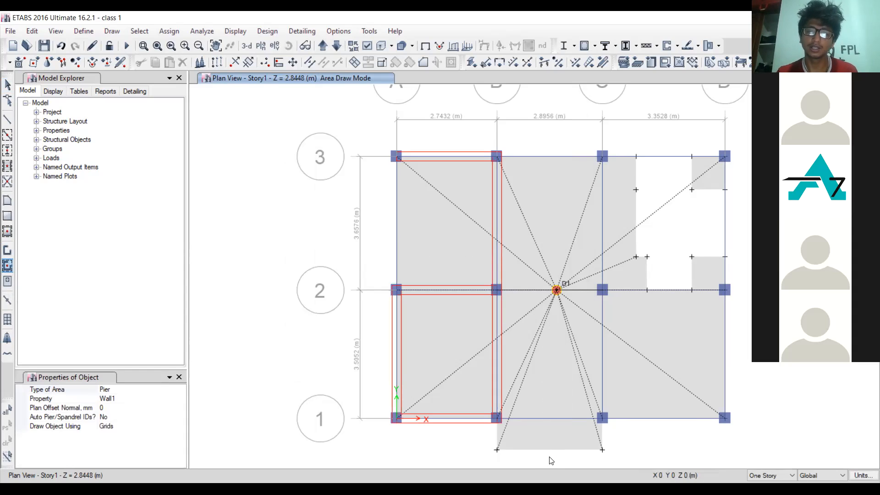
pyautogui.click(178, 376)
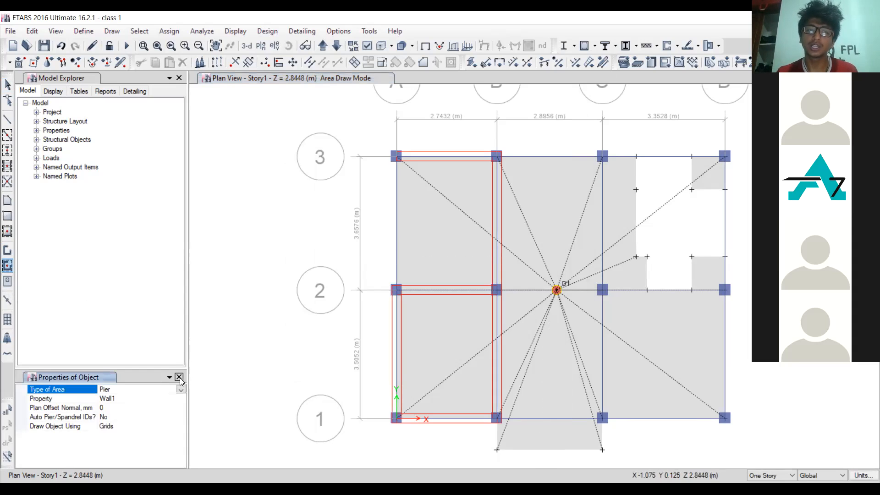
# Step: Draw straight Wall1 pier walls from C-3 to C-2 and from C-1 to D-1, and end wall drawing
pyautogui.click(8, 251)
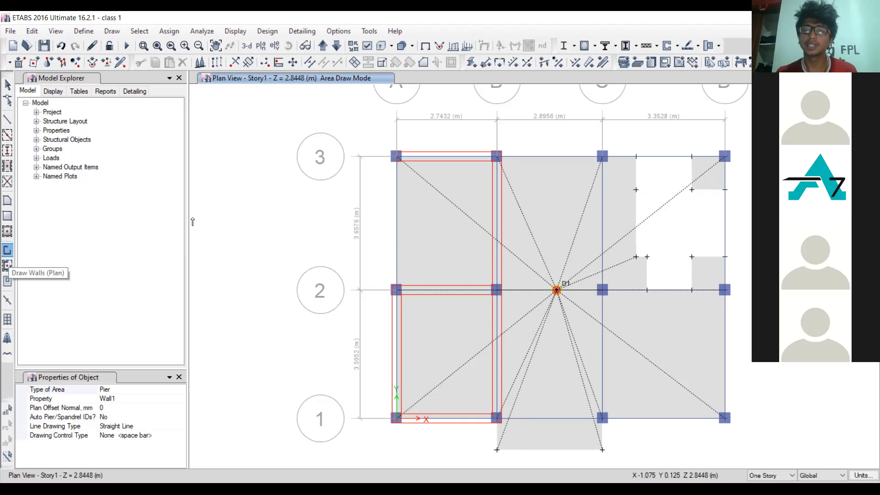
pyautogui.click(602, 157)
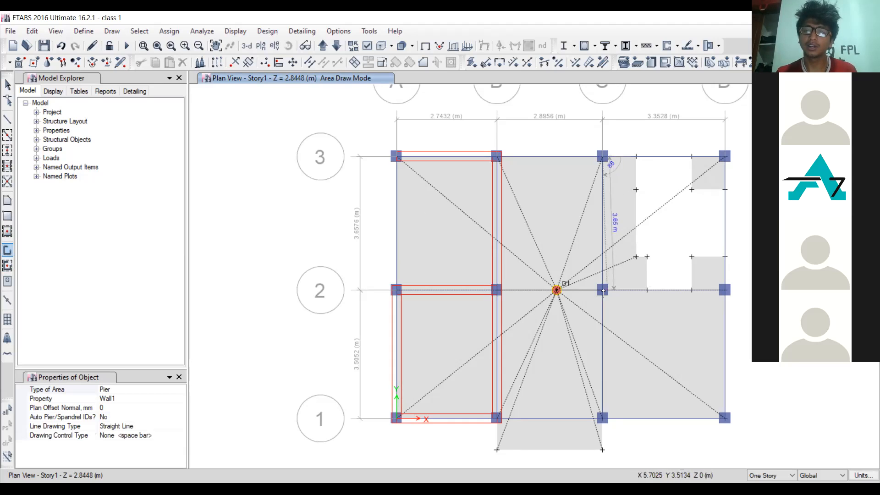
pyautogui.click(603, 290)
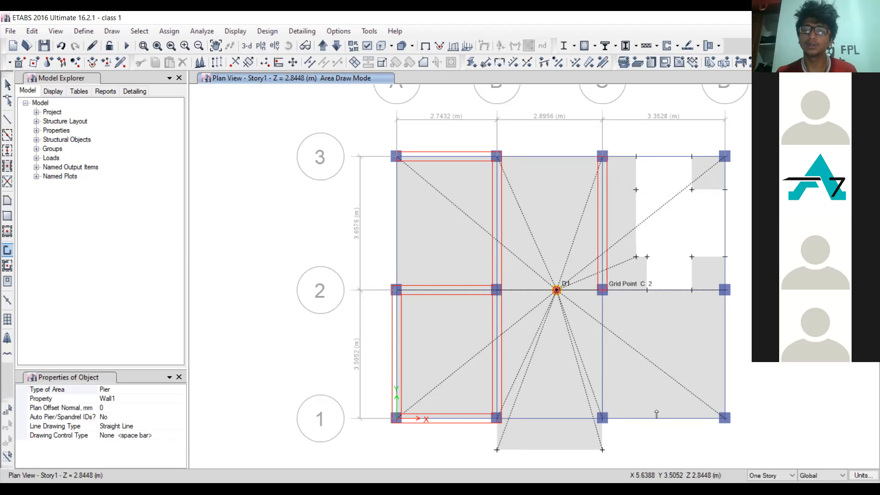
pyautogui.click(603, 418)
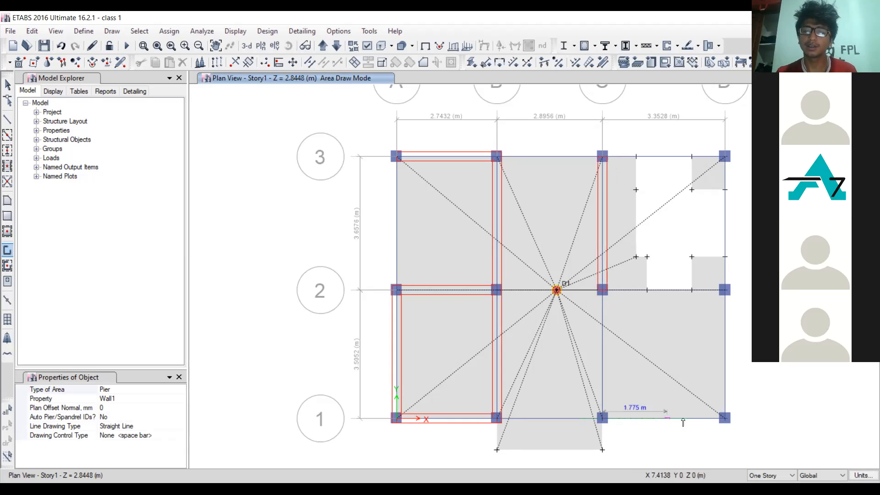
pyautogui.click(724, 418)
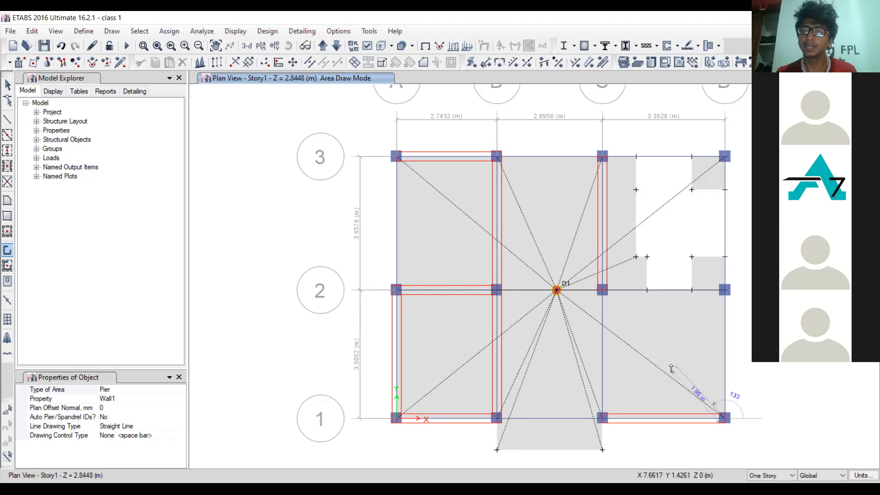
pyautogui.press('Escape')
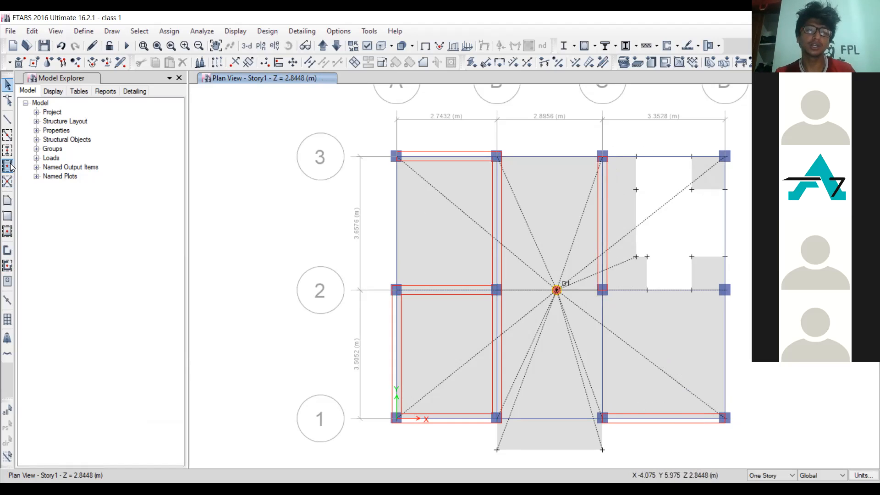
# Step: Draw a straight Wall1 pier wall from grid 3 to grid 2, about midway between grids B and C
pyautogui.click(9, 253)
pyautogui.click(549, 157)
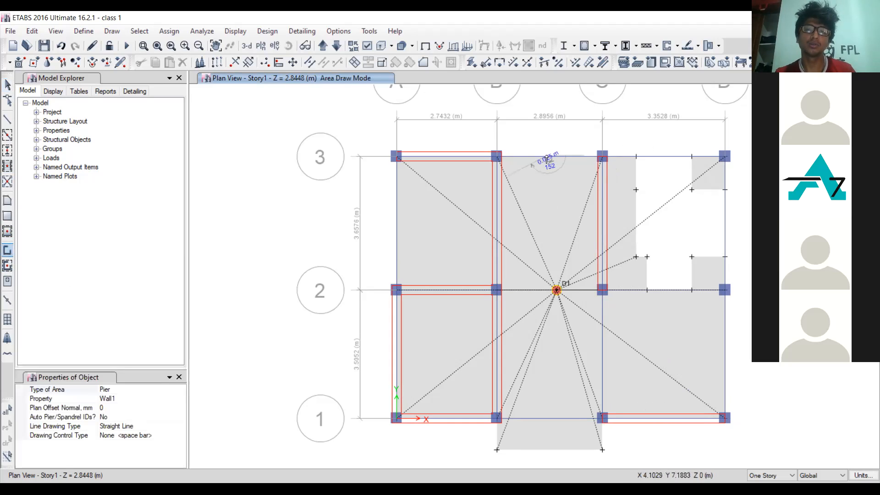
pyautogui.click(550, 294)
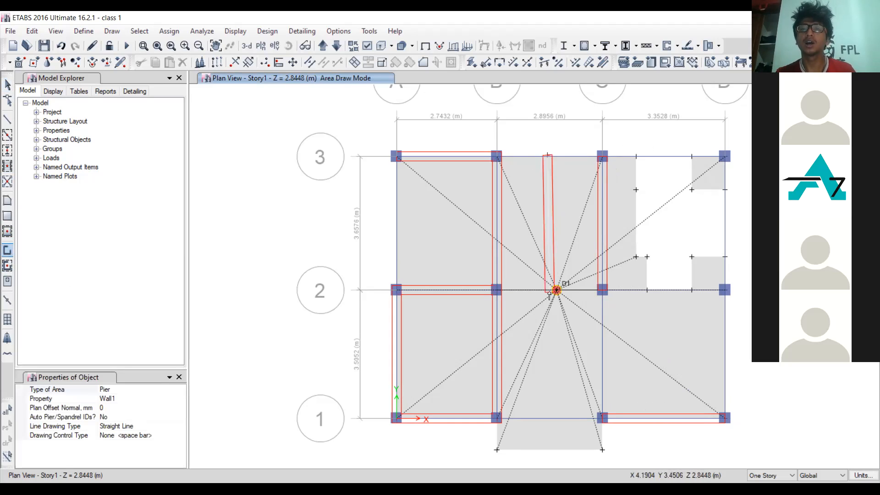
pyautogui.press('Escape')
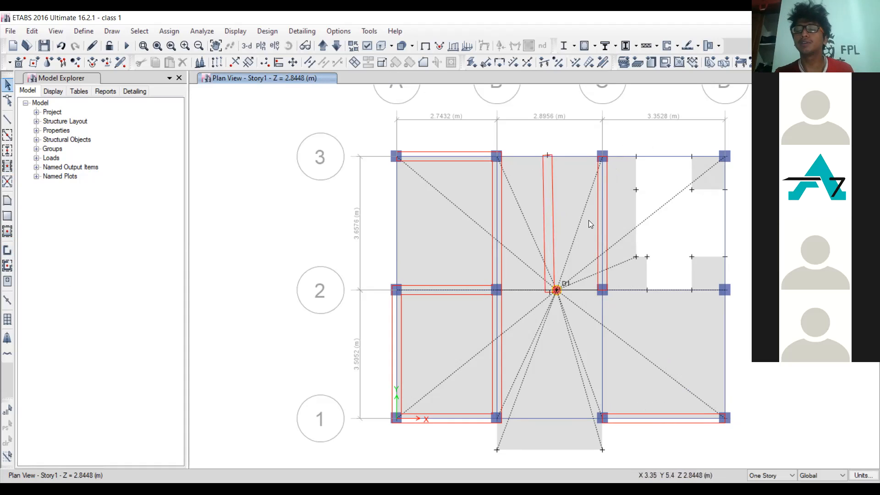
# Step: Display the building with its walls in 3D and review the self weight multipliers of the defined load patterns
pyautogui.click(246, 45)
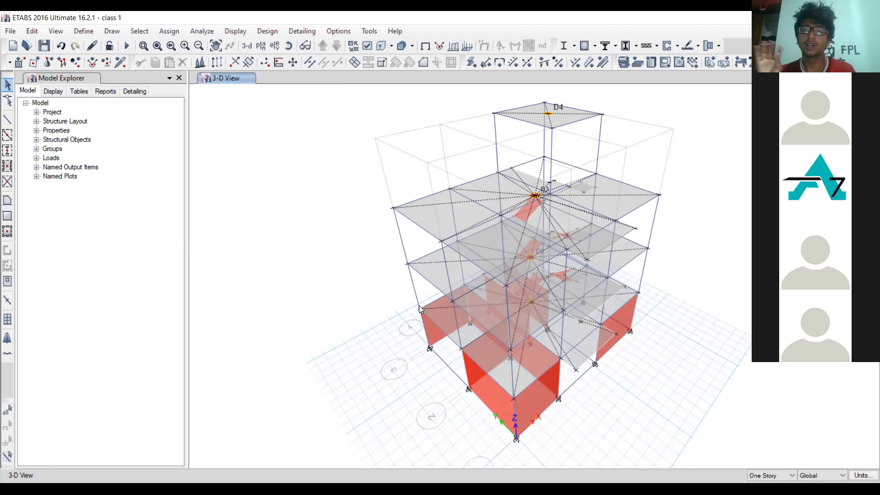
pyautogui.click(463, 213)
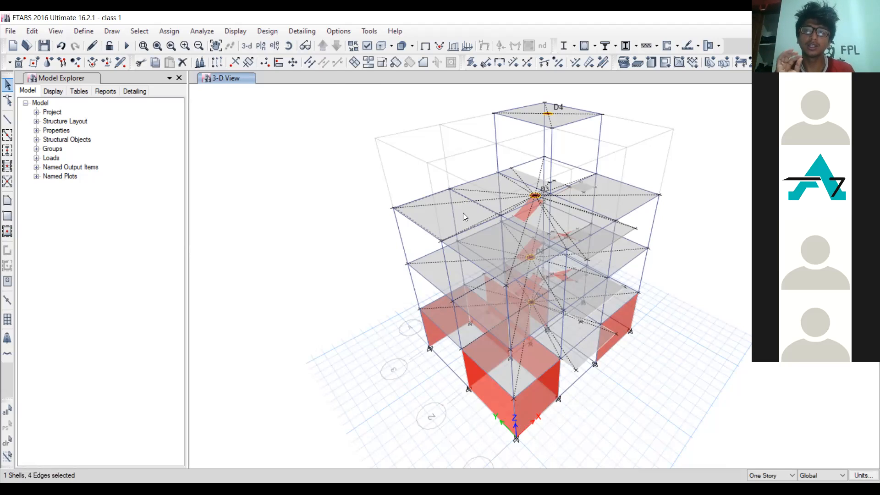
pyautogui.click(83, 31)
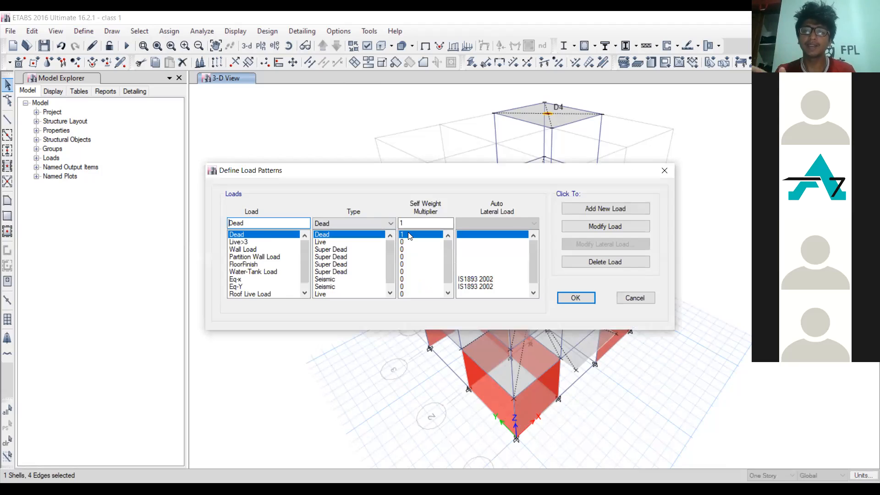
pyautogui.click(665, 171)
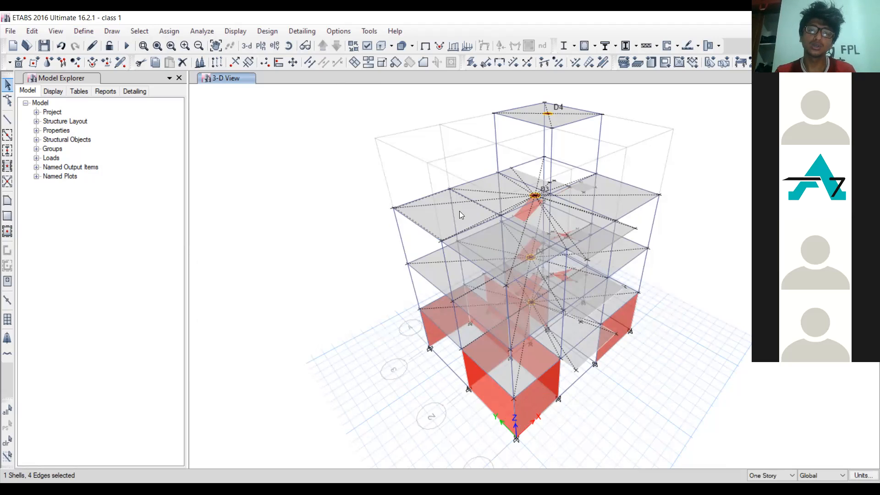
pyautogui.click(600, 130)
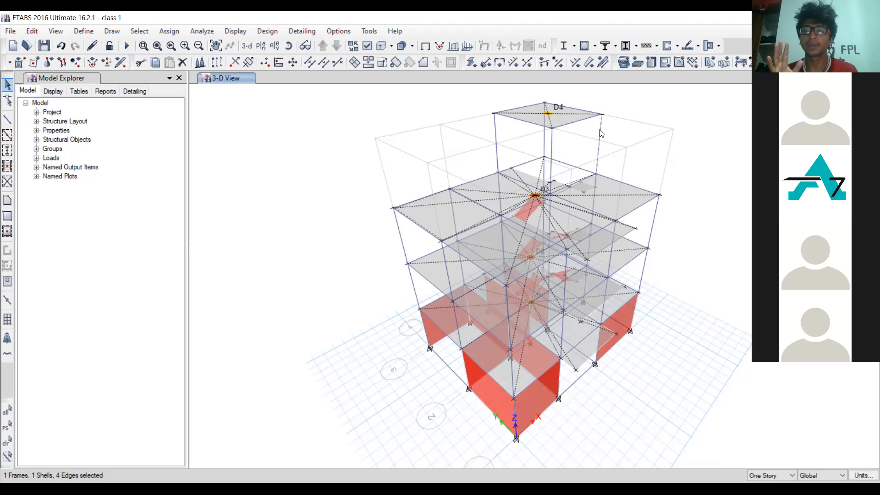
pyautogui.click(601, 132)
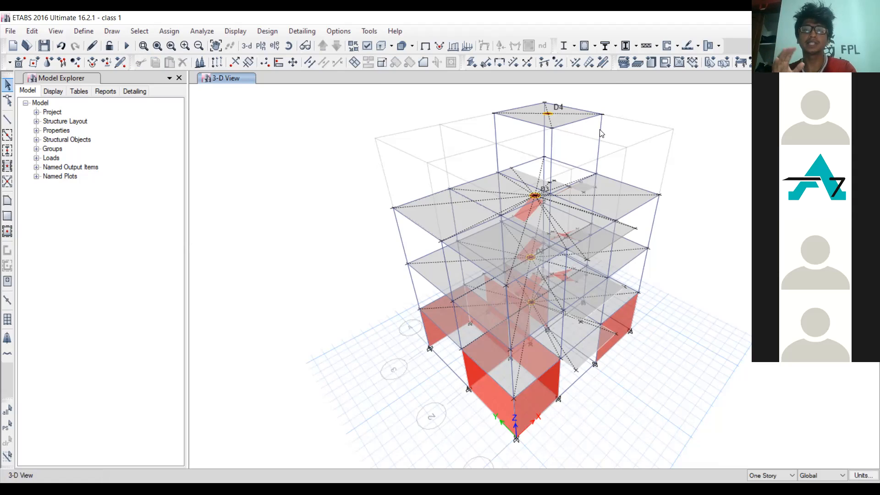